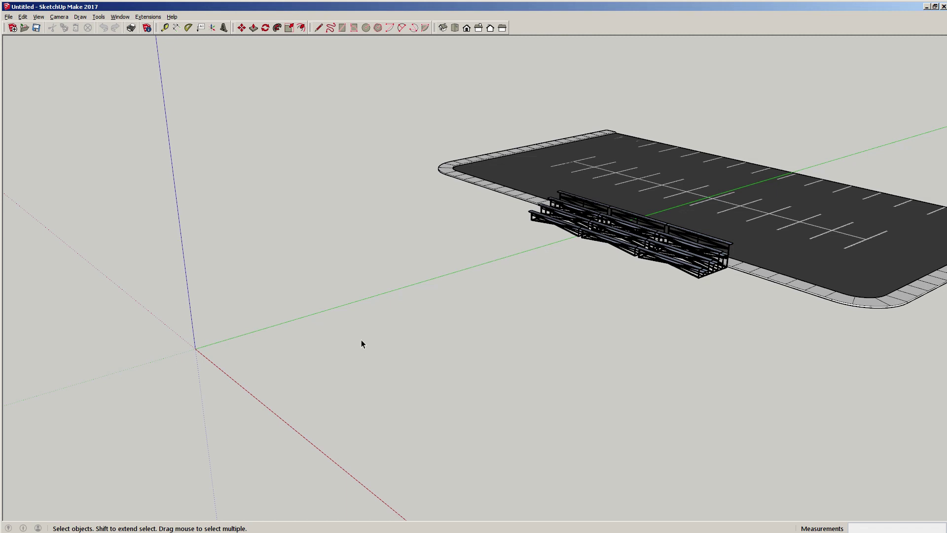
pyautogui.moveTo(319, 356); pyautogui.dragTo(506, 324, button='middle')
pyautogui.moveTo(574, 319); pyautogui.dragTo(550, 319, button='middle')
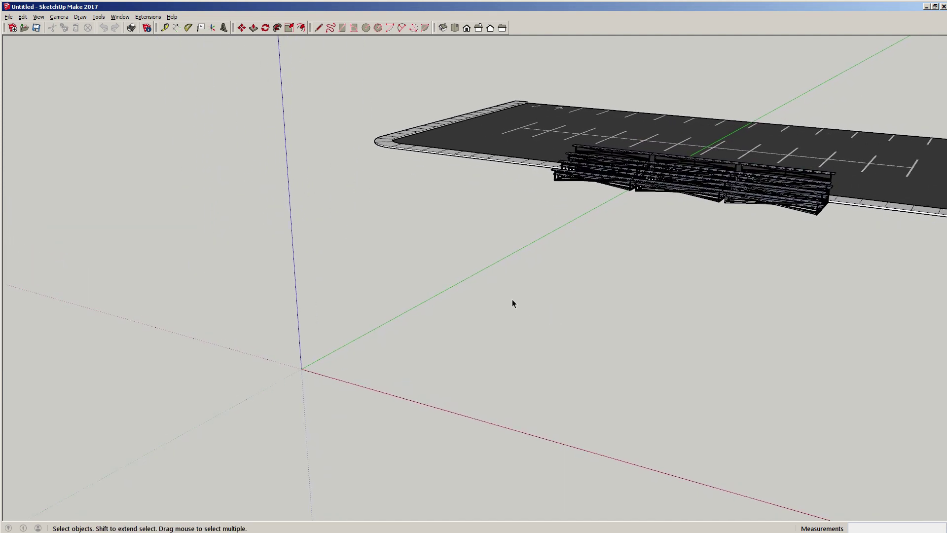
pyautogui.moveTo(375, 336); pyautogui.dragTo(432, 307, button='middle')
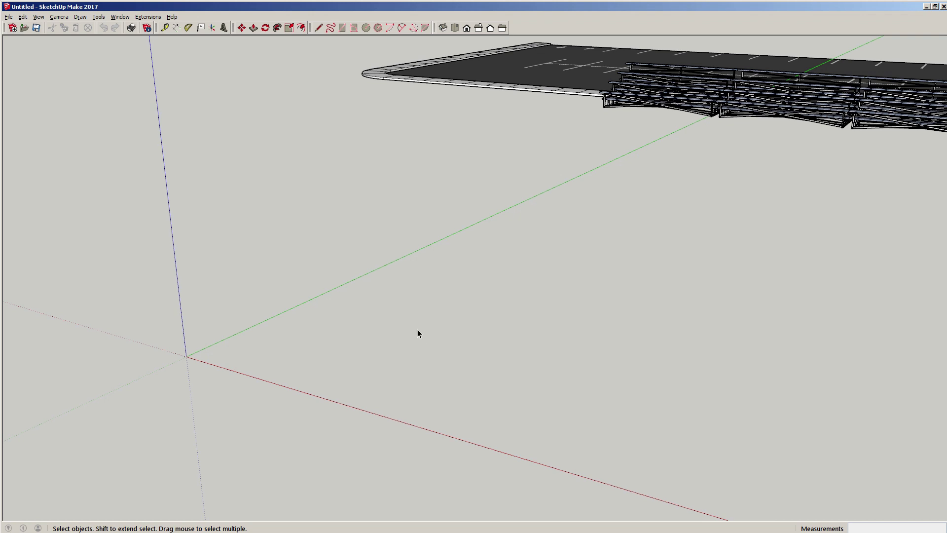
pyautogui.moveTo(363, 322); pyautogui.dragTo(441, 310, button='middle')
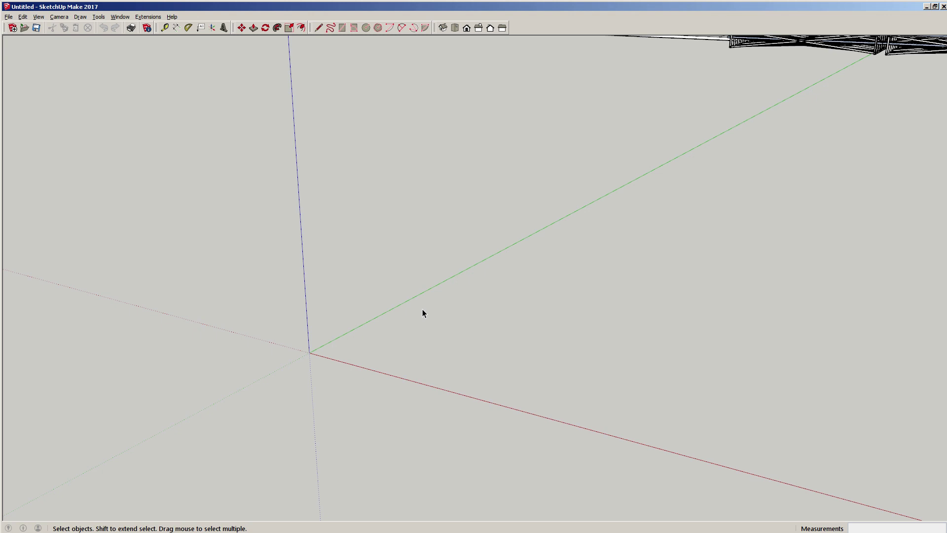
pyautogui.press('c')
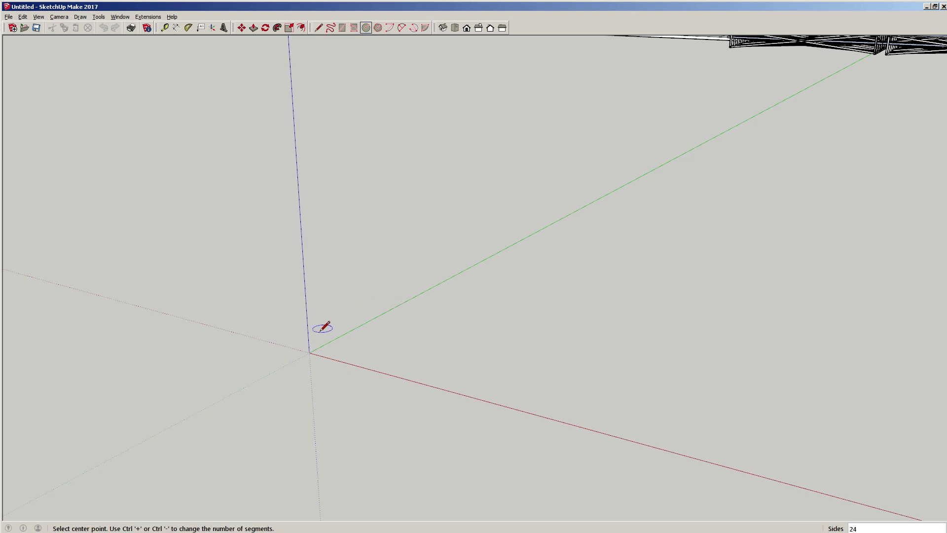
pyautogui.click(309, 353)
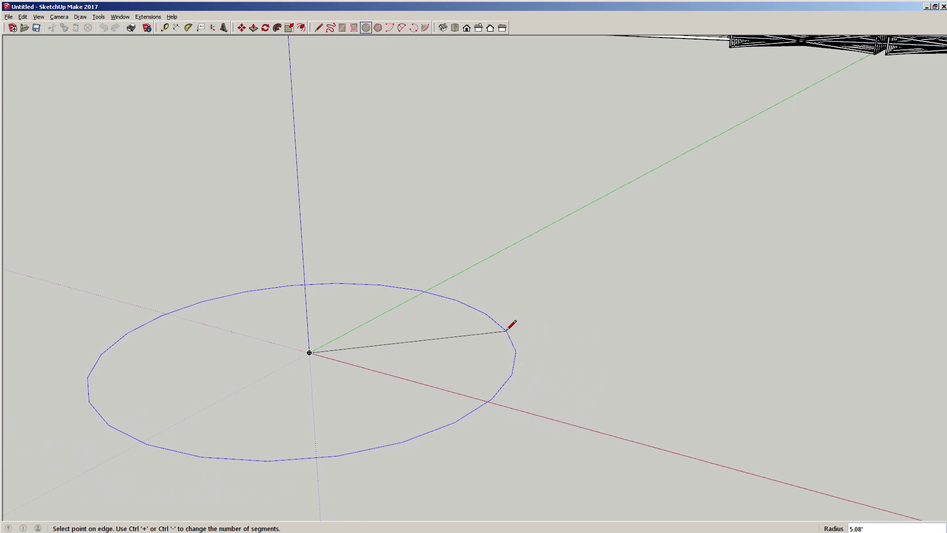
pyautogui.press('Escape')
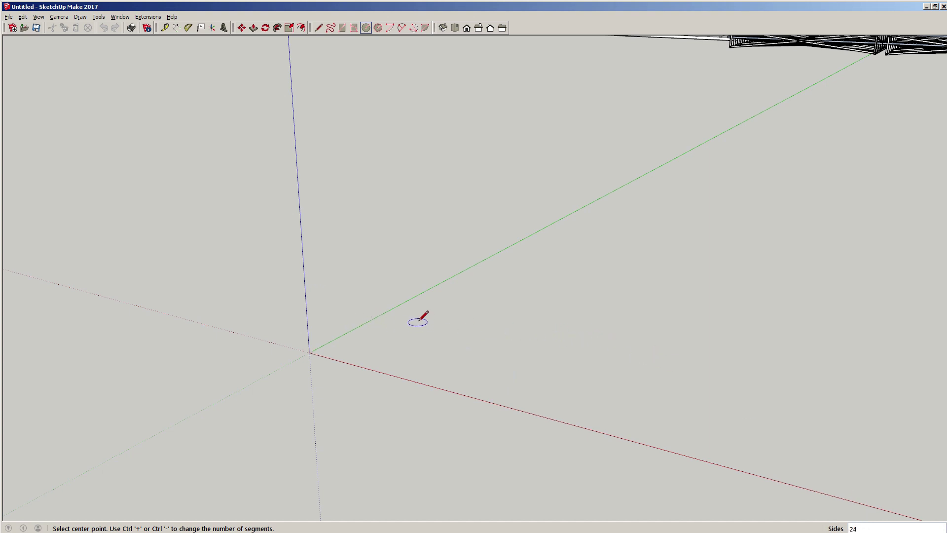
# Set the two-point arc's number of sides to 30
pyautogui.write('1')
pyautogui.write('30')
pyautogui.click(309, 352)
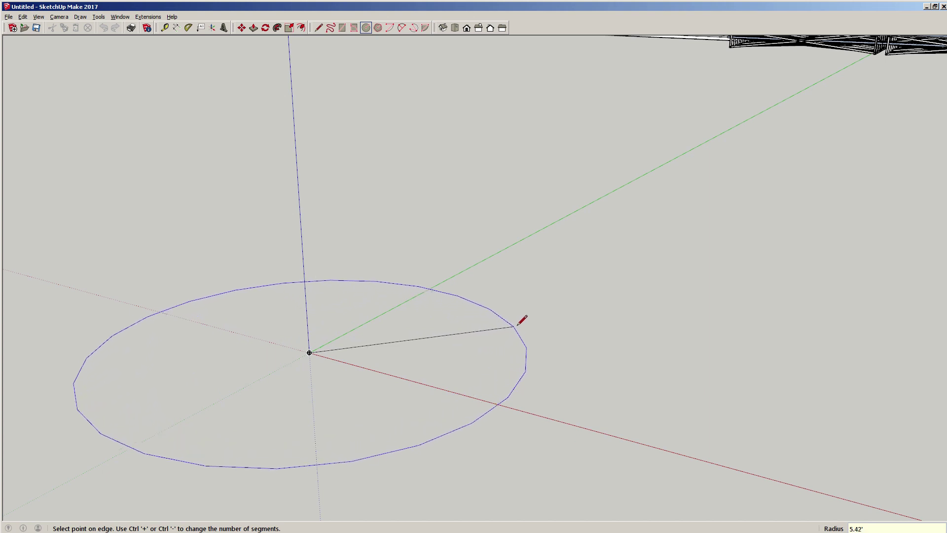
pyautogui.press('Escape')
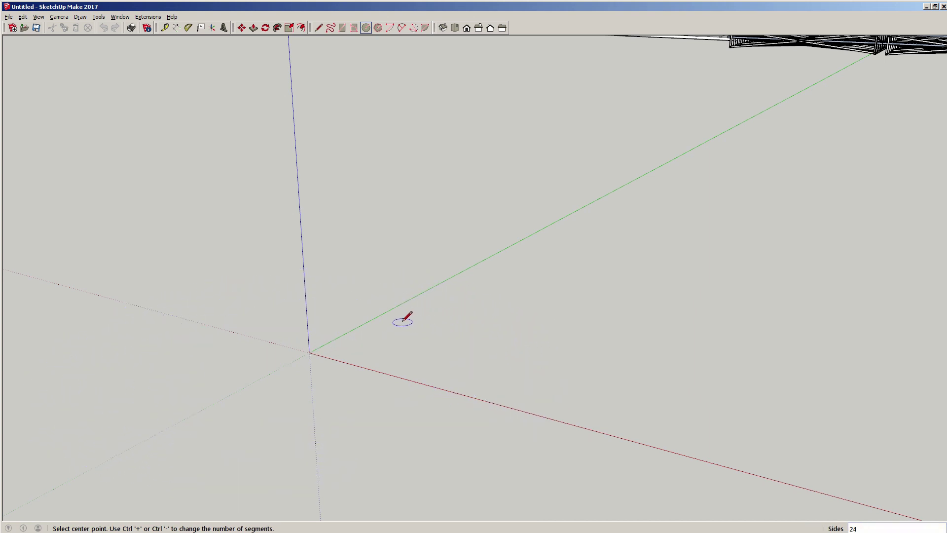
pyautogui.press('space')
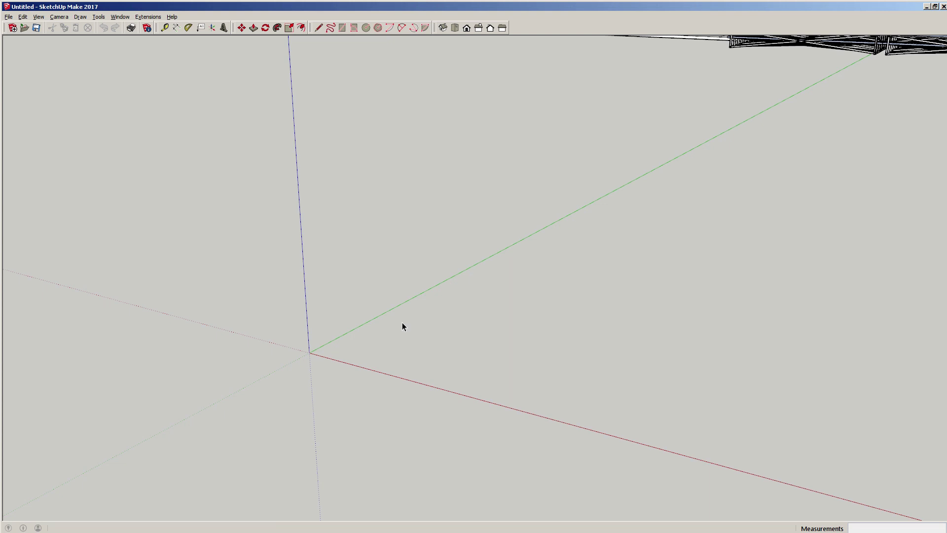
pyautogui.press('a')
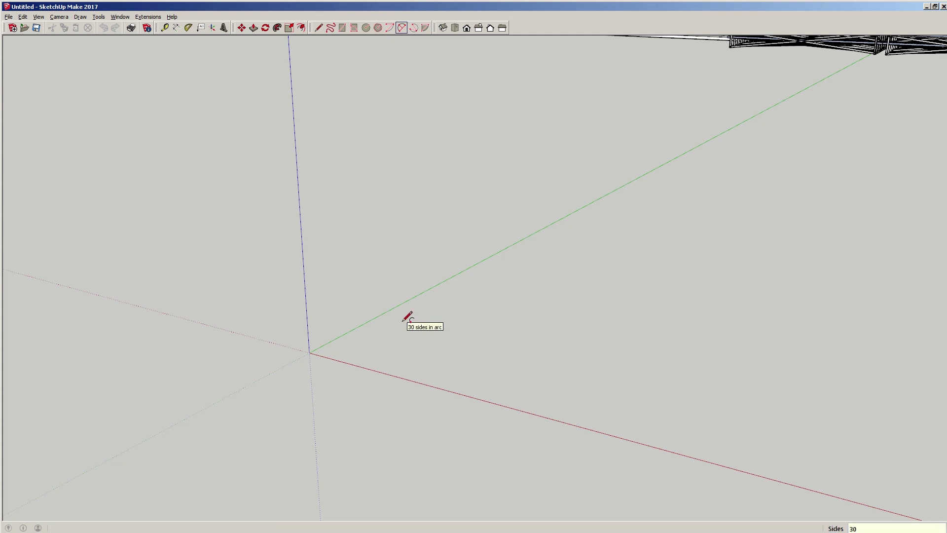
pyautogui.click(309, 352)
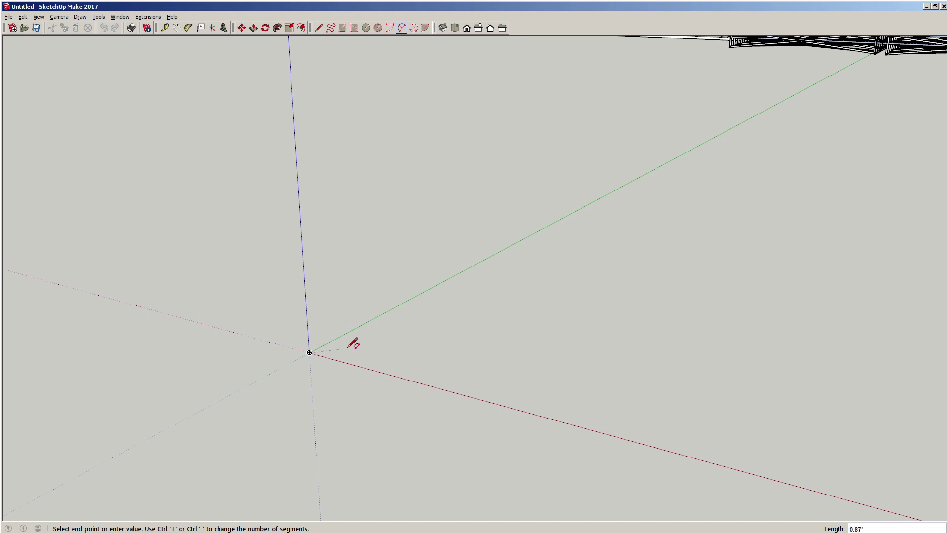
pyautogui.press('Escape')
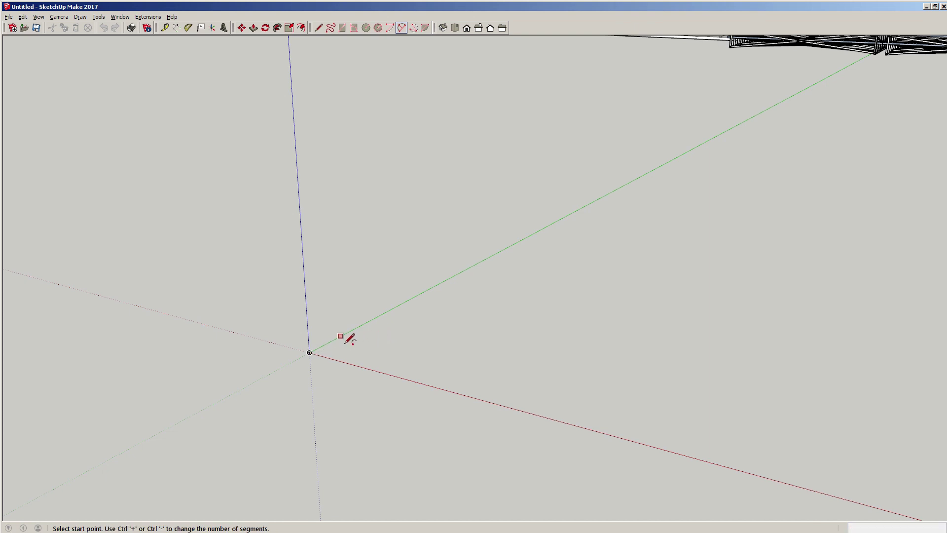
pyautogui.press('c')
pyautogui.click(309, 352)
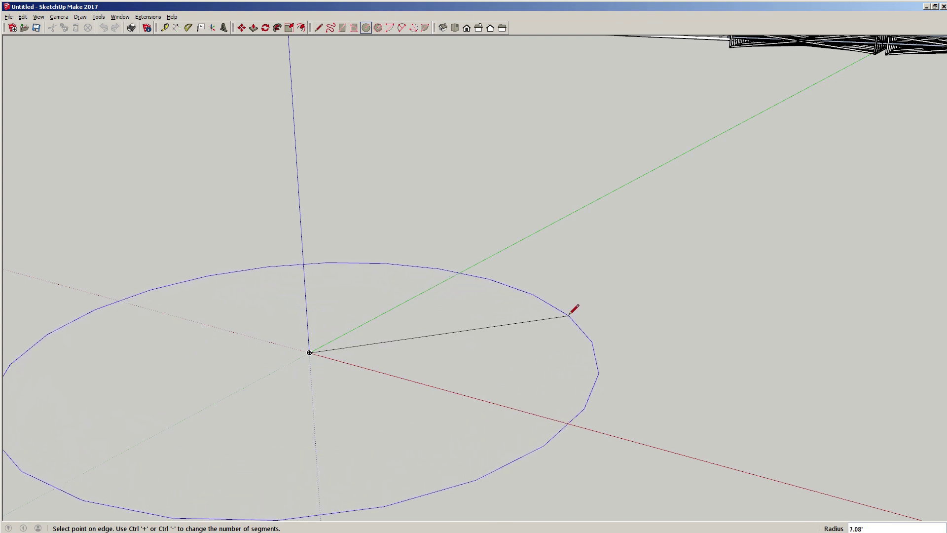
pyautogui.press('Escape')
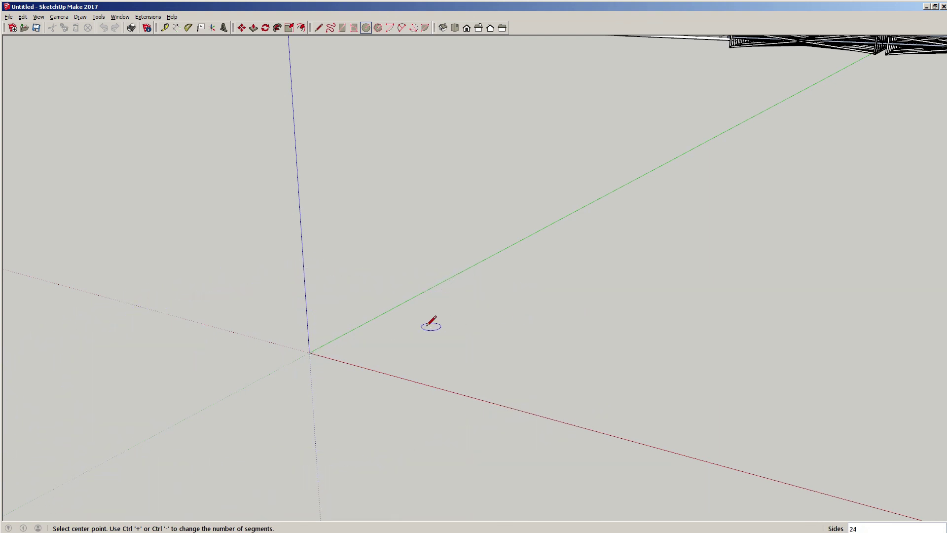
pyautogui.press('space')
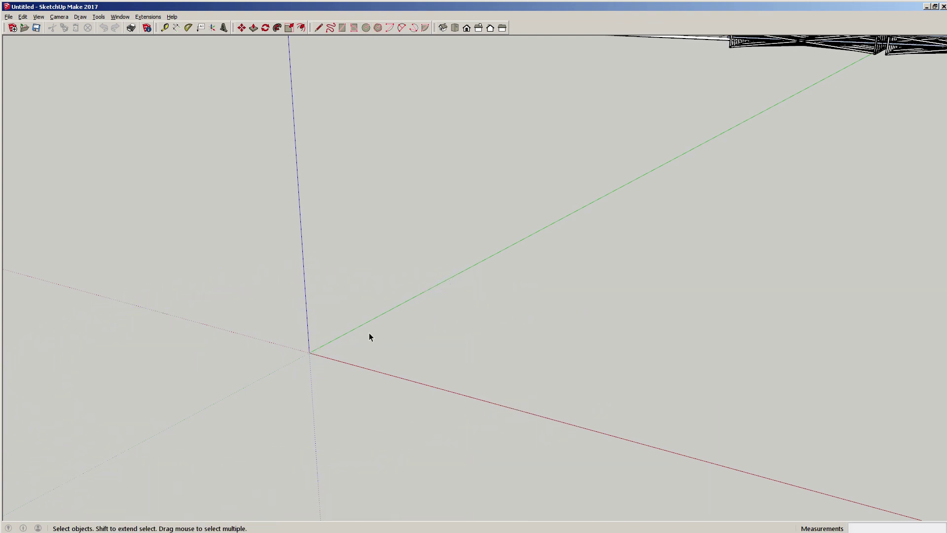
pyautogui.press('a')
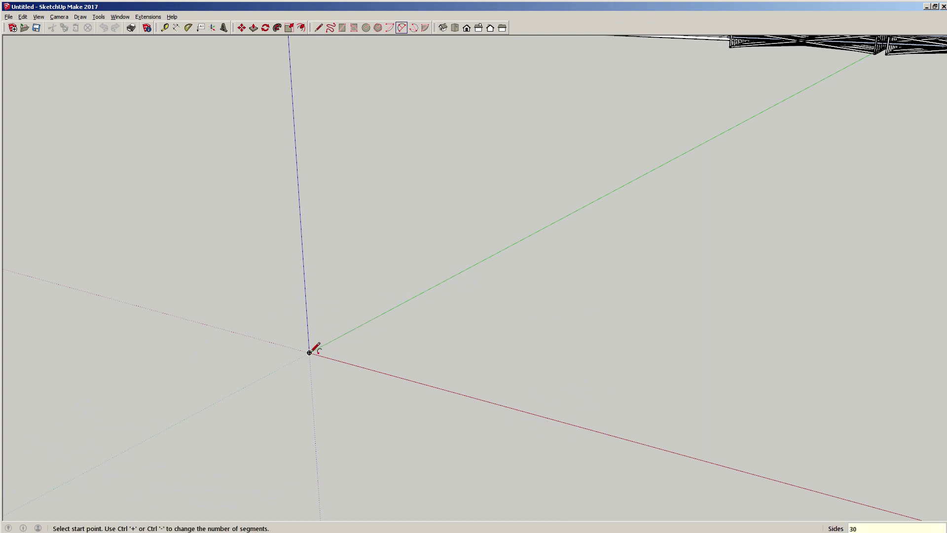
pyautogui.click(309, 352)
pyautogui.press('Escape')
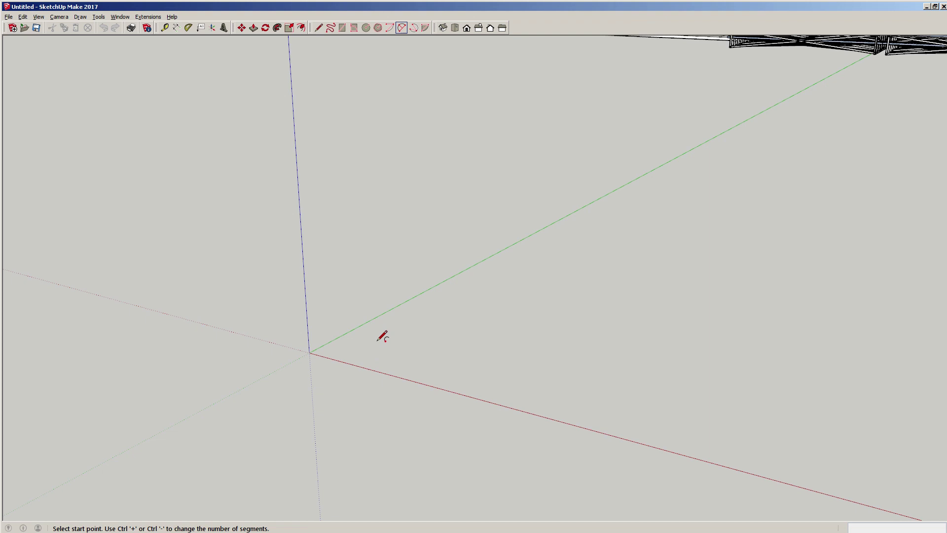
pyautogui.click(309, 352)
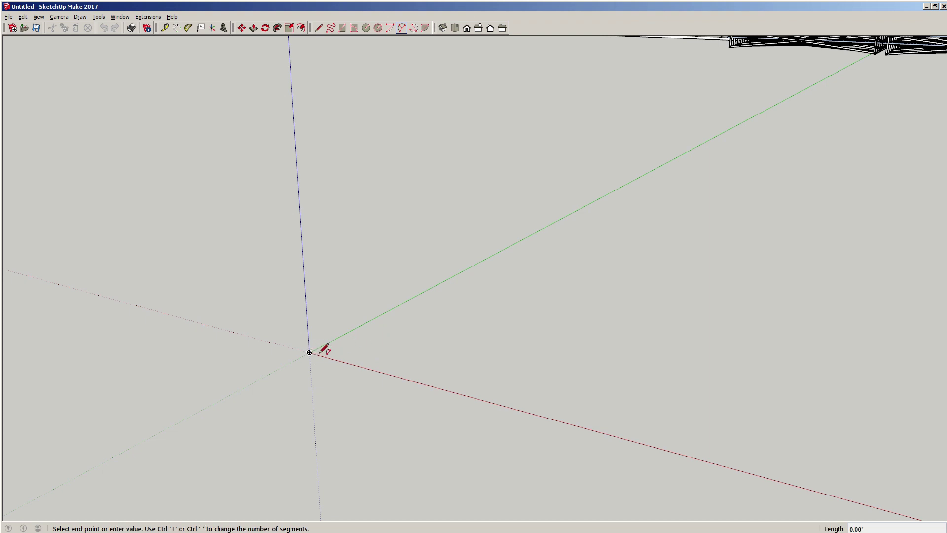
pyautogui.press('Escape')
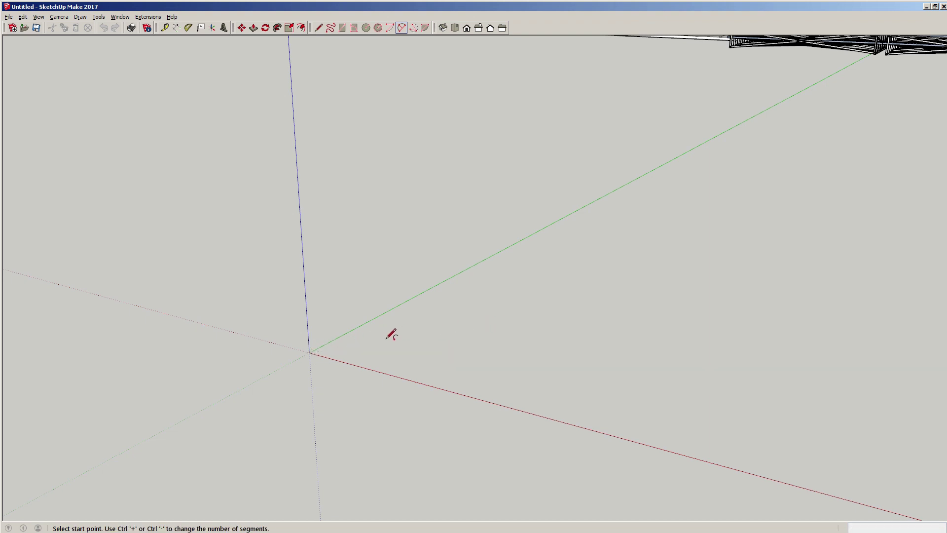
# Draw a 30-sided circle on the ground plane, centred on the origin
pyautogui.press('c')
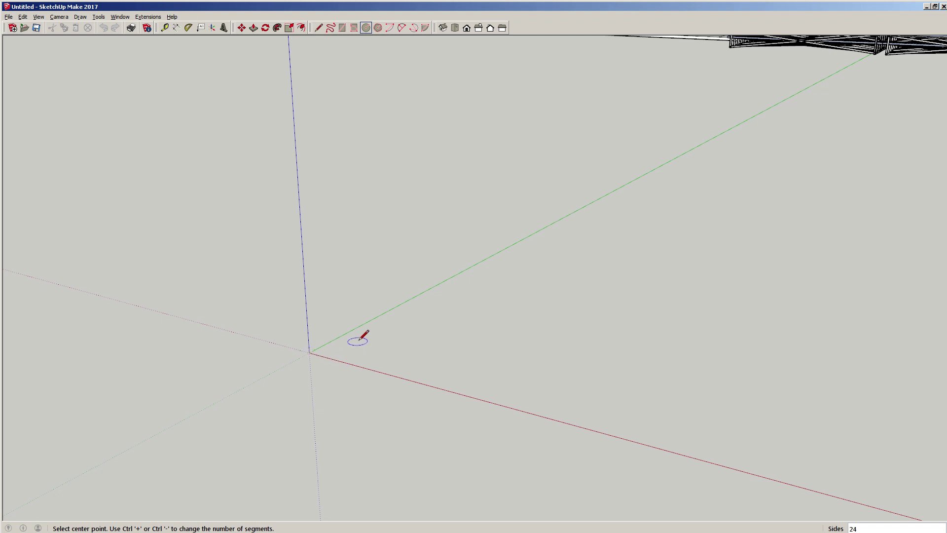
pyautogui.click(309, 352)
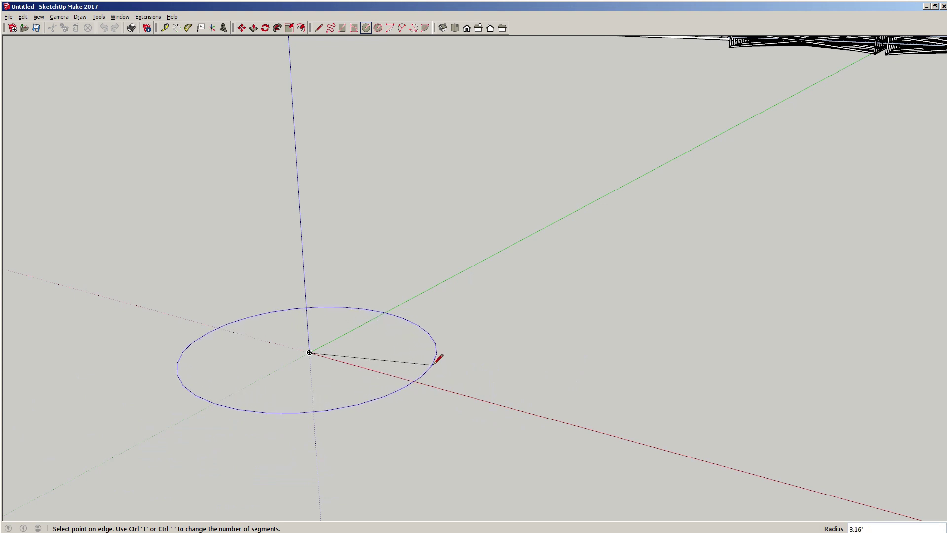
pyautogui.click(433, 365)
# Reverse the circle's face so its front side points upward, and clear the selection
pyautogui.moveTo(308, 357); pyautogui.dragTo(493, 327, button='middle')
pyautogui.moveTo(606, 320); pyautogui.dragTo(484, 291, button='middle')
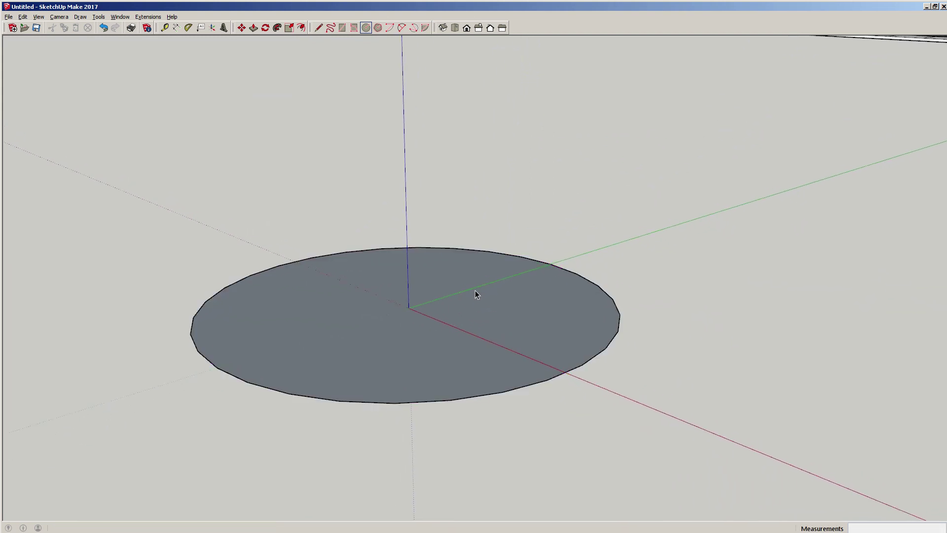
pyautogui.scroll(3, 403, 312)
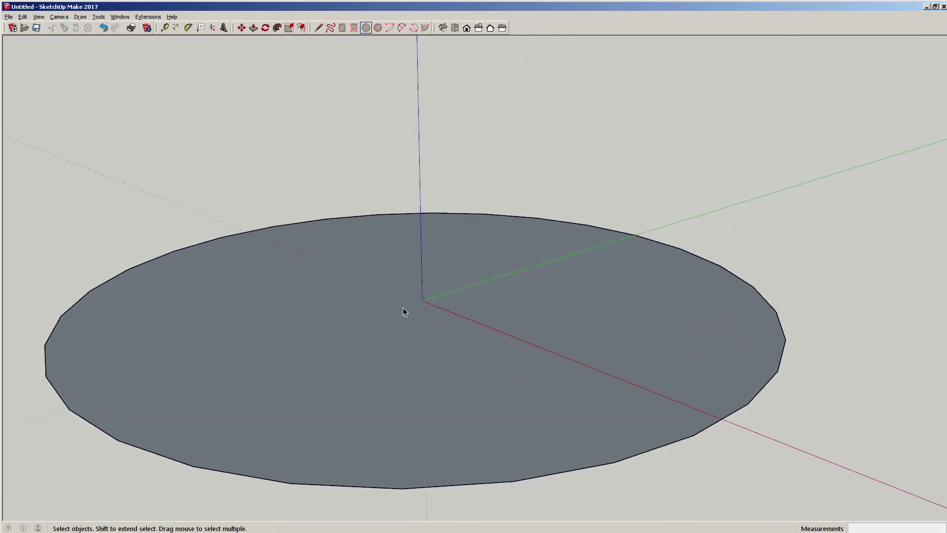
pyautogui.scroll(-2, 415, 321)
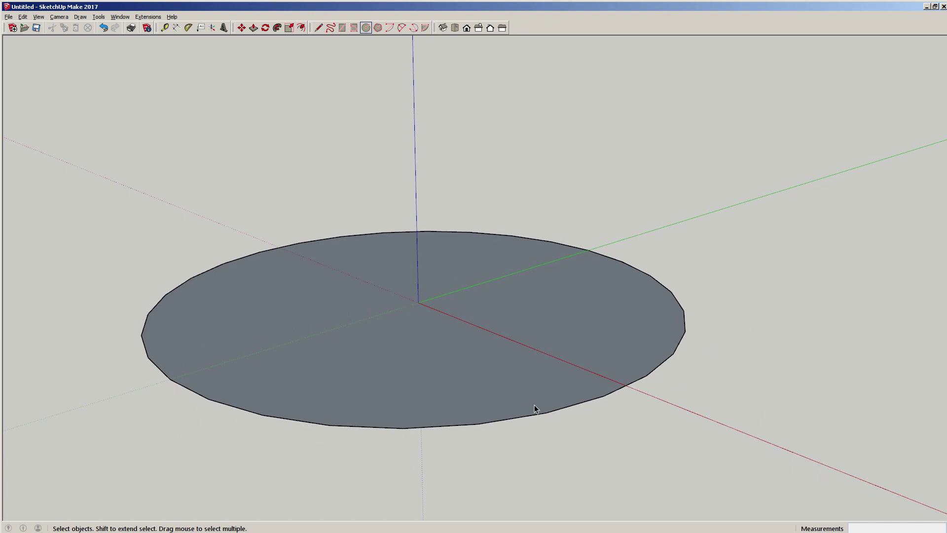
pyautogui.moveTo(390, 354); pyautogui.dragTo(454, 356, button='middle')
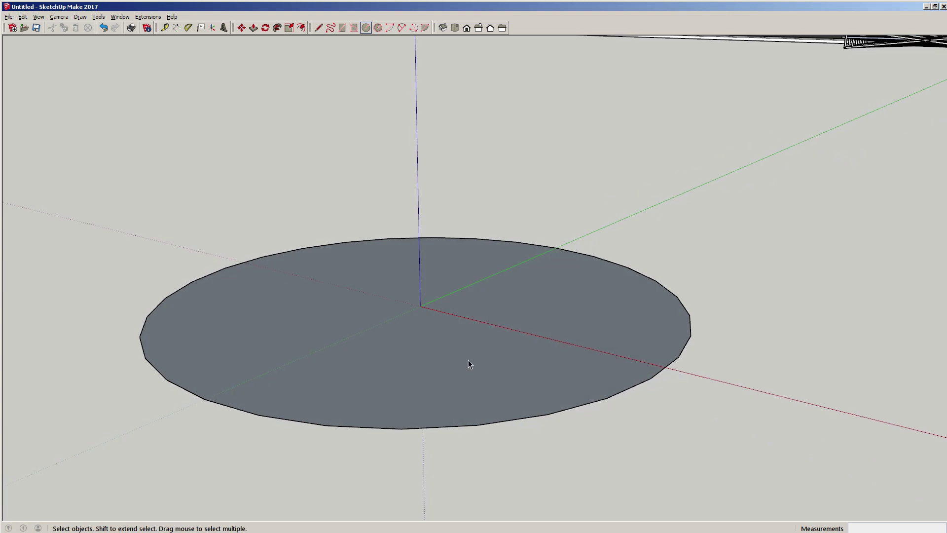
pyautogui.rightClick(411, 334)
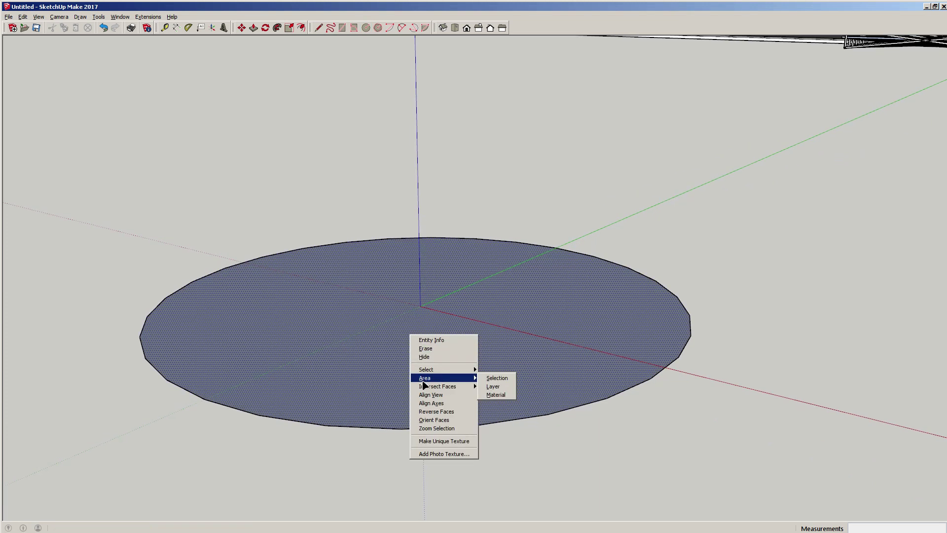
pyautogui.click(425, 411)
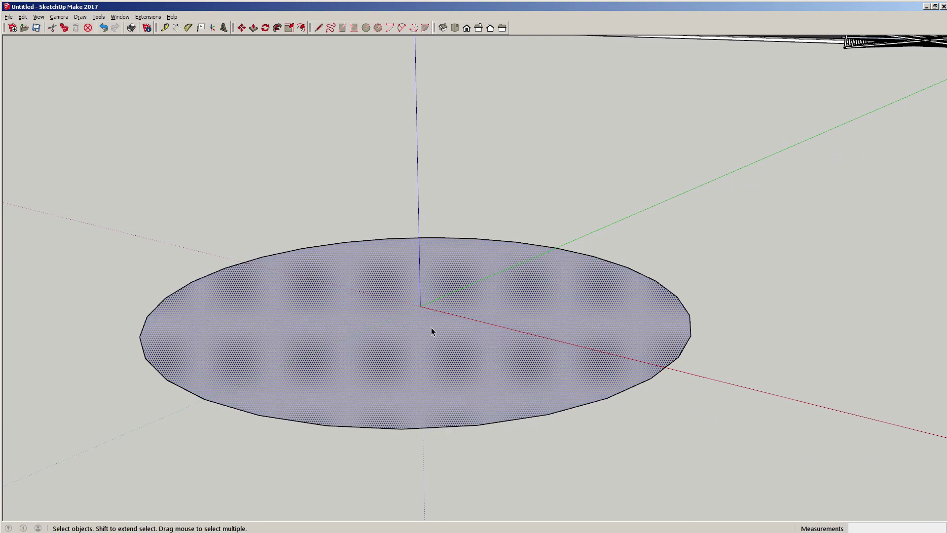
pyautogui.moveTo(412, 337); pyautogui.dragTo(454, 336, button='middle')
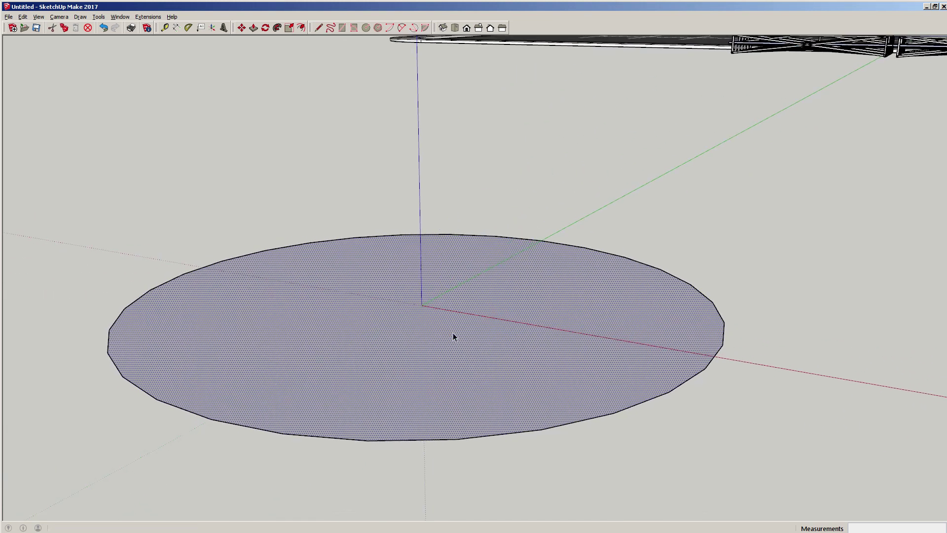
pyautogui.click(410, 181)
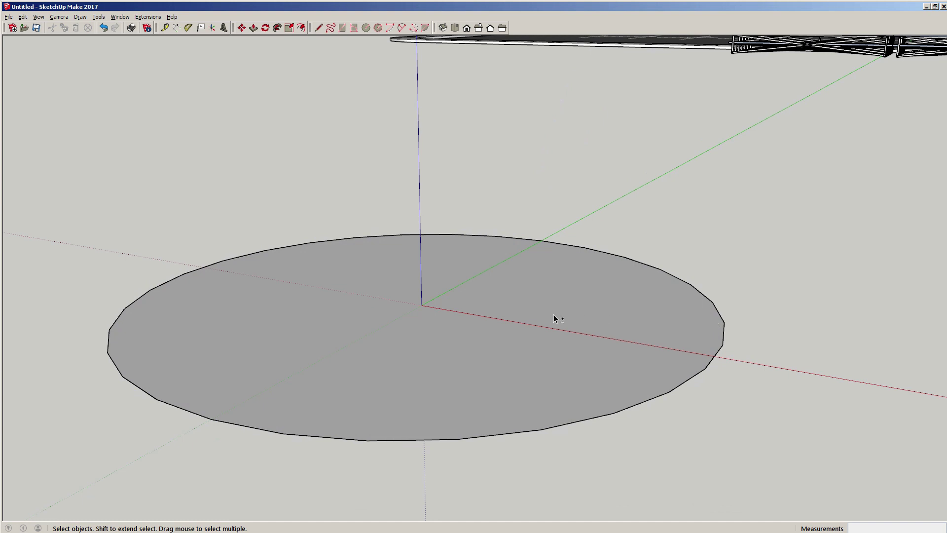
pyautogui.moveTo(553, 318); pyautogui.dragTo(374, 342, button='middle')
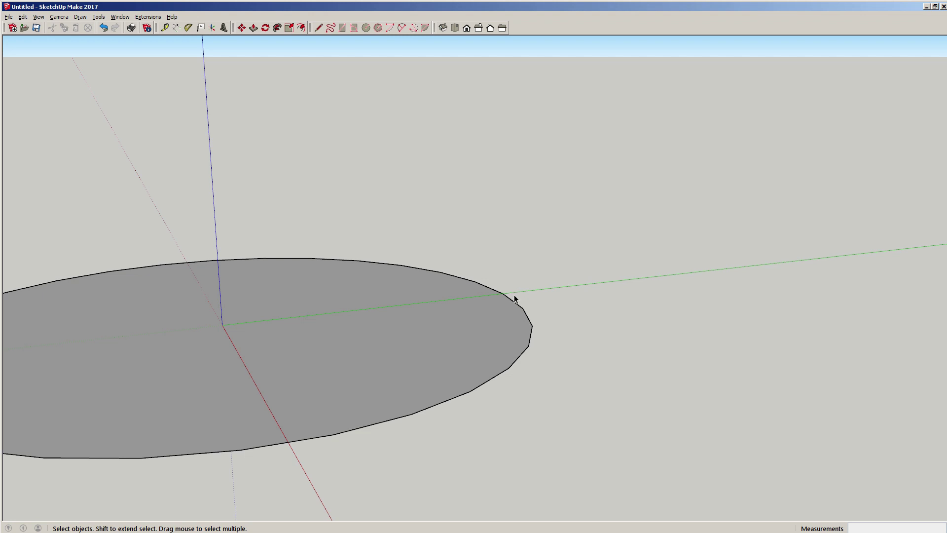
pyautogui.press('l')
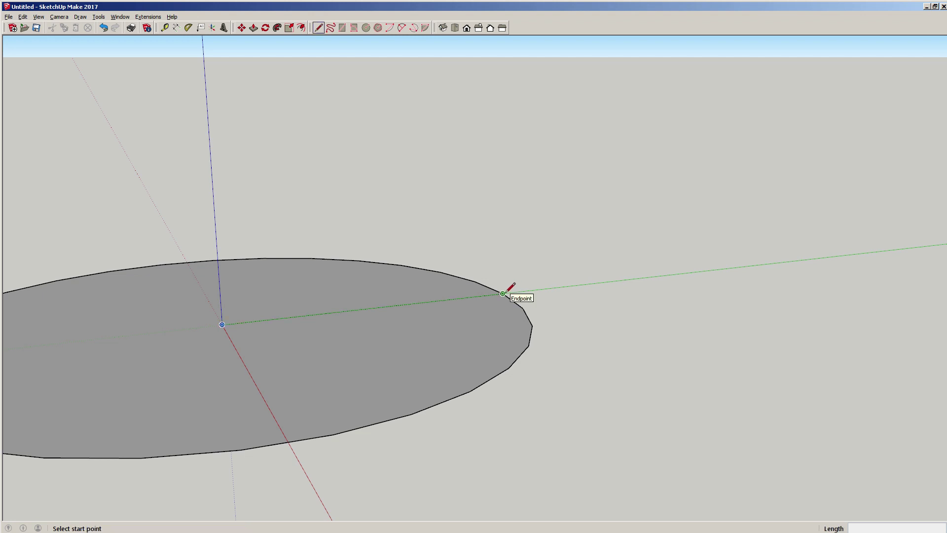
pyautogui.moveTo(473, 311); pyautogui.dragTo(197, 395, button='middle')
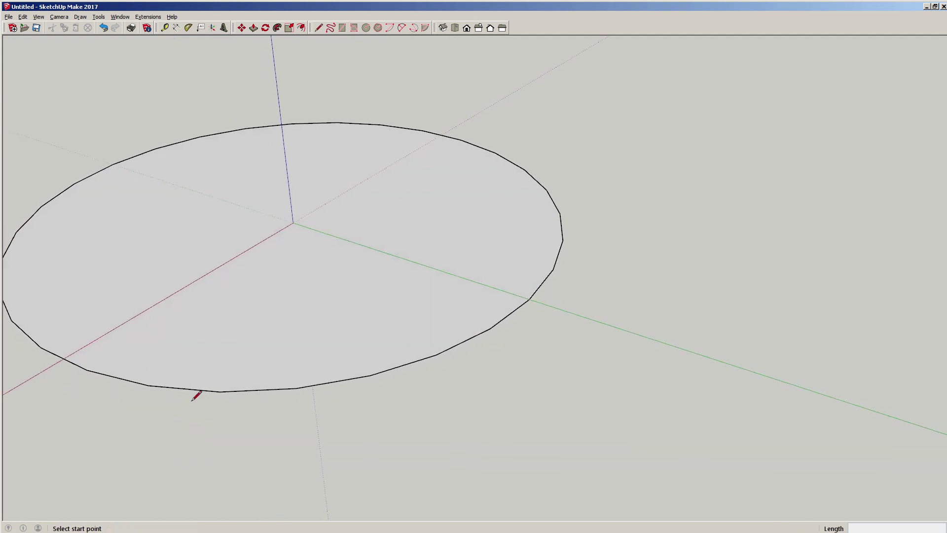
pyautogui.scroll(5, 532, 295)
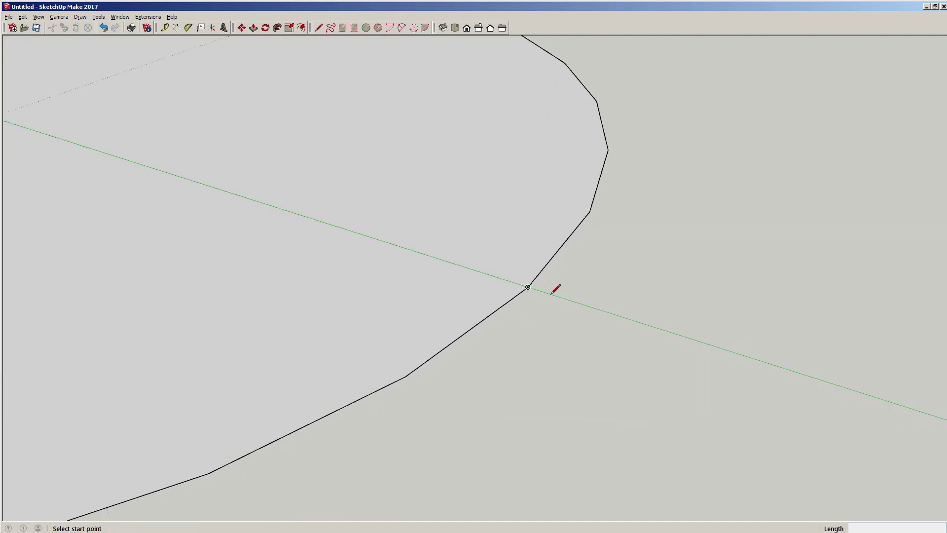
pyautogui.moveTo(368, 317); pyautogui.dragTo(629, 284, button='middle')
pyautogui.scroll(-5, 541, 317)
# Draw a vertical rectangular face running 7' outward from the circle's edge along the green axis, with its sides parallel to the blue axis
pyautogui.press('a')
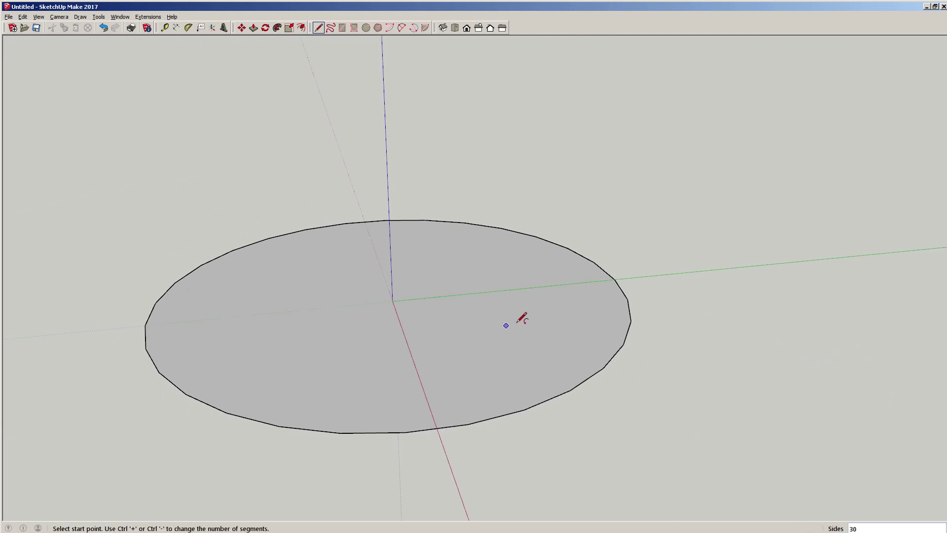
pyautogui.moveTo(536, 326); pyautogui.dragTo(478, 334, button='middle')
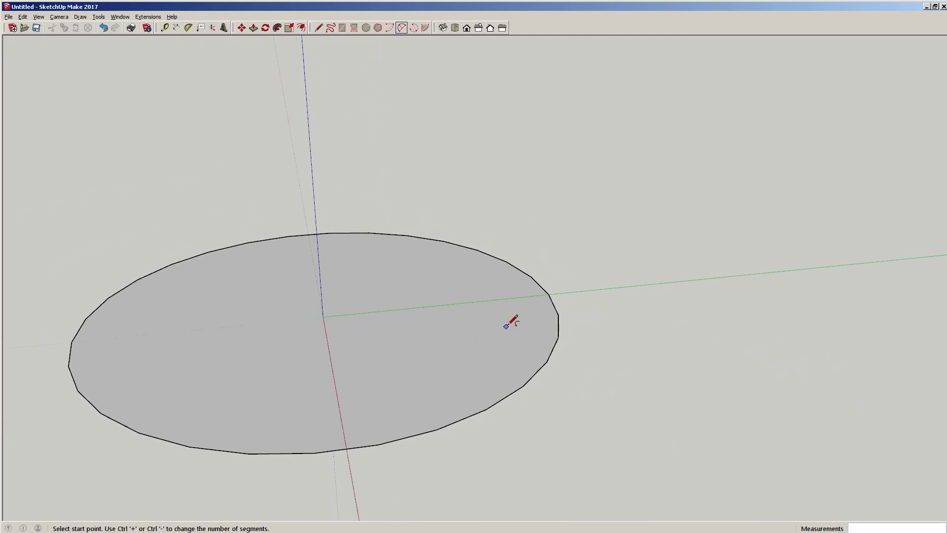
pyautogui.press('l')
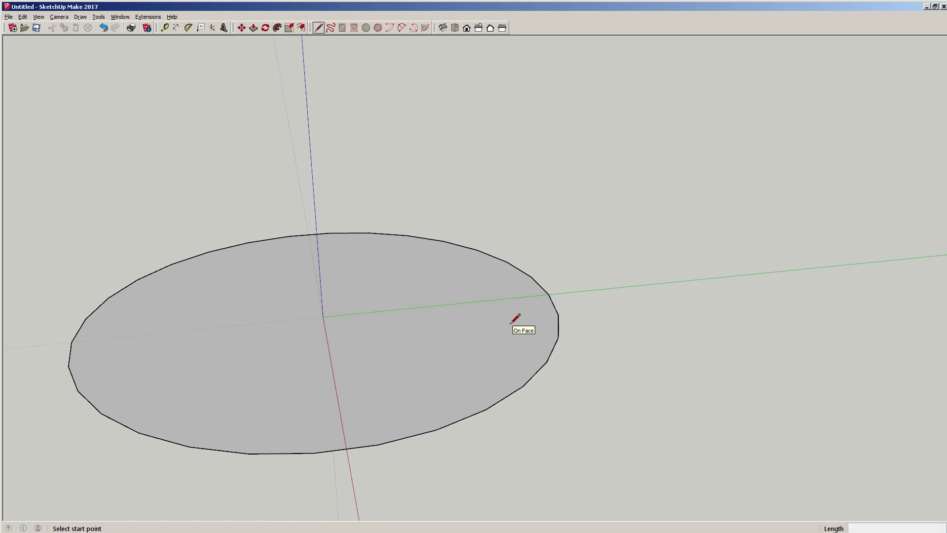
pyautogui.click(548, 295)
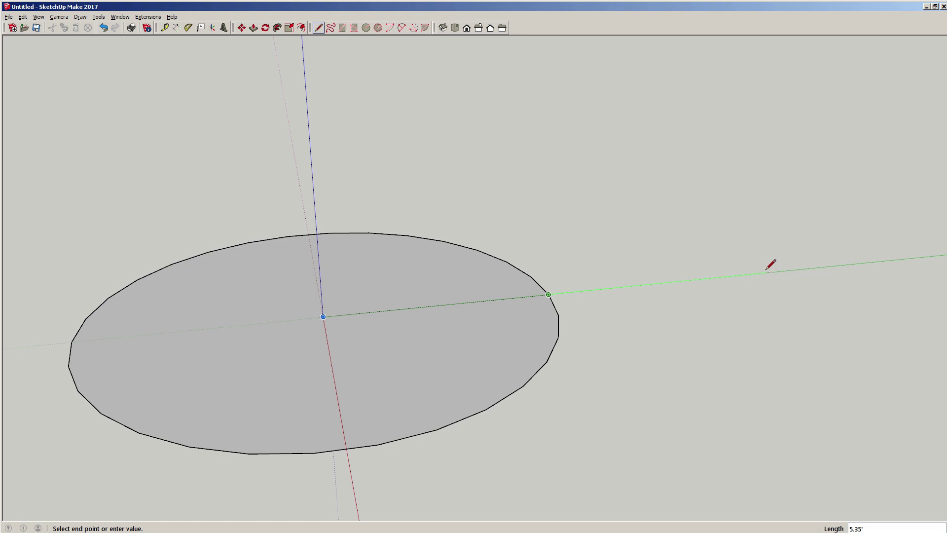
pyautogui.press('Return')
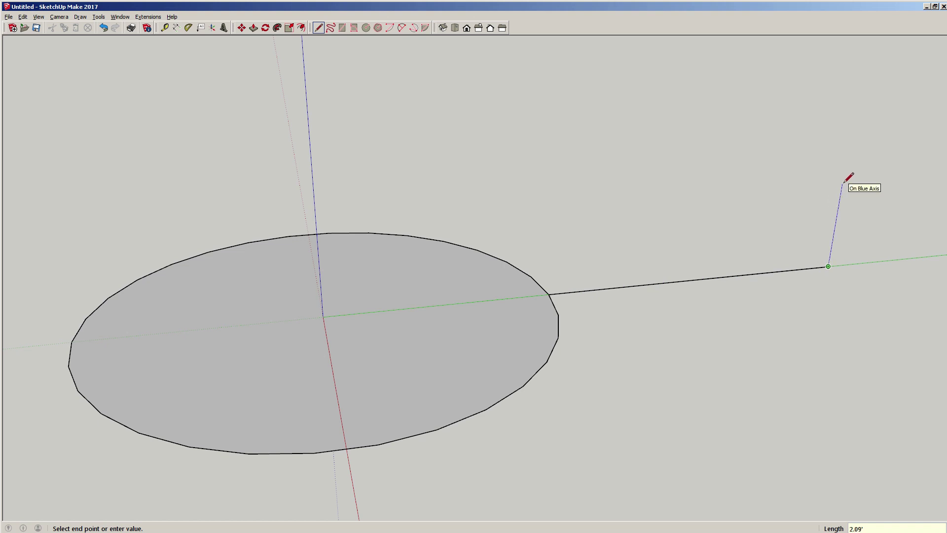
pyautogui.moveTo(598, 217); pyautogui.dragTo(747, 169, button='middle')
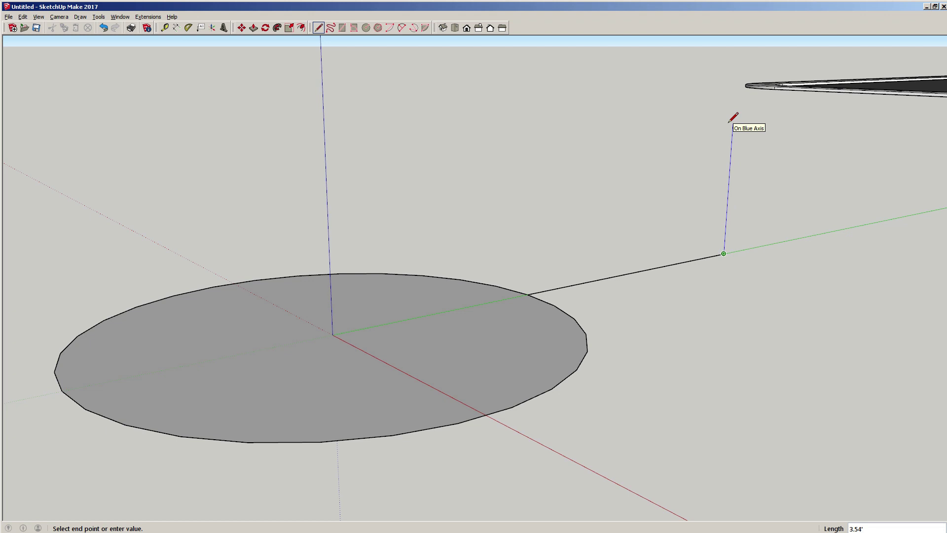
pyautogui.press('Return')
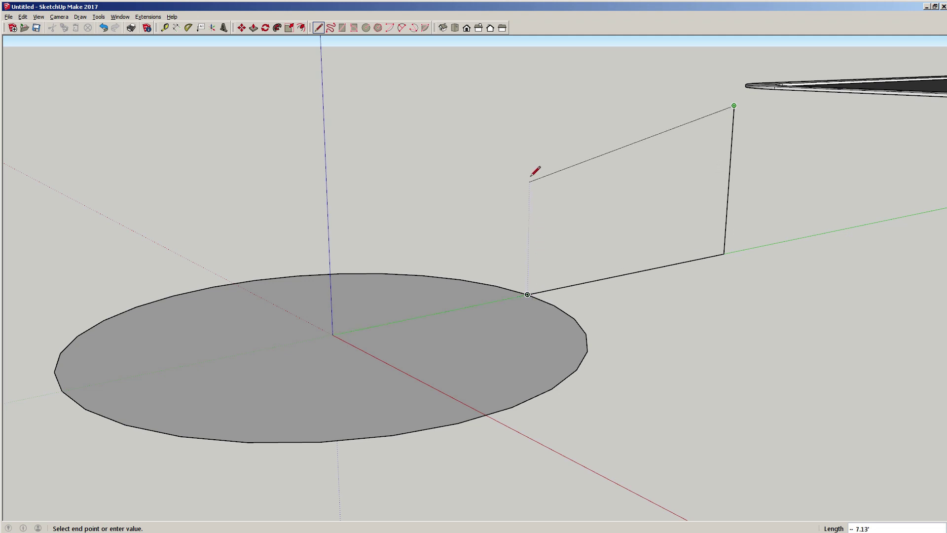
pyautogui.click(530, 118)
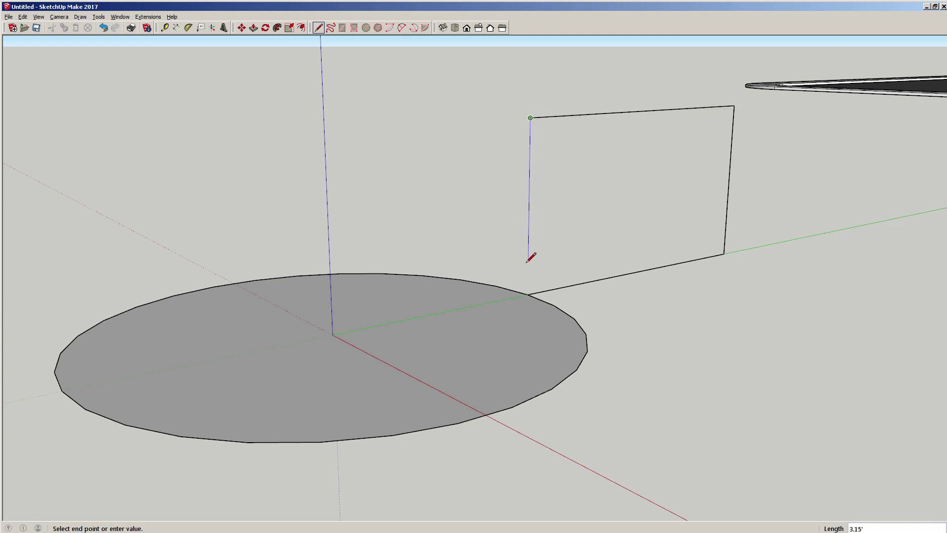
pyautogui.click(528, 293)
pyautogui.press('space')
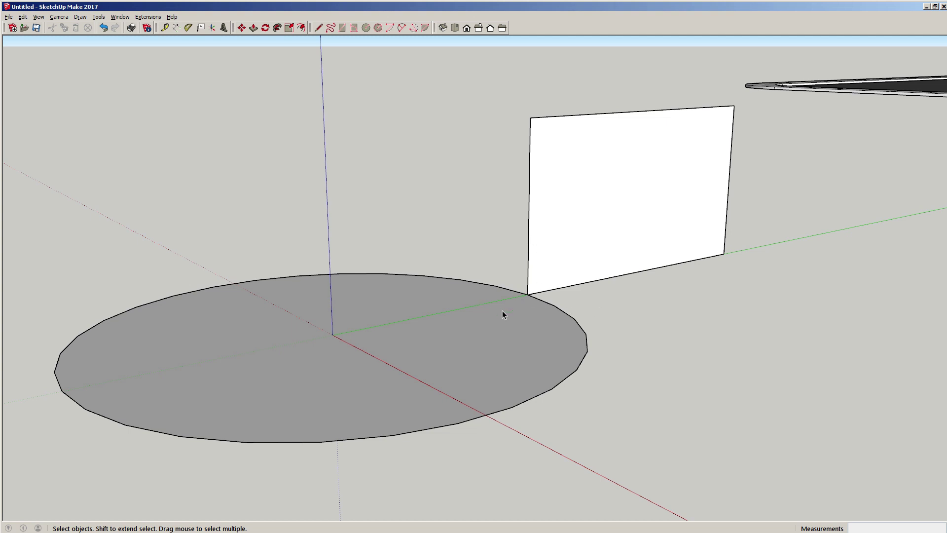
# Select the vertical rectangle with its edges and make it a group
pyautogui.doubleClick(596, 189)
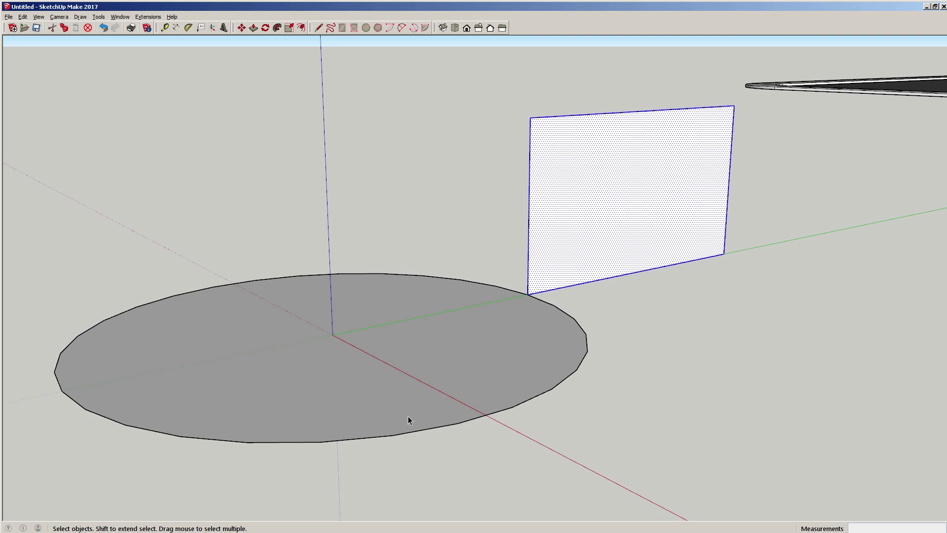
pyautogui.rightClick(608, 188)
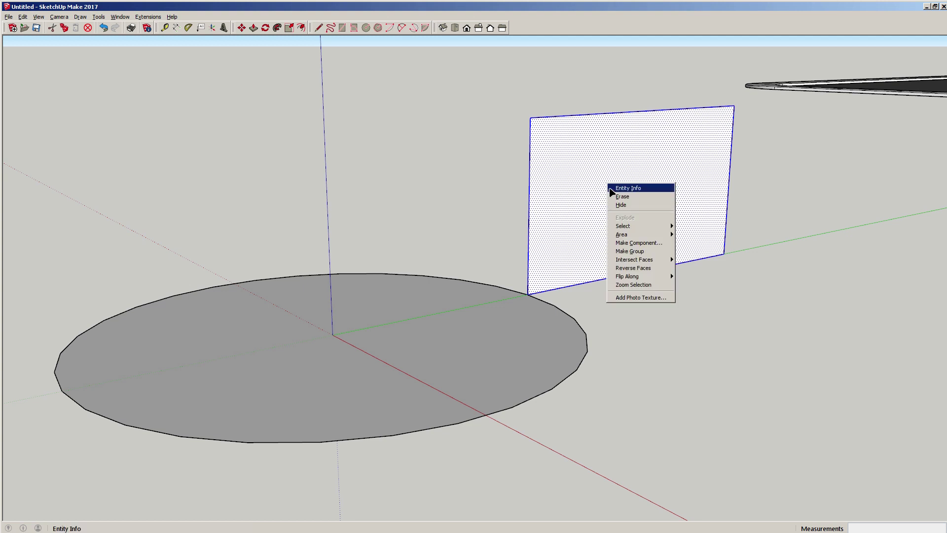
pyautogui.moveTo(622, 277)
pyautogui.click(629, 251)
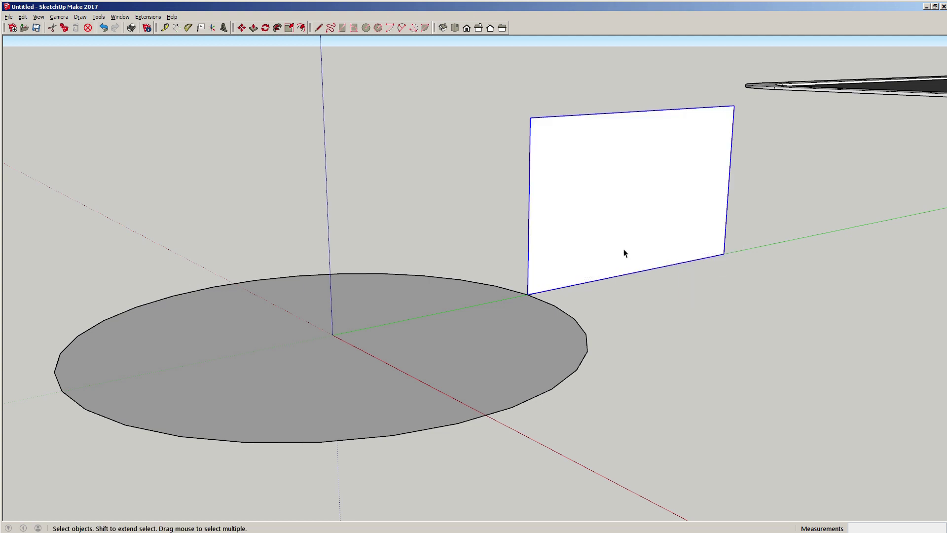
# Try a two-point arc from the rectangle's corner at the circle to the diagonally opposite corner with a bulge of about 1.01', and undo it
pyautogui.moveTo(626, 209); pyautogui.dragTo(449, 243, button='middle')
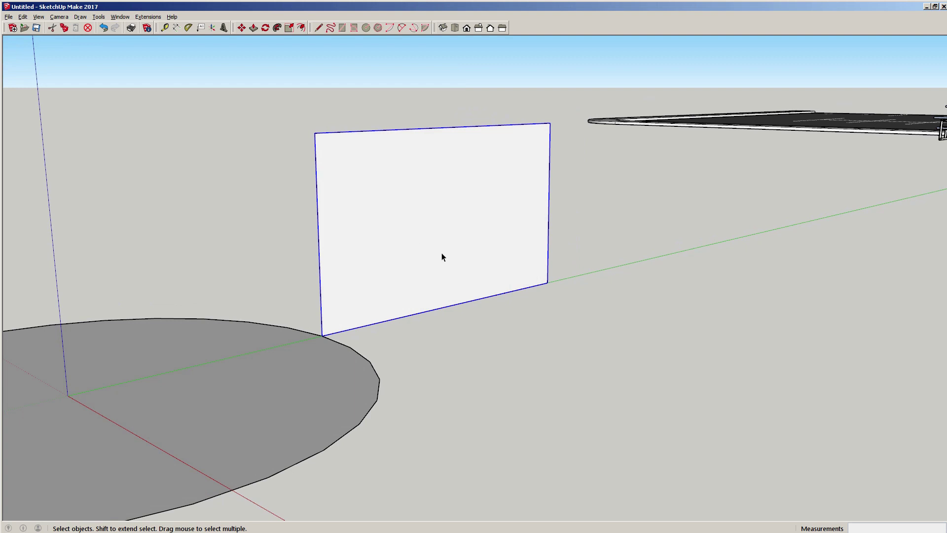
pyautogui.press('a')
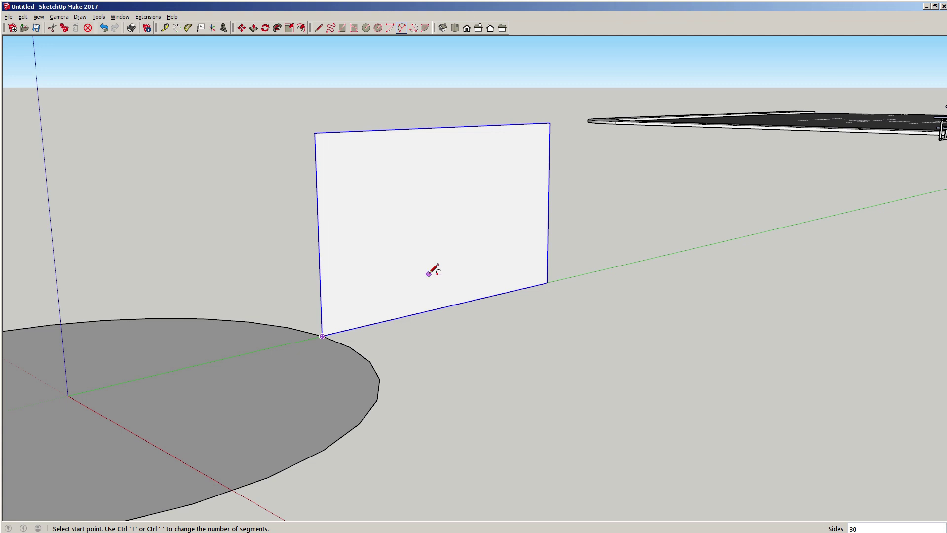
pyautogui.click(322, 336)
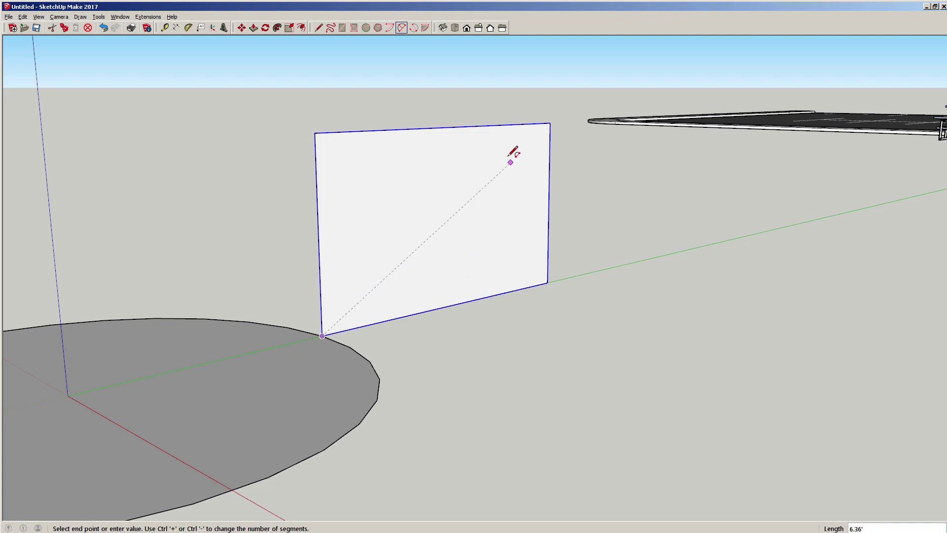
pyautogui.click(550, 122)
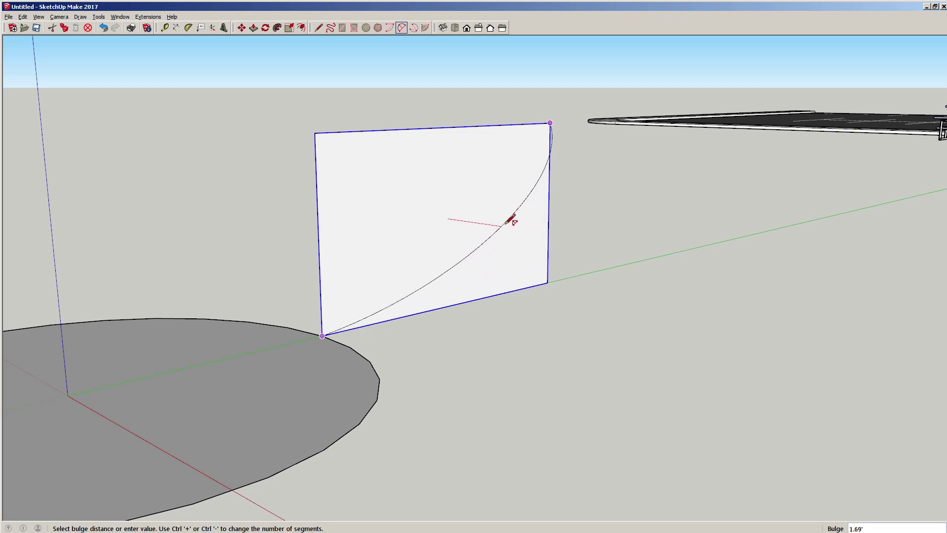
pyautogui.click(454, 264)
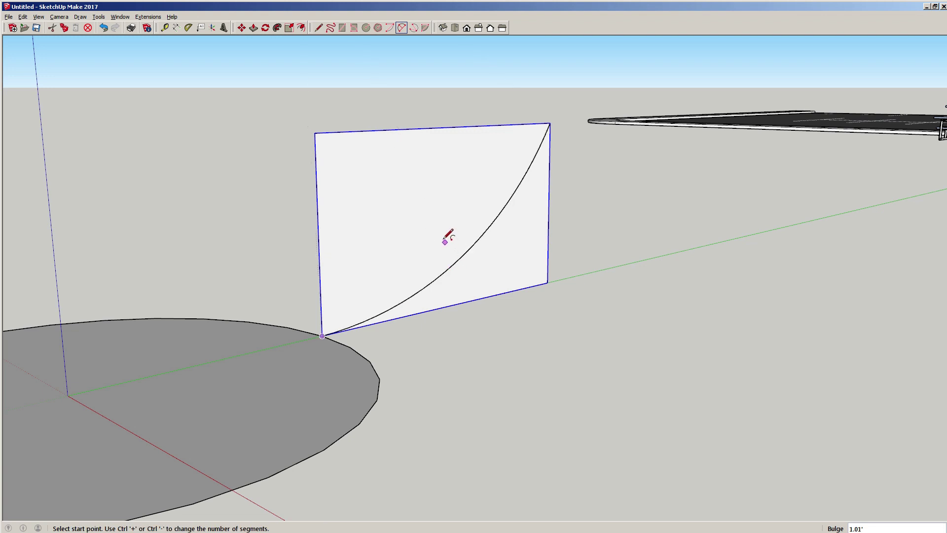
pyautogui.moveTo(448, 237); pyautogui.dragTo(401, 241, button='middle')
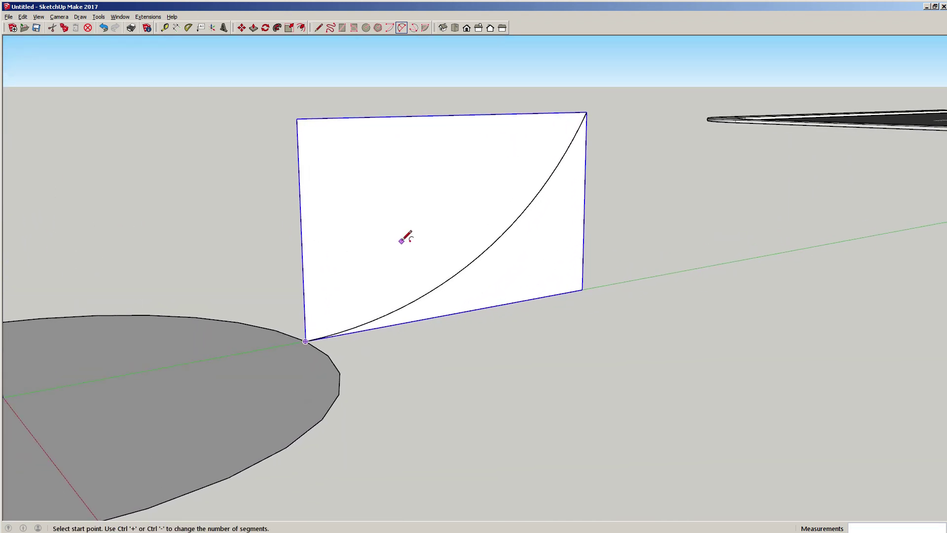
pyautogui.hotkey('ctrl', 'z')
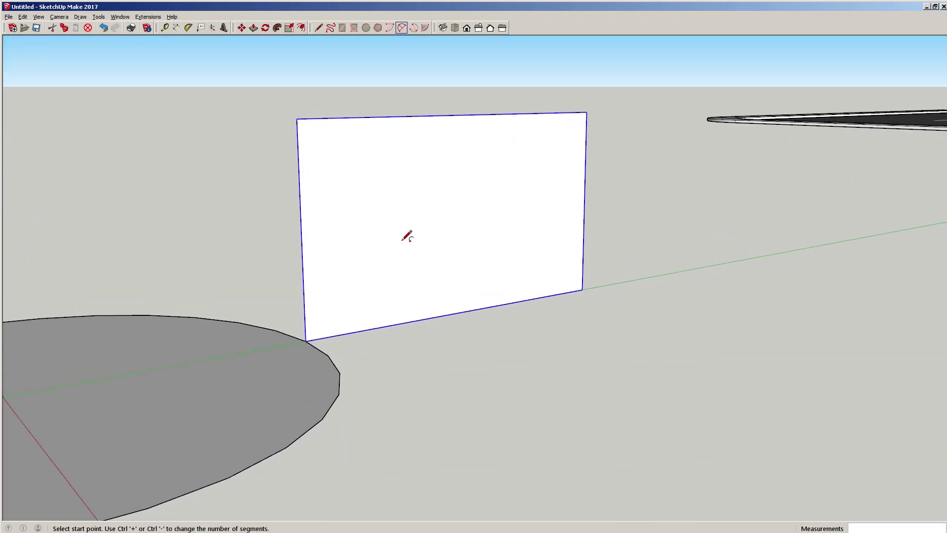
# Draw a two-point arc from the rectangle's corner at the circle to a point on its top edge short of the far corner, bulging about 0.96'
pyautogui.click(305, 340)
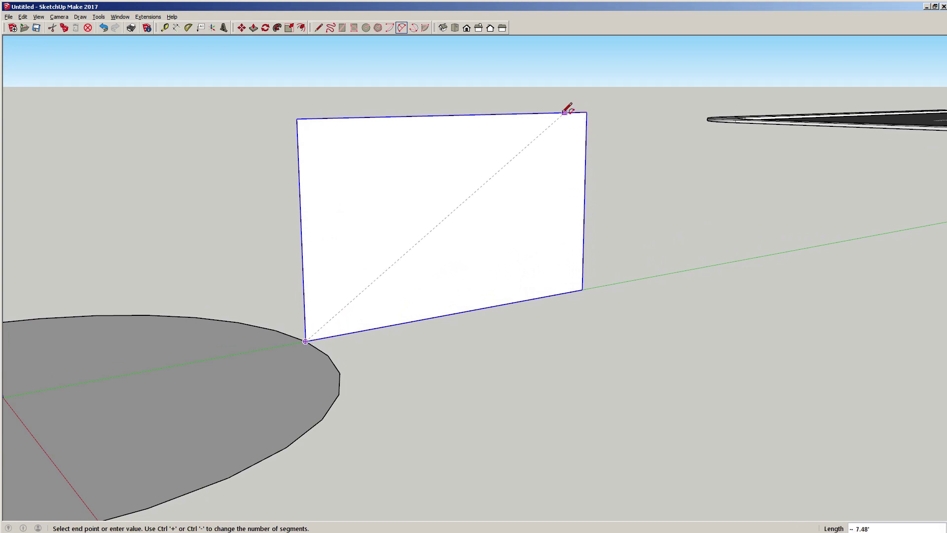
pyautogui.click(547, 113)
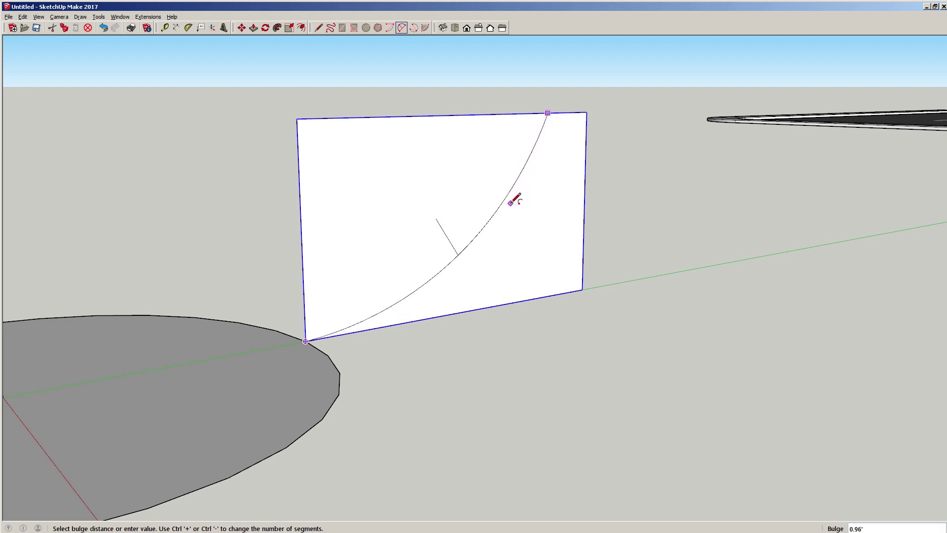
pyautogui.click(512, 196)
# Close the ramp profile with lines from the arc's upper end around the rectangle's outer corners to the circle, and delete the rectangle group
pyautogui.moveTo(511, 196)
pyautogui.mouseDown(button='middle')
pyautogui.moveTo(384, 245)
pyautogui.moveTo(211, 231)
pyautogui.moveTo(437, 228)
pyautogui.moveTo(472, 235)
pyautogui.moveTo(268, 247)
pyautogui.moveTo(235, 234)
pyautogui.moveTo(476, 247)
pyautogui.mouseUp(button='middle')
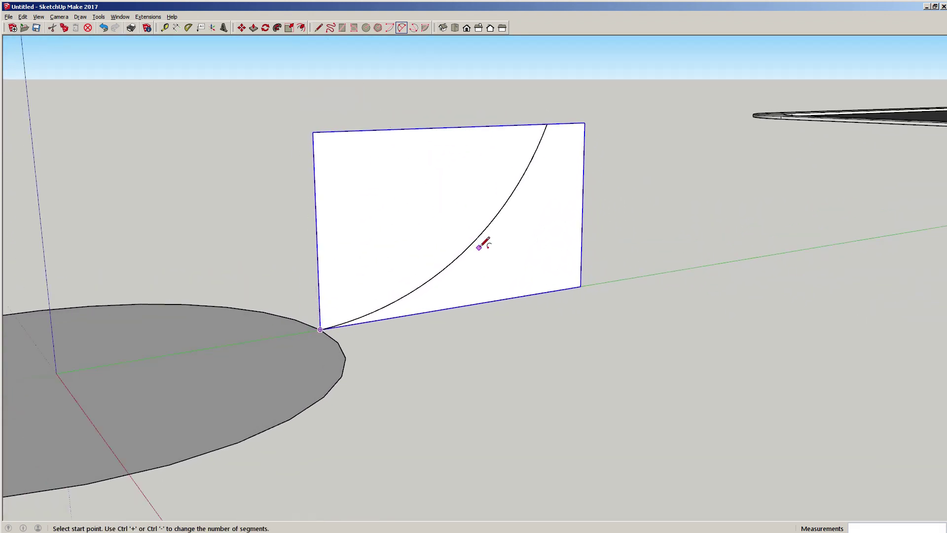
pyautogui.scroll(-2, 475, 247)
pyautogui.moveTo(447, 210); pyautogui.dragTo(483, 213, button='middle')
pyautogui.scroll(2, 487, 205)
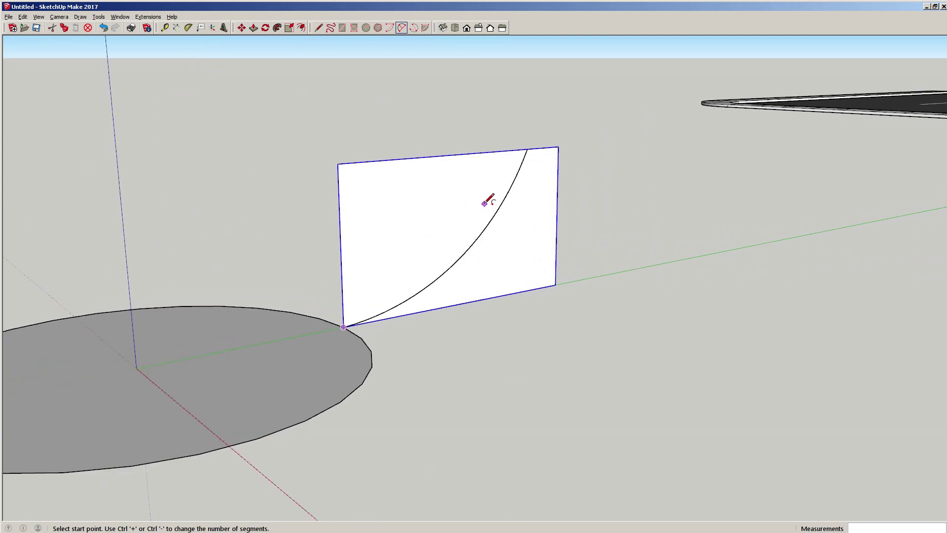
pyautogui.click(527, 148)
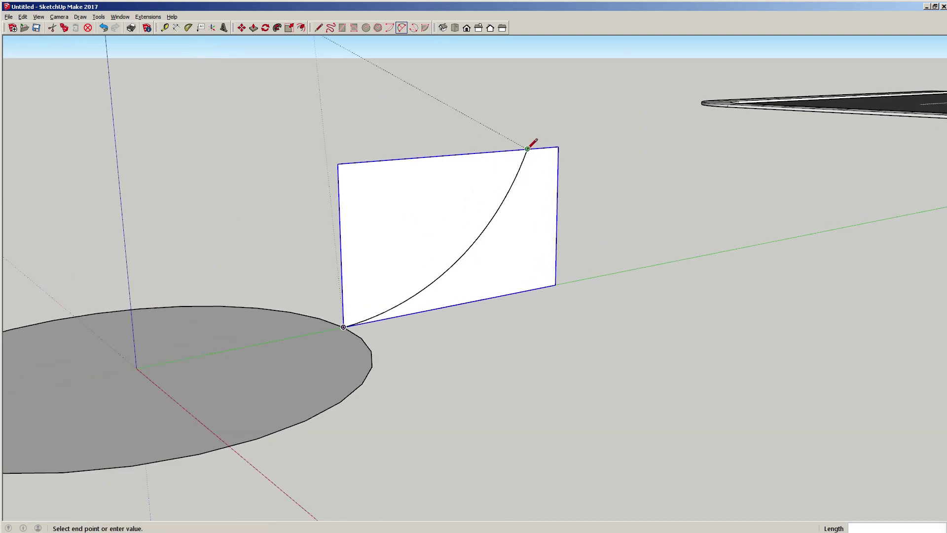
pyautogui.click(558, 146)
pyautogui.click(555, 285)
pyautogui.click(343, 326)
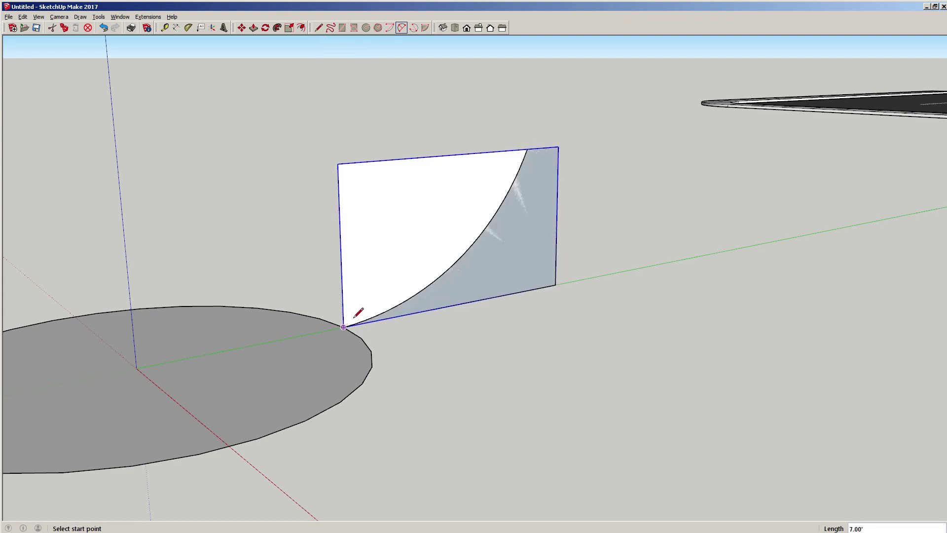
pyautogui.press('space')
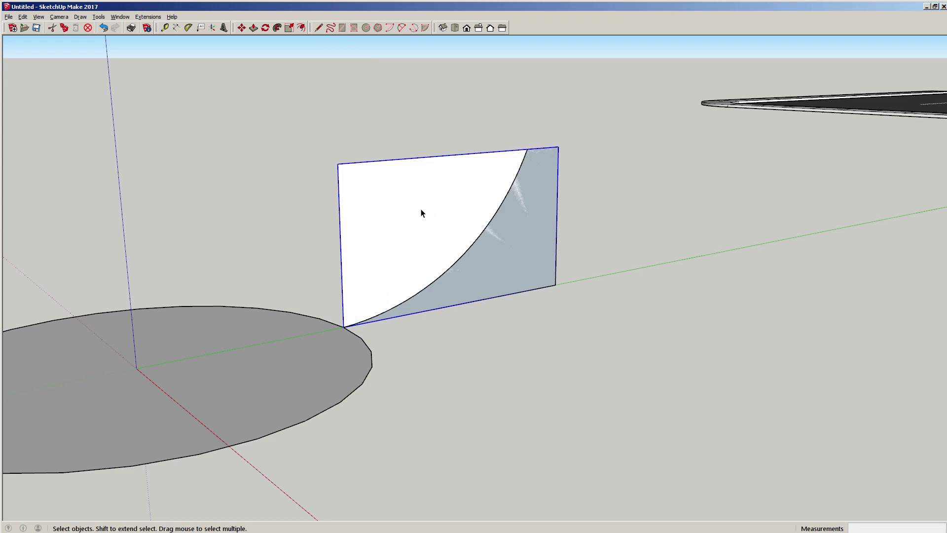
pyautogui.press('Delete')
# Sweep the curved ramp profile all the way around the circle's edge with Follow Me to form a bowl
pyautogui.moveTo(253, 222); pyautogui.dragTo(403, 280, button='middle')
pyautogui.scroll(-3, 537, 178)
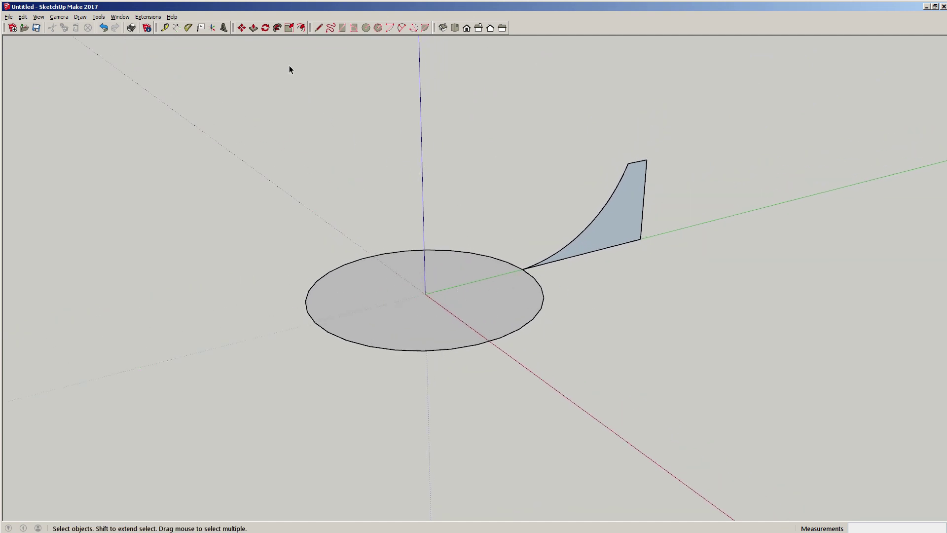
pyautogui.click(277, 29)
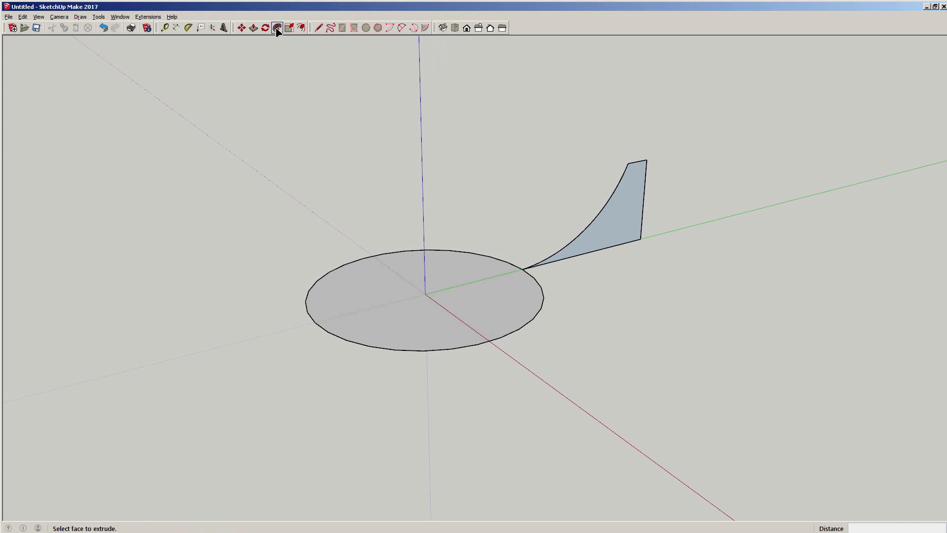
pyautogui.click(606, 242)
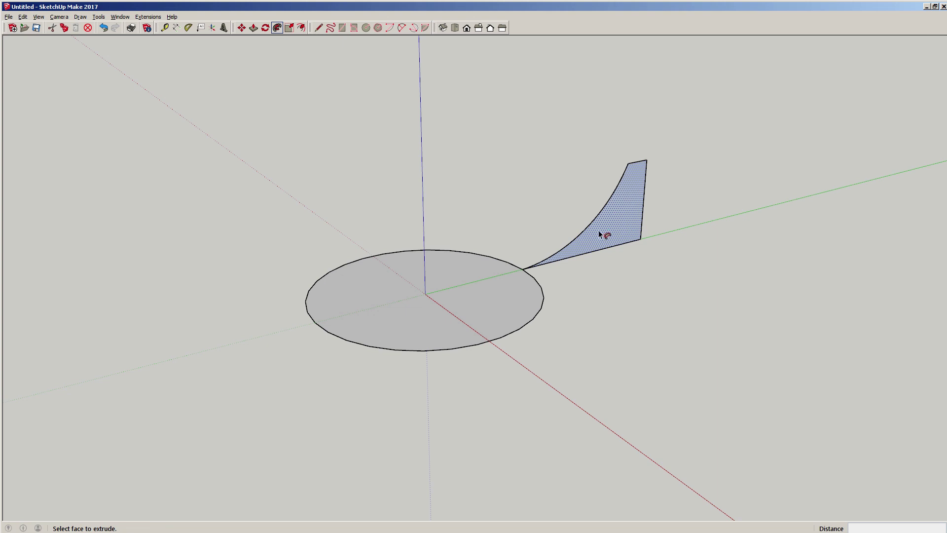
pyautogui.moveTo(609, 228); pyautogui.dragTo(605, 236)
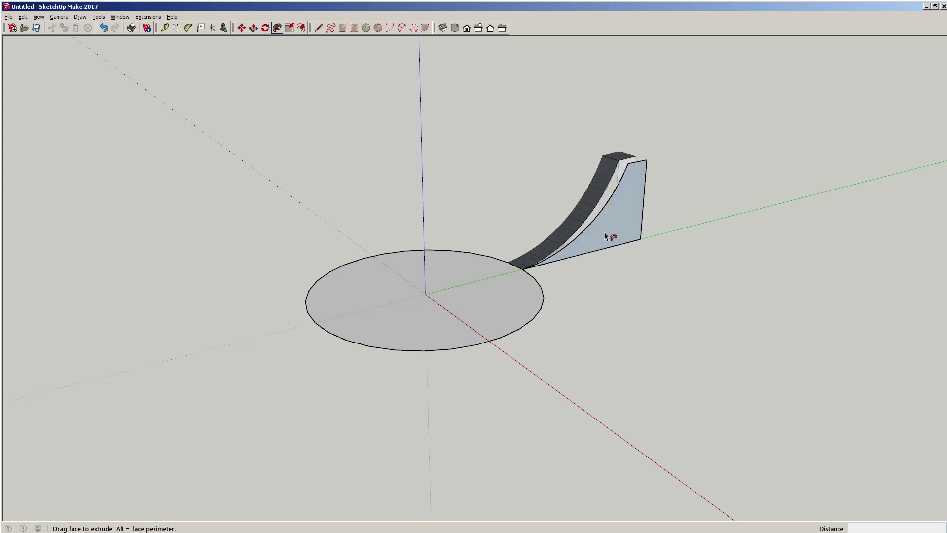
pyautogui.moveTo(503, 260); pyautogui.dragTo(527, 277)
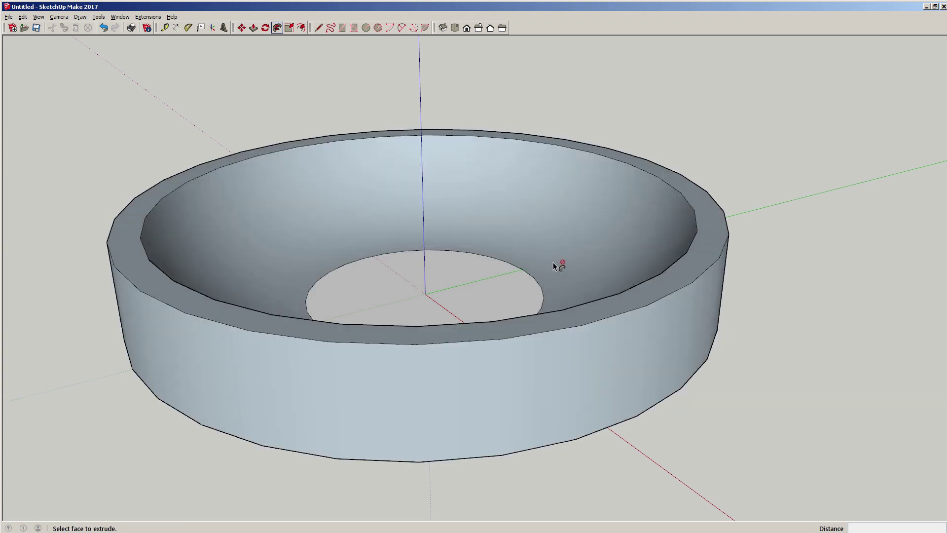
# Select all connected faces and edges of the bowl and examine its curved inner surface and segment edges
pyautogui.press('space')
pyautogui.moveTo(585, 249); pyautogui.dragTo(687, 270, button='middle')
pyautogui.scroll(2, 434, 301)
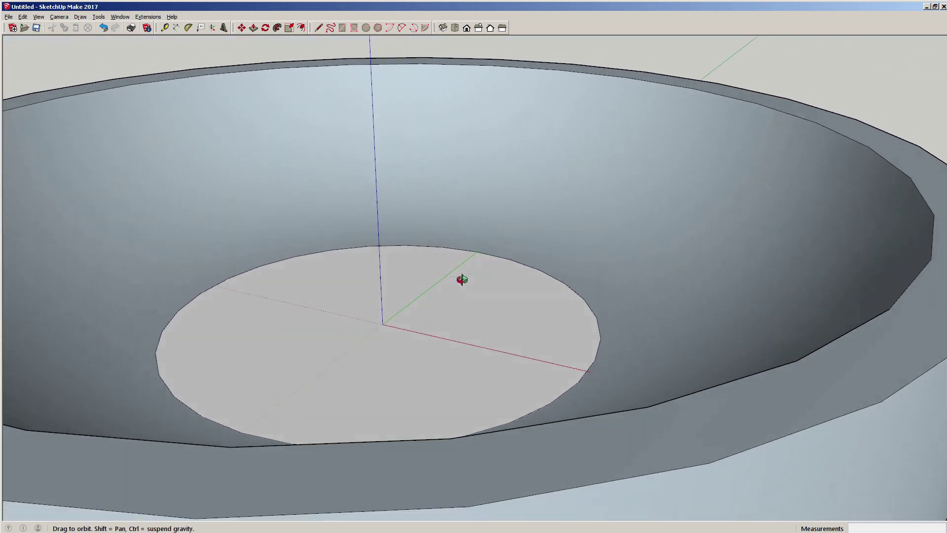
pyautogui.scroll(-4, 442, 287)
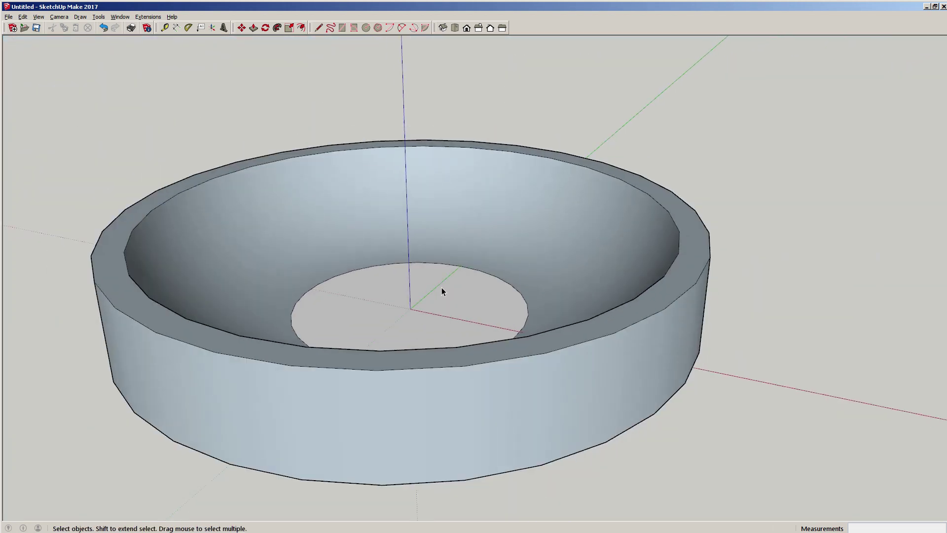
pyautogui.tripleClick(449, 213)
pyautogui.scroll(5, 461, 271)
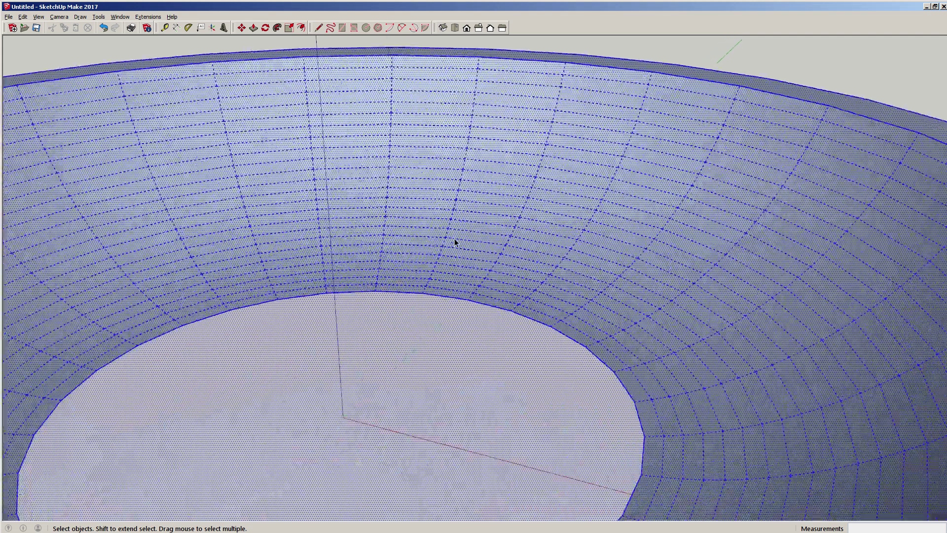
pyautogui.moveTo(564, 268); pyautogui.dragTo(594, 265, button='middle')
pyautogui.scroll(-3, 593, 265)
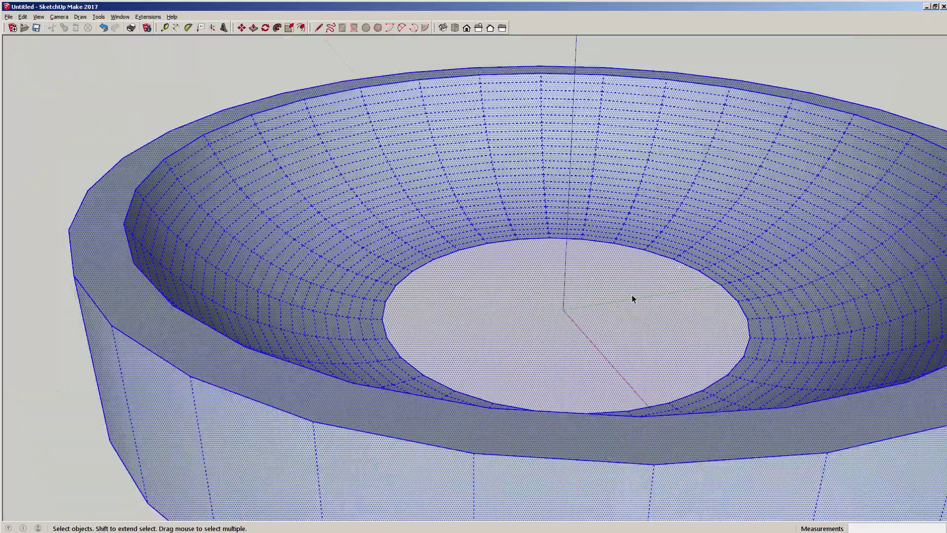
# Combine all the selected faces and edges of the bowl into one group
pyautogui.moveTo(633, 299); pyautogui.dragTo(498, 260, button='middle')
pyautogui.scroll(3, 463, 253)
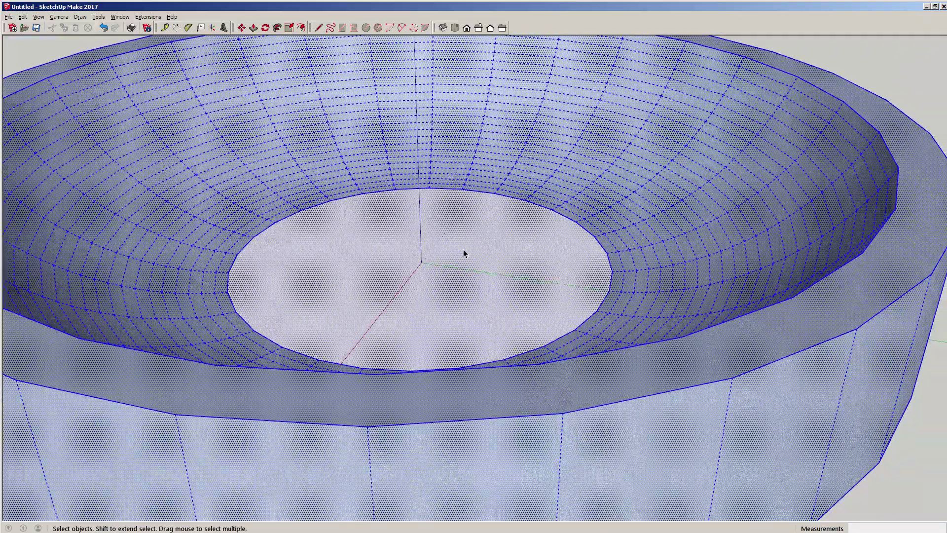
pyautogui.scroll(-2, 380, 269)
pyautogui.moveTo(380, 268); pyautogui.dragTo(633, 229, button='middle')
pyautogui.scroll(-2, 635, 231)
pyautogui.moveTo(443, 277); pyautogui.dragTo(490, 257, button='middle')
pyautogui.scroll(1, 501, 263)
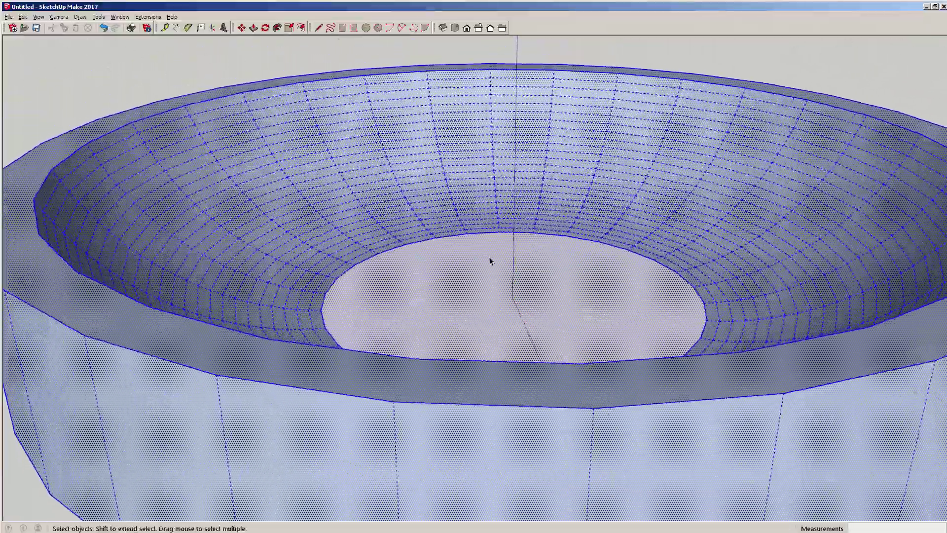
pyautogui.scroll(-2, 491, 254)
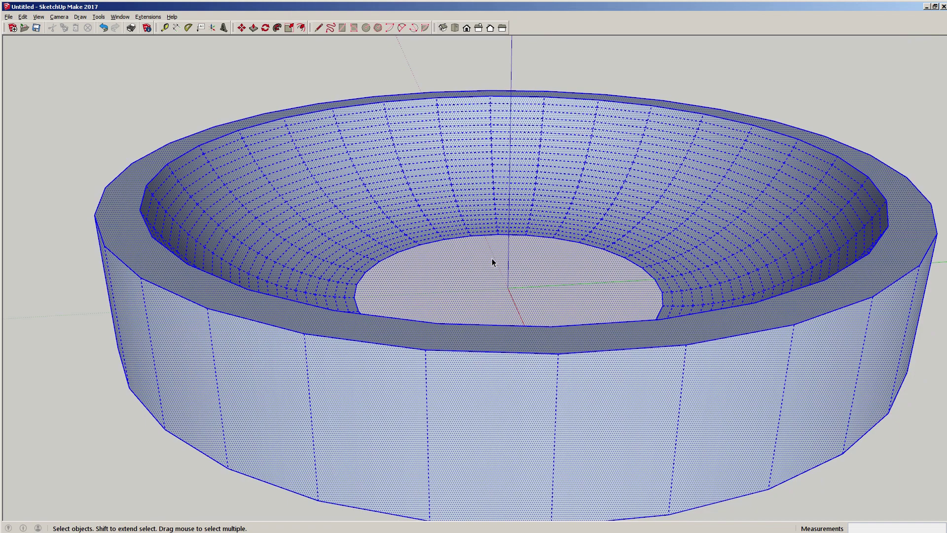
pyautogui.rightClick(385, 215)
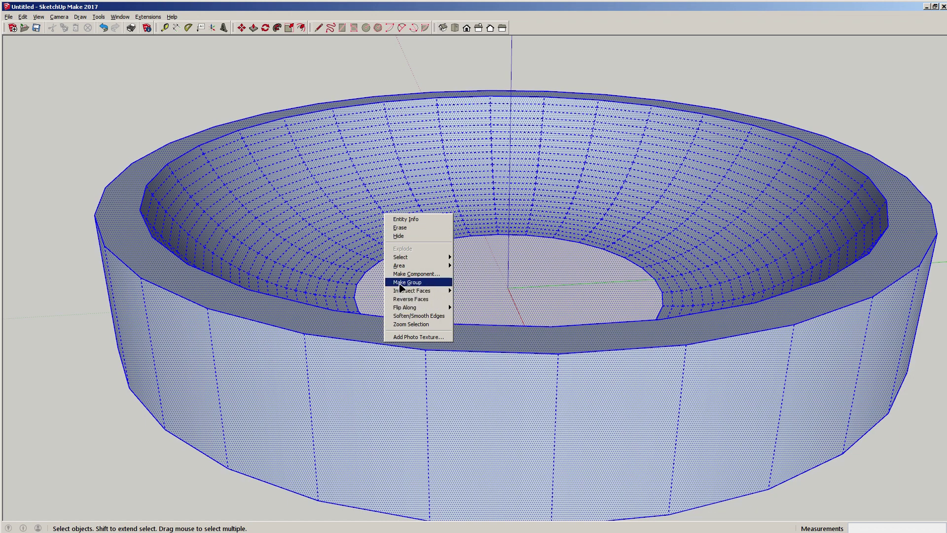
pyautogui.click(401, 282)
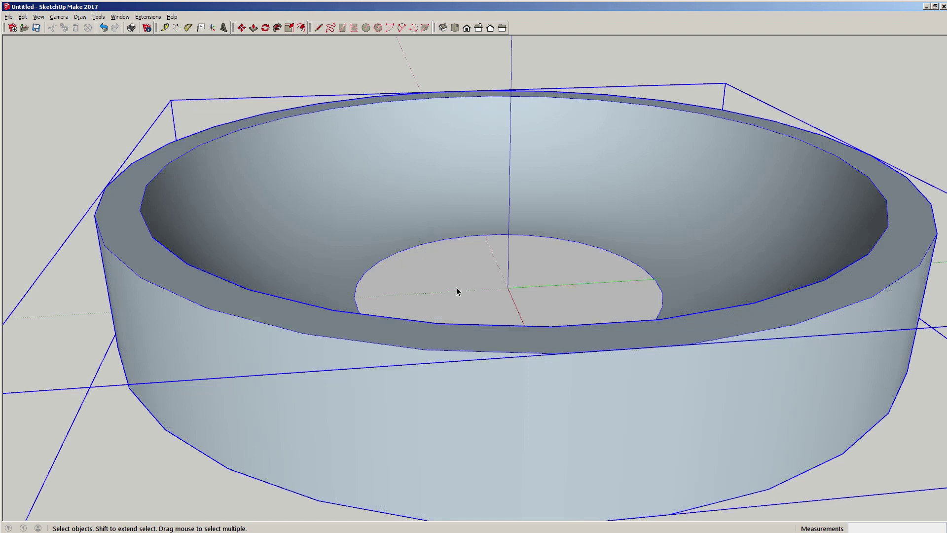
# Open the bowl group for editing and reverse the faces of its curved inner surface
pyautogui.tripleClick(334, 221)
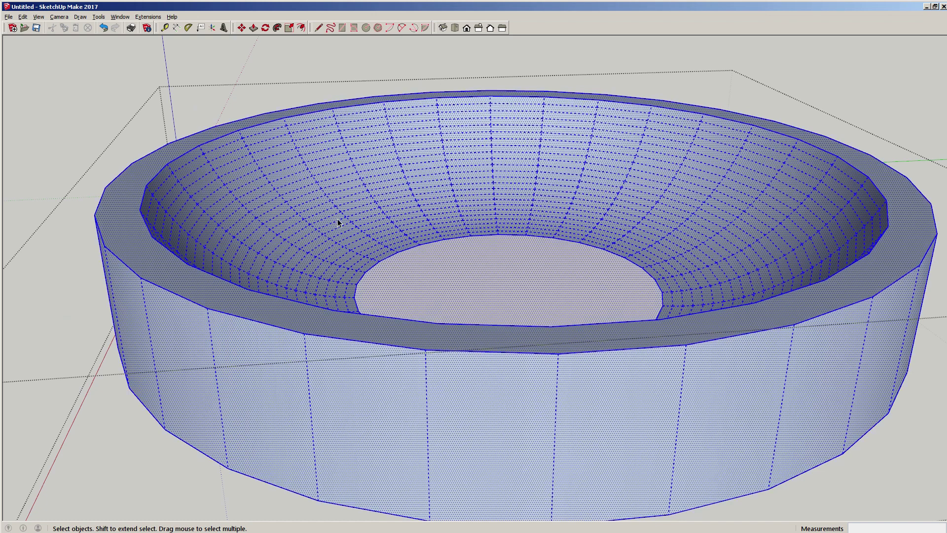
pyautogui.click(337, 219)
pyautogui.click(480, 290)
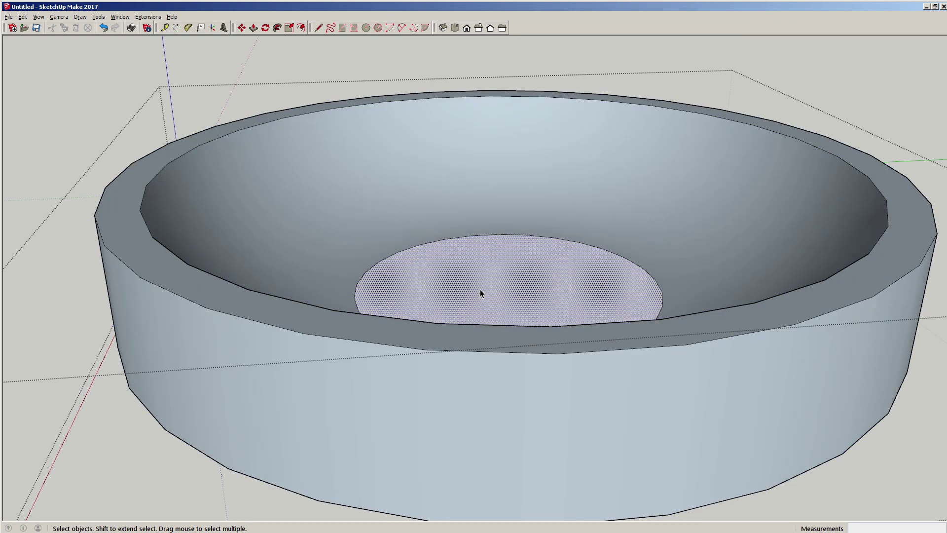
pyautogui.click(348, 199)
pyautogui.moveTo(620, 218); pyautogui.dragTo(367, 165, button='middle')
pyautogui.moveTo(274, 220); pyautogui.dragTo(421, 243, button='middle')
pyautogui.click(407, 192)
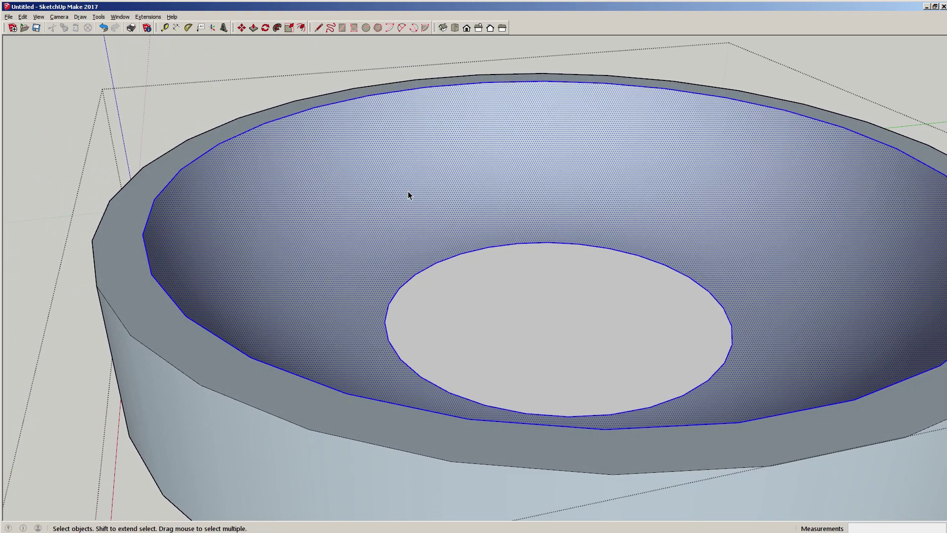
pyautogui.tripleClick(407, 193)
pyautogui.click(437, 258)
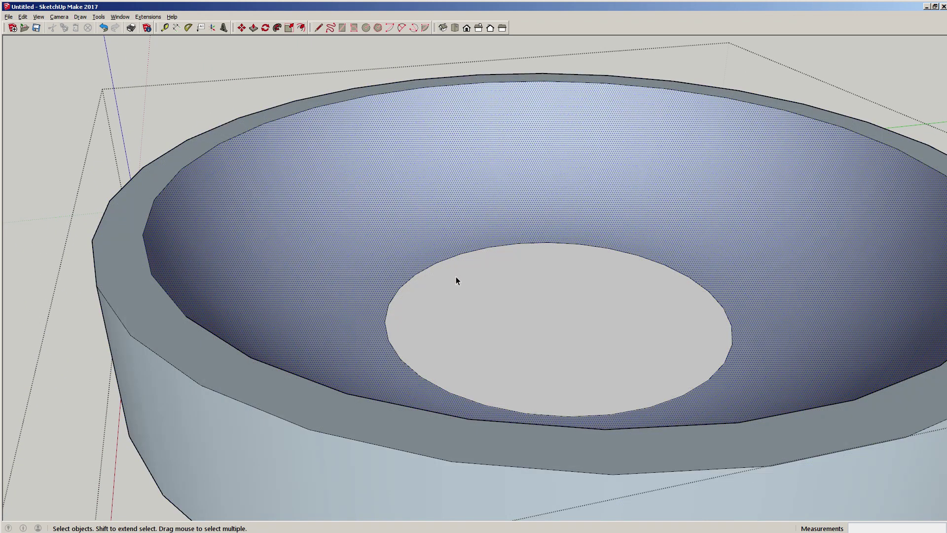
pyautogui.rightClick(362, 198)
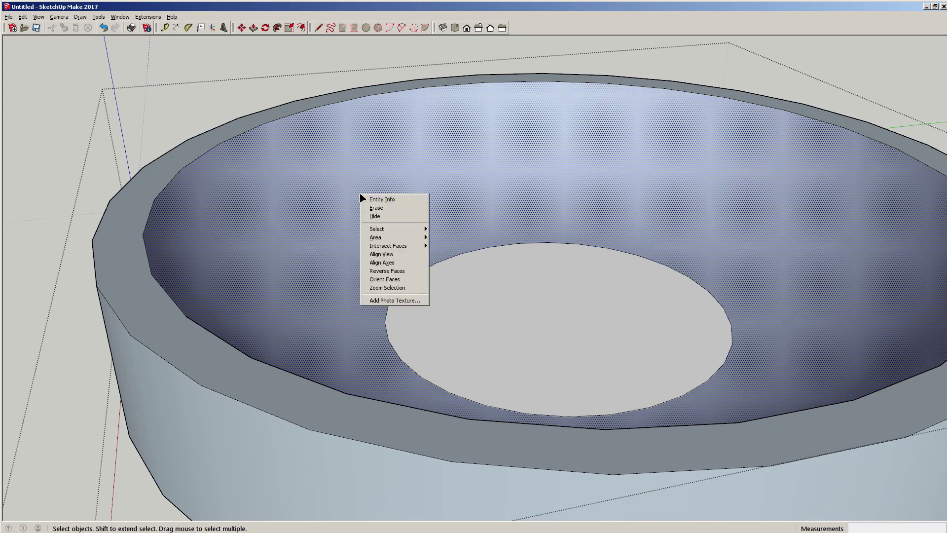
pyautogui.click(371, 270)
# Reverse the faces of the bowl's flat rim and outer wall, and close the group
pyautogui.moveTo(301, 249); pyautogui.dragTo(425, 220, button='middle')
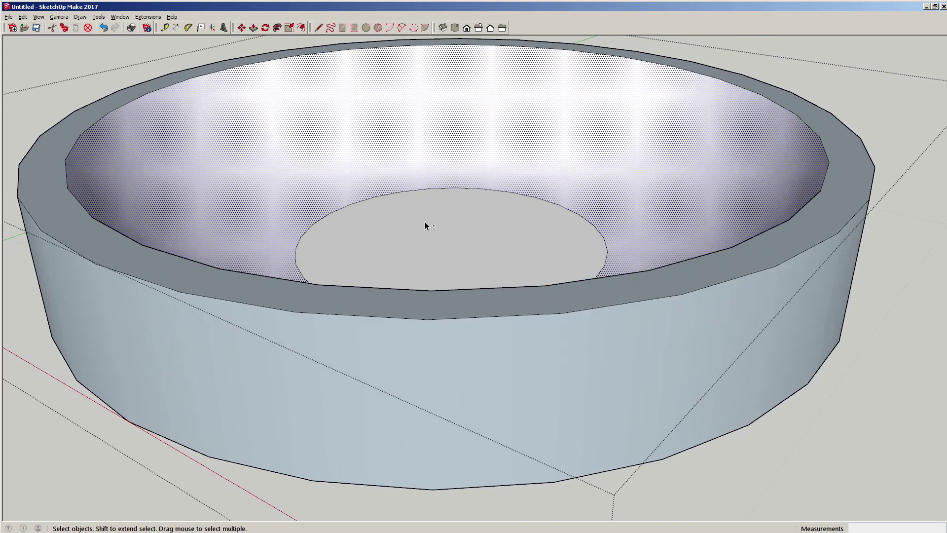
pyautogui.rightClick(661, 280)
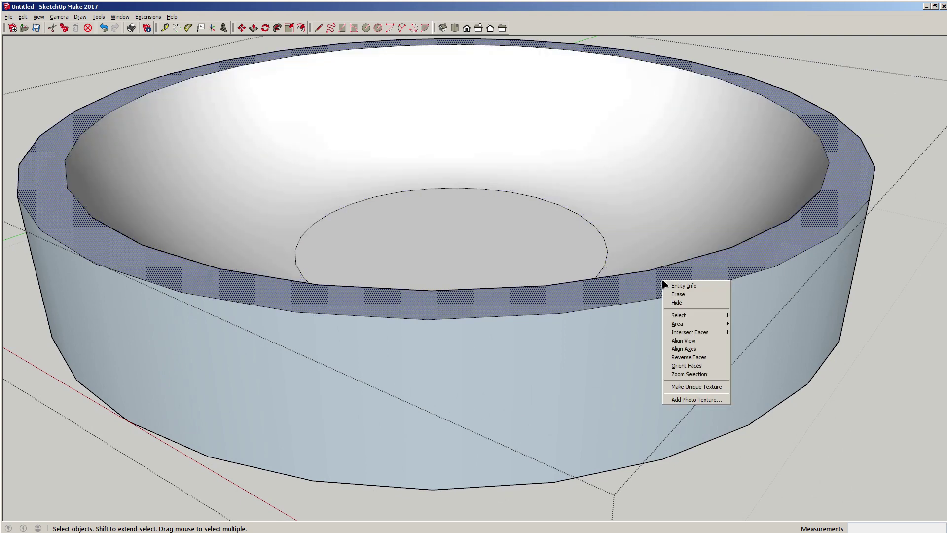
pyautogui.click(688, 357)
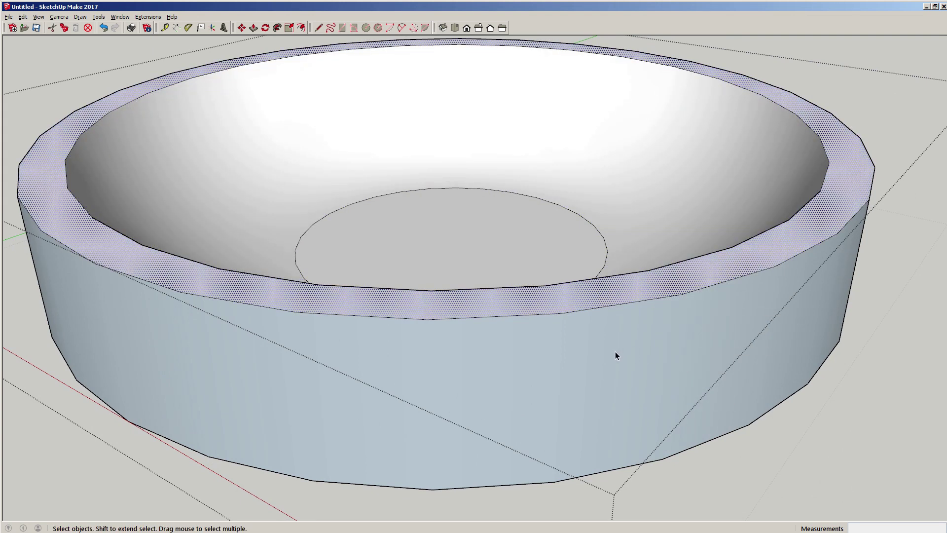
pyautogui.click(614, 351)
pyautogui.rightClick(614, 351)
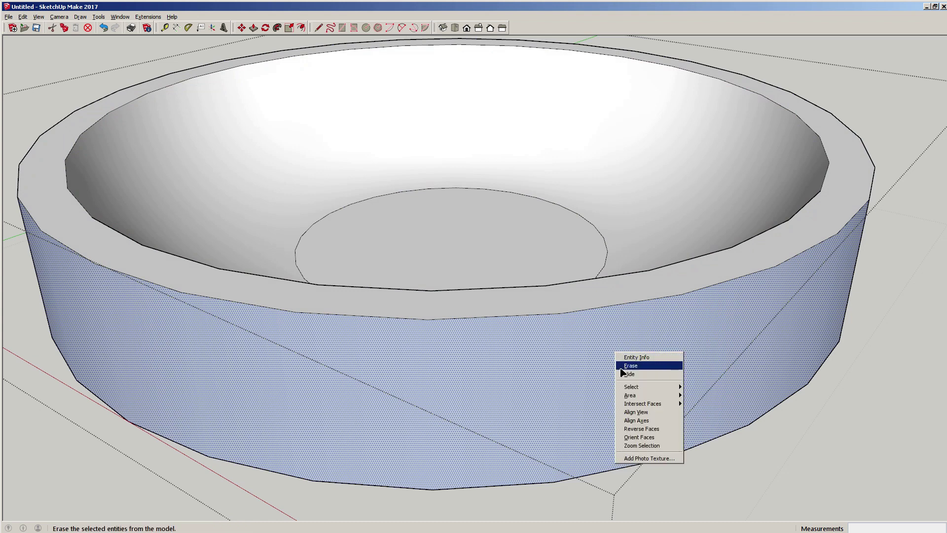
pyautogui.click(623, 429)
pyautogui.scroll(-4, 529, 259)
pyautogui.moveTo(528, 259); pyautogui.dragTo(481, 235, button='middle')
pyautogui.click(739, 287)
# Reopen the bowl group and try selecting individual edge segments around its flat circular floor
pyautogui.moveTo(596, 248); pyautogui.dragTo(331, 262, button='middle')
pyautogui.moveTo(442, 243); pyautogui.dragTo(656, 250, button='middle')
pyautogui.scroll(4, 489, 176)
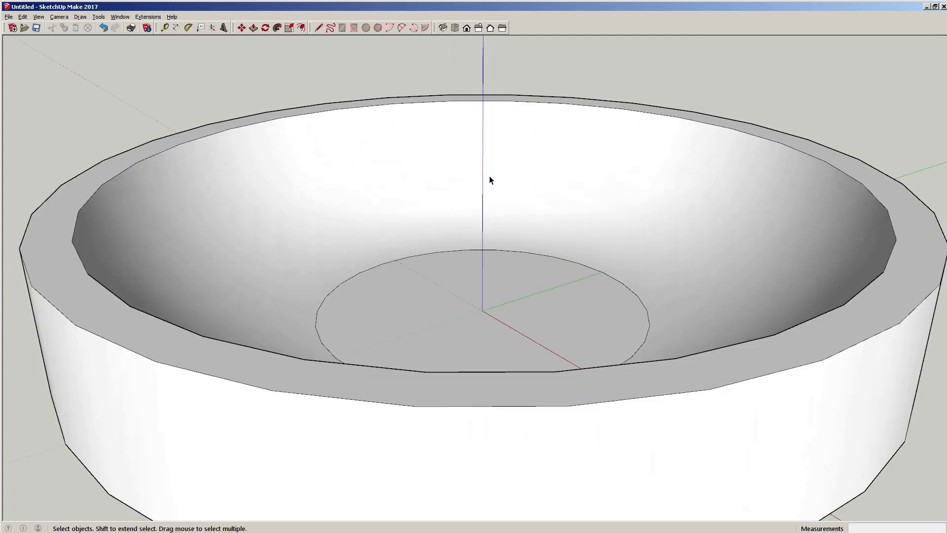
pyautogui.moveTo(490, 180); pyautogui.dragTo(492, 210, button='middle')
pyautogui.click(449, 170)
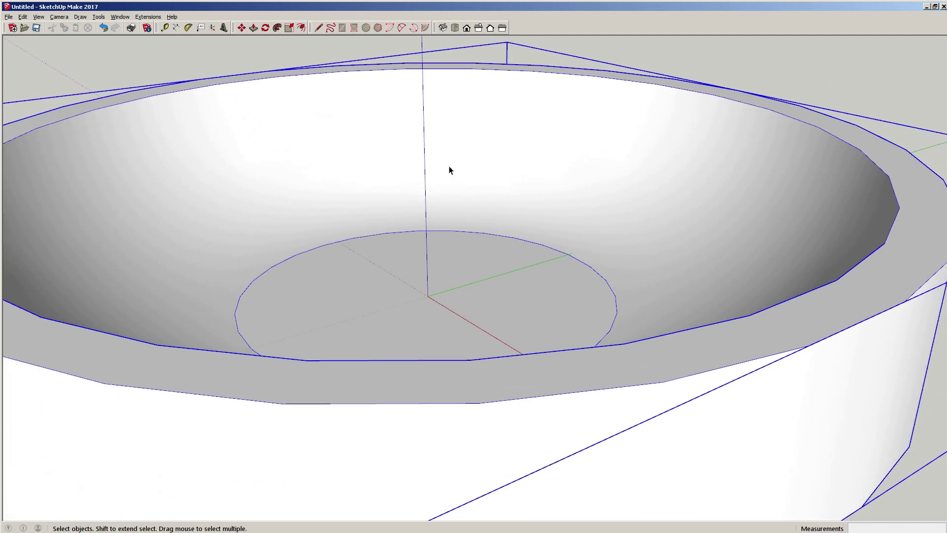
pyautogui.doubleClick(466, 197)
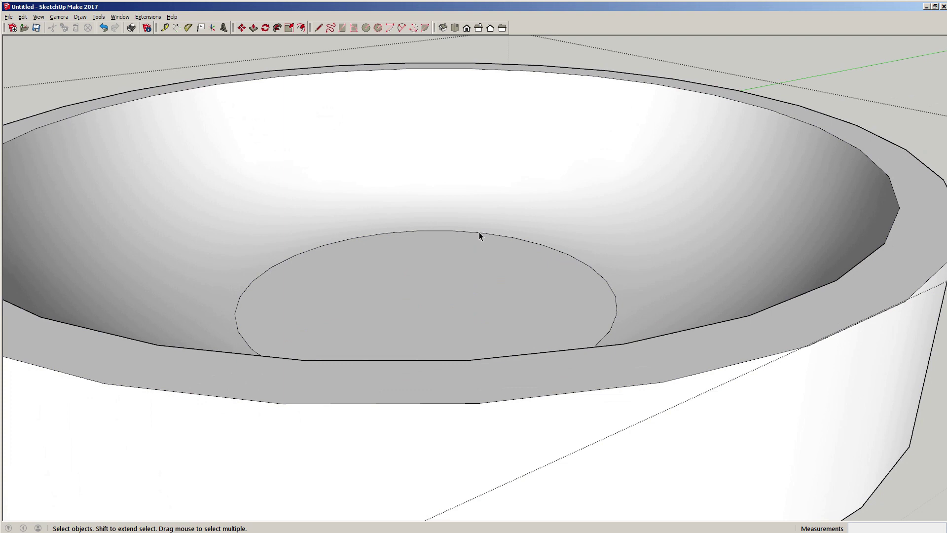
pyautogui.click(526, 242)
pyautogui.click(503, 235)
pyautogui.click(463, 231)
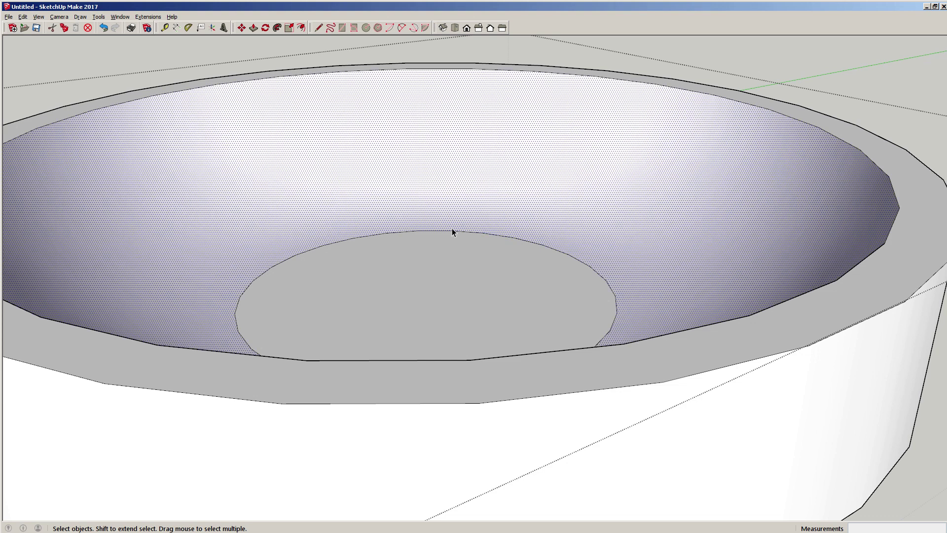
pyautogui.click(444, 232)
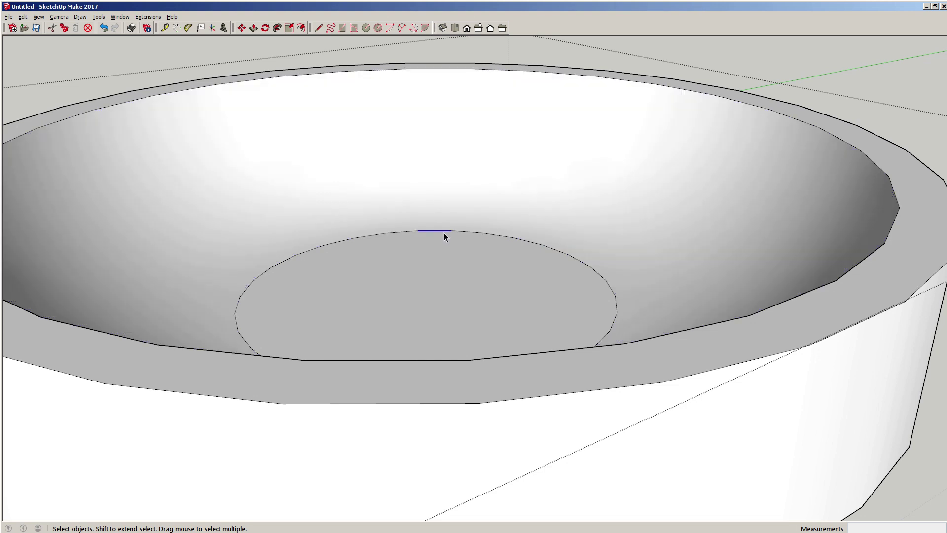
pyautogui.click(463, 231)
pyautogui.click(498, 235)
pyautogui.moveTo(514, 239); pyautogui.dragTo(561, 259, button='middle')
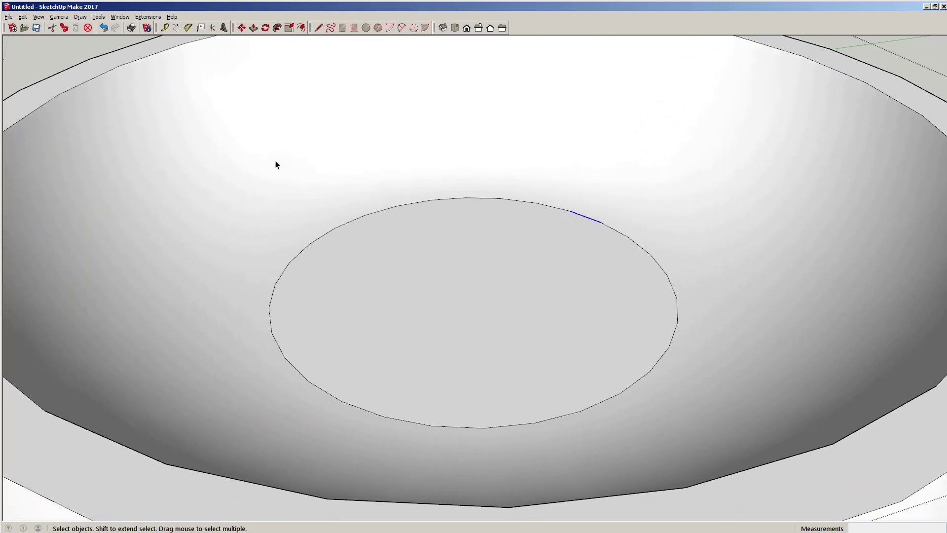
# Select all edges around the bowl's circular floor, leaving out the floor face, and hide them
pyautogui.moveTo(205, 135); pyautogui.dragTo(735, 441)
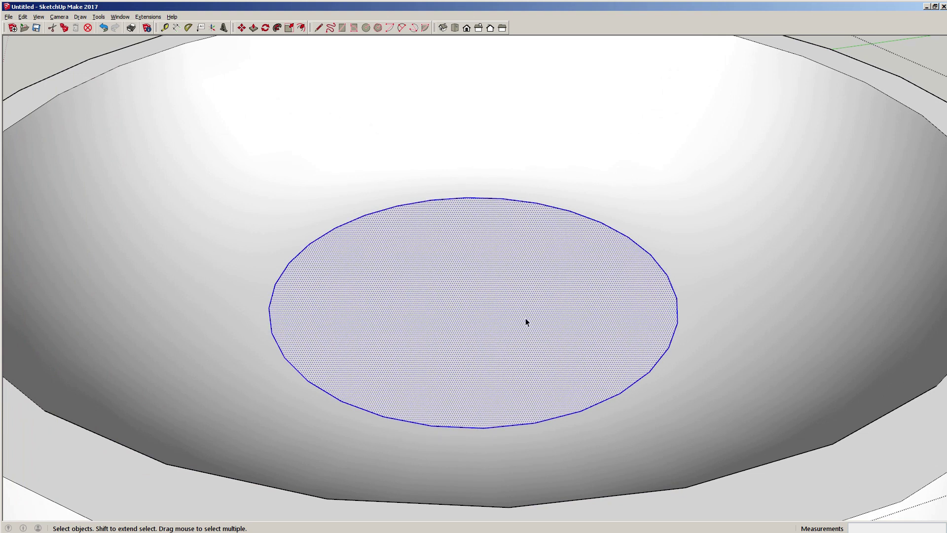
pyautogui.keyDown('shift'); pyautogui.click(492, 316); pyautogui.keyUp('shift')
pyautogui.moveTo(504, 316); pyautogui.dragTo(513, 292, button='middle')
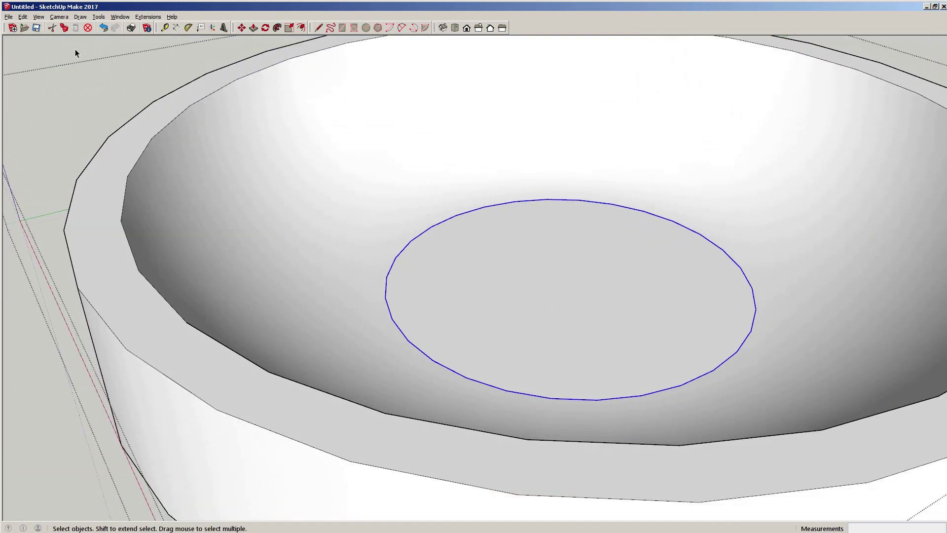
pyautogui.click(23, 16)
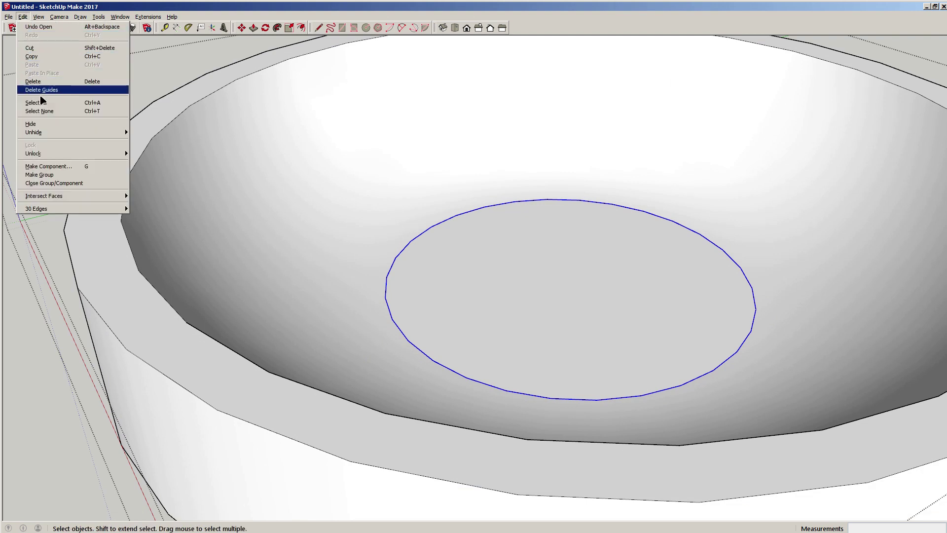
pyautogui.click(40, 124)
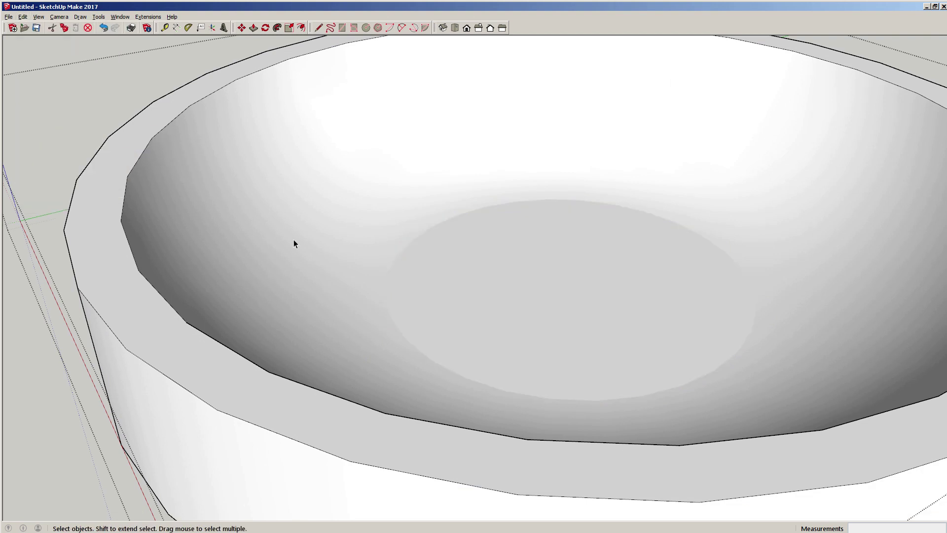
pyautogui.scroll(-3, 295, 241)
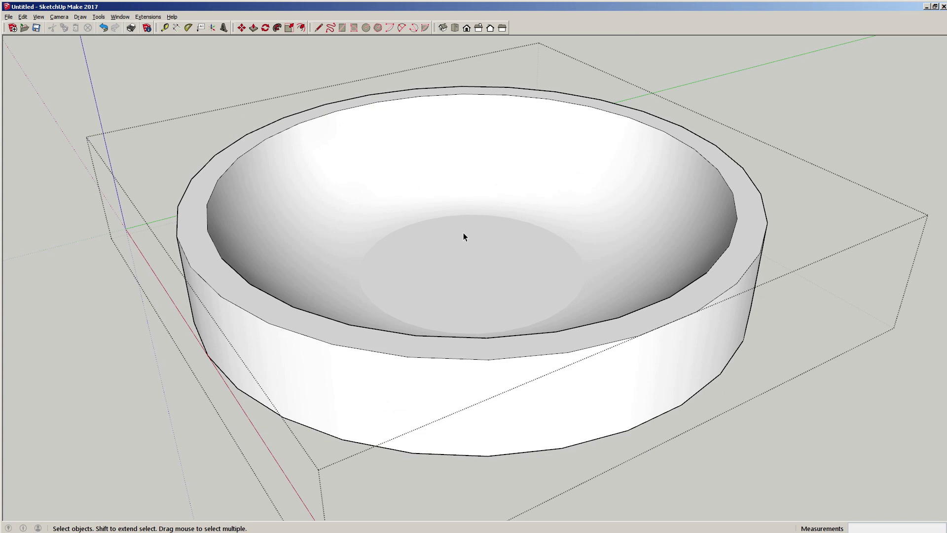
# Undo hiding the floor's edges and close the bowl group
pyautogui.hotkey('ctrl', 'z')
pyautogui.scroll(5, 474, 252)
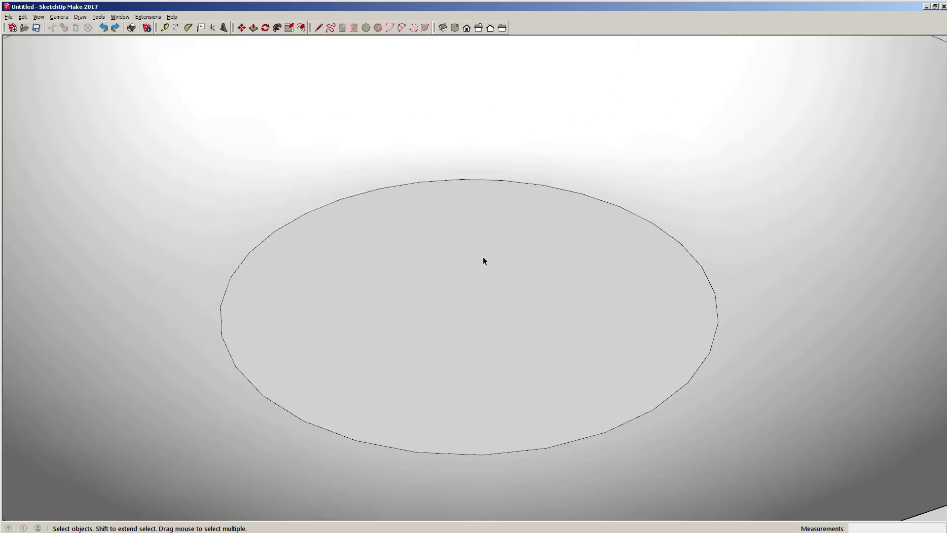
pyautogui.scroll(-5, 484, 257)
pyautogui.moveTo(486, 256); pyautogui.dragTo(541, 227, button='middle')
pyautogui.scroll(3, 535, 222)
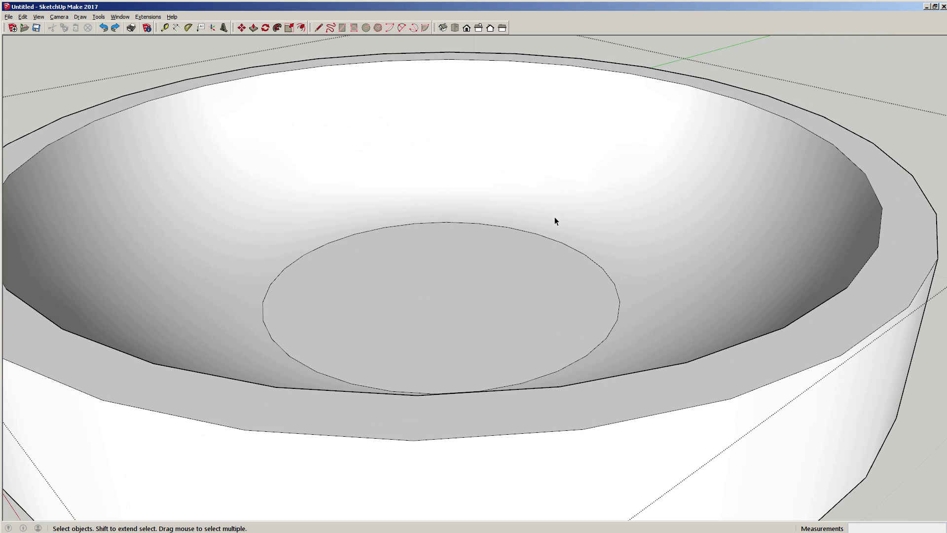
pyautogui.scroll(-5, 564, 211)
pyautogui.scroll(1, 508, 194)
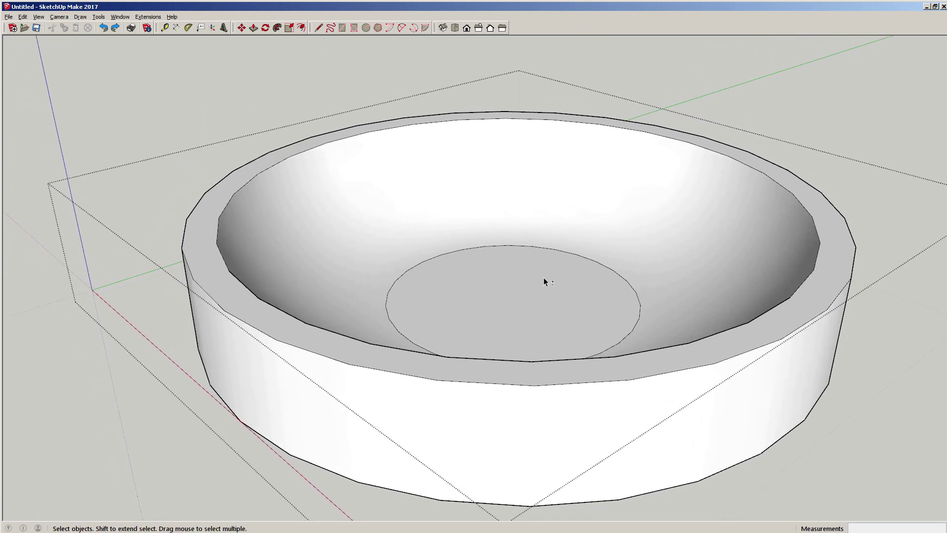
pyautogui.moveTo(545, 281); pyautogui.dragTo(504, 280, button='middle')
pyautogui.scroll(2, 504, 280)
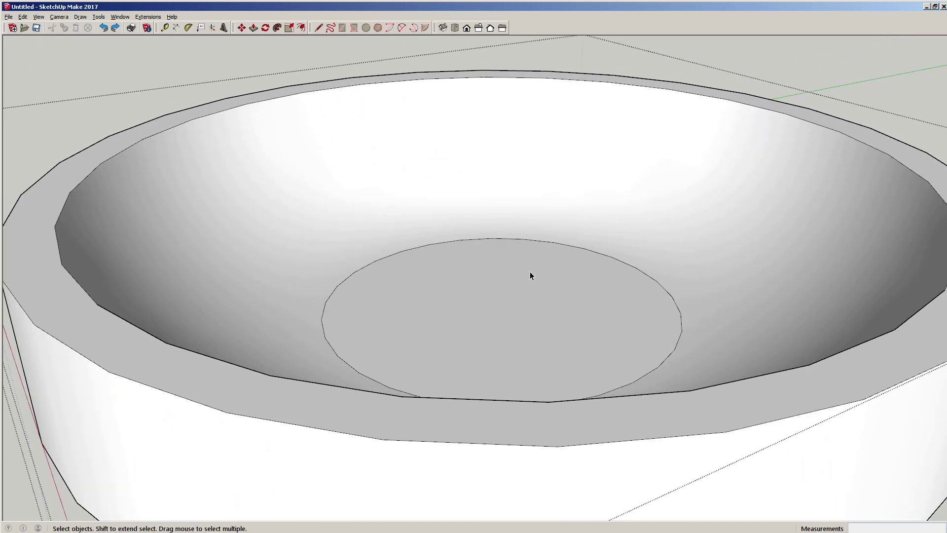
pyautogui.click(238, 58)
# Examine the bowl's inner surface, rim and outer wall from several sides and select the bowl group
pyautogui.scroll(-5, 514, 269)
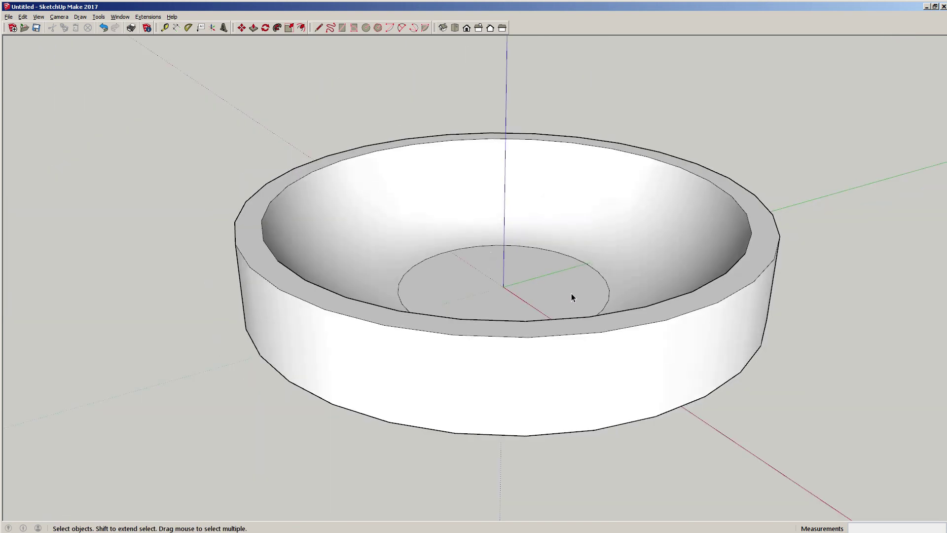
pyautogui.moveTo(558, 312); pyautogui.dragTo(637, 247, button='middle')
pyautogui.scroll(2, 652, 275)
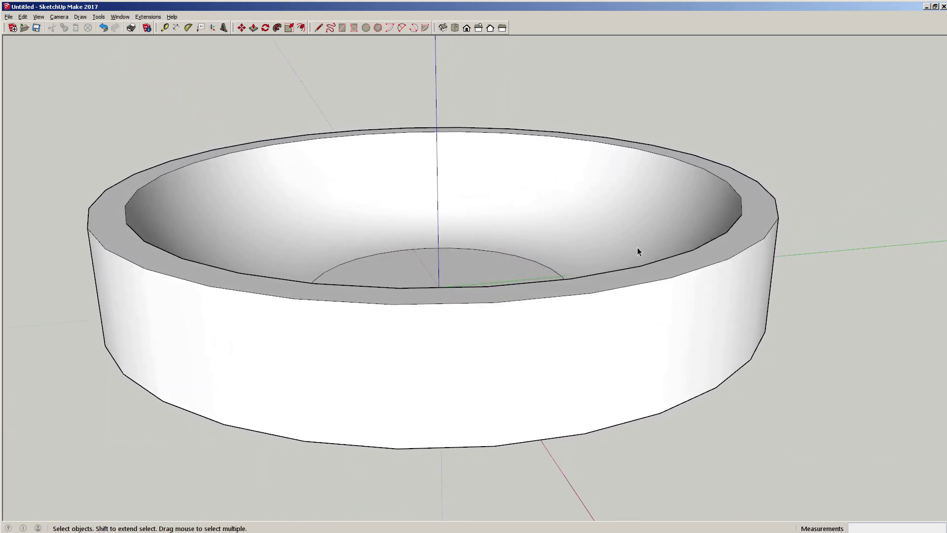
pyautogui.moveTo(739, 209); pyautogui.dragTo(631, 270, button='middle')
pyautogui.scroll(2, 630, 271)
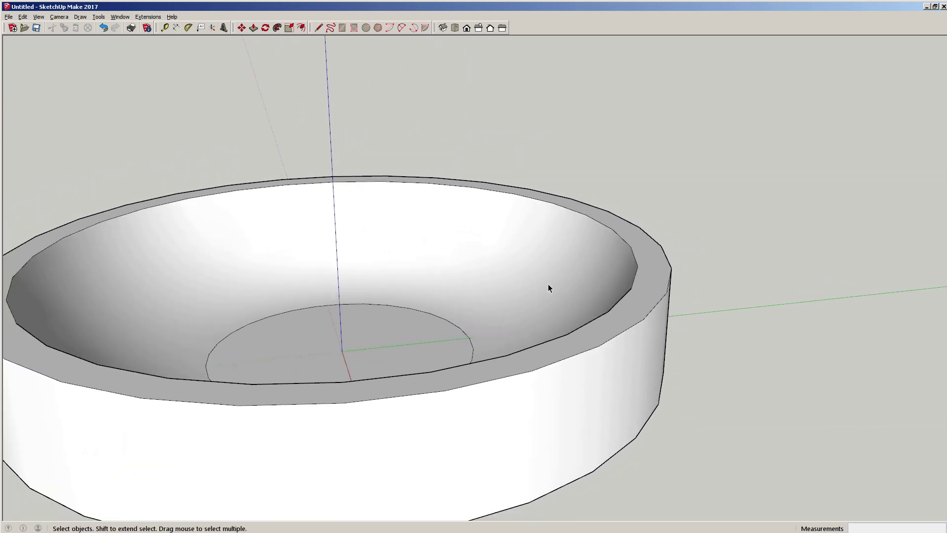
pyautogui.moveTo(513, 302); pyautogui.dragTo(529, 276, button='middle')
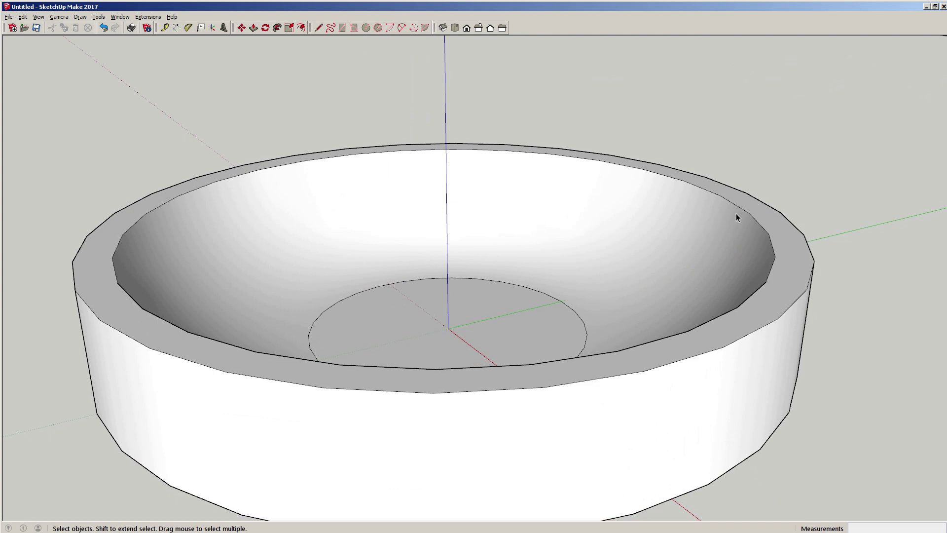
pyautogui.moveTo(721, 197); pyautogui.dragTo(565, 158, button='middle')
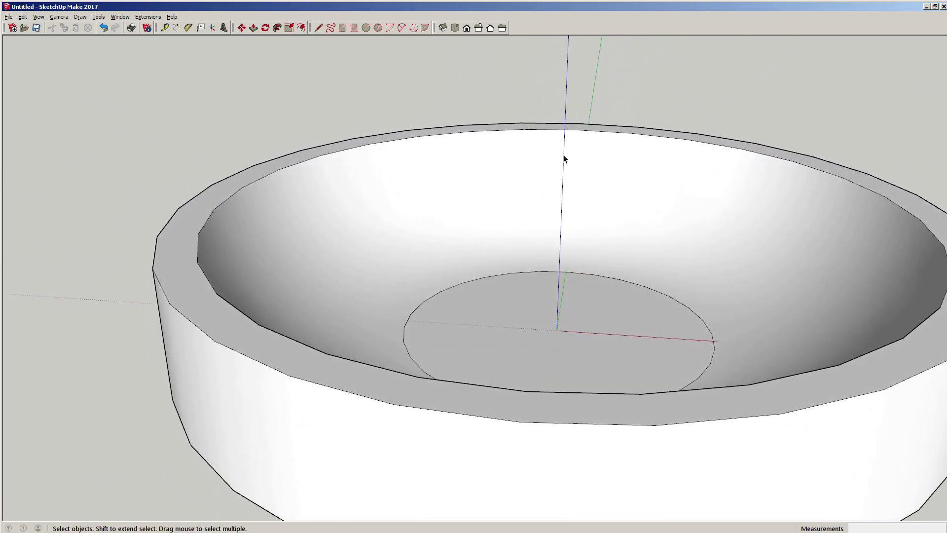
pyautogui.click(579, 135)
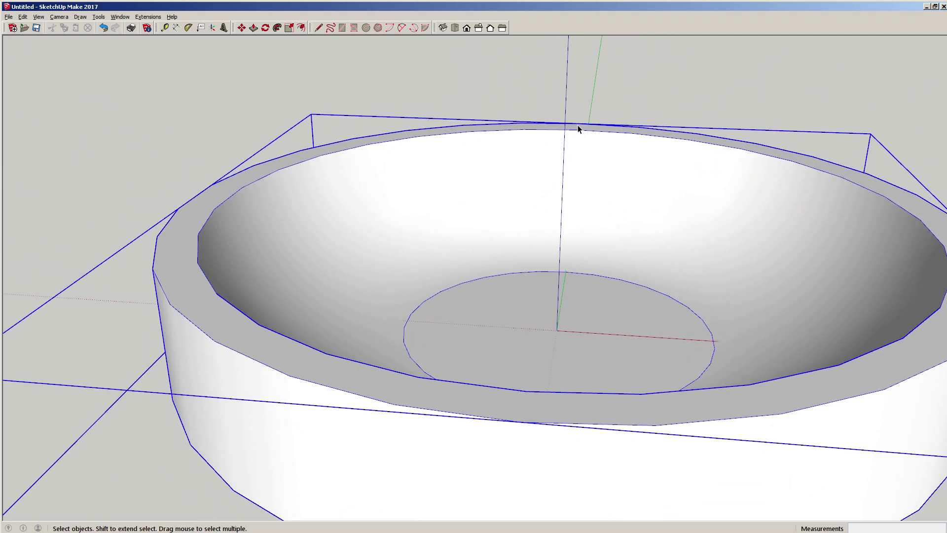
# Draw an upright rectangular face across the width of the bowl's rim, starting at a corner of the inner rim edge
pyautogui.click(572, 113)
pyautogui.scroll(8, 584, 126)
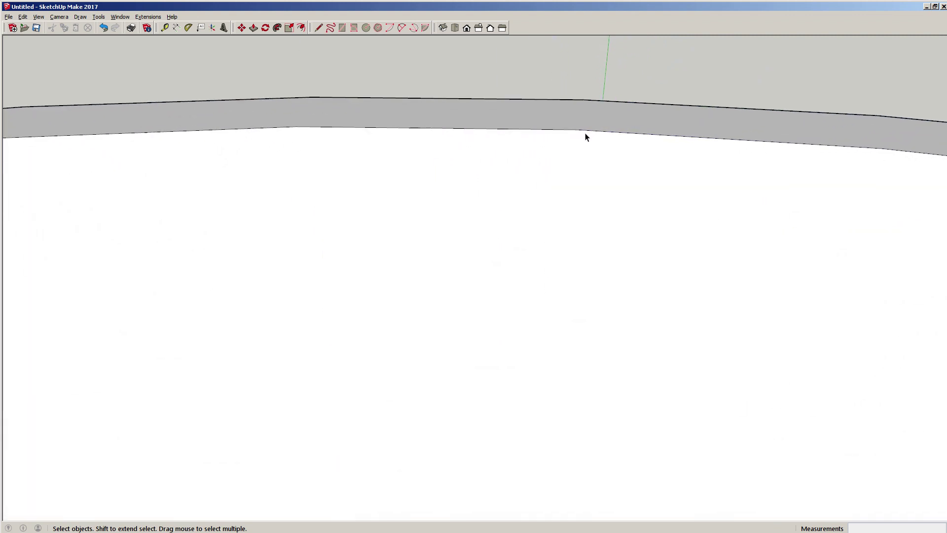
pyautogui.moveTo(586, 137); pyautogui.dragTo(353, 120, button='middle')
pyautogui.scroll(-5, 353, 120)
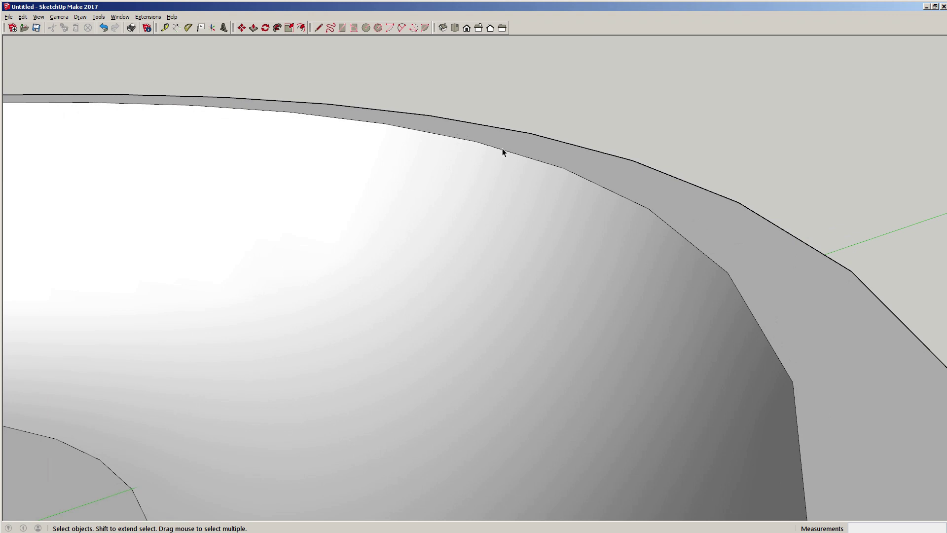
pyautogui.scroll(2, 506, 150)
pyautogui.moveTo(474, 186); pyautogui.dragTo(423, 247, button='middle')
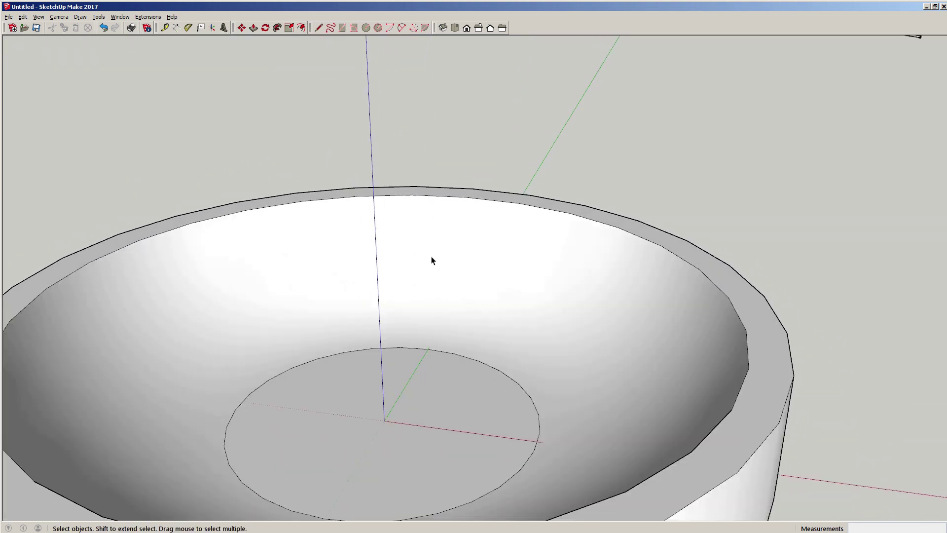
pyautogui.scroll(5, 466, 191)
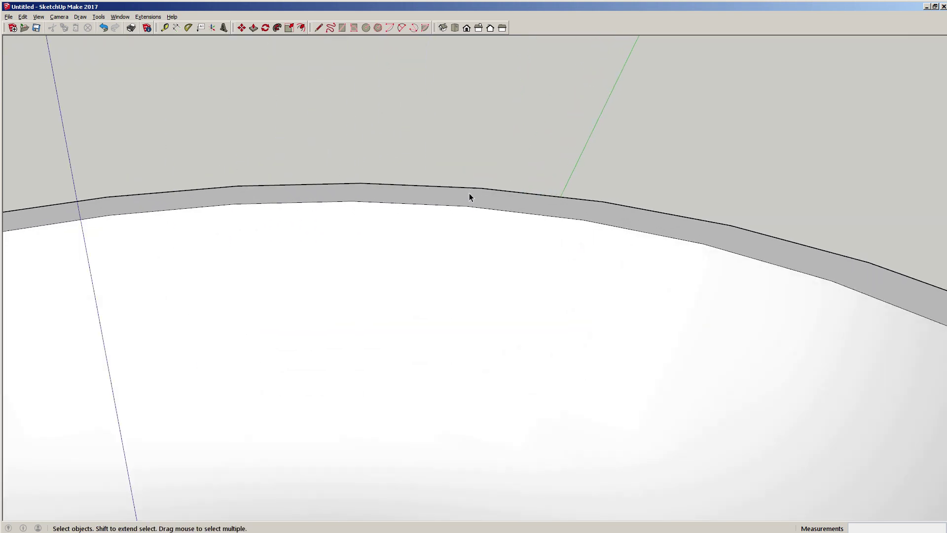
pyautogui.press('l')
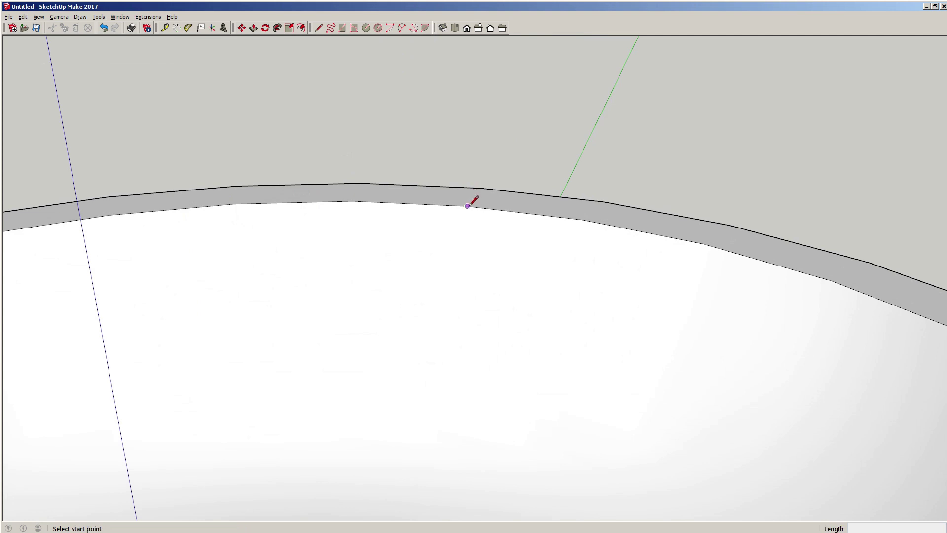
pyautogui.click(466, 205)
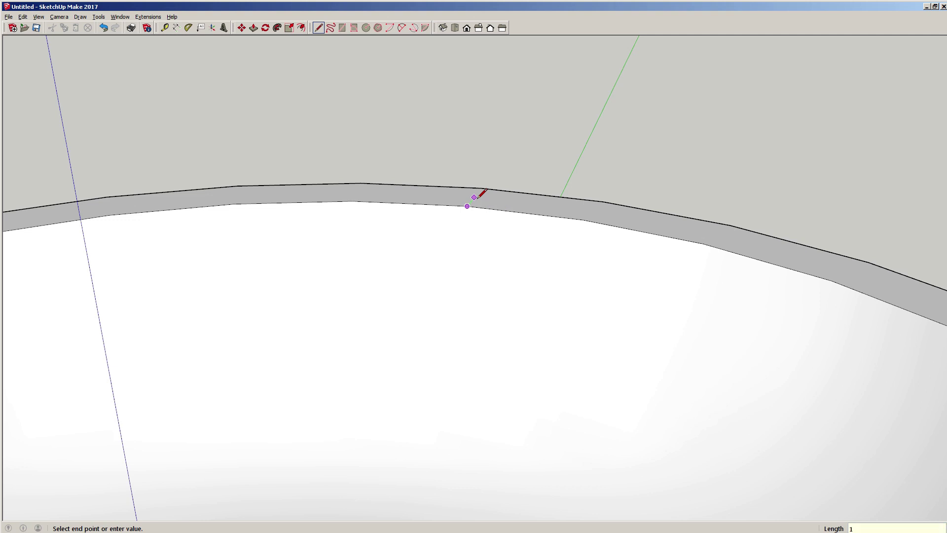
pyautogui.click(479, 190)
pyautogui.press('Return')
pyautogui.click(467, 155)
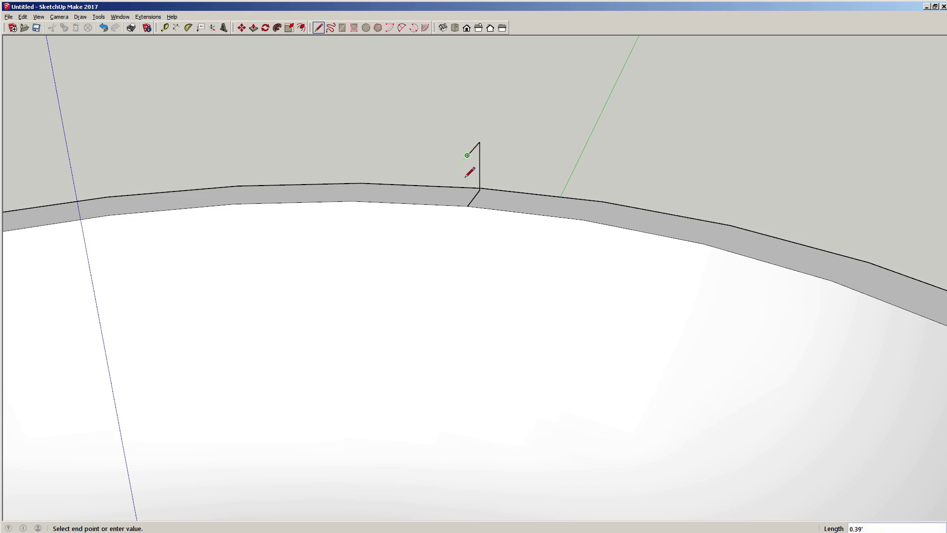
pyautogui.click(467, 206)
pyautogui.press('space')
# Select the upright rectangle with its edges and make it a group
pyautogui.moveTo(495, 241); pyautogui.dragTo(437, 195, button='middle')
pyautogui.scroll(3, 488, 171)
pyautogui.click(473, 173)
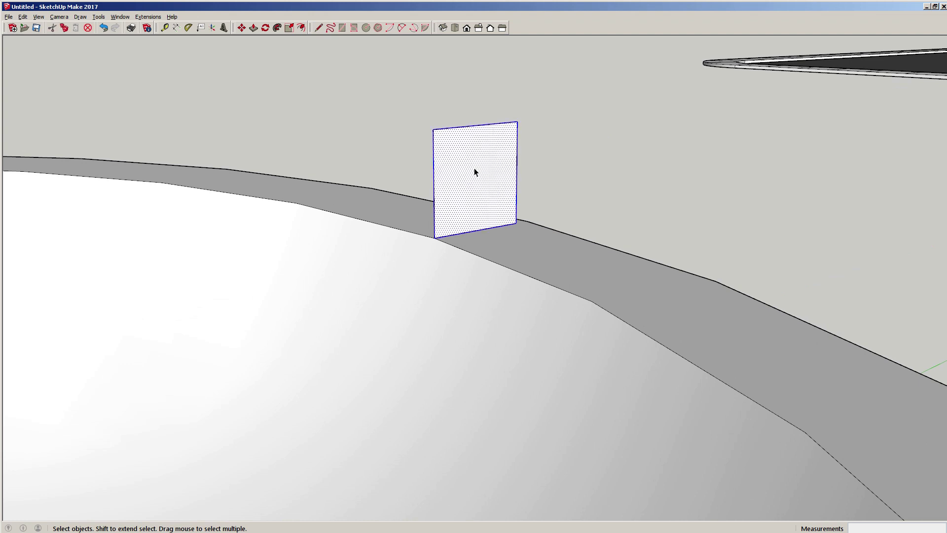
pyautogui.rightClick(474, 170)
pyautogui.click(496, 237)
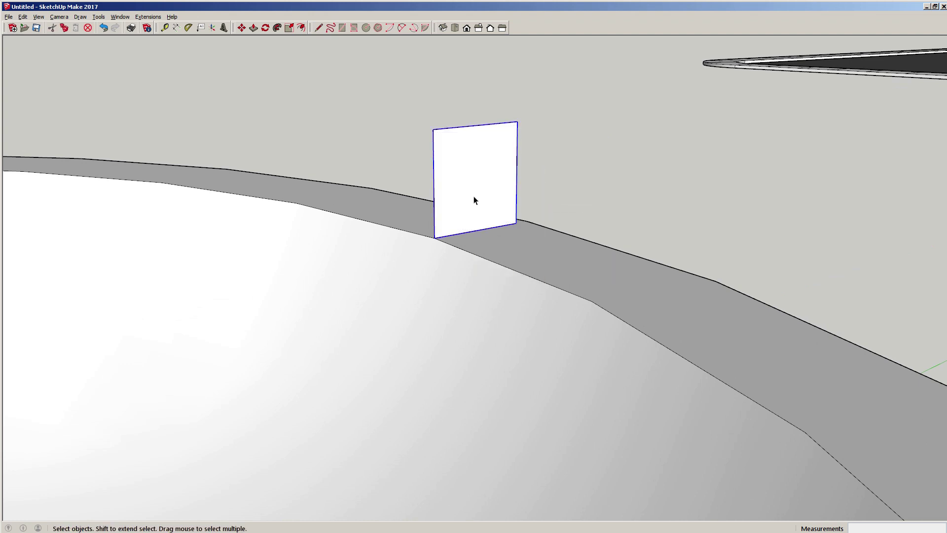
pyautogui.scroll(4, 473, 202)
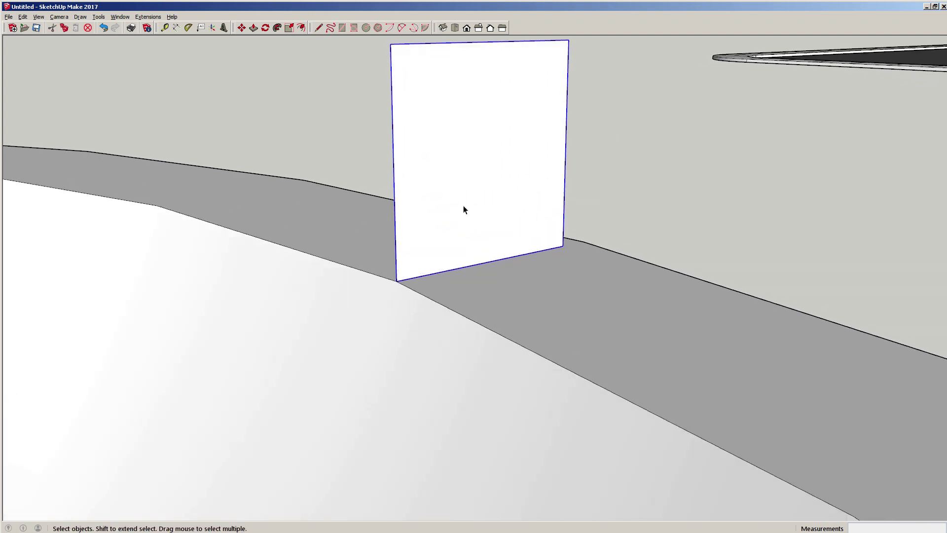
pyautogui.press('c')
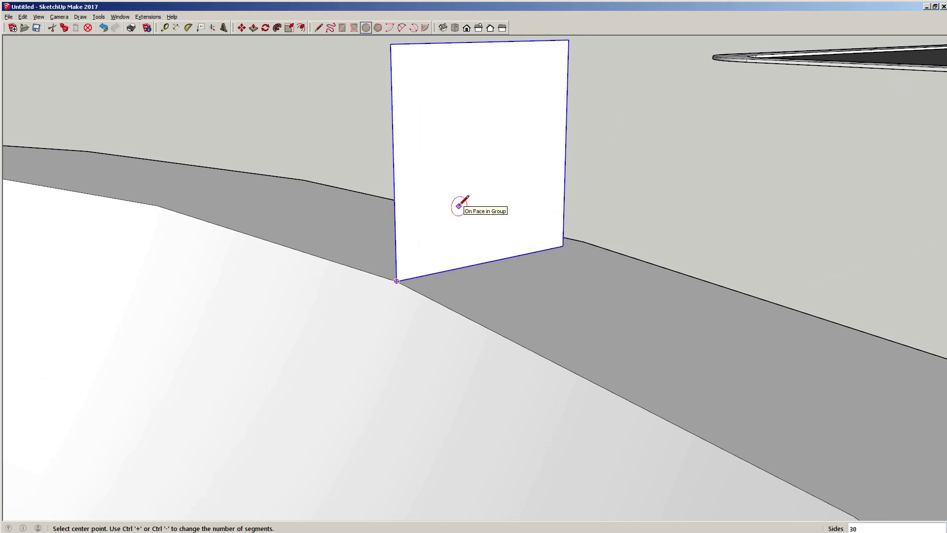
pyautogui.scroll(2, 413, 250)
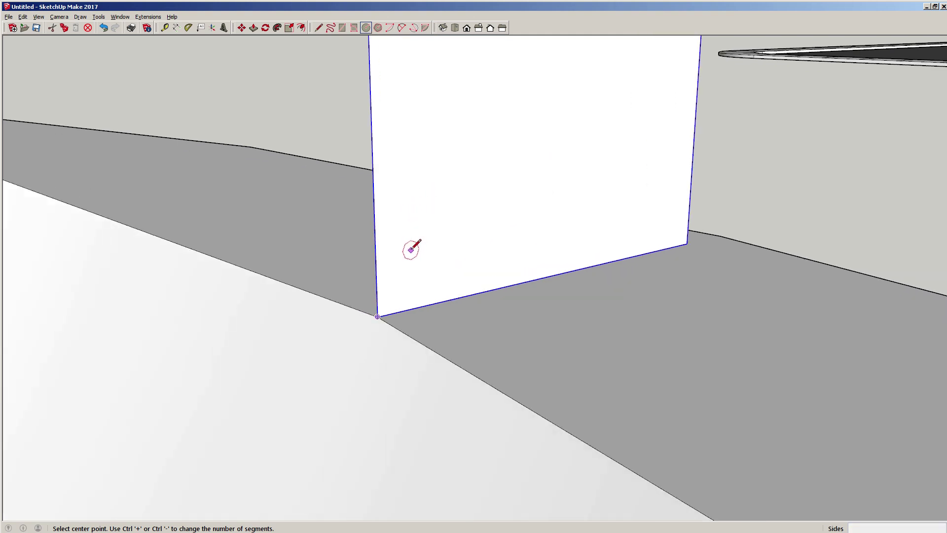
pyautogui.scroll(2, 423, 226)
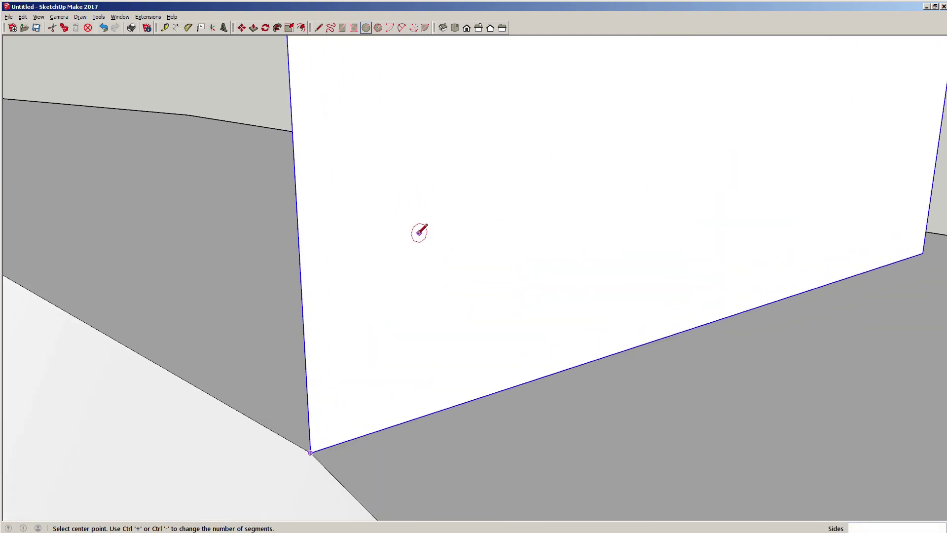
pyautogui.scroll(-3, 419, 234)
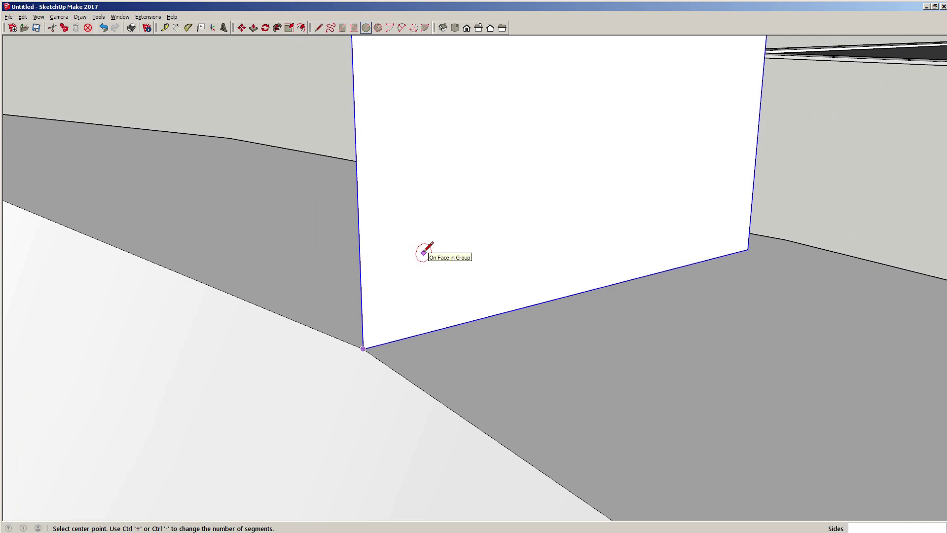
pyautogui.press('space')
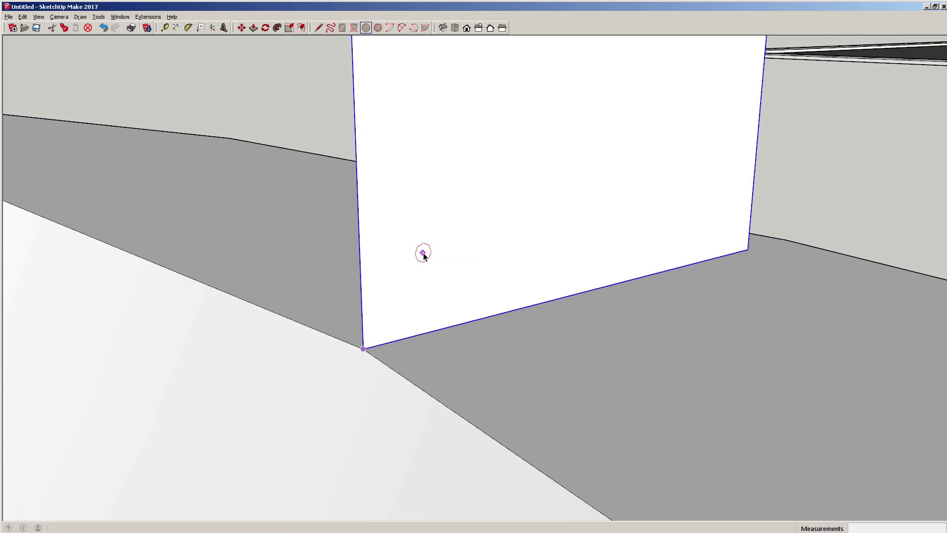
pyautogui.press('a')
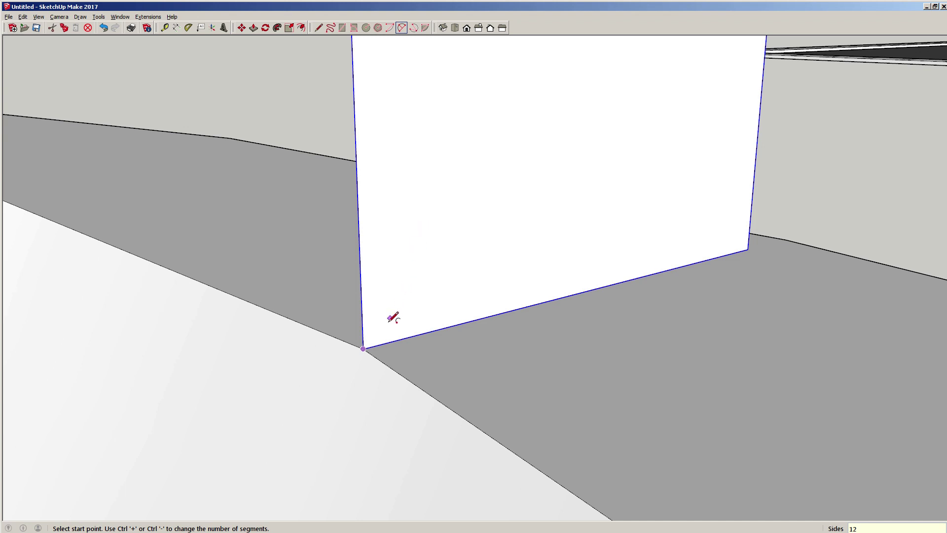
pyautogui.click(363, 348)
pyautogui.press('Escape')
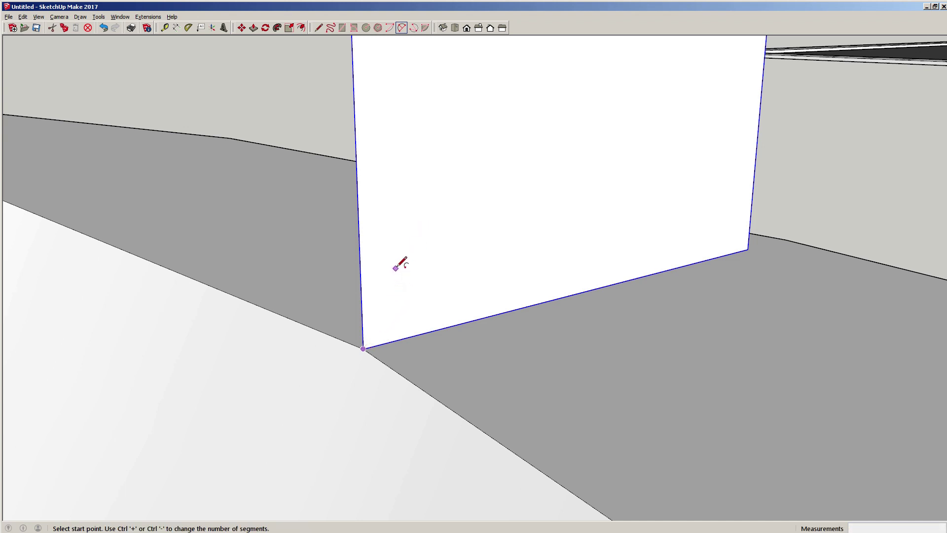
pyautogui.press('space')
pyautogui.press('a')
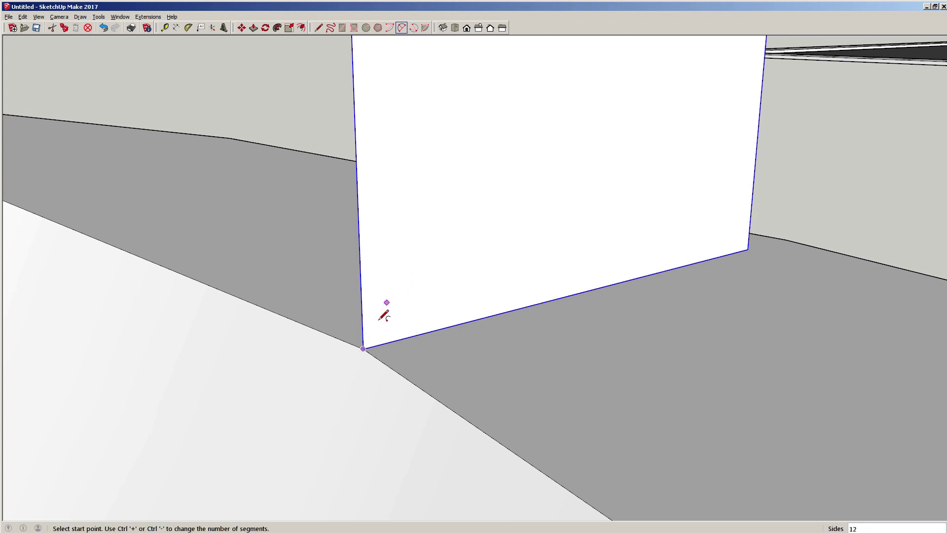
pyautogui.click(363, 348)
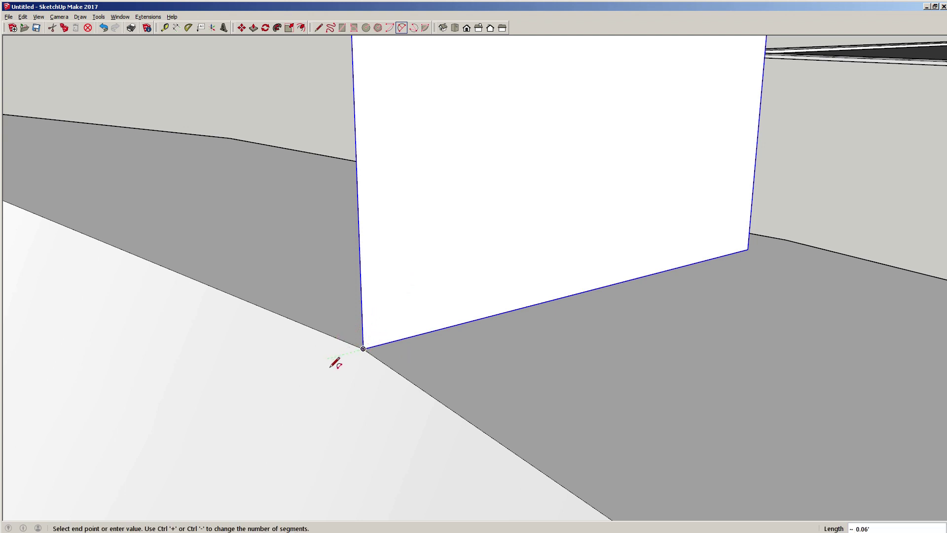
pyautogui.click(376, 327)
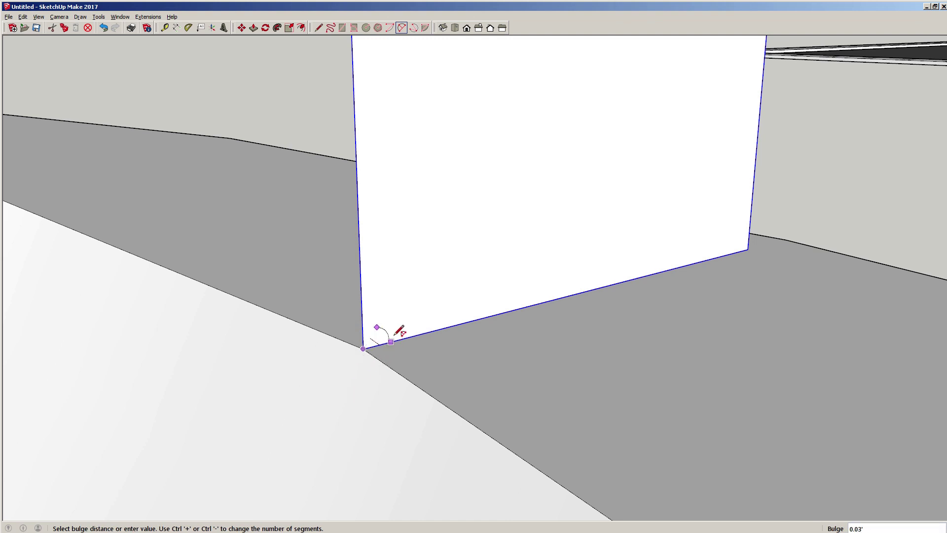
# Draw a 12-sided circle in the upright rectangle's plane, centred on its lower corner at the inner rim edge
pyautogui.press('c')
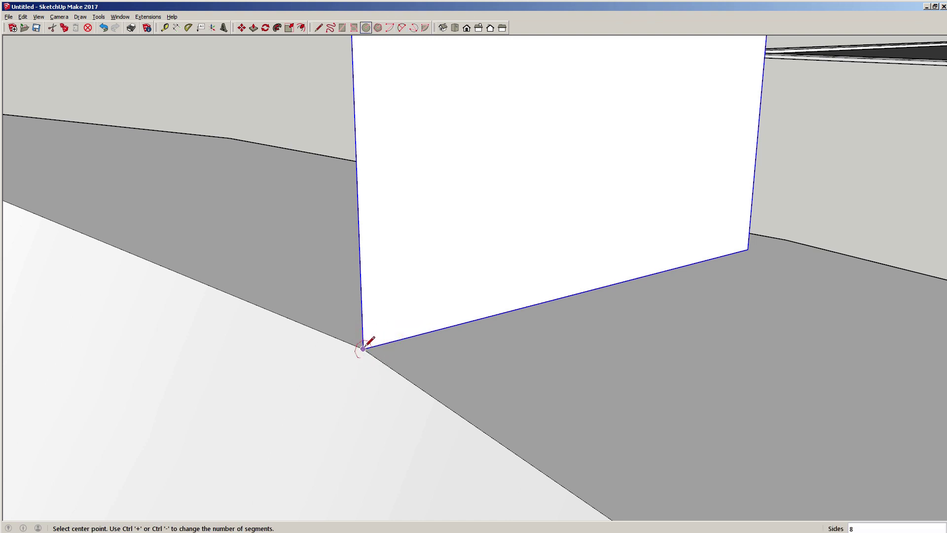
pyautogui.write('12')
pyautogui.moveTo(363, 348); pyautogui.dragTo(383, 276, button='middle')
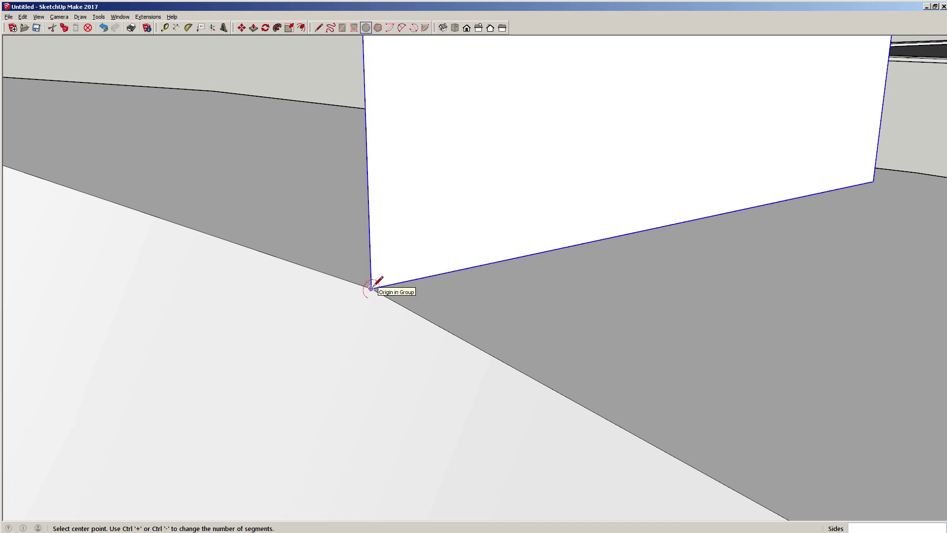
pyautogui.click(371, 288)
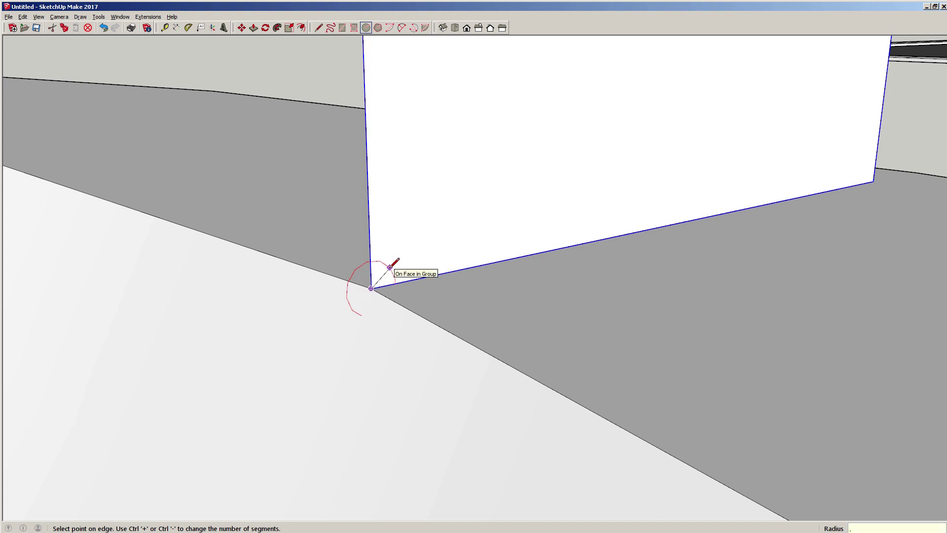
pyautogui.press('Return')
pyautogui.press('space')
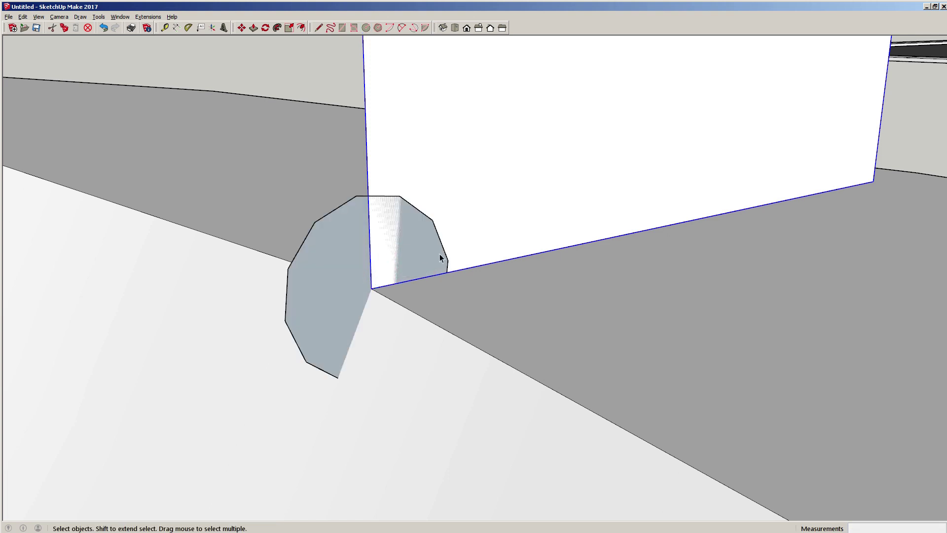
# Delete the upright rectangle group from the rim, keeping the small circle
pyautogui.scroll(-3, 477, 250)
pyautogui.scroll(-3, 489, 269)
pyautogui.moveTo(490, 278); pyautogui.dragTo(437, 263, button='middle')
pyautogui.scroll(-5, 442, 262)
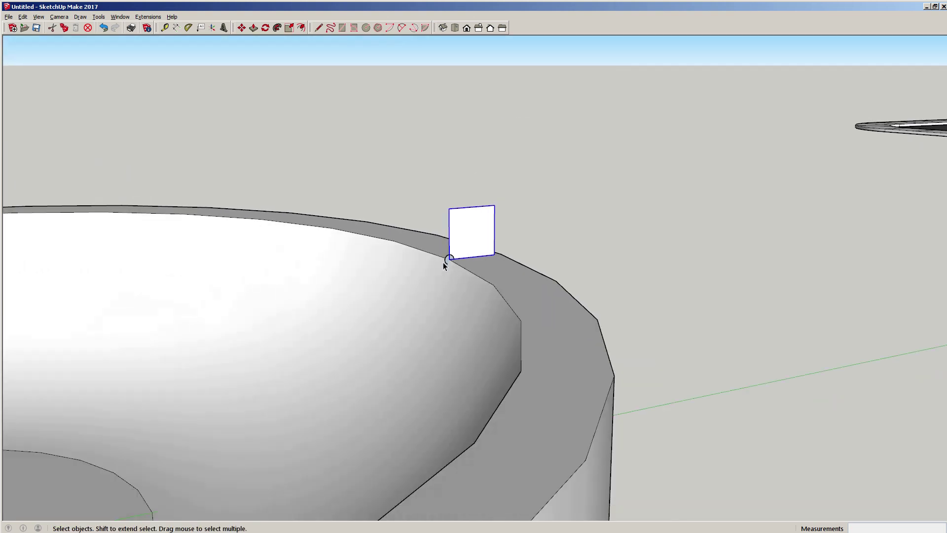
pyautogui.keyDown('shift'); pyautogui.moveTo(296, 305); pyautogui.dragTo(552, 213, button='middle'); pyautogui.keyUp('shift')
pyautogui.scroll(-3, 478, 228)
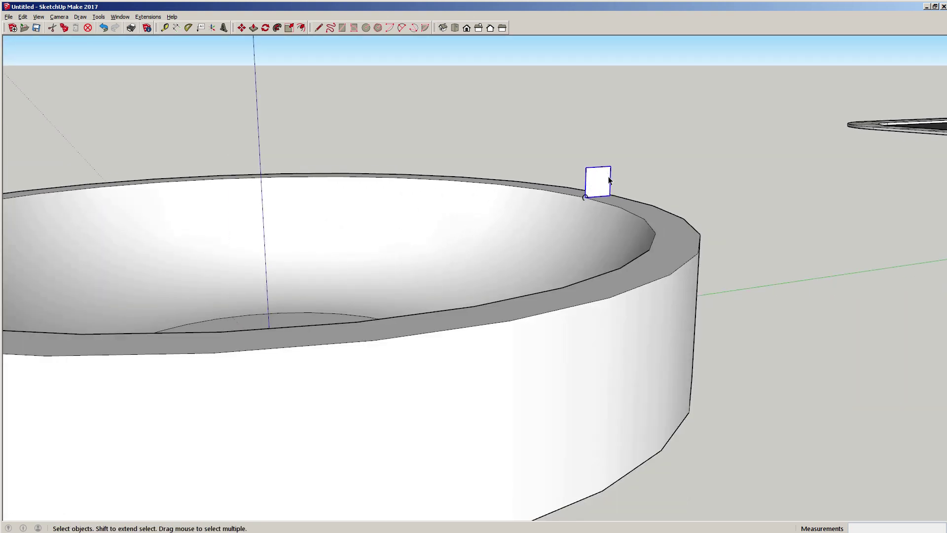
pyautogui.press('Delete')
# Open the bowl group and select the rim's inner and outer edges, leaving out the flat rim face
pyautogui.scroll(5, 597, 189)
pyautogui.scroll(-4, 611, 236)
pyautogui.scroll(-6, 608, 247)
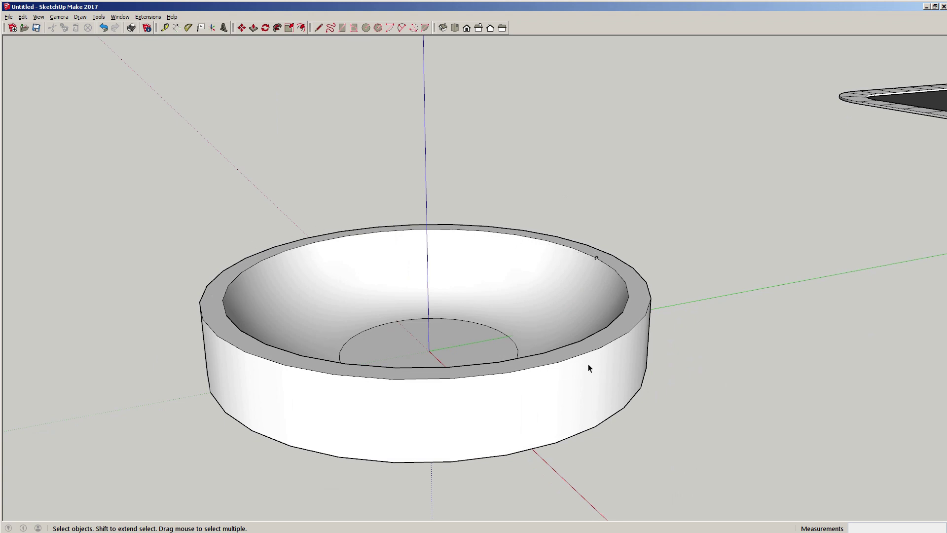
pyautogui.scroll(2, 620, 280)
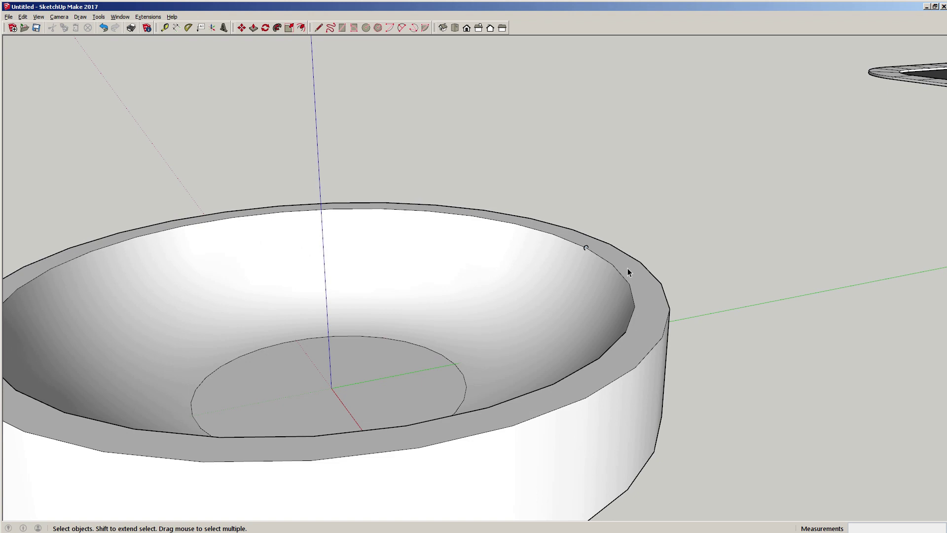
pyautogui.doubleClick(627, 269)
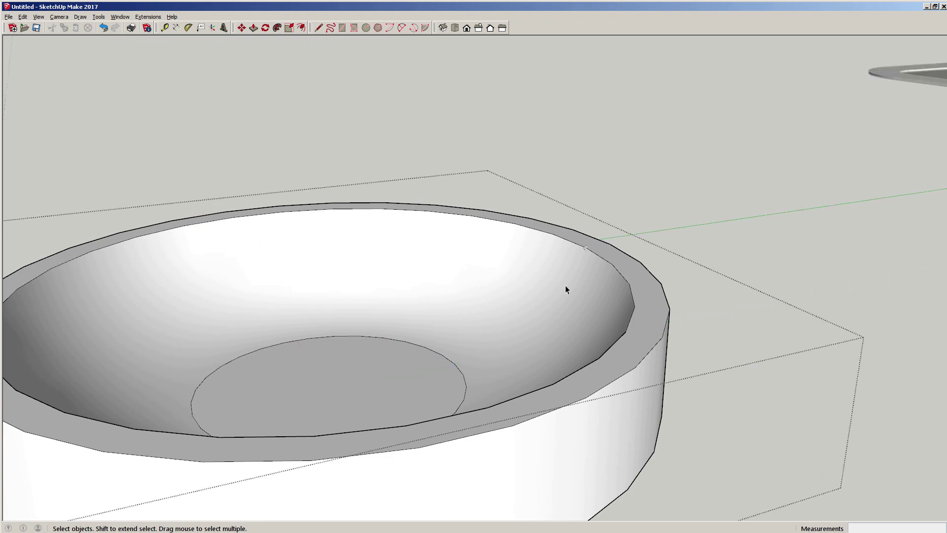
pyautogui.moveTo(447, 313); pyautogui.dragTo(493, 190, button='middle')
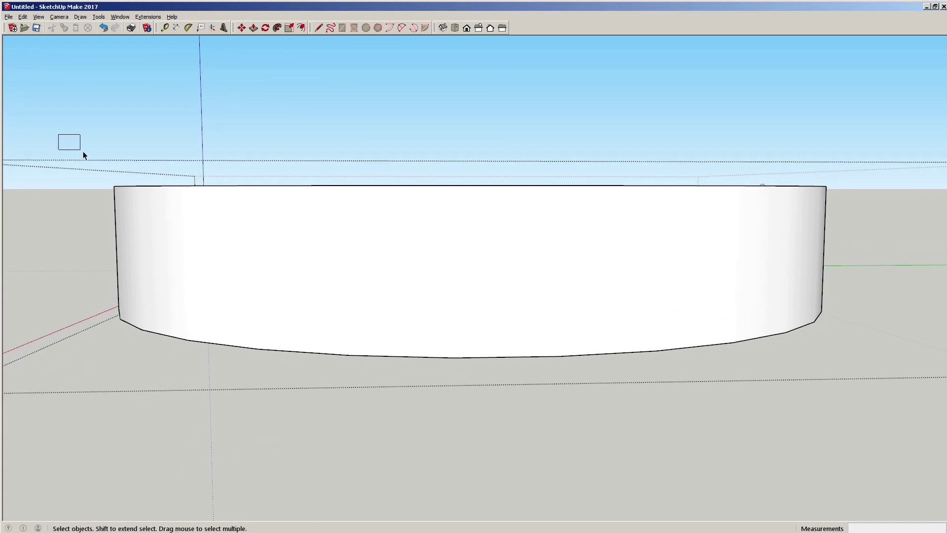
pyautogui.moveTo(113, 167); pyautogui.dragTo(851, 195)
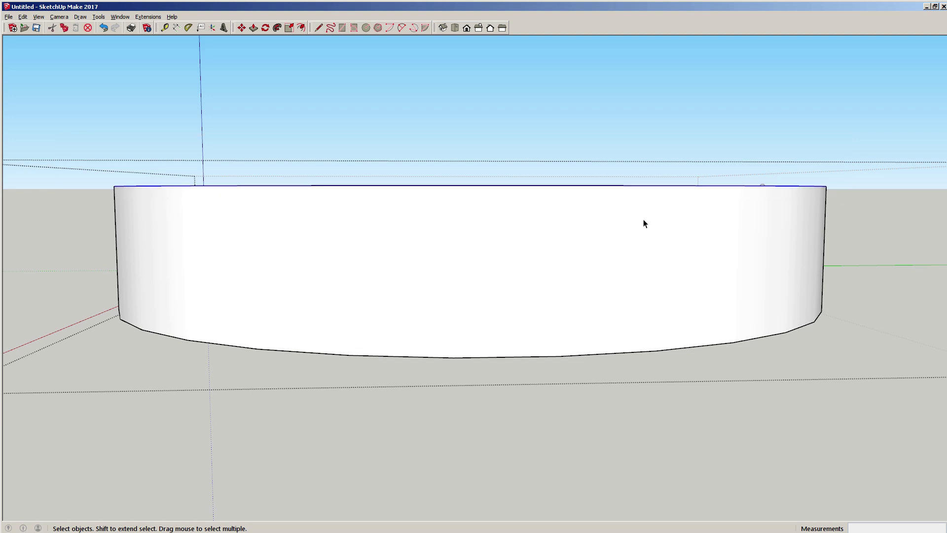
pyautogui.moveTo(426, 212); pyautogui.dragTo(527, 294, button='middle')
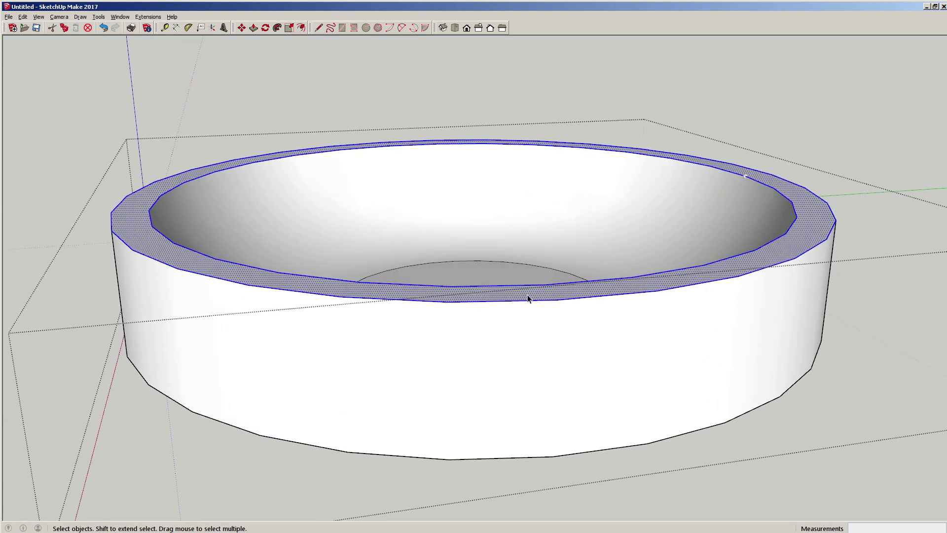
pyautogui.keyDown('shift'); pyautogui.click(591, 290); pyautogui.keyUp('shift')
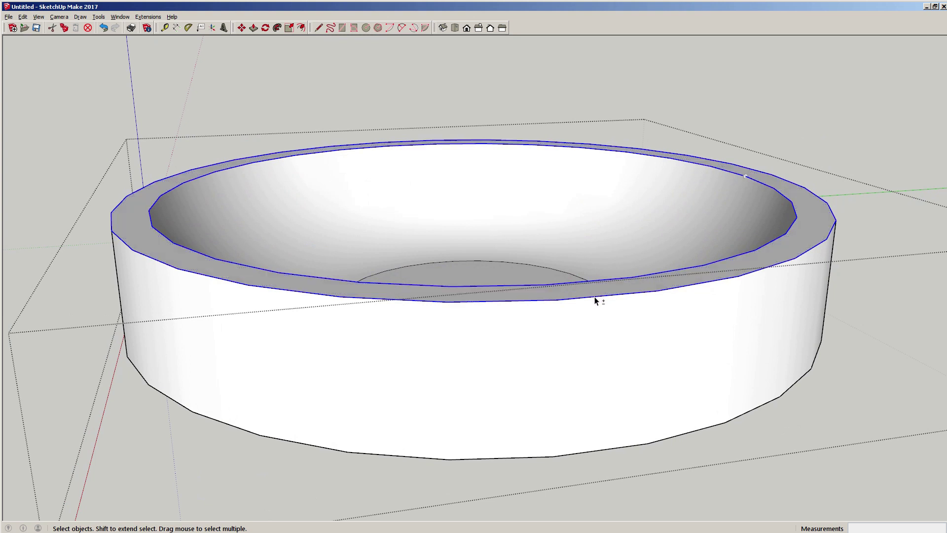
pyautogui.keyDown('shift'); pyautogui.click(594, 298); pyautogui.keyUp('shift')
pyautogui.keyDown('shift'); pyautogui.click(587, 299); pyautogui.keyUp('shift')
# Leave the bowl group, paste the copied rim edges in place on top of the bowl, and clear the selection
pyautogui.click(229, 102)
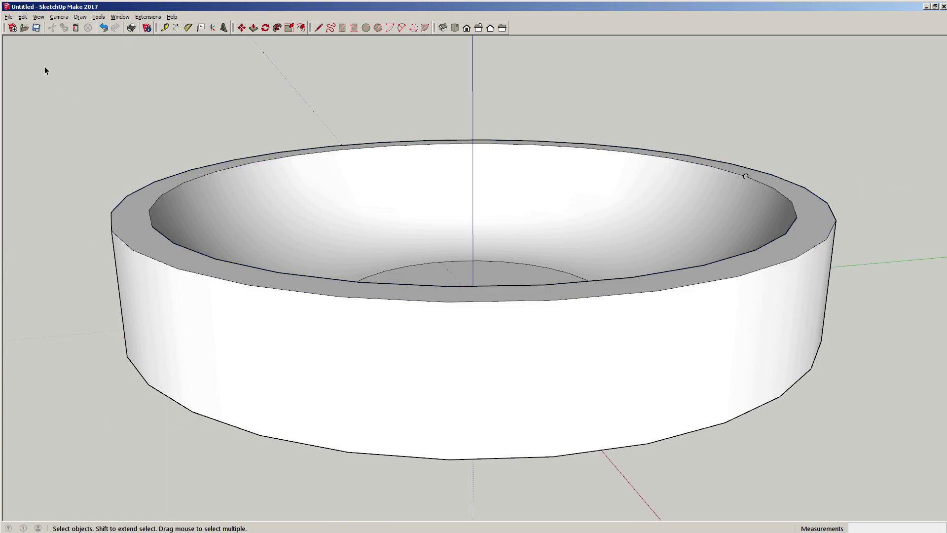
pyautogui.click(23, 16)
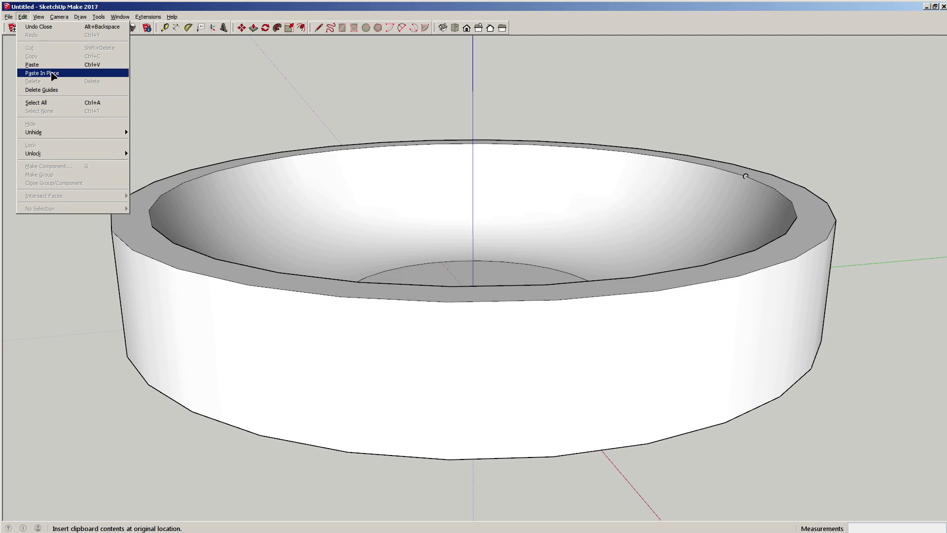
pyautogui.click(53, 74)
pyautogui.moveTo(557, 260); pyautogui.dragTo(468, 254, button='middle')
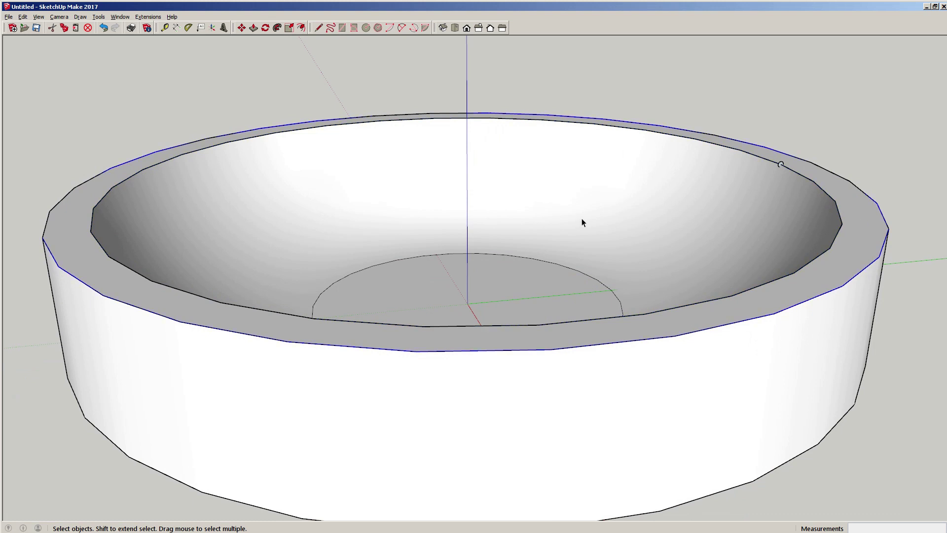
pyautogui.hotkey('ctrl', 't')
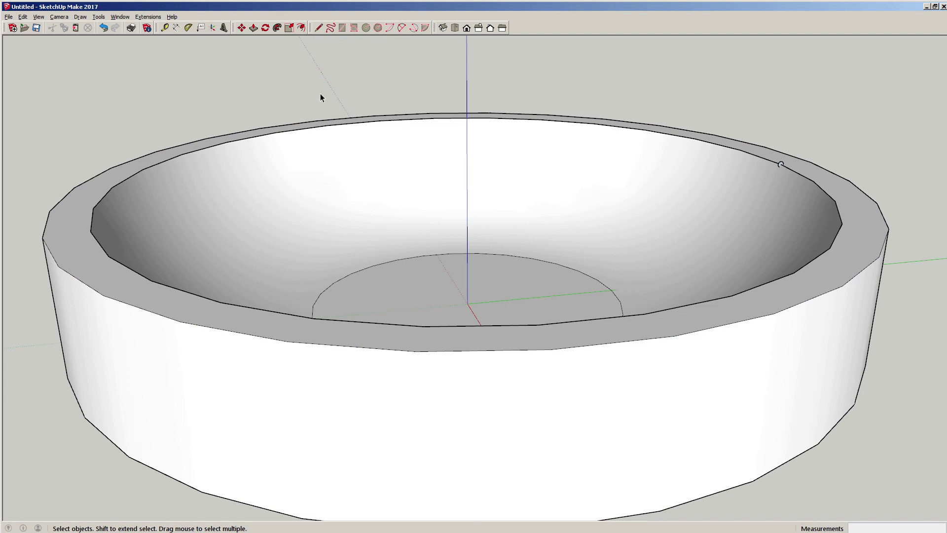
# Try to sweep the small circle along the bowl's inner rim edge with Follow Me
pyautogui.click(277, 28)
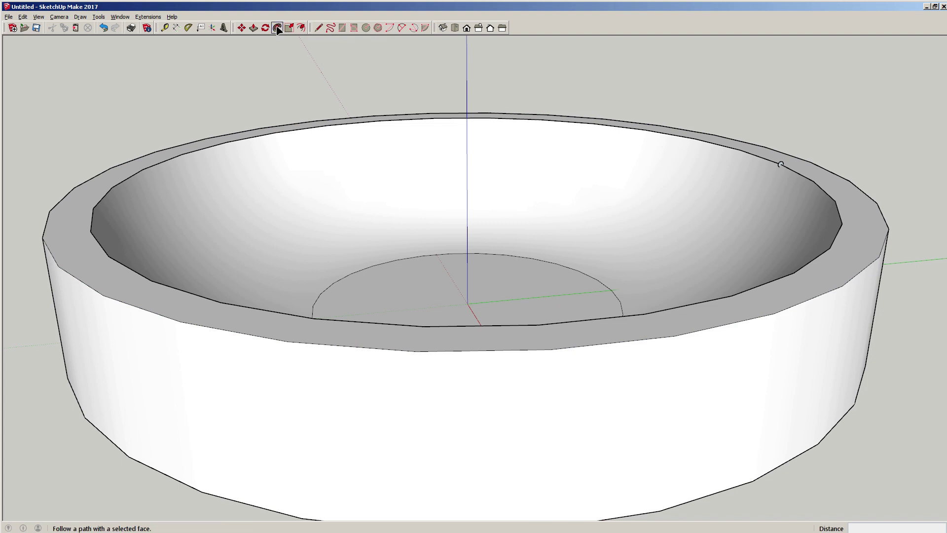
pyautogui.click(781, 166)
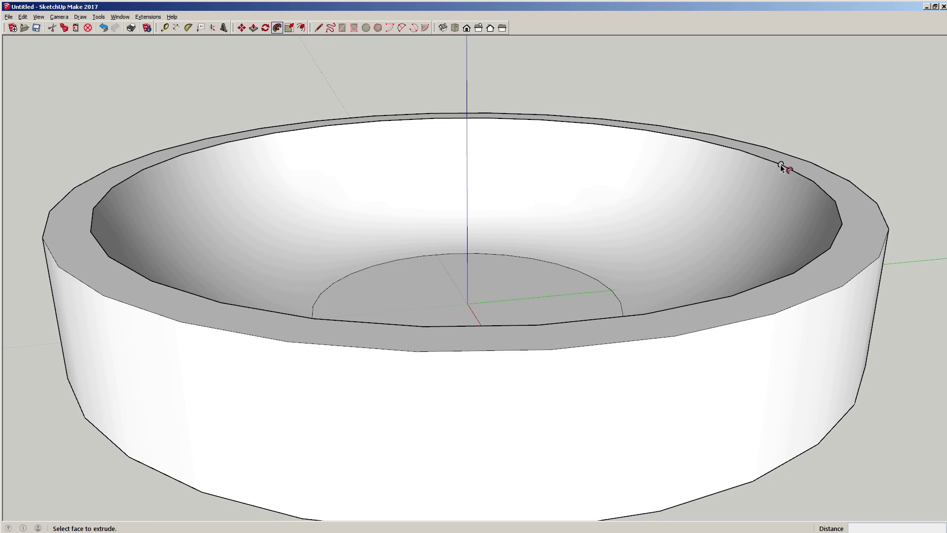
pyautogui.click(781, 166)
pyautogui.moveTo(778, 165)
pyautogui.mouseDown()
pyautogui.moveTo(665, 133)
pyautogui.moveTo(567, 120)
pyautogui.moveTo(457, 120)
pyautogui.moveTo(214, 152)
pyautogui.mouseUp()
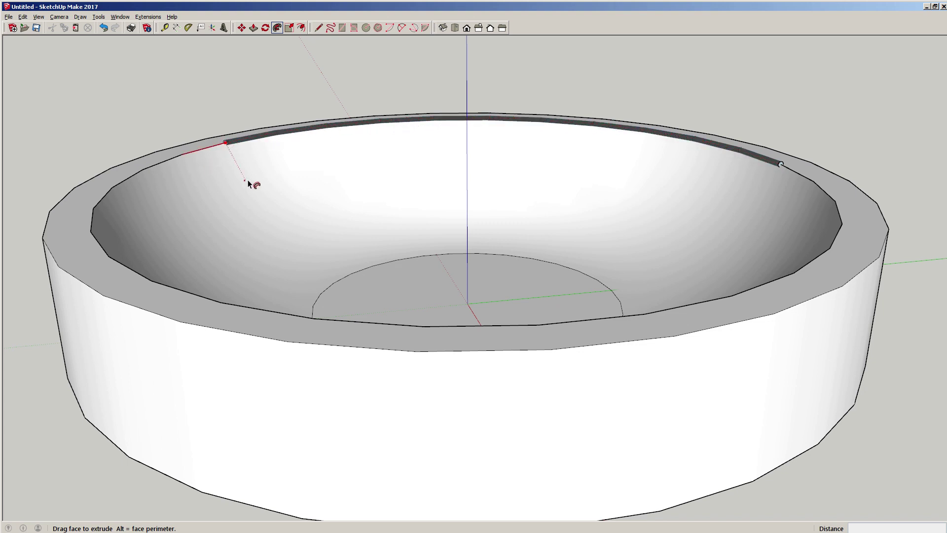
pyautogui.moveTo(247, 179)
pyautogui.mouseDown()
pyautogui.moveTo(200, 154)
pyautogui.moveTo(127, 174)
pyautogui.moveTo(101, 202)
pyautogui.moveTo(101, 244)
pyautogui.moveTo(123, 266)
pyautogui.moveTo(200, 298)
pyautogui.moveTo(496, 335)
pyautogui.moveTo(782, 287)
pyautogui.moveTo(842, 237)
pyautogui.moveTo(842, 215)
pyautogui.moveTo(829, 191)
pyautogui.moveTo(777, 162)
pyautogui.mouseUp()
pyautogui.hotkey('ctrl', 'z')
# Sweep the small circle around the full inner rim edge, ending back at its starting point
pyautogui.moveTo(624, 193); pyautogui.dragTo(593, 199, button='middle')
pyautogui.scroll(1, 522, 198)
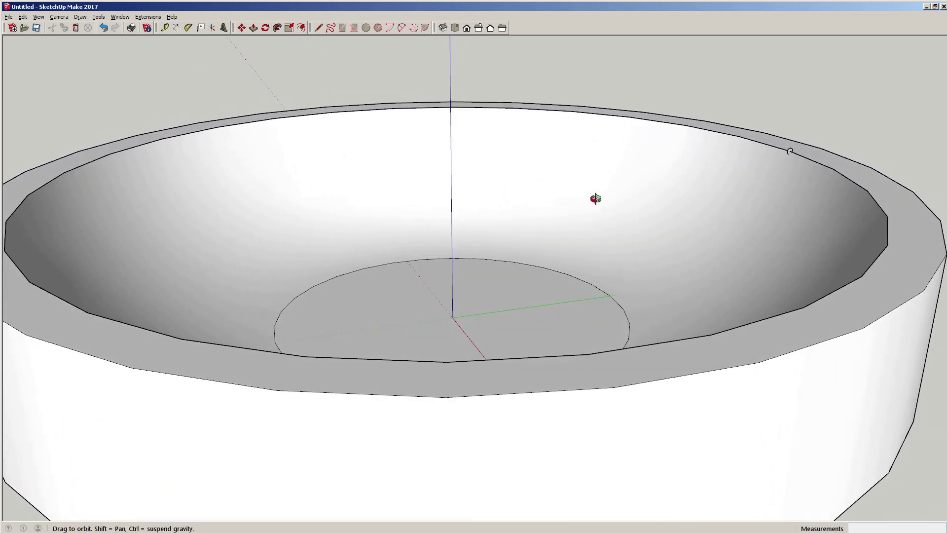
pyautogui.scroll(-2, 655, 192)
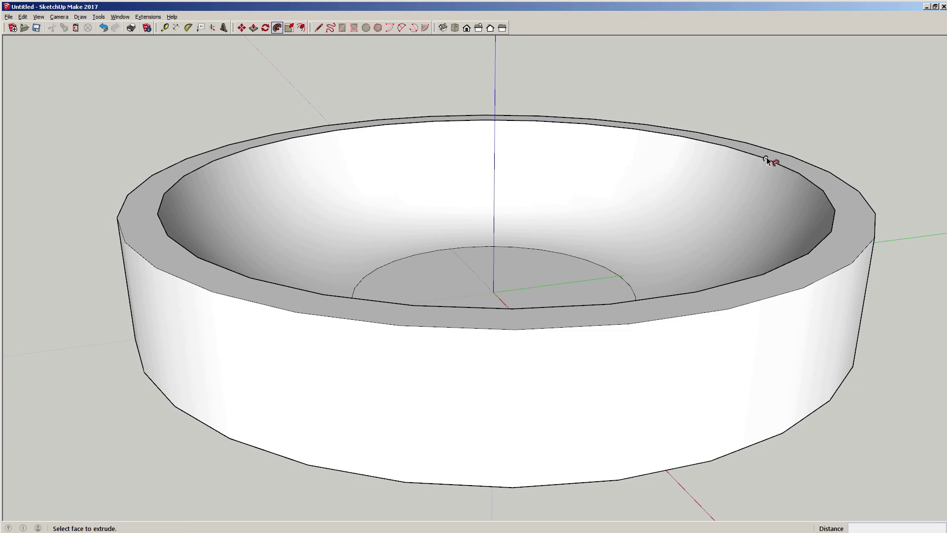
pyautogui.moveTo(771, 161)
pyautogui.mouseDown()
pyautogui.moveTo(624, 128)
pyautogui.moveTo(352, 129)
pyautogui.moveTo(196, 170)
pyautogui.moveTo(167, 197)
pyautogui.moveTo(164, 224)
pyautogui.moveTo(186, 256)
pyautogui.moveTo(312, 294)
pyautogui.moveTo(528, 309)
pyautogui.moveTo(710, 293)
pyautogui.moveTo(829, 242)
pyautogui.moveTo(837, 216)
pyautogui.moveTo(766, 159)
pyautogui.mouseUp()
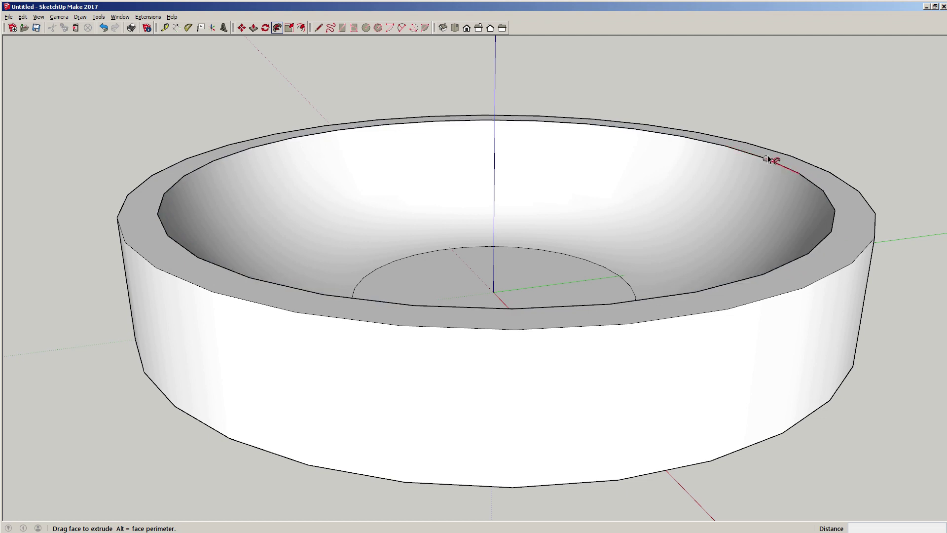
pyautogui.moveTo(765, 156)
pyautogui.mouseDown()
pyautogui.moveTo(512, 121)
pyautogui.moveTo(359, 132)
pyautogui.moveTo(223, 157)
pyautogui.moveTo(180, 183)
pyautogui.moveTo(163, 212)
pyautogui.moveTo(172, 248)
pyautogui.moveTo(326, 298)
pyautogui.moveTo(568, 314)
pyautogui.moveTo(765, 281)
pyautogui.moveTo(814, 253)
pyautogui.moveTo(837, 222)
pyautogui.moveTo(824, 192)
pyautogui.moveTo(768, 162)
pyautogui.mouseUp()
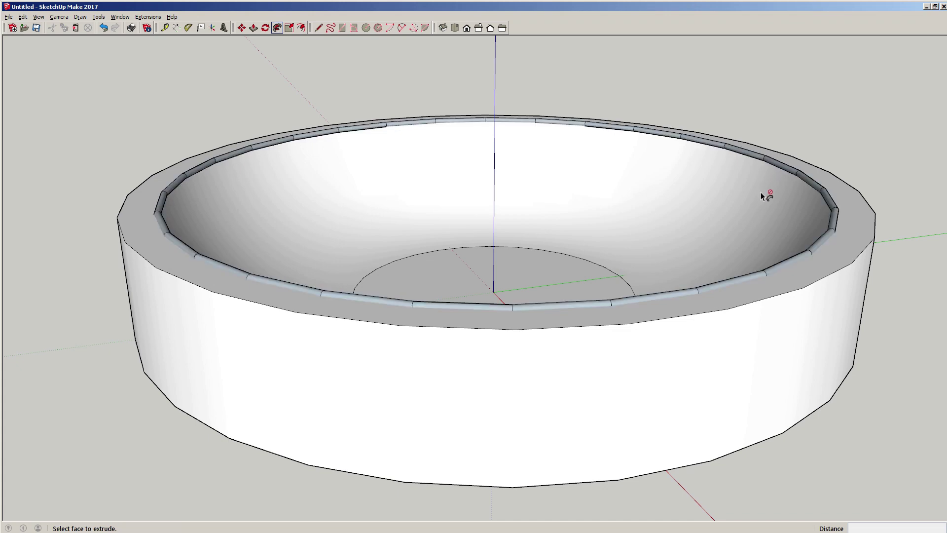
# Select all connected geometry of the tube along the inner rim and reverse its faces
pyautogui.moveTo(761, 196); pyautogui.dragTo(626, 235, button='middle')
pyautogui.press('space')
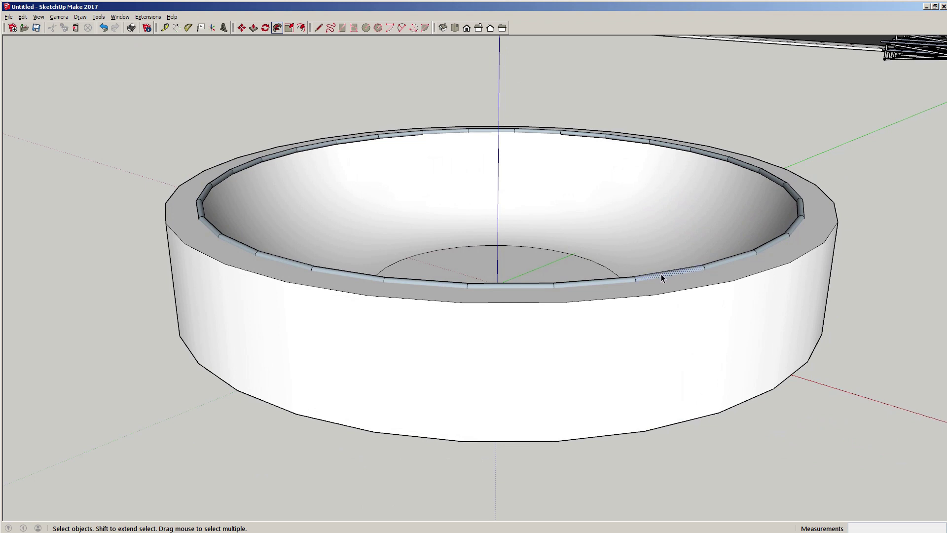
pyautogui.click(661, 278)
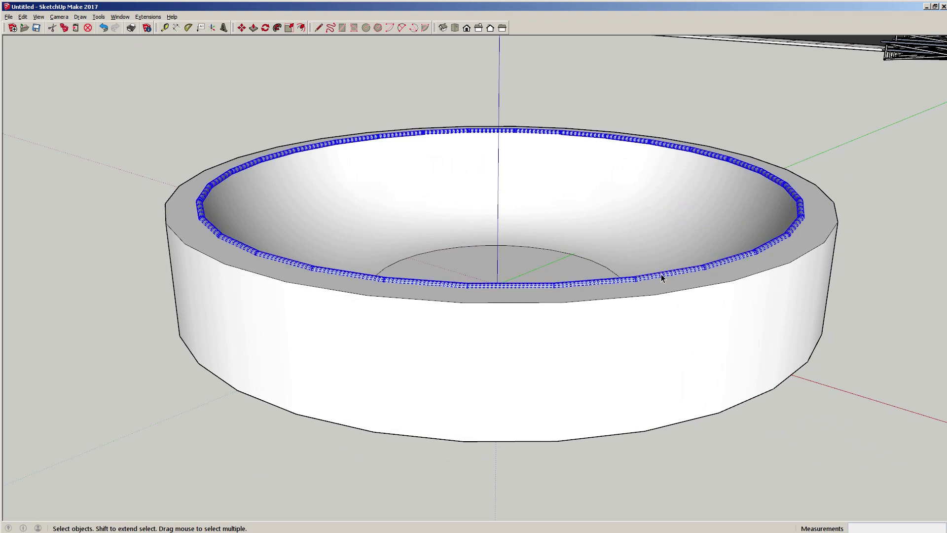
pyautogui.scroll(5, 660, 278)
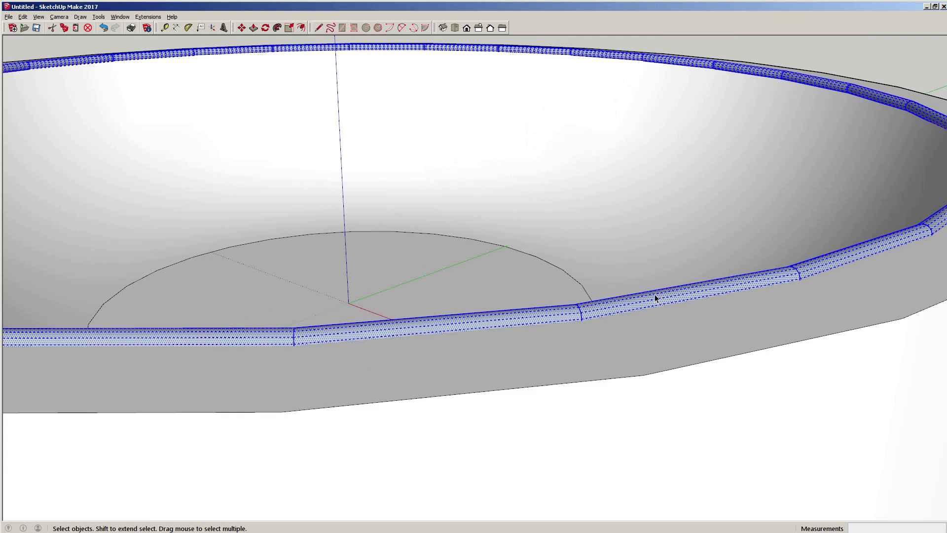
pyautogui.rightClick(662, 305)
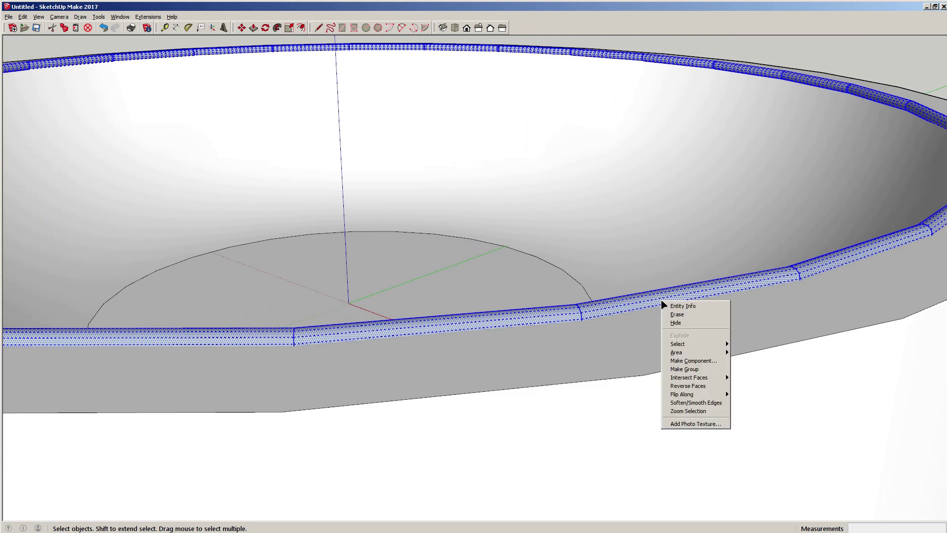
pyautogui.click(690, 386)
# Make the selected inner rim tube a group
pyautogui.moveTo(592, 332); pyautogui.dragTo(527, 298, button='middle')
pyautogui.scroll(-5, 658, 265)
pyautogui.scroll(5, 656, 256)
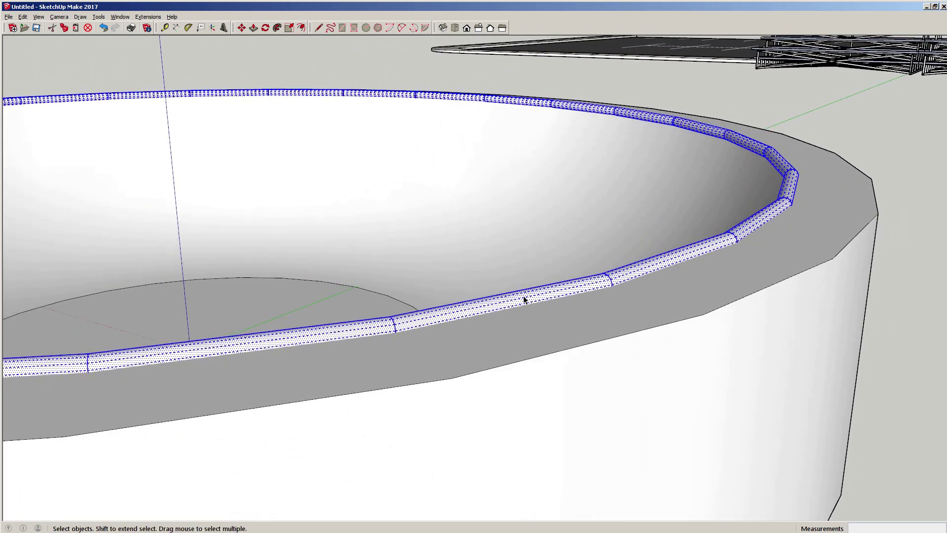
pyautogui.rightClick(525, 300)
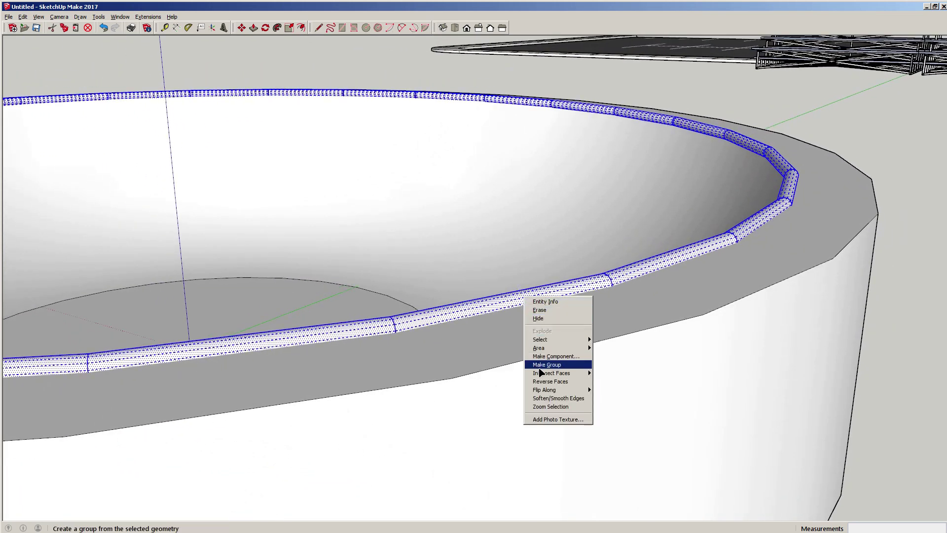
pyautogui.click(540, 366)
# Examine the rounded tube along the bowl's inner rim from several sides
pyautogui.moveTo(583, 334); pyautogui.dragTo(804, 355, button='middle')
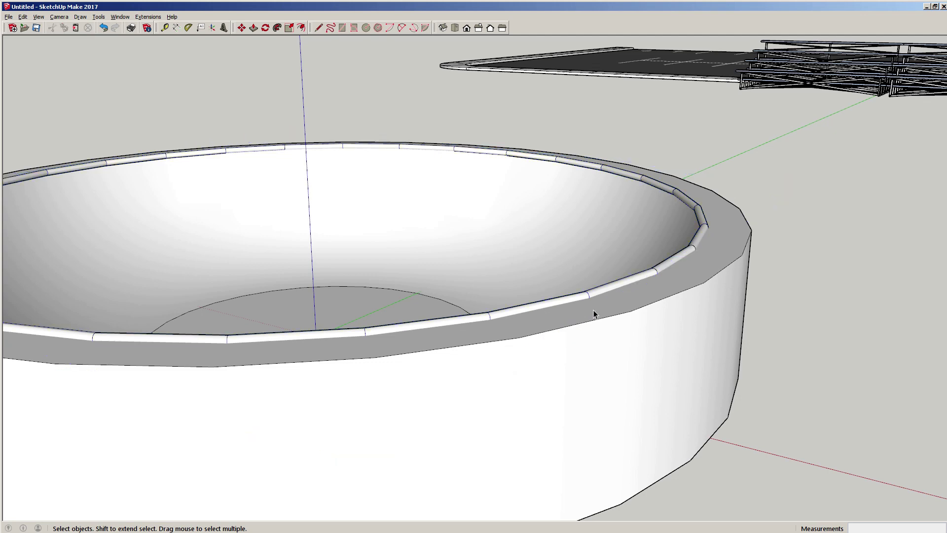
pyautogui.moveTo(594, 314); pyautogui.dragTo(558, 330, button='middle')
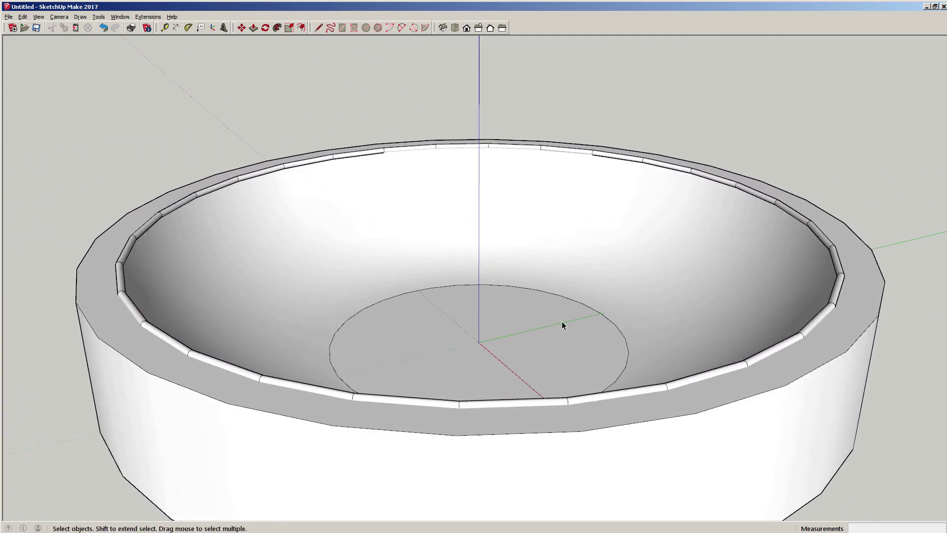
pyautogui.moveTo(720, 309); pyautogui.dragTo(332, 311, button='middle')
pyautogui.scroll(-3, 461, 317)
pyautogui.moveTo(460, 317); pyautogui.dragTo(729, 288, button='middle')
pyautogui.moveTo(579, 253); pyautogui.dragTo(350, 286, button='middle')
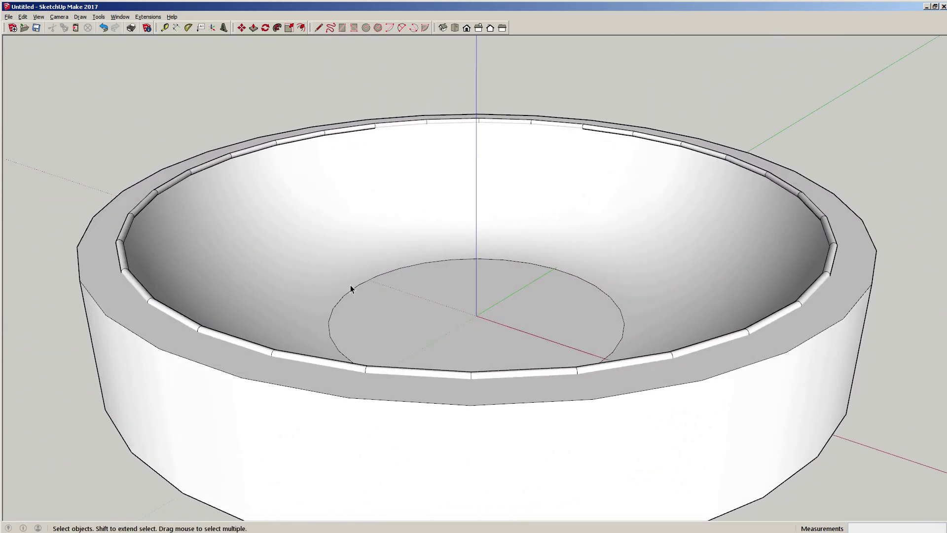
pyautogui.moveTo(492, 292); pyautogui.dragTo(458, 299, button='middle')
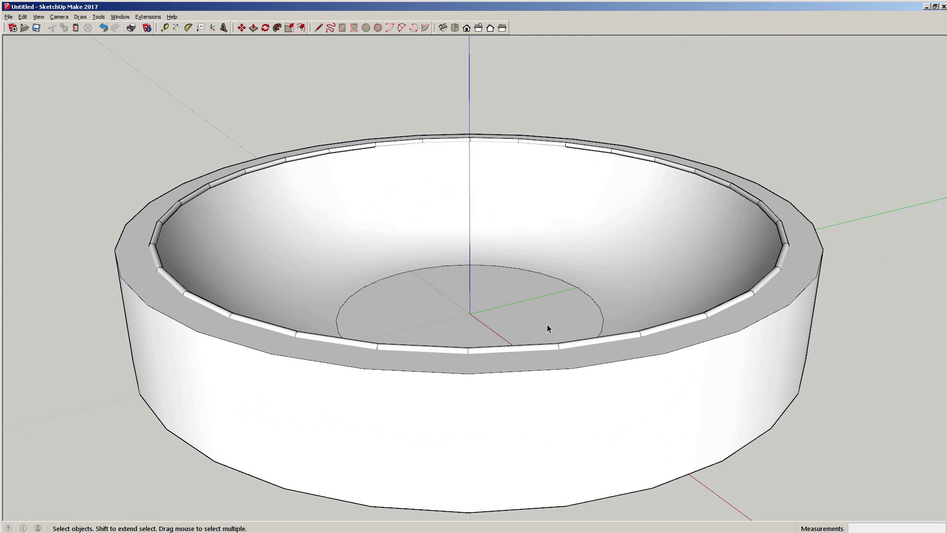
# Select the bowl together with its rim geometry and delete everything at the origin
pyautogui.scroll(-4, 475, 276)
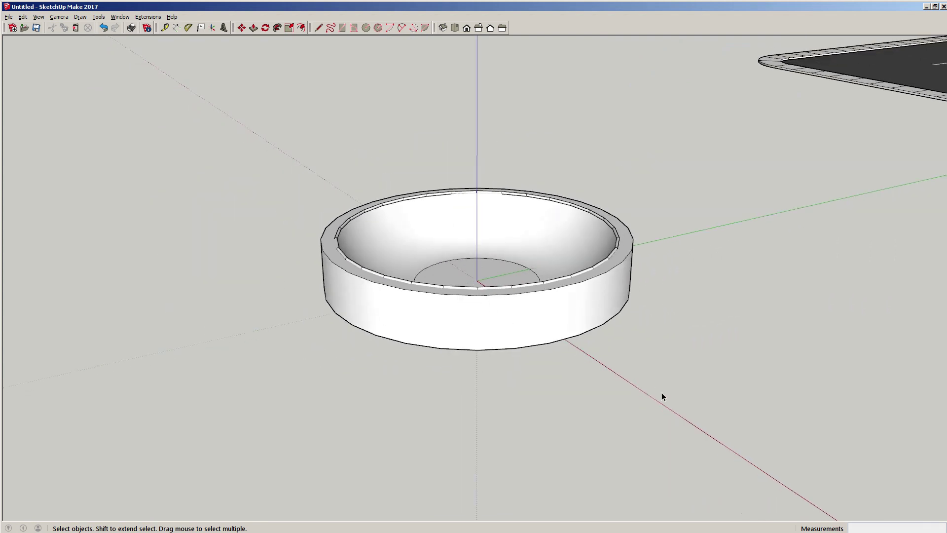
pyautogui.moveTo(281, 150); pyautogui.dragTo(281, 152)
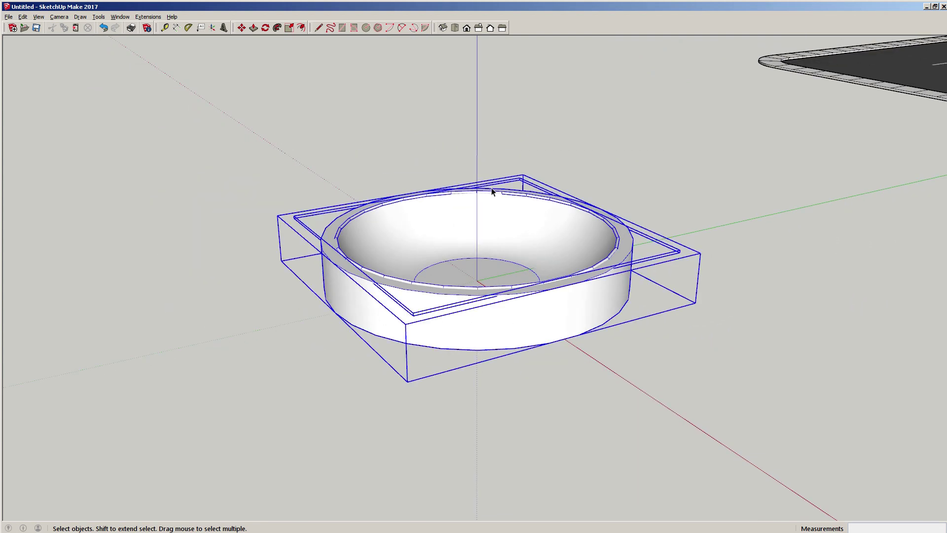
pyautogui.press('Delete')
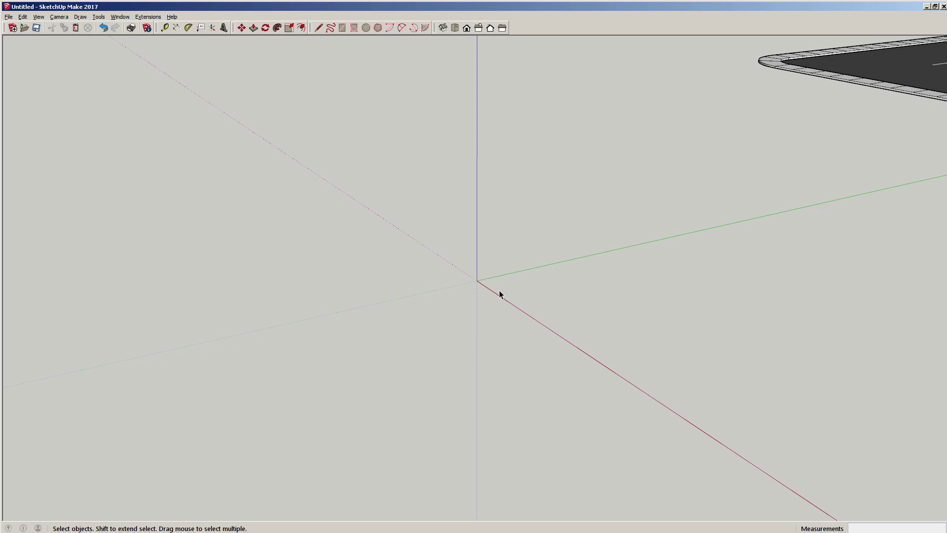
pyautogui.press('c')
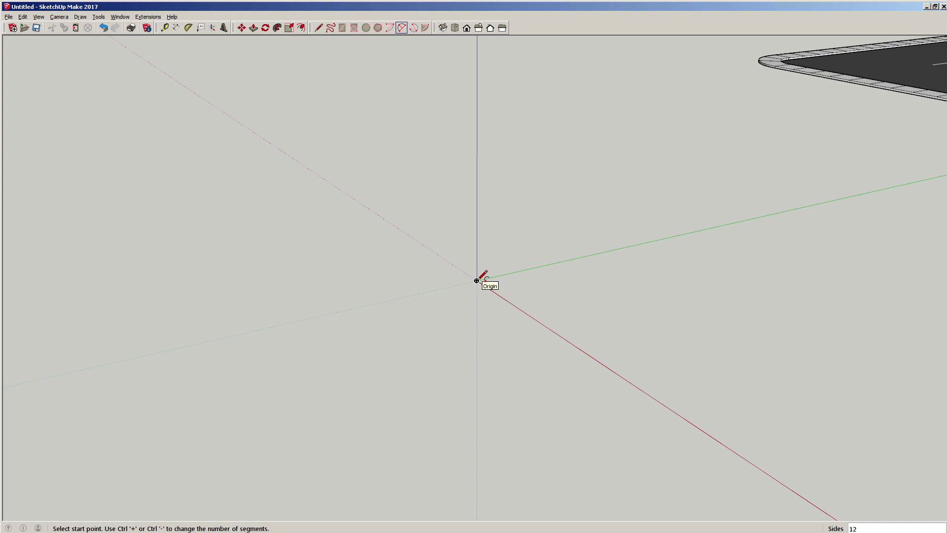
pyautogui.click(477, 280)
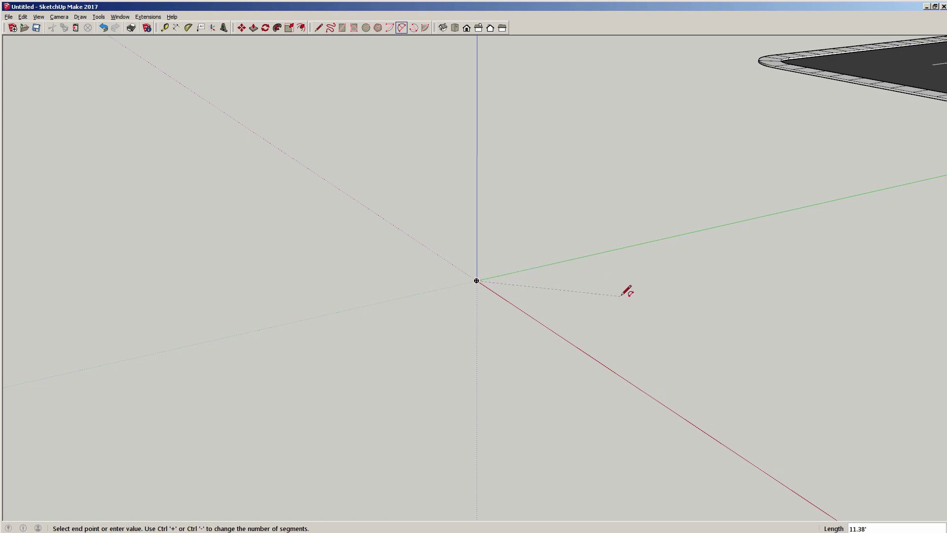
pyautogui.press('Escape')
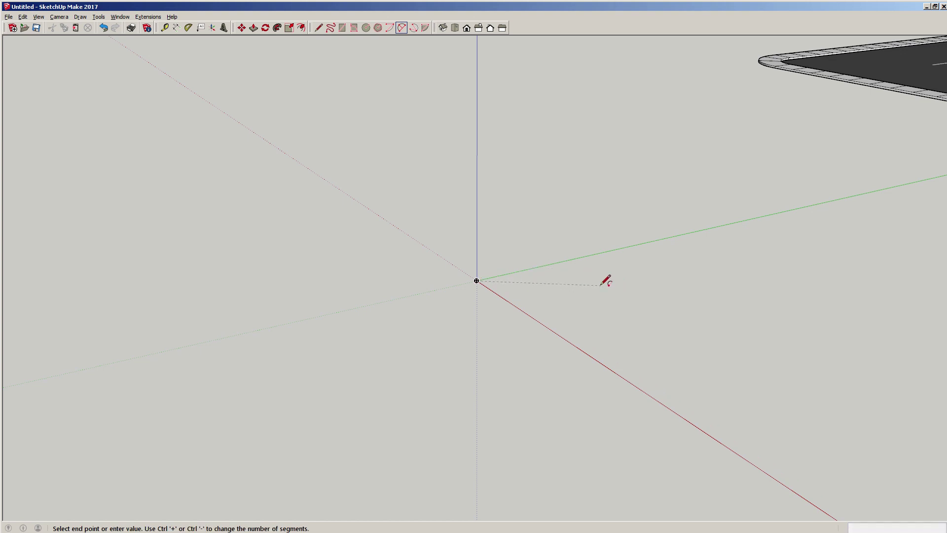
# Draw a flat rectangle about 12.7 by 10.1 ft with one side on the green axis near the origin, and group it
pyautogui.press('r')
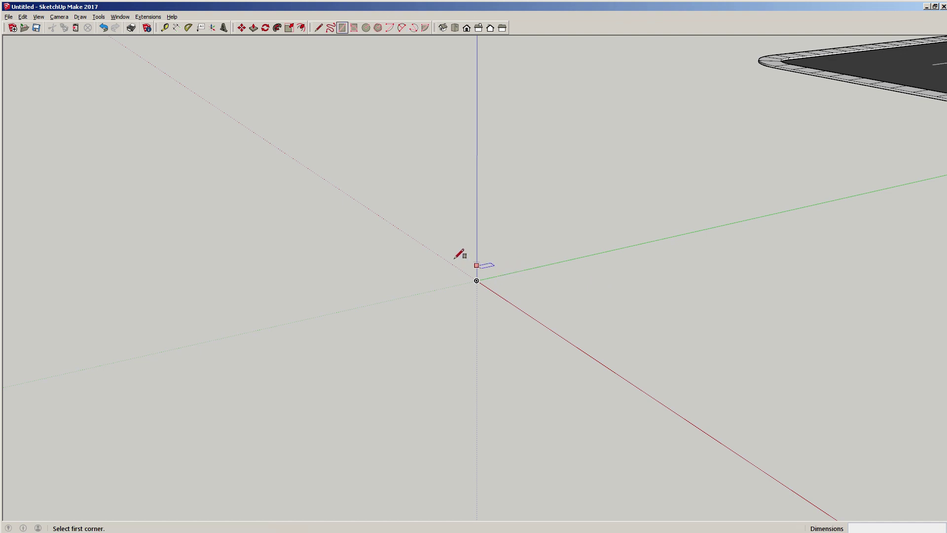
pyautogui.click(403, 244)
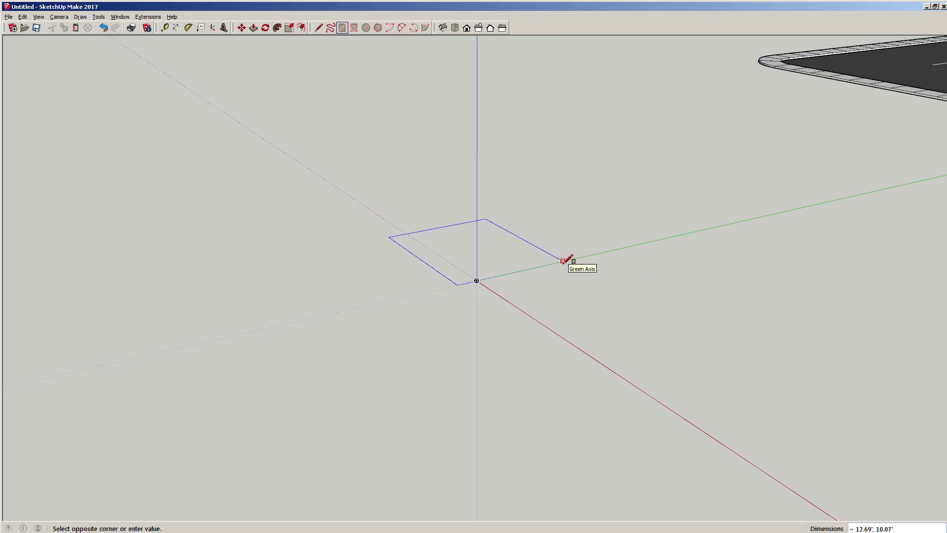
pyautogui.click(562, 261)
pyautogui.press('space')
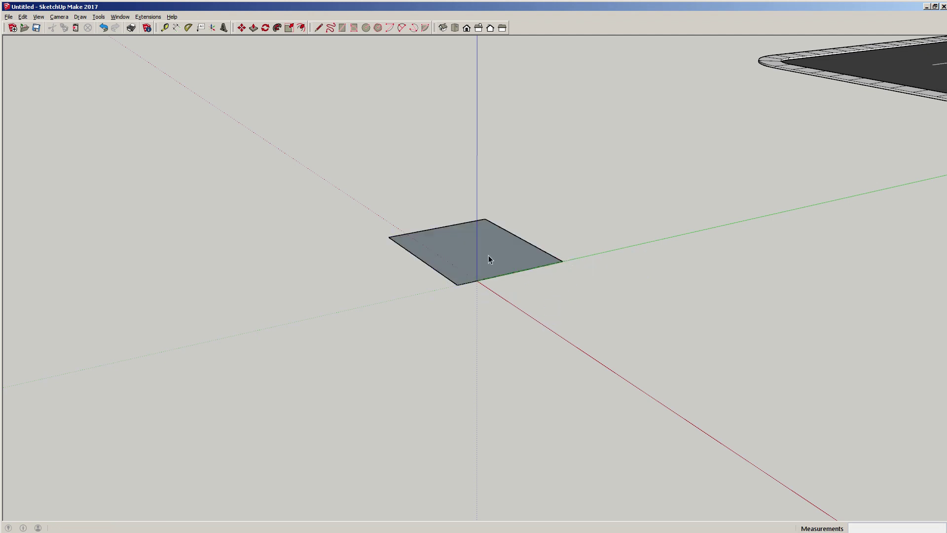
pyautogui.click(488, 255)
pyautogui.rightClick(489, 255)
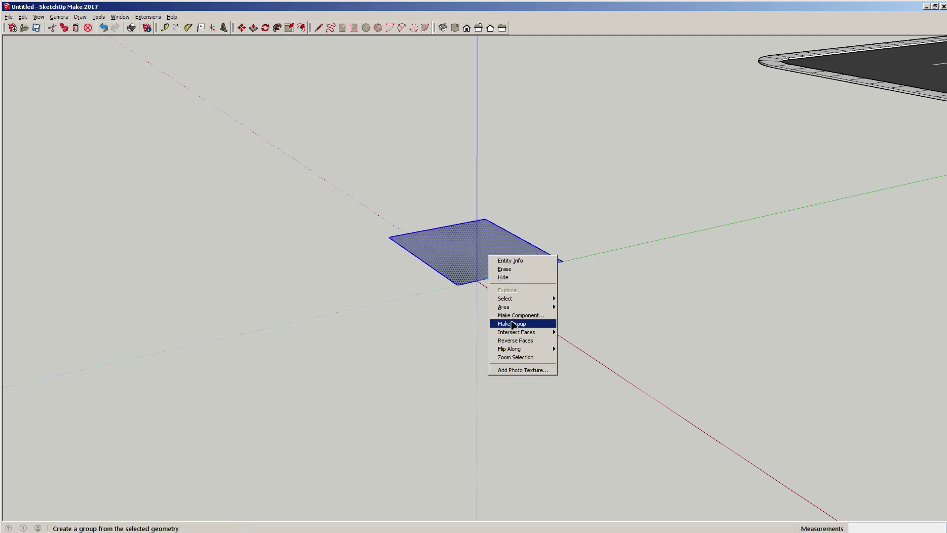
pyautogui.click(512, 324)
# Draw a flat square about 14.2 ft wide starting from the middle of the grouped rectangle, and select its face
pyautogui.press('r')
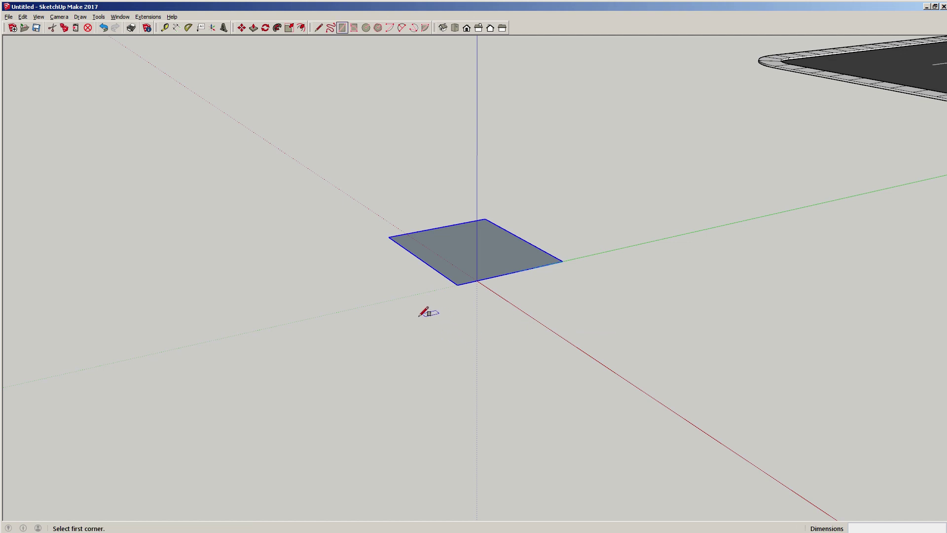
pyautogui.click(377, 338)
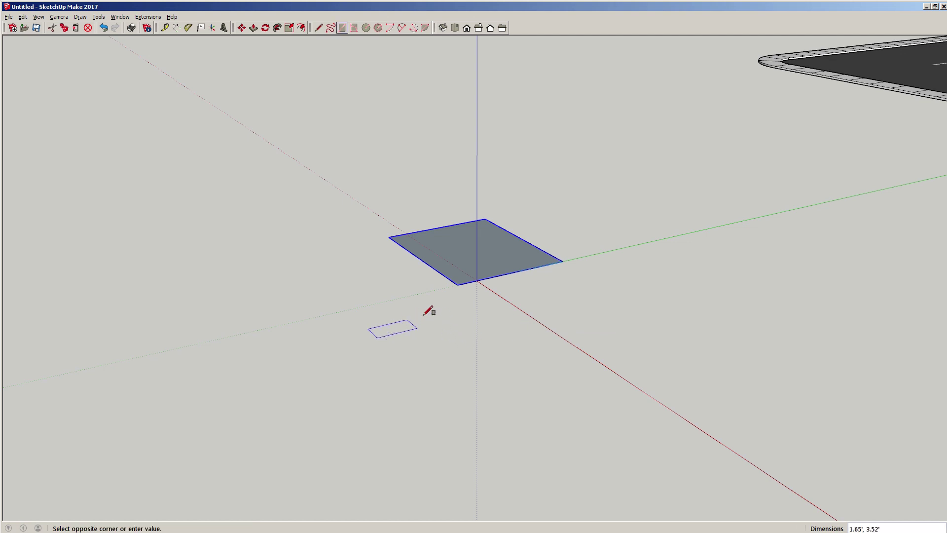
pyautogui.press('Escape')
pyautogui.click(475, 249)
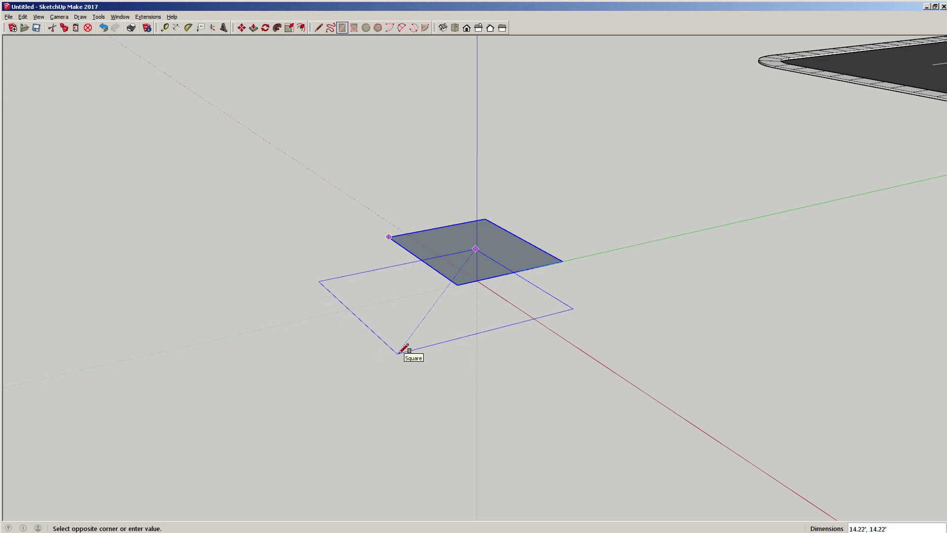
pyautogui.click(398, 352)
pyautogui.press('space')
pyautogui.click(419, 333)
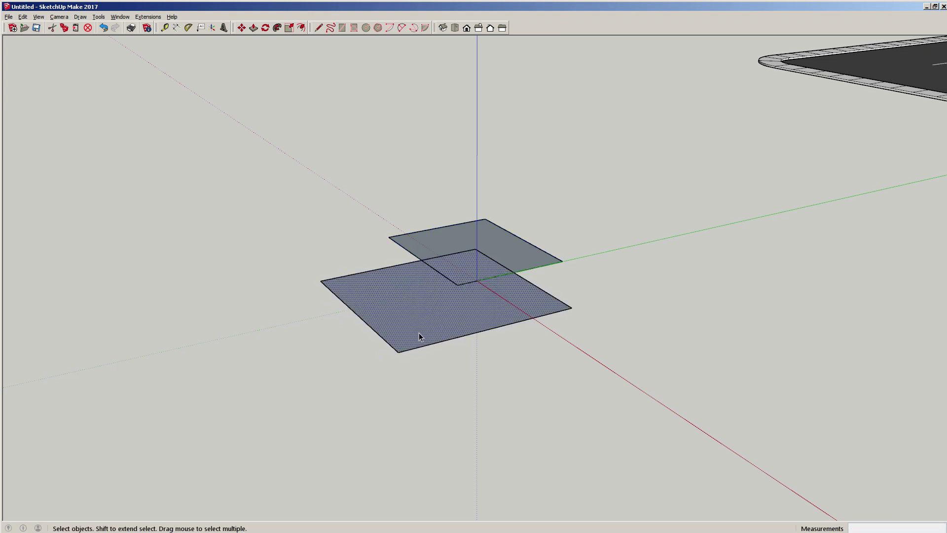
# Group the selected square's face together with its edges
pyautogui.rightClick(419, 334)
pyautogui.click(442, 402)
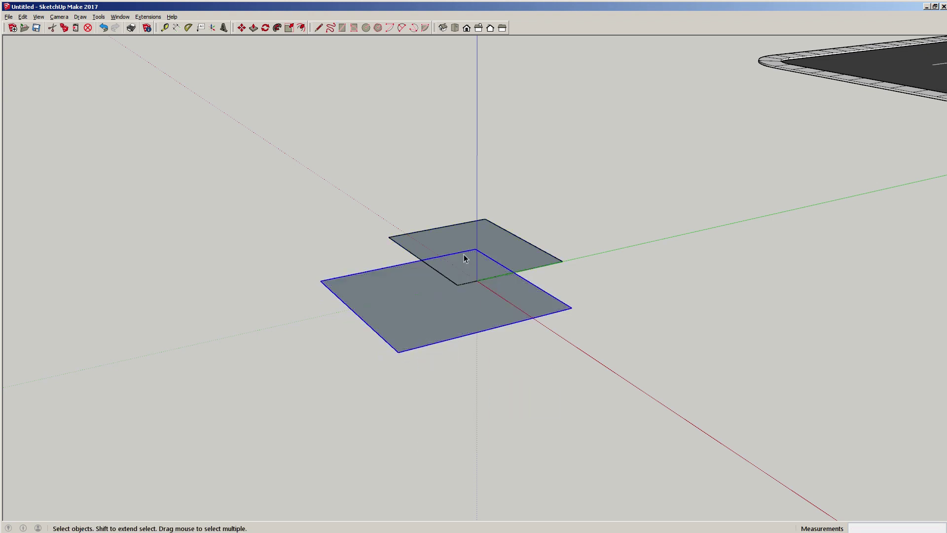
pyautogui.scroll(4, 500, 306)
pyautogui.moveTo(500, 307); pyautogui.dragTo(212, 340, button='middle')
pyautogui.scroll(-3, 255, 326)
pyautogui.keyDown('shift'); pyautogui.moveTo(269, 323); pyautogui.dragTo(547, 316, button='middle'); pyautogui.keyUp('shift')
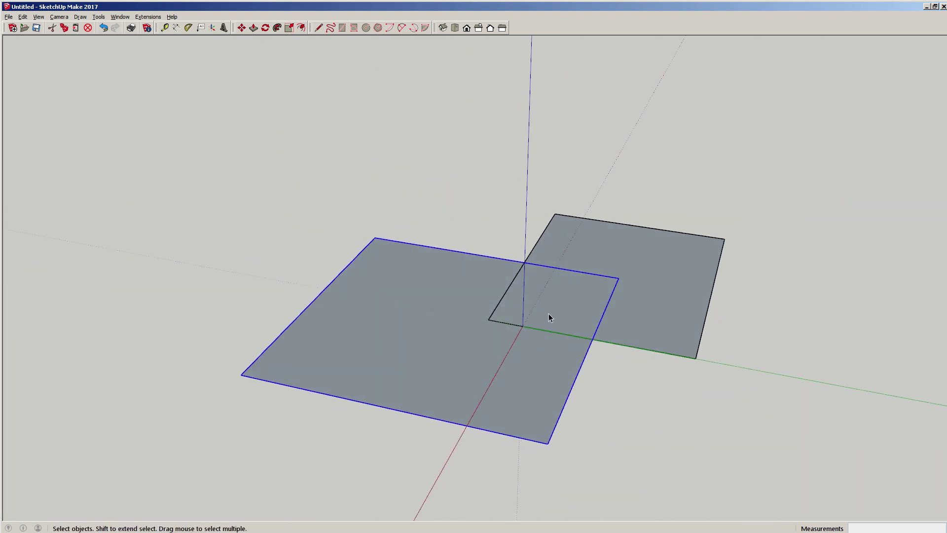
pyautogui.press('m')
pyautogui.click(441, 340)
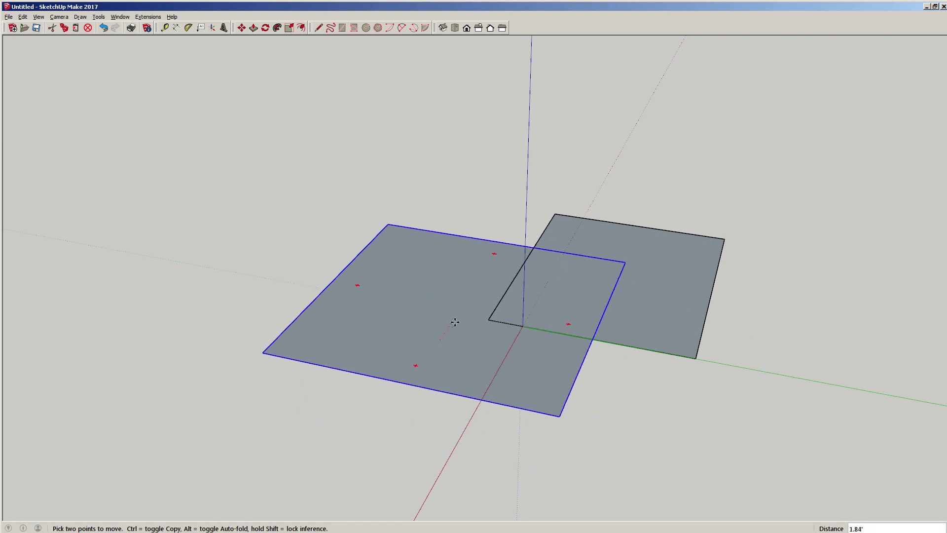
pyautogui.click(432, 327)
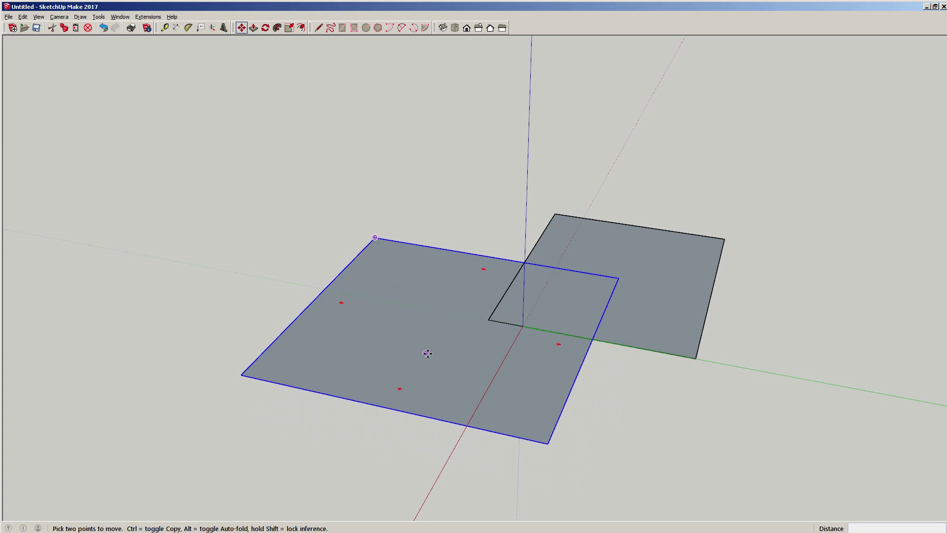
pyautogui.press('q')
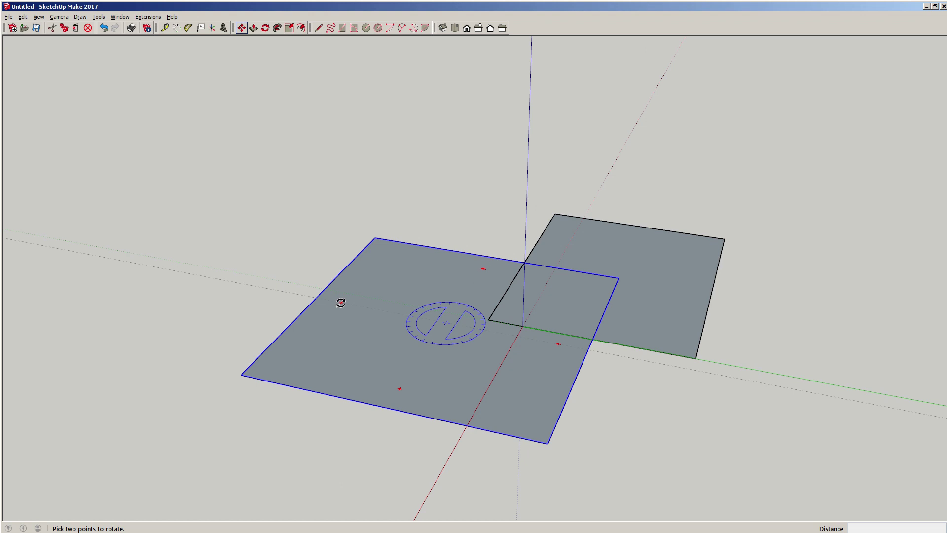
pyautogui.click(341, 302)
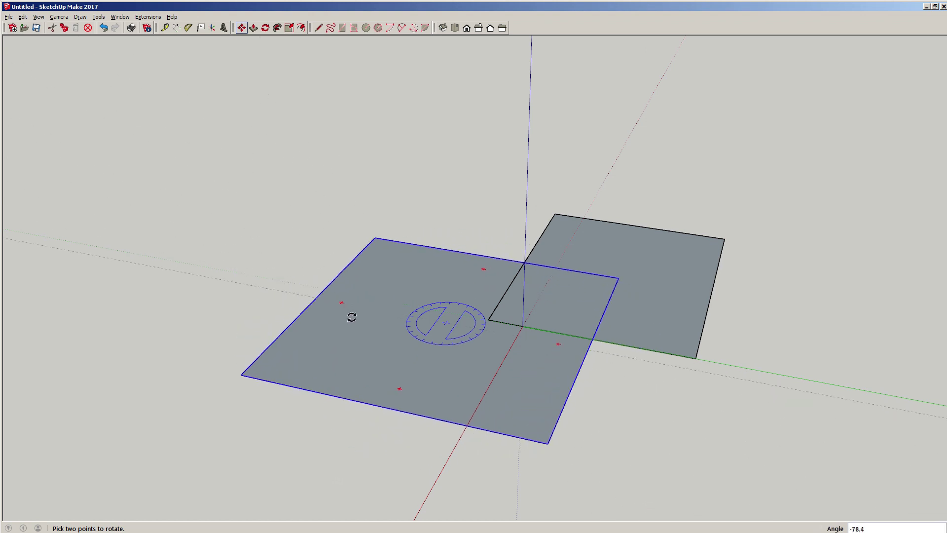
pyautogui.press('Escape')
# Move the grouped square about 3.97 ft across the ground so it overlaps the rectangle less, and deselect it
pyautogui.click(444, 340)
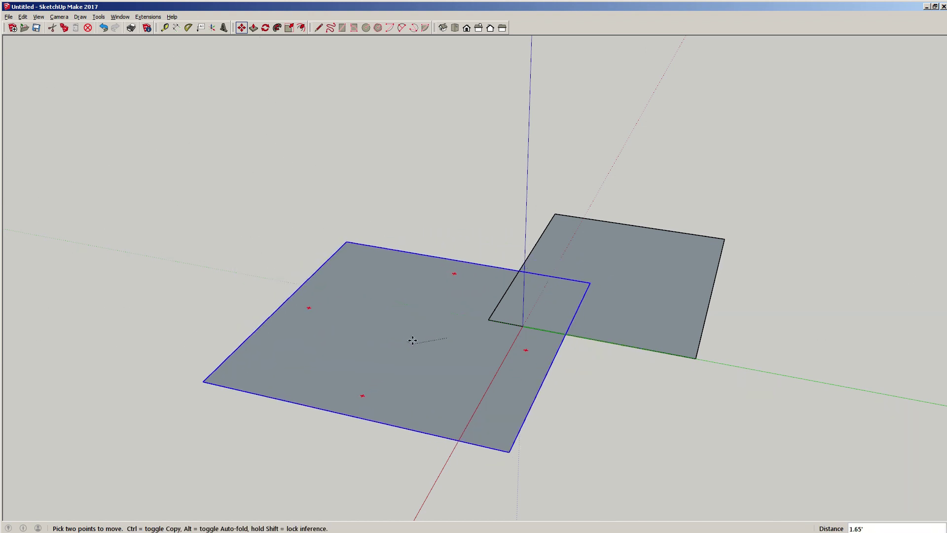
pyautogui.press('Escape')
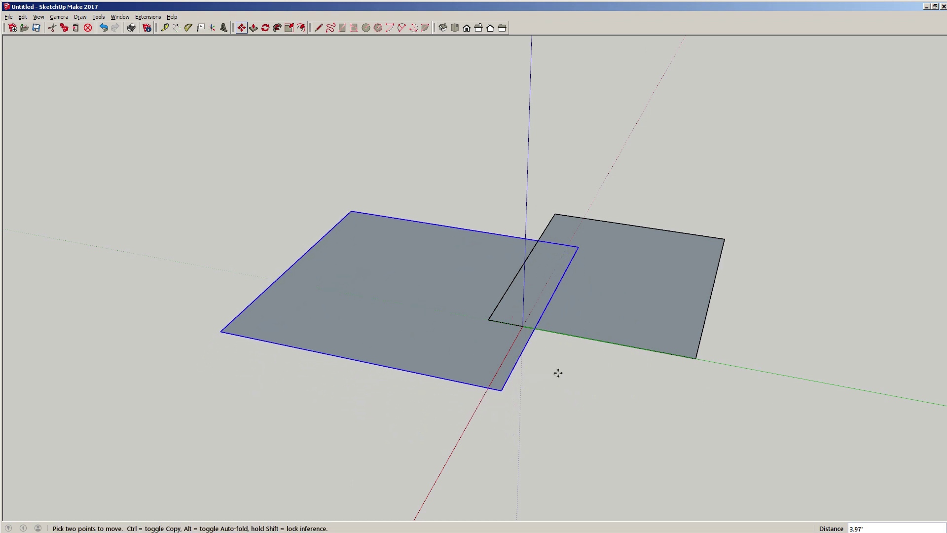
pyautogui.press('space')
pyautogui.moveTo(433, 328); pyautogui.dragTo(466, 319, button='middle')
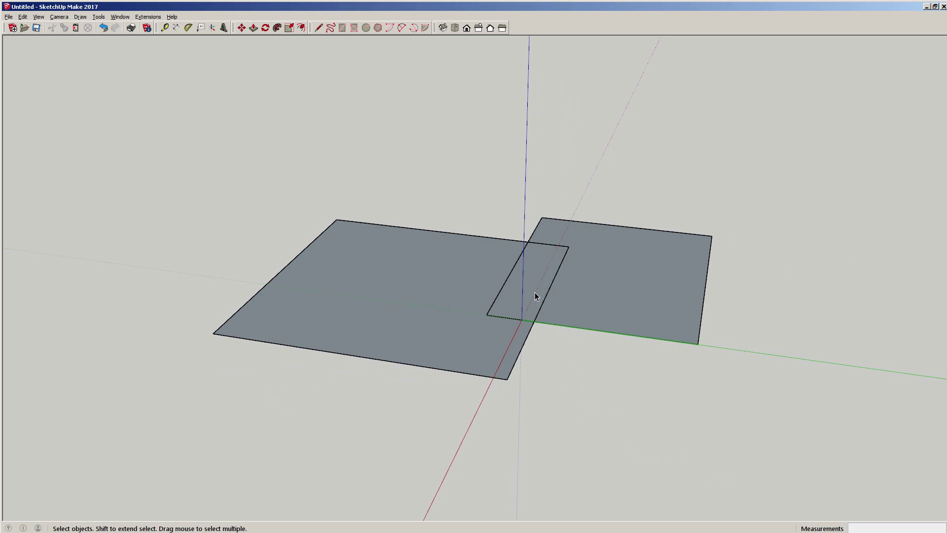
# Draw a 2-point arc from the square's far outer corner to the rectangle's far outer corner, bulging outward about 5.06 ft
pyautogui.press('a')
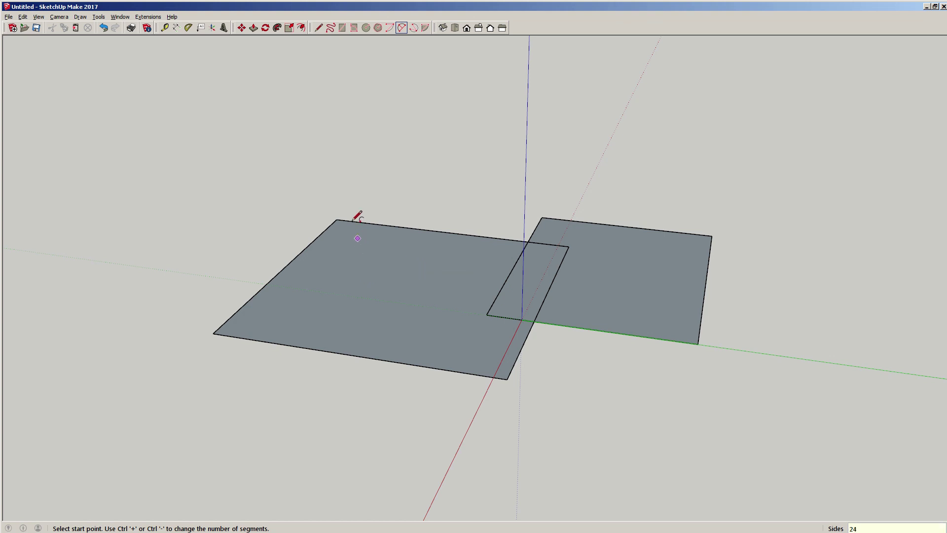
pyautogui.click(337, 219)
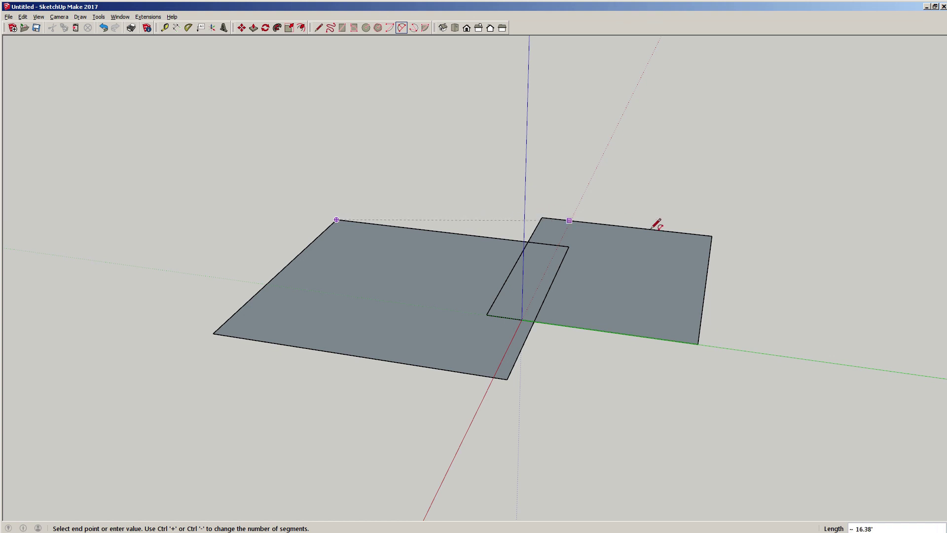
pyautogui.click(712, 235)
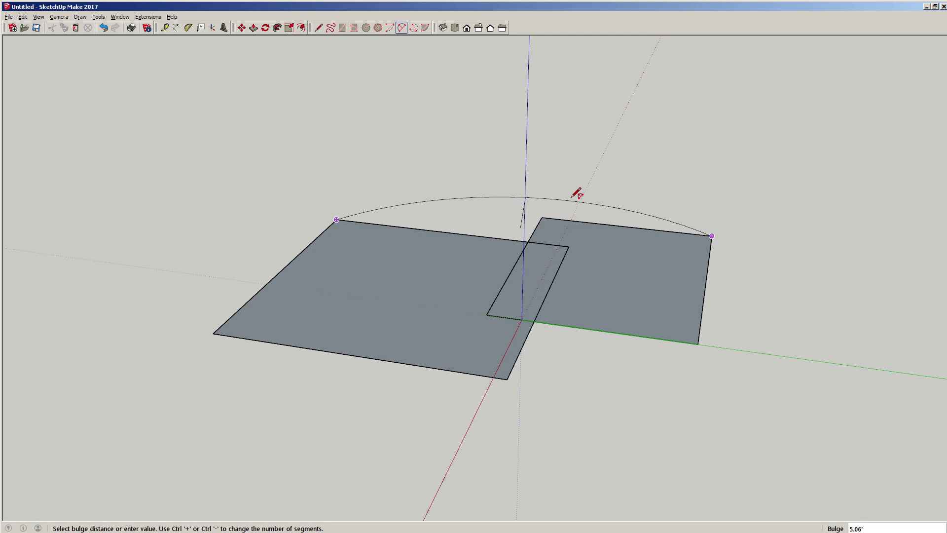
pyautogui.click(575, 193)
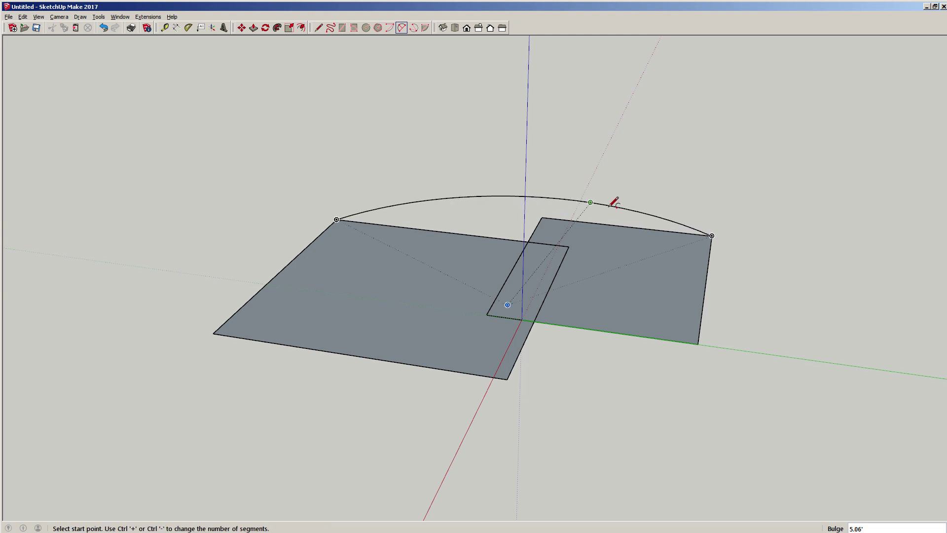
# Draw an arc from the rectangle's far outer corner around its side to a point in front, bulging about 4 ft
pyautogui.click(711, 236)
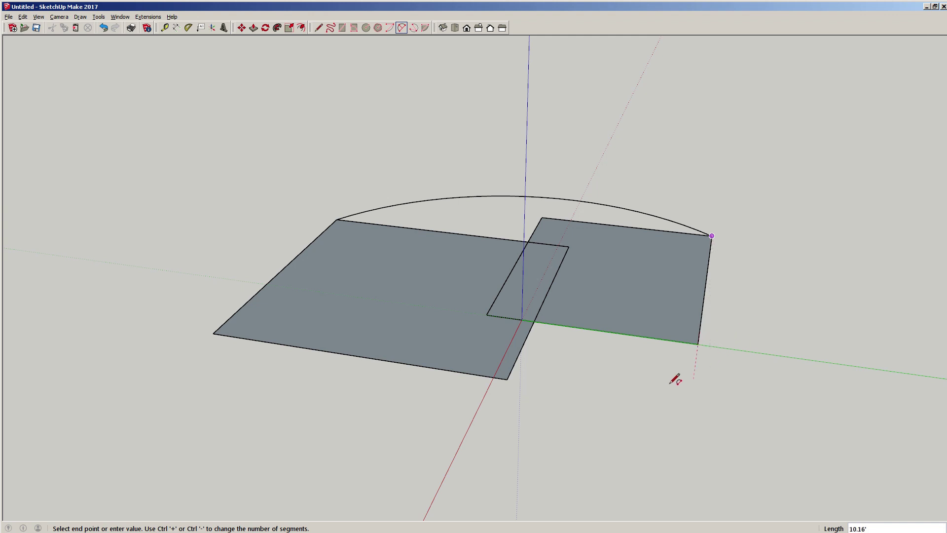
pyautogui.click(597, 365)
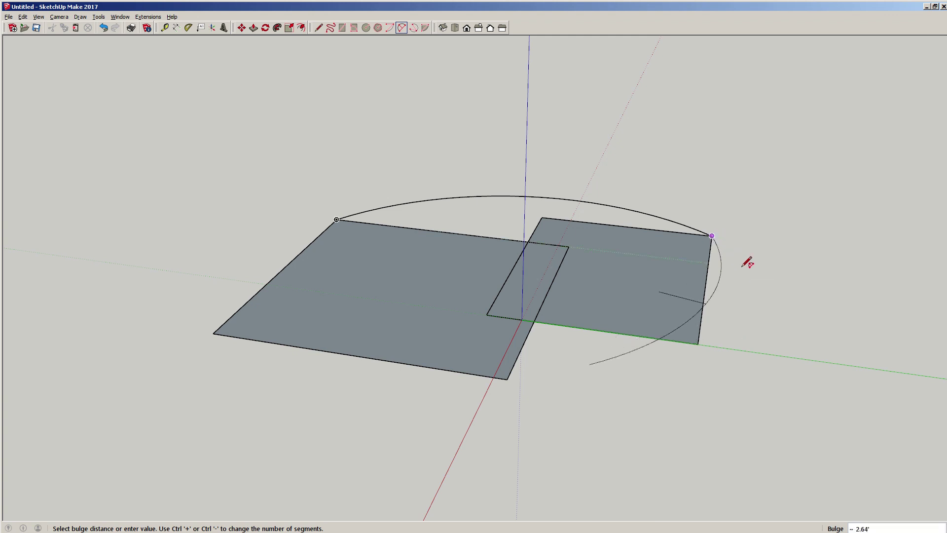
pyautogui.click(772, 272)
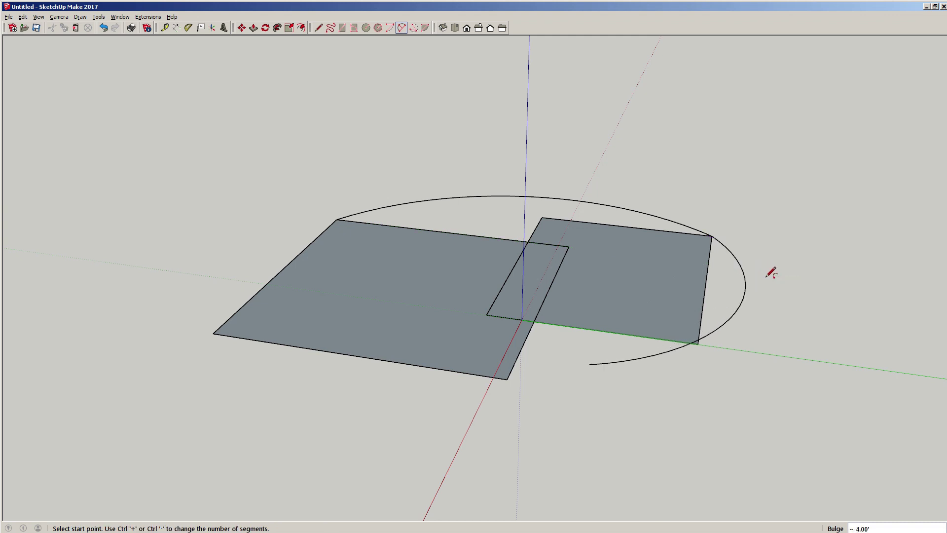
# Continue the outline with two tangent arcs along the front and around the square's near outer corner, the second about 11.64 ft long
pyautogui.click(589, 364)
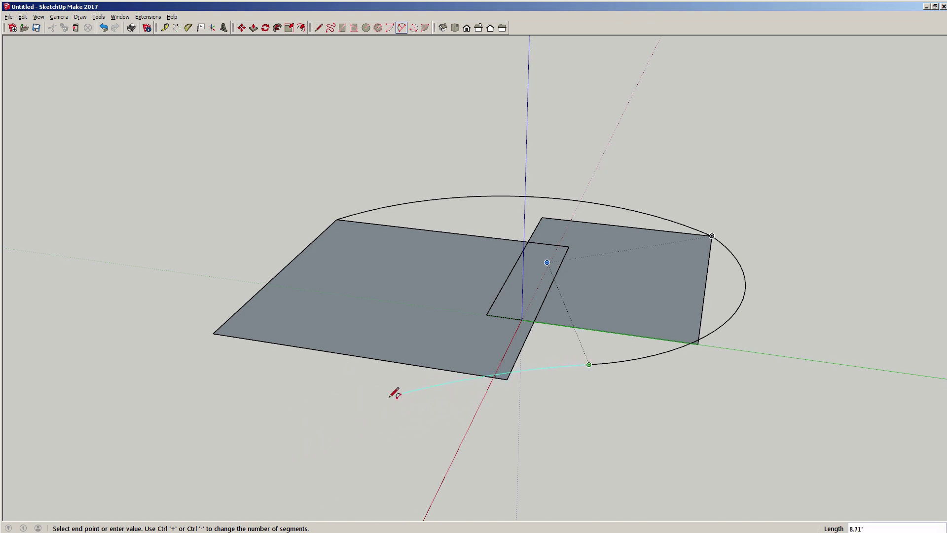
pyautogui.click(373, 404)
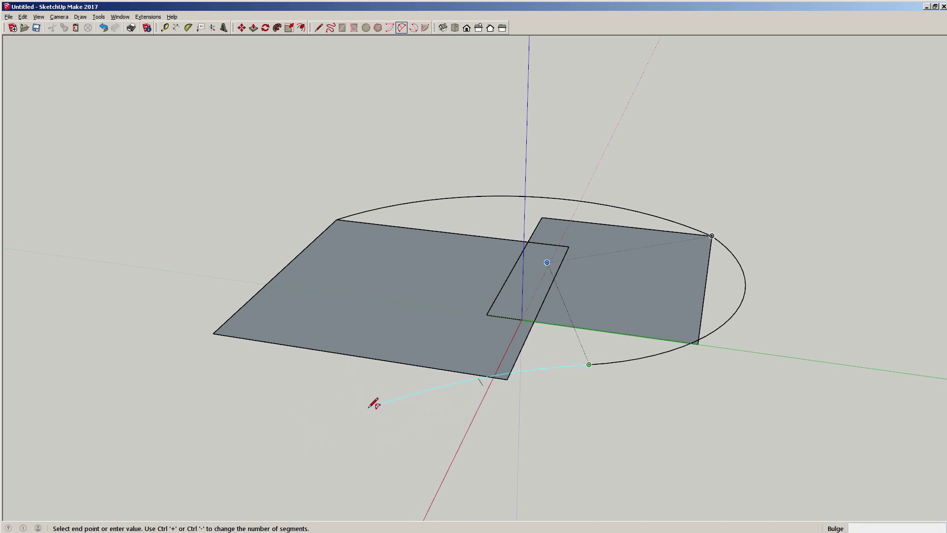
pyautogui.click(370, 407)
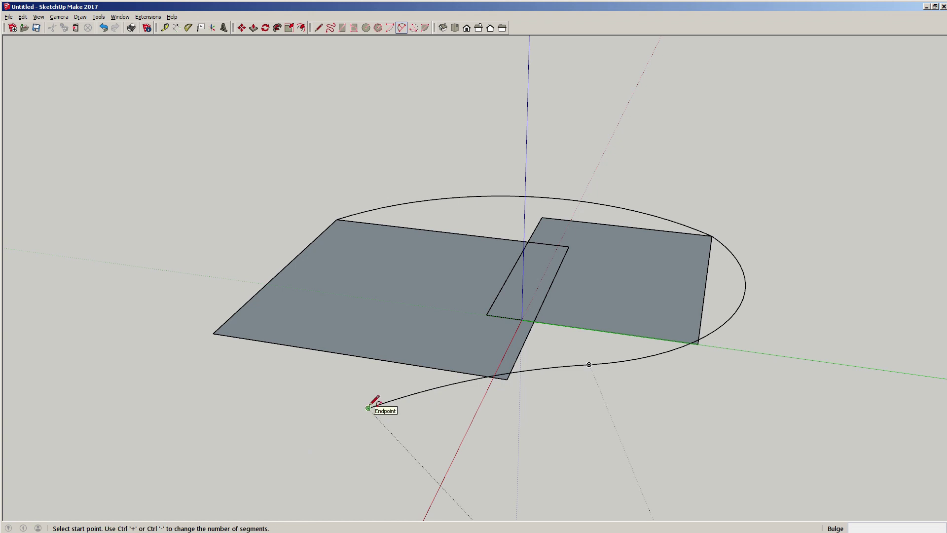
pyautogui.click(368, 407)
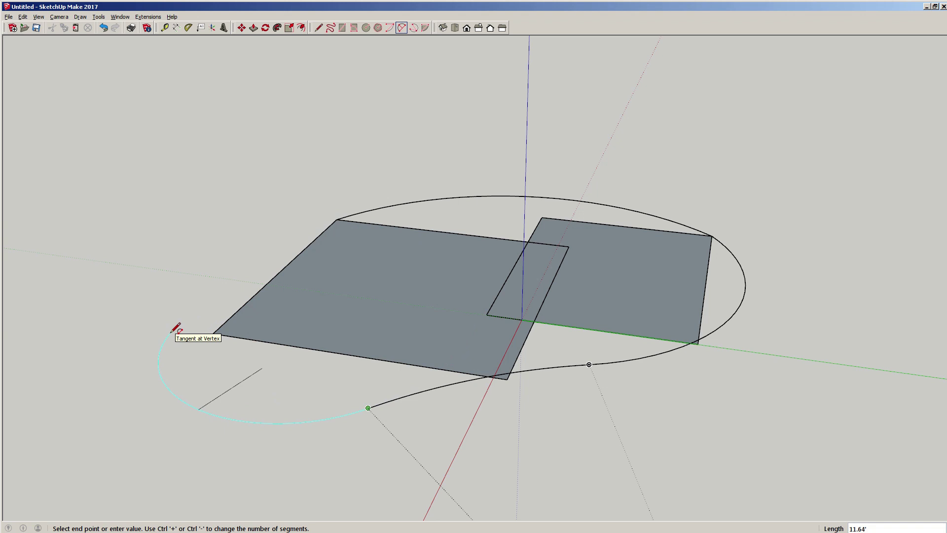
pyautogui.click(171, 333)
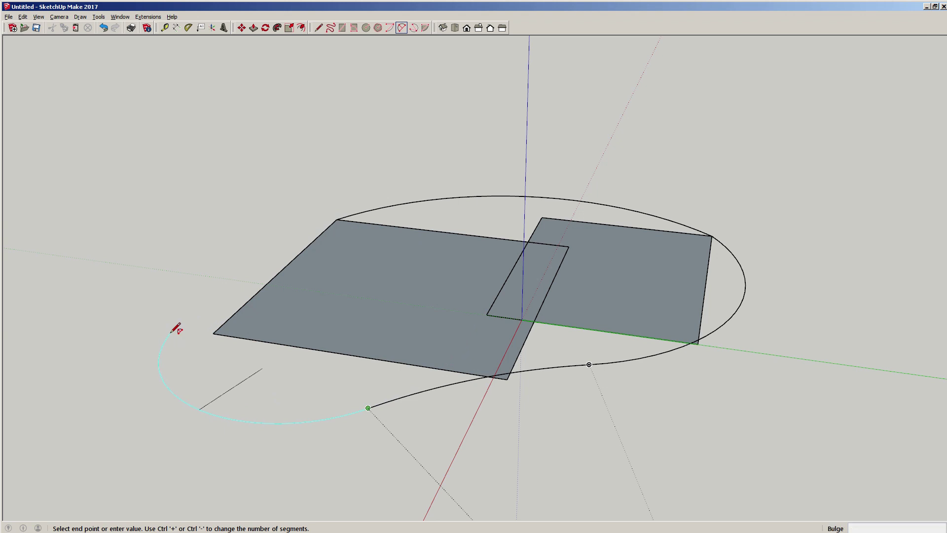
# Close the outline with an arc between the square's far outer corner and the open end, bulging outward about 5.15 ft
pyautogui.click(336, 219)
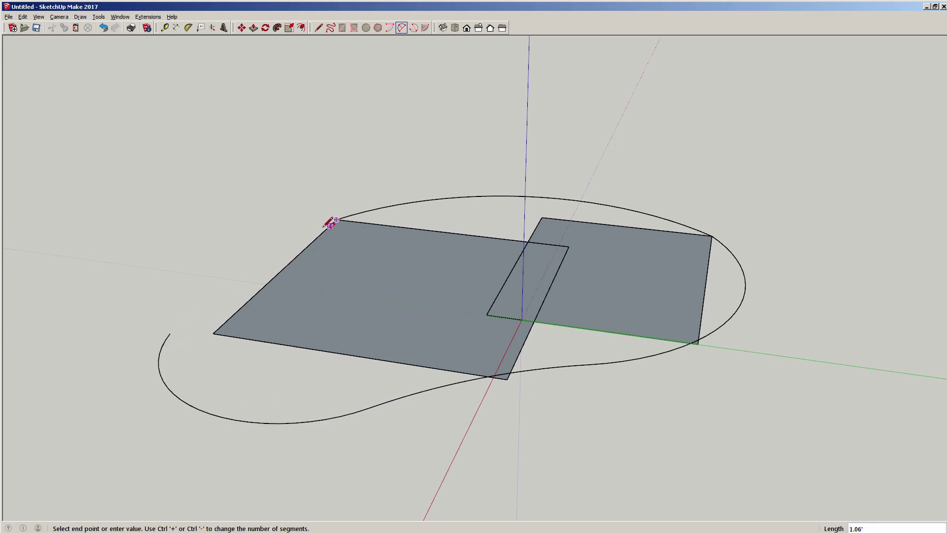
pyautogui.click(170, 333)
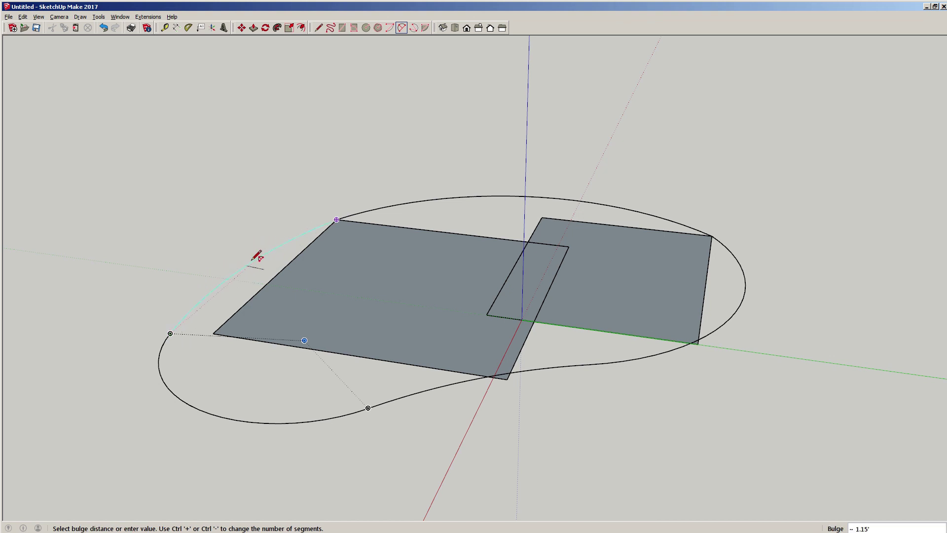
pyautogui.click(221, 234)
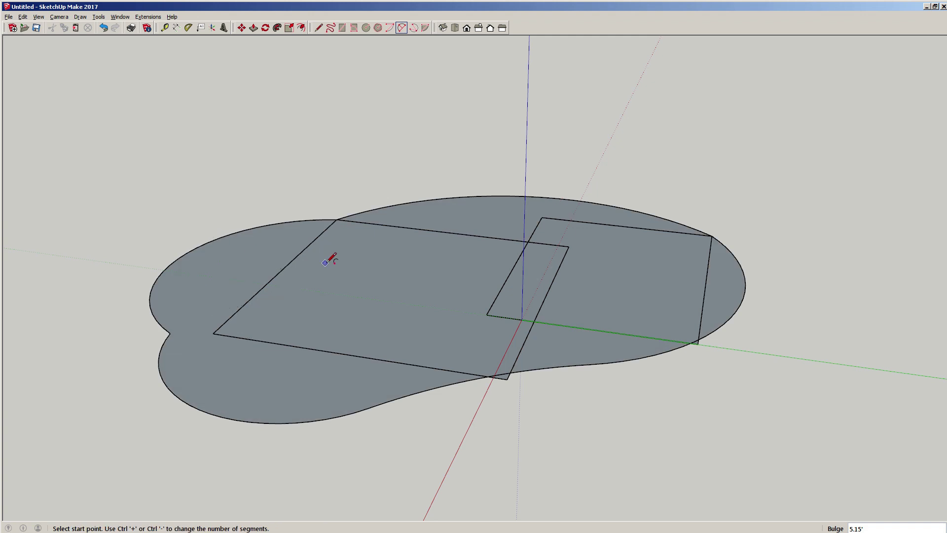
# Delete the grouped rectangle and the grouped square, leaving only the curved face
pyautogui.press('space')
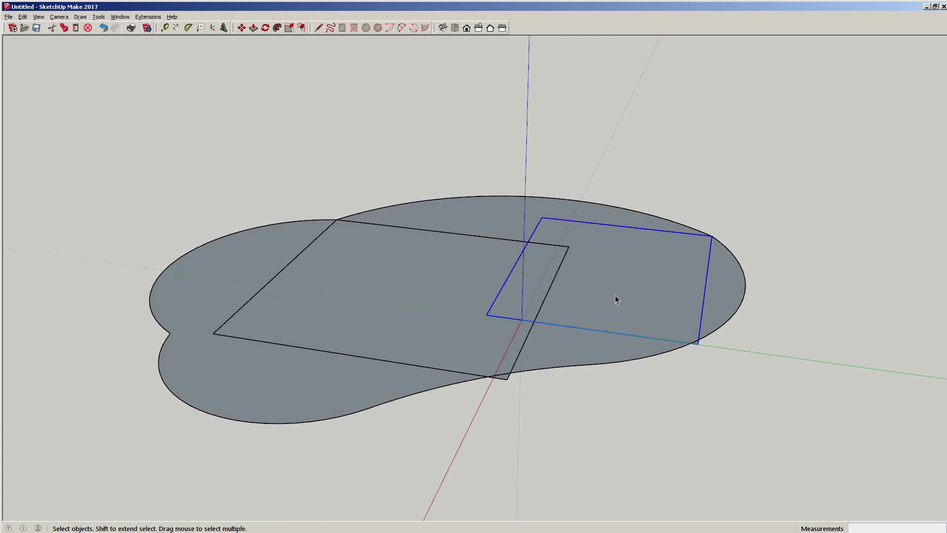
pyautogui.press('Delete')
pyautogui.doubleClick(400, 313)
pyautogui.press('Delete')
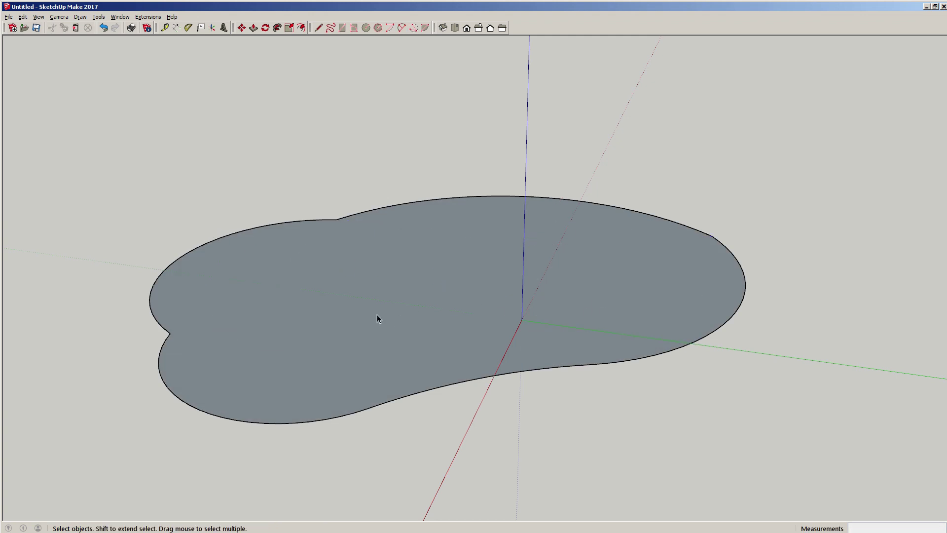
# Flatten the closing arc by moving its midpoint inward about 3.24 ft so it blends into the adjoining arc
pyautogui.moveTo(321, 320); pyautogui.dragTo(609, 299, button='middle')
pyautogui.press('space')
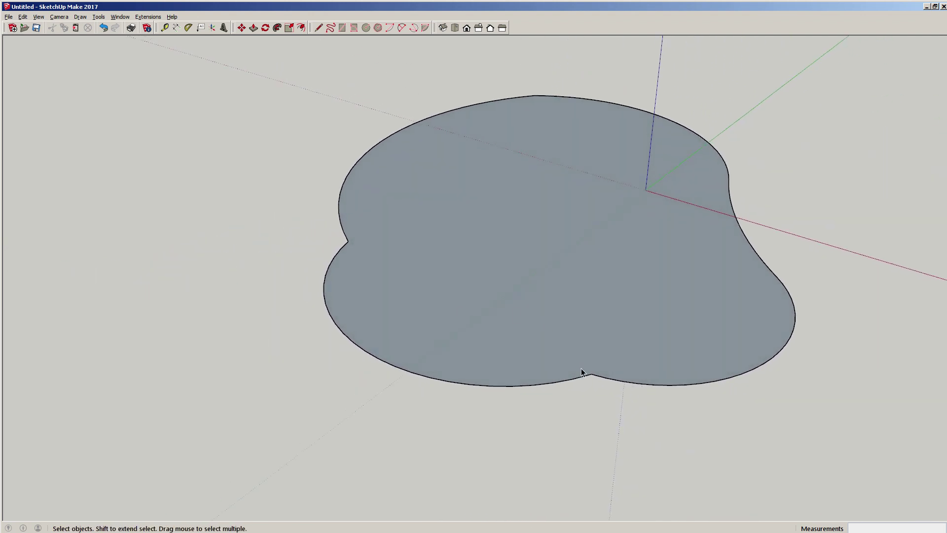
pyautogui.scroll(2, 614, 387)
pyautogui.moveTo(640, 296); pyautogui.dragTo(349, 232, button='middle')
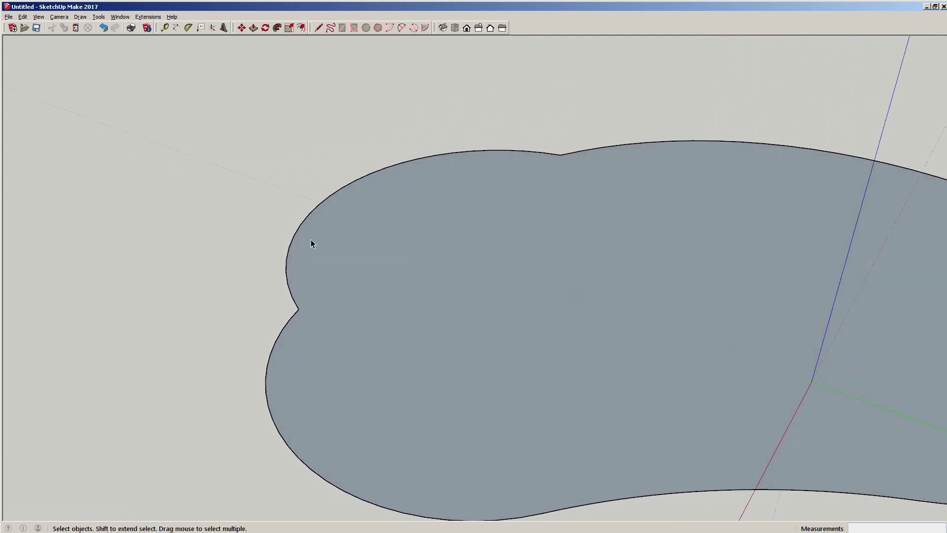
pyautogui.press('m')
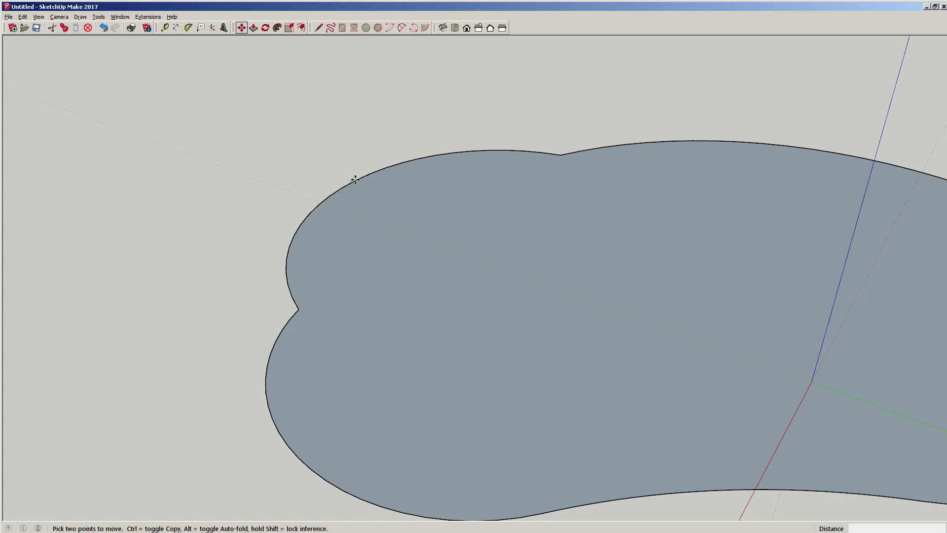
pyautogui.click(355, 179)
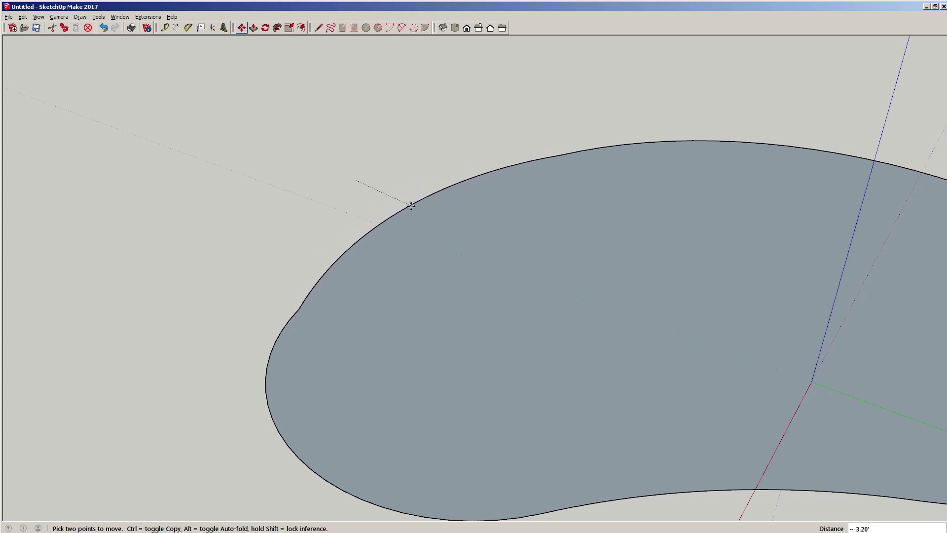
pyautogui.click(412, 205)
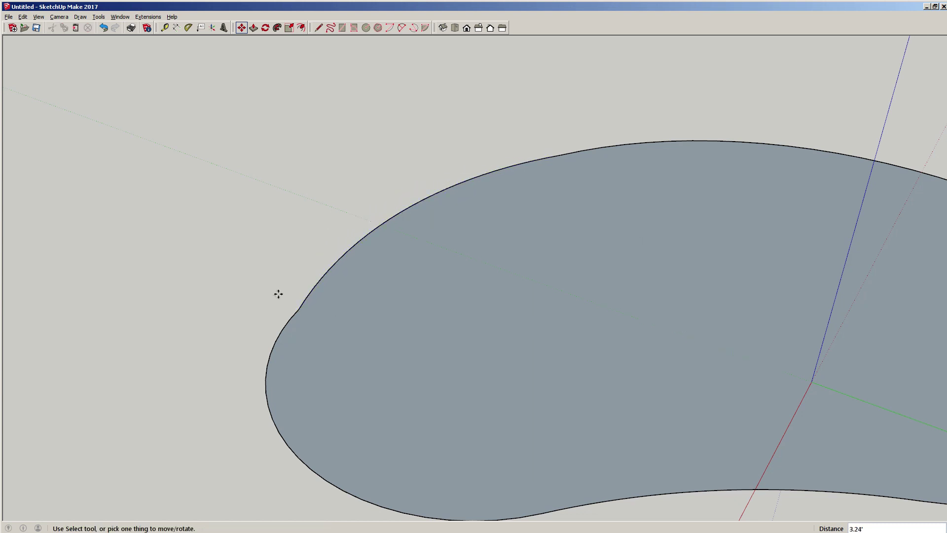
# Shift the joint between the closing arc and the rounded end arc inward, and reduce the end arc's bulge by about 0.78 ft
pyautogui.click(299, 309)
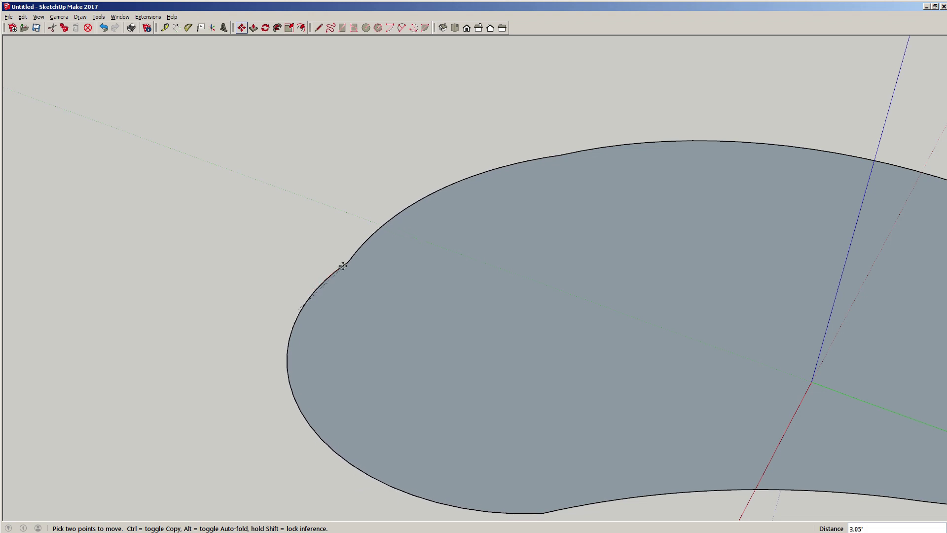
pyautogui.click(319, 311)
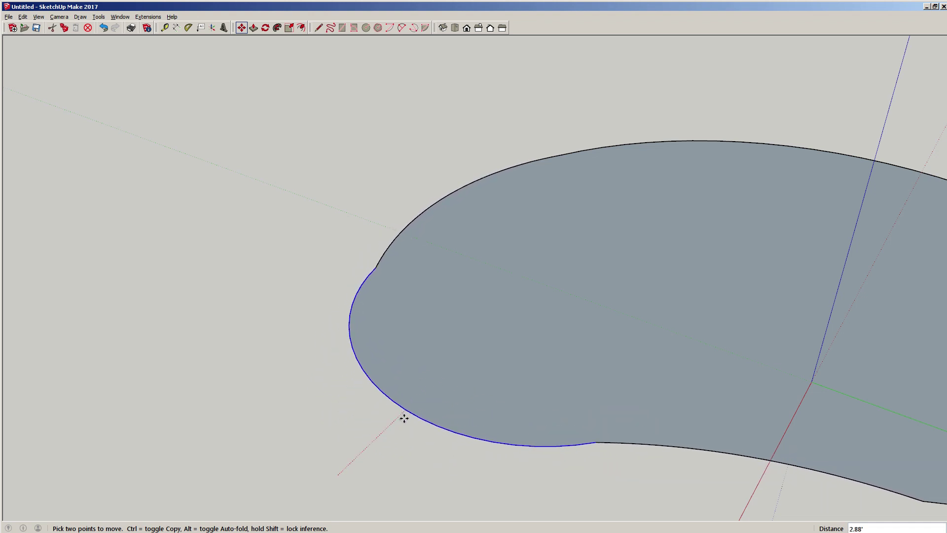
pyautogui.click(393, 429)
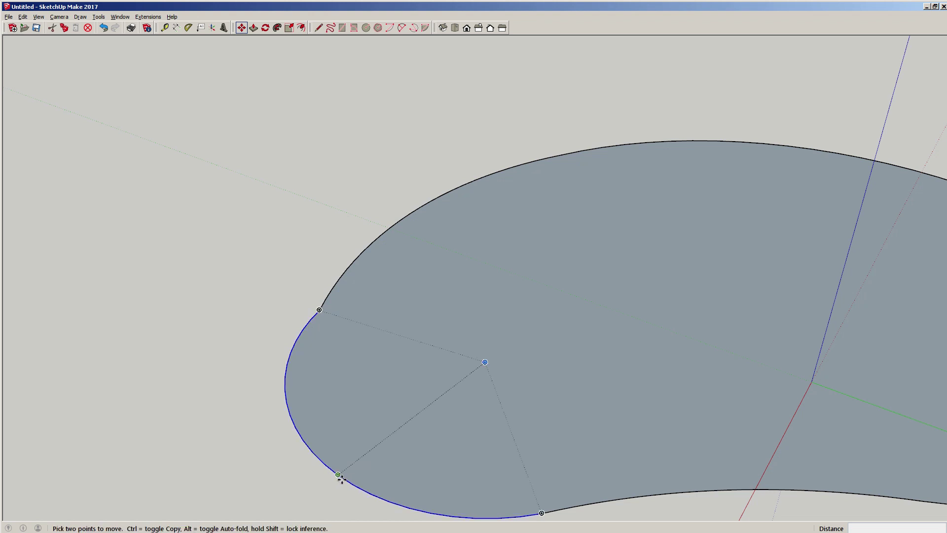
pyautogui.click(313, 452)
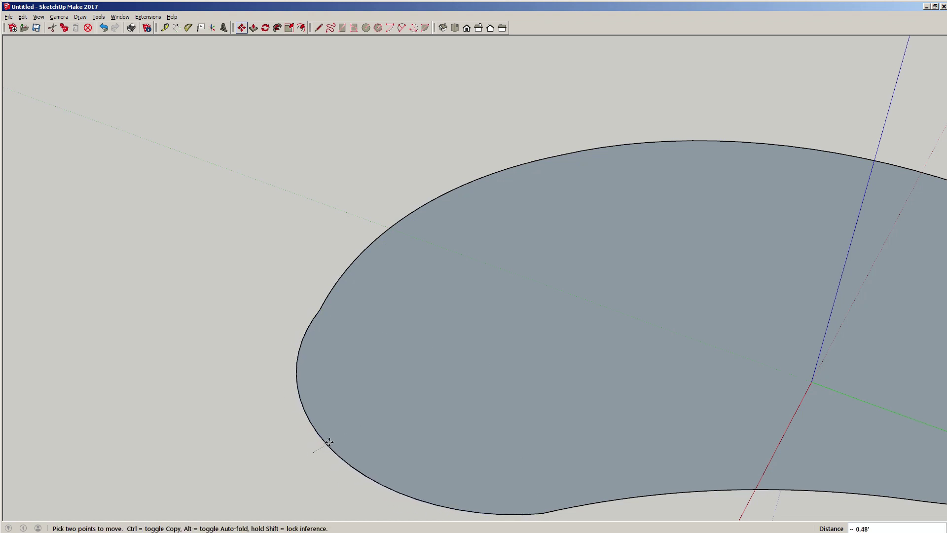
pyautogui.click(336, 438)
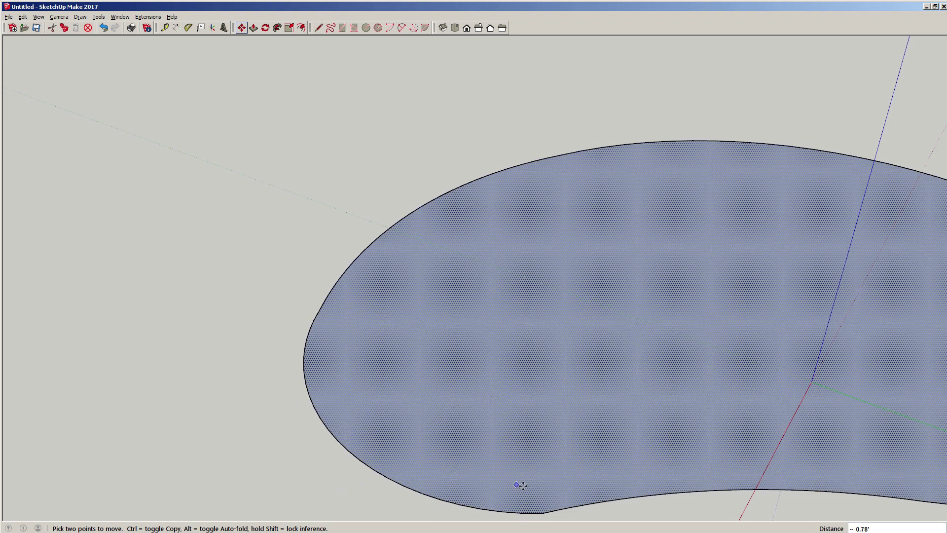
# Move the joint between the rounded end arc and the concave front arc inward about 0.9 ft to soften the transition
pyautogui.click(546, 512)
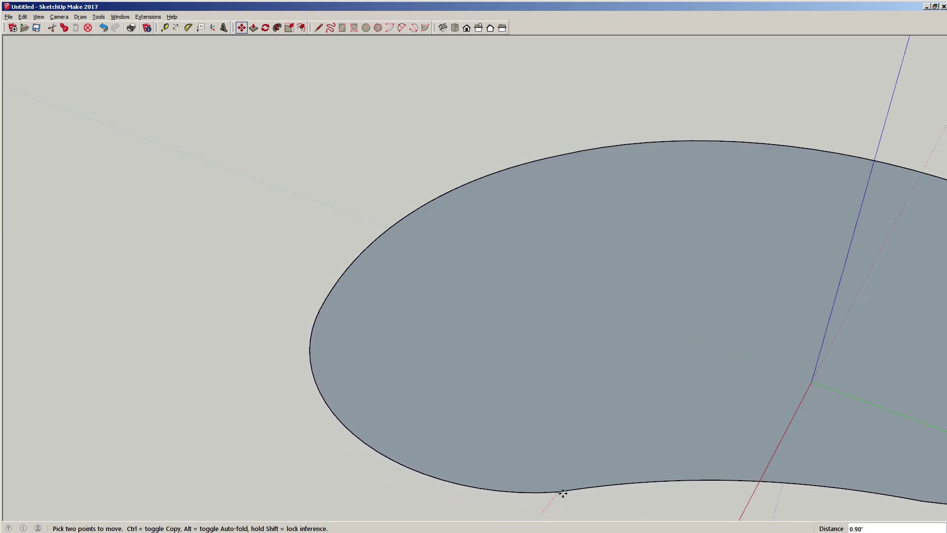
pyautogui.click(563, 490)
pyautogui.scroll(-5, 422, 348)
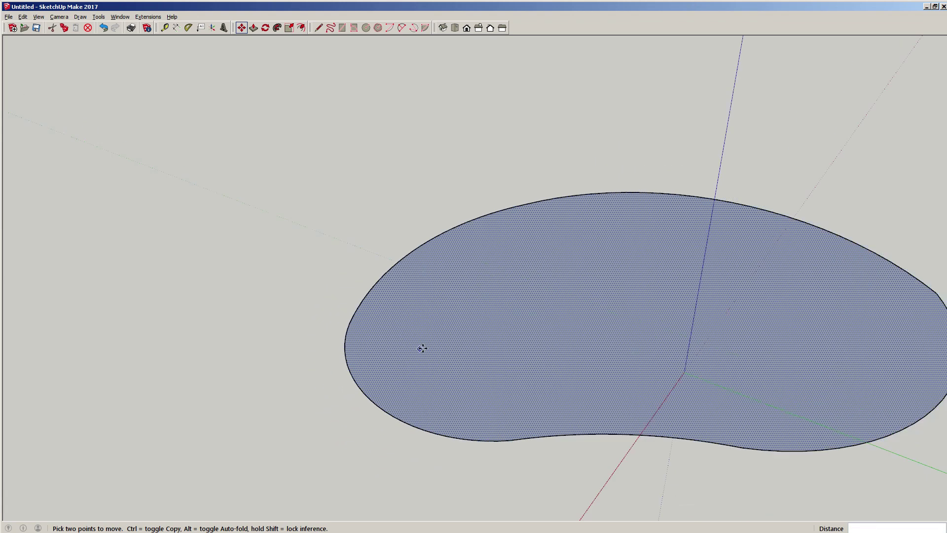
pyautogui.press('space')
pyautogui.moveTo(655, 377); pyautogui.dragTo(380, 299, button='middle')
pyautogui.scroll(2, 348, 348)
pyautogui.scroll(1, 372, 304)
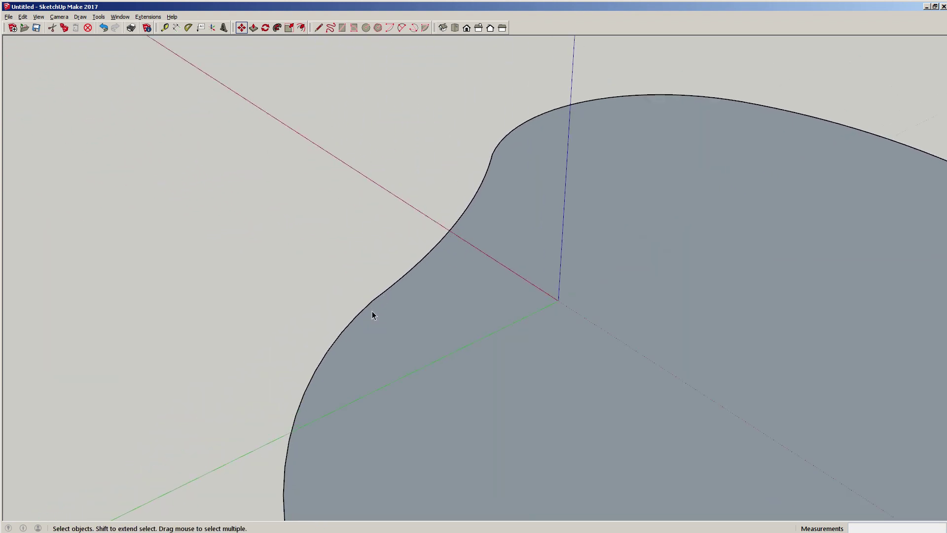
pyautogui.scroll(-3, 374, 310)
pyautogui.moveTo(528, 366); pyautogui.dragTo(419, 430, button='middle')
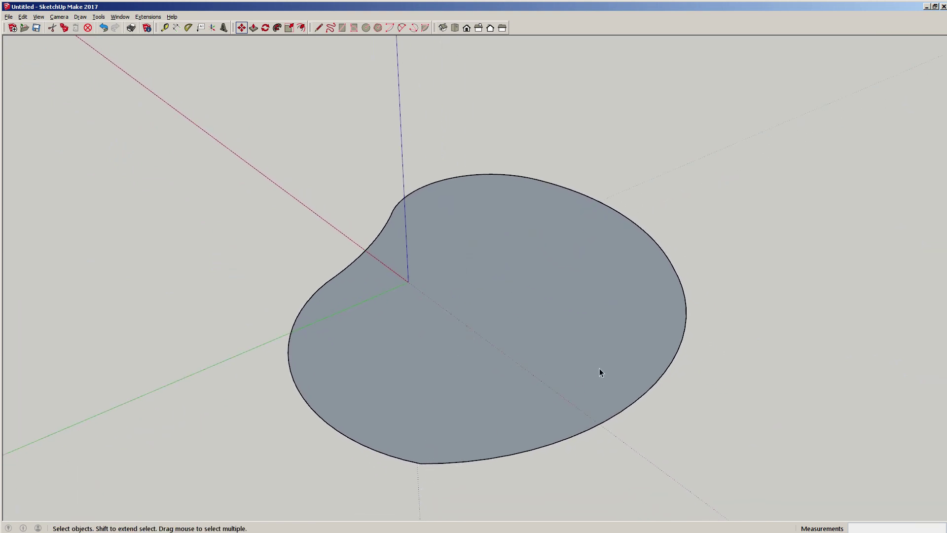
pyautogui.press('a')
pyautogui.click(422, 462)
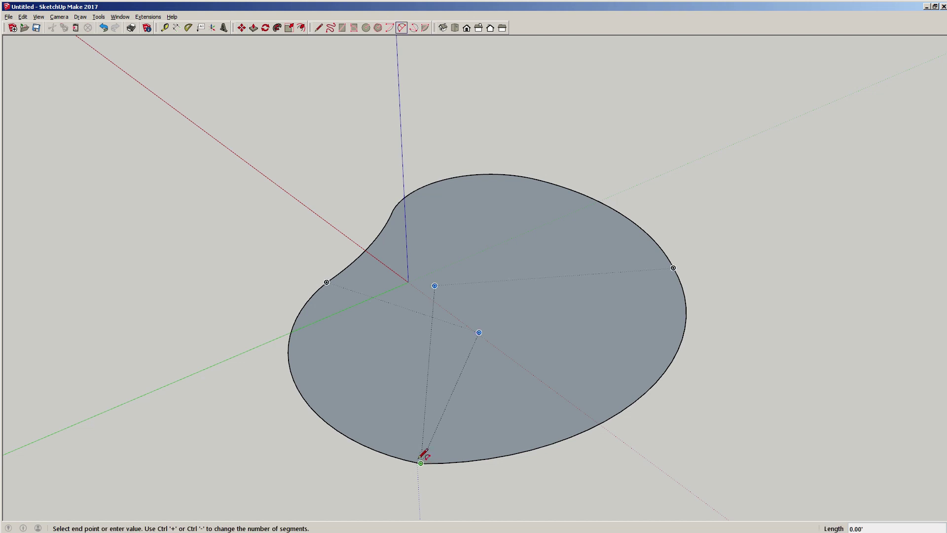
pyautogui.press('Escape')
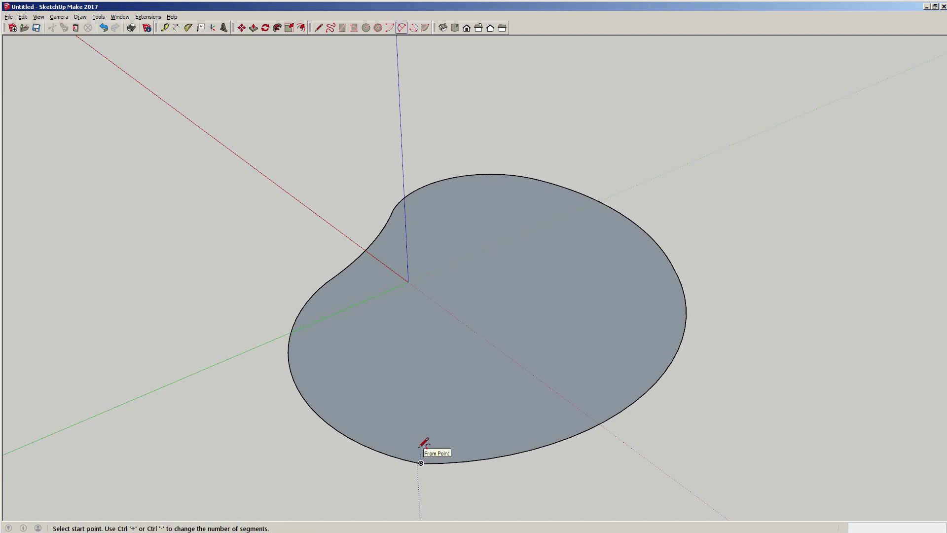
# Move the sharp joint between the long back arc and the opposite end arc inward about 1.79 ft
pyautogui.press('m')
pyautogui.click(421, 463)
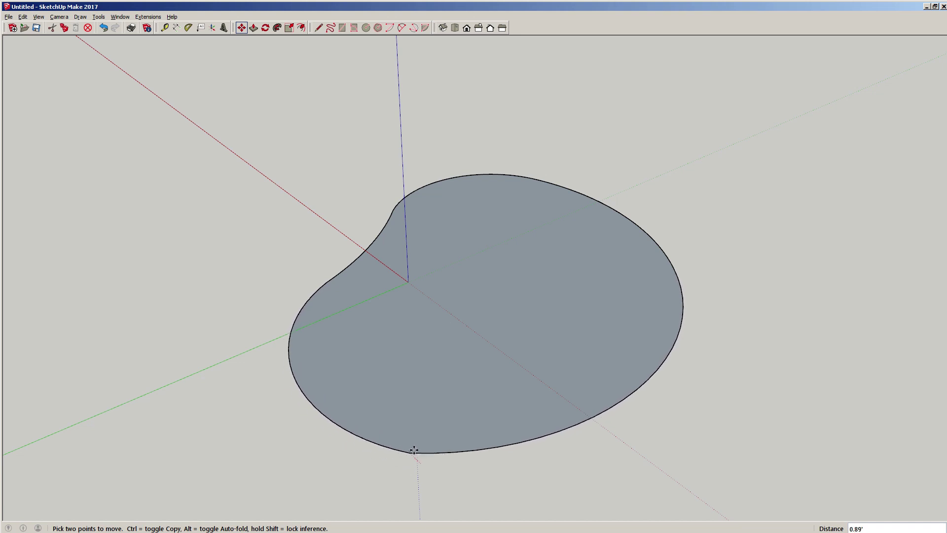
pyautogui.click(425, 434)
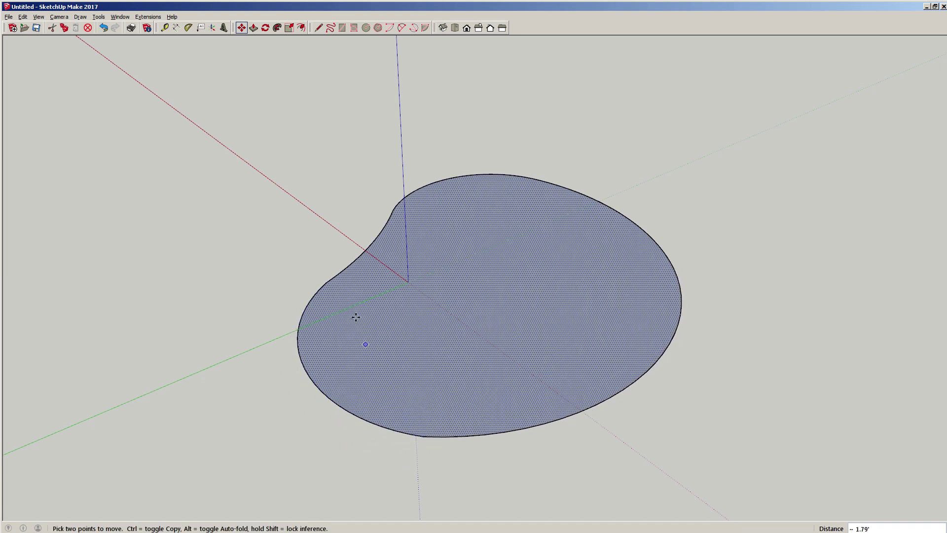
# Reposition the joint where that end arc meets the concave front arc, lengthening the concave arc
pyautogui.scroll(2, 356, 317)
pyautogui.click(317, 283)
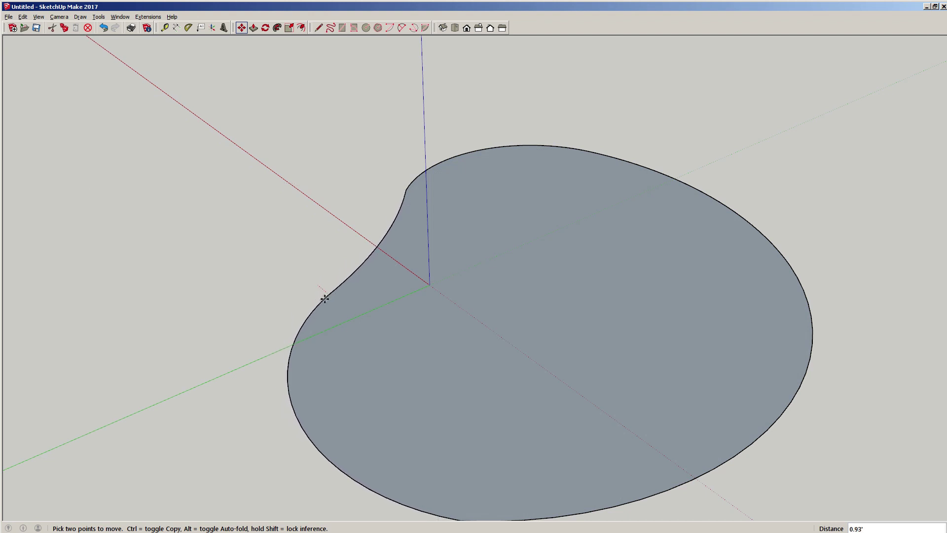
pyautogui.click(302, 308)
pyautogui.scroll(-2, 323, 303)
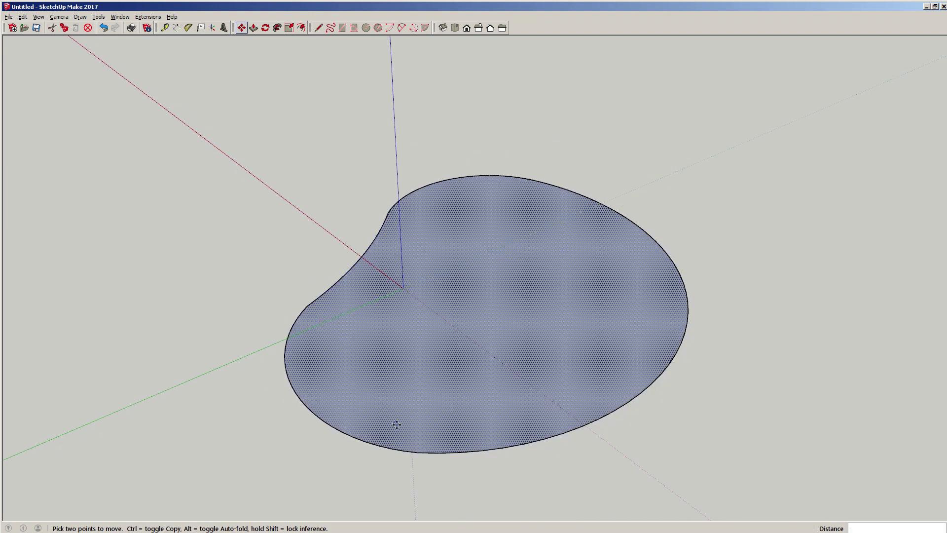
# Fine-tune the joints at both ends of the concave front arc with small moves, and clear the selection
pyautogui.scroll(2, 377, 213)
pyautogui.click(393, 208)
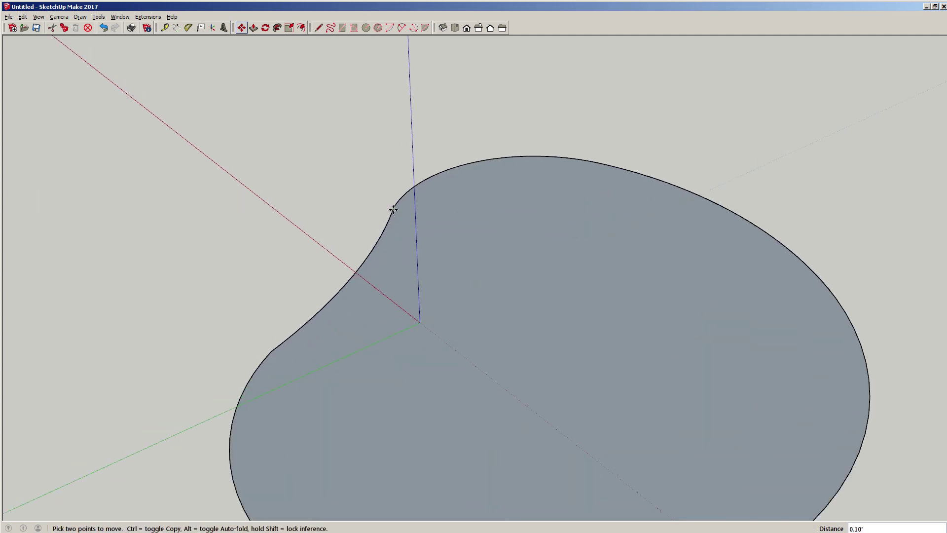
pyautogui.moveTo(416, 302); pyautogui.dragTo(239, 247, button='middle')
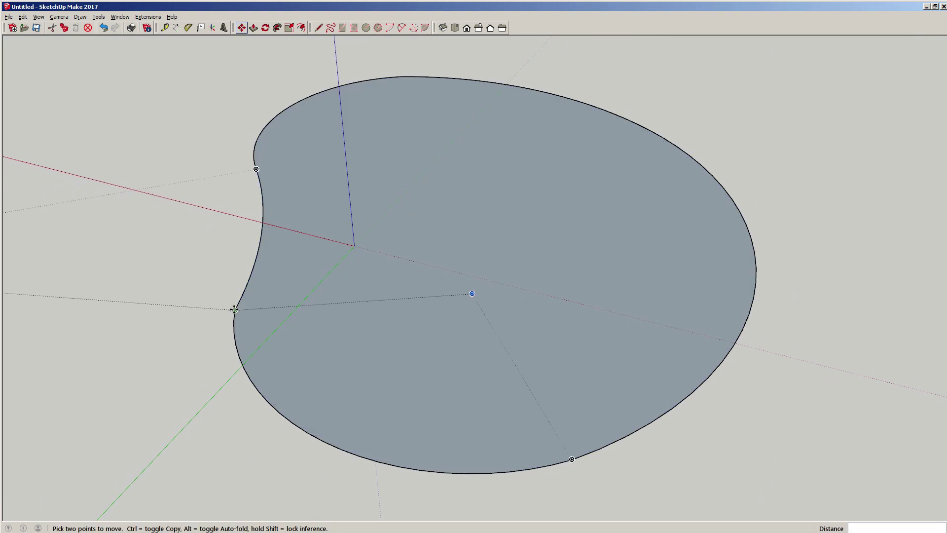
pyautogui.moveTo(240, 302); pyautogui.dragTo(257, 311)
pyautogui.moveTo(323, 232); pyautogui.dragTo(457, 285, button='middle')
pyautogui.hotkey('ctrl', 't')
pyautogui.press('space')
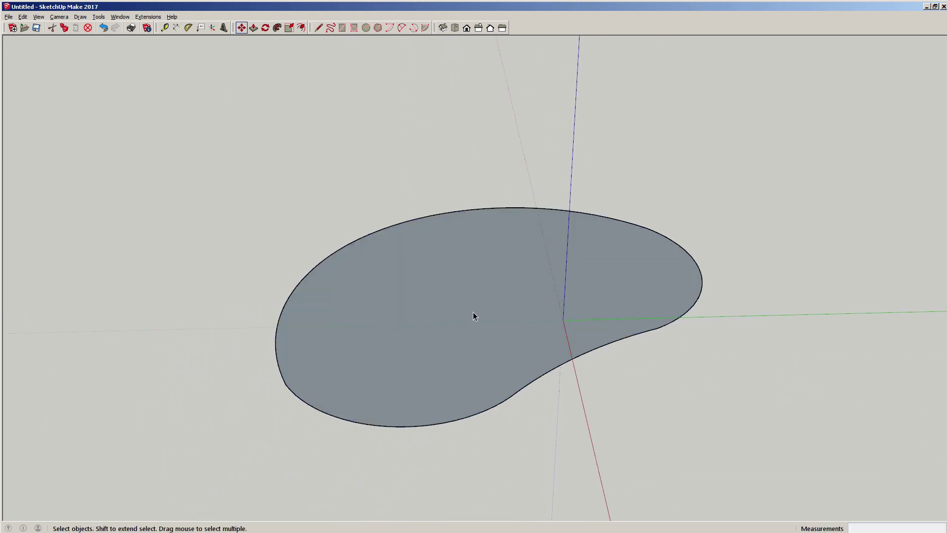
# Place two crossing Tape Measure guides from the back arc, one to the concave front edge and one to the kink at the wide end
pyautogui.click(176, 28)
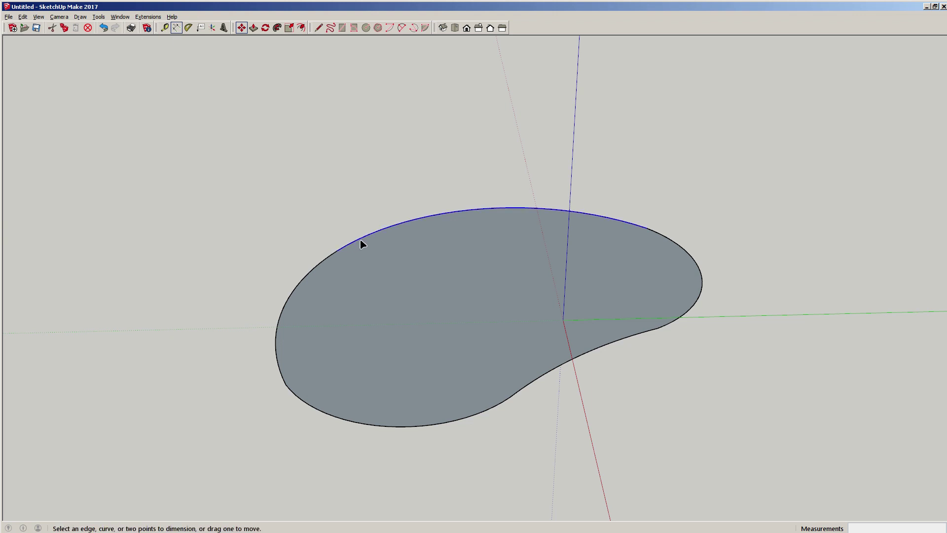
pyautogui.click(165, 29)
pyautogui.click(383, 226)
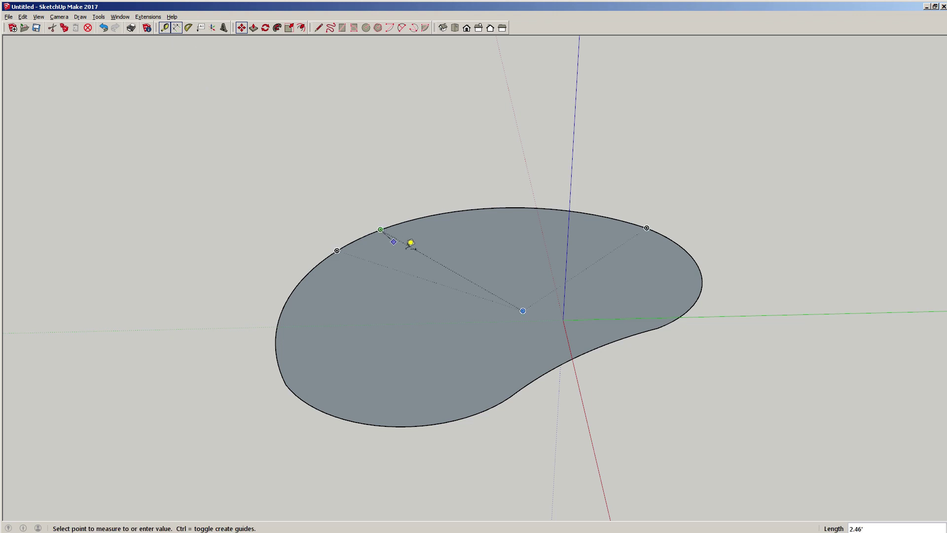
pyautogui.click(589, 345)
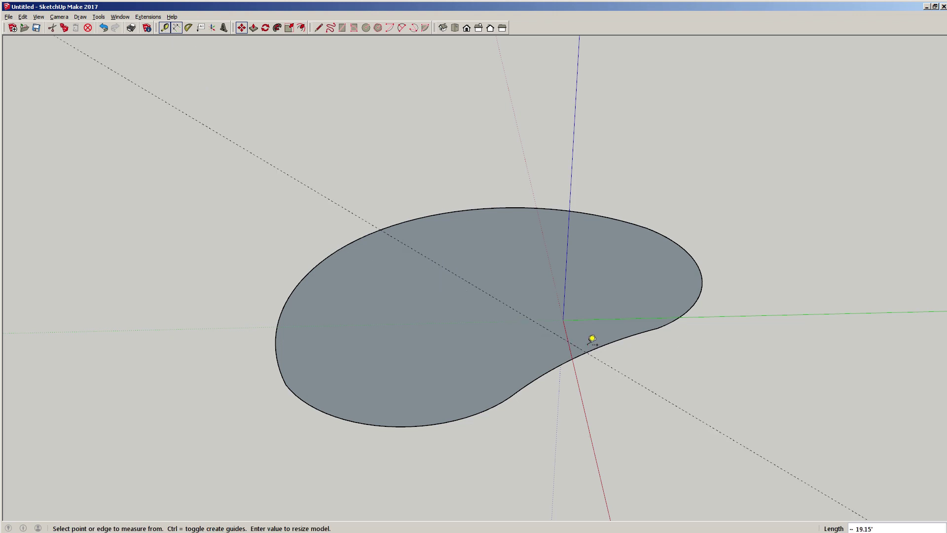
pyautogui.click(594, 215)
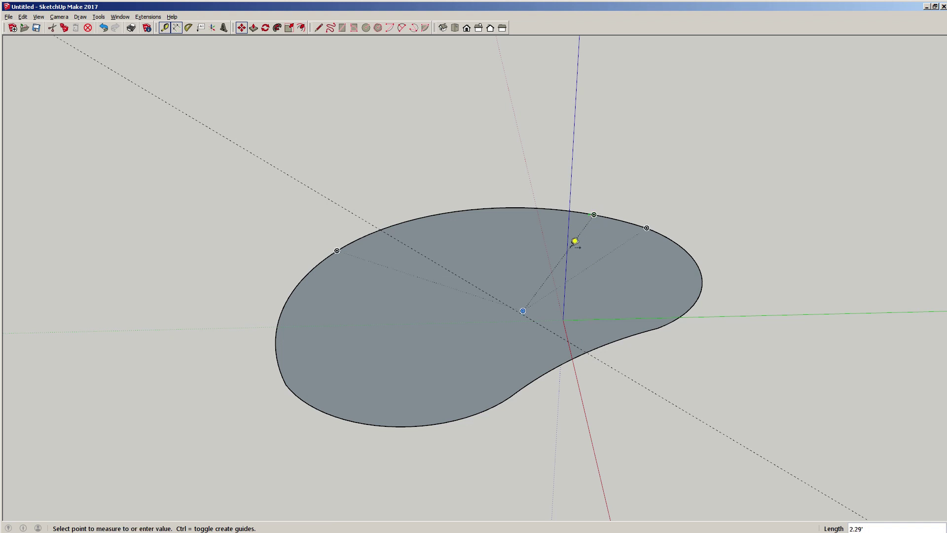
pyautogui.click(297, 384)
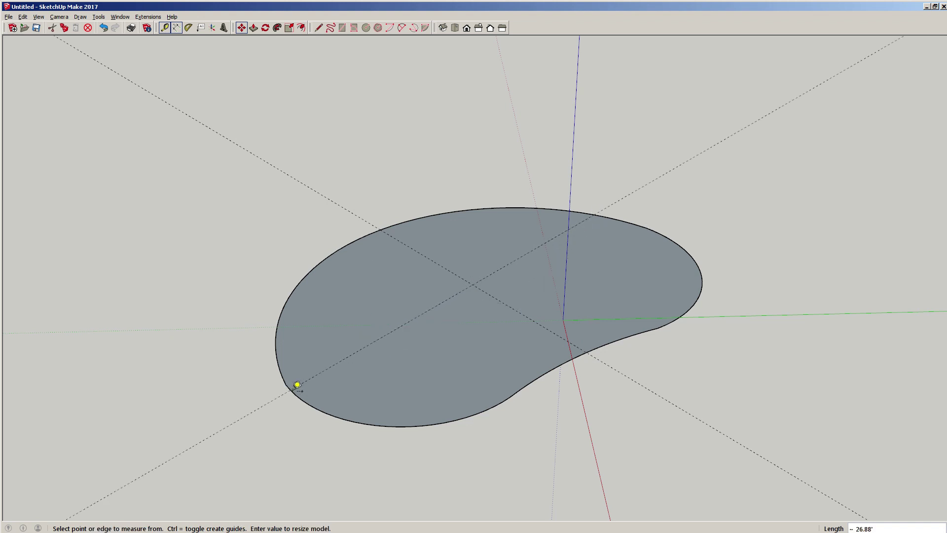
# Delete the construction guides crossing the kidney-shaped face
pyautogui.press('space')
pyautogui.click(433, 305)
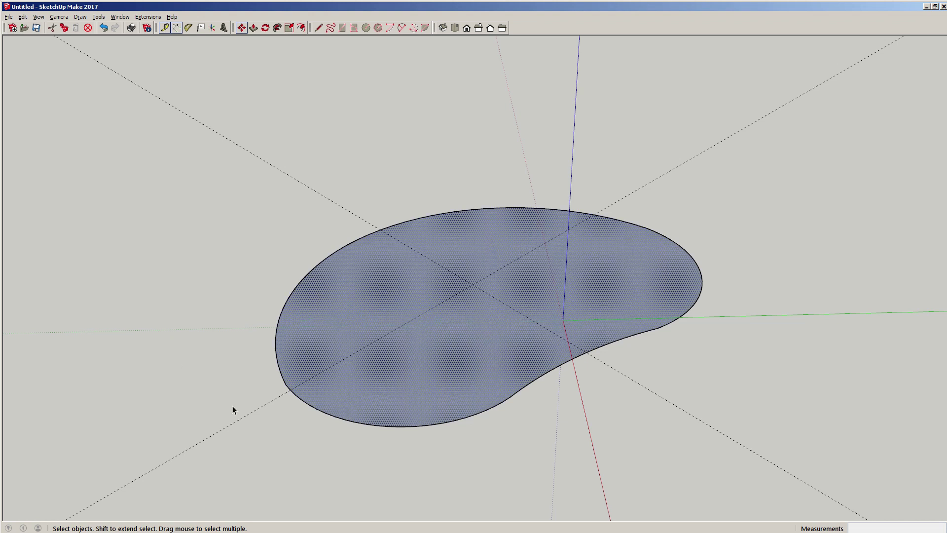
pyautogui.click(264, 405)
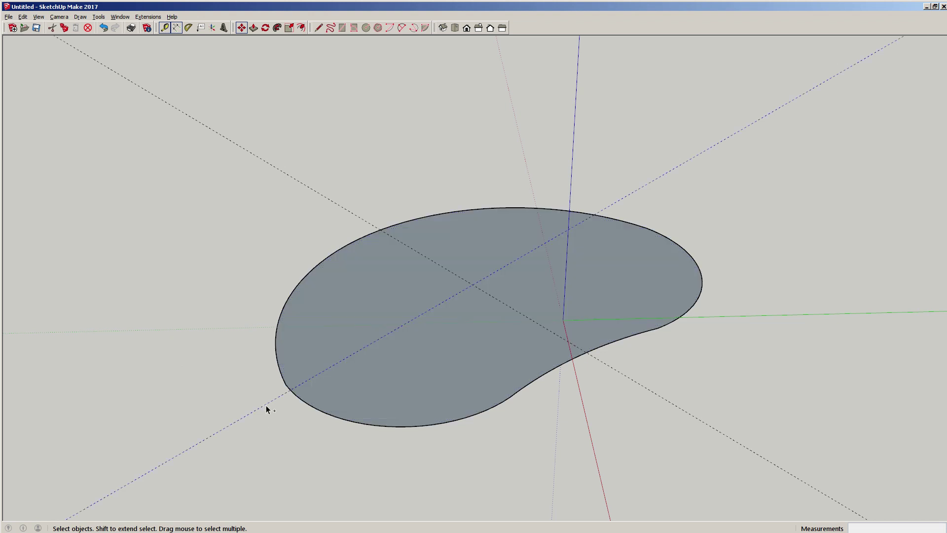
pyautogui.press('Delete')
# Try to move the concave arc about 1.6 feet into the kidney shape
pyautogui.moveTo(335, 315); pyautogui.dragTo(373, 375, button='middle')
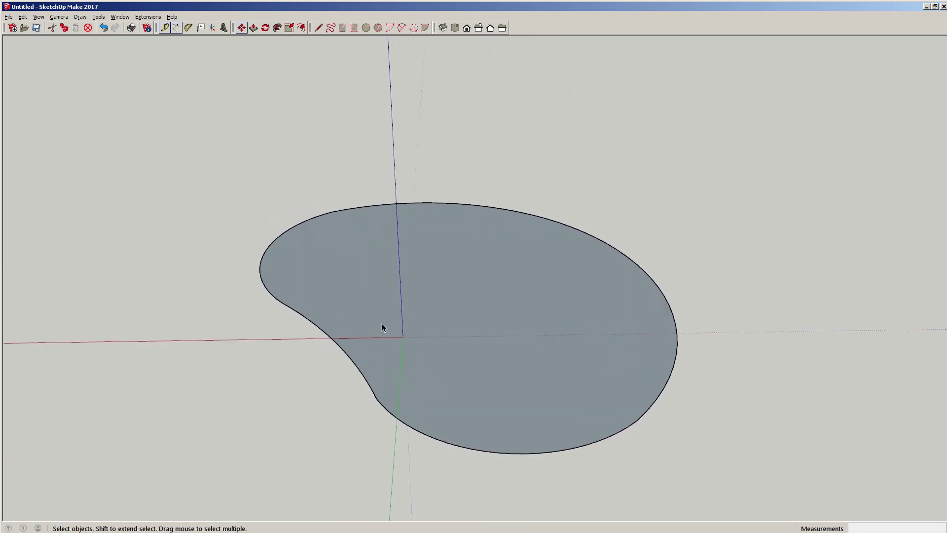
pyautogui.click(400, 340)
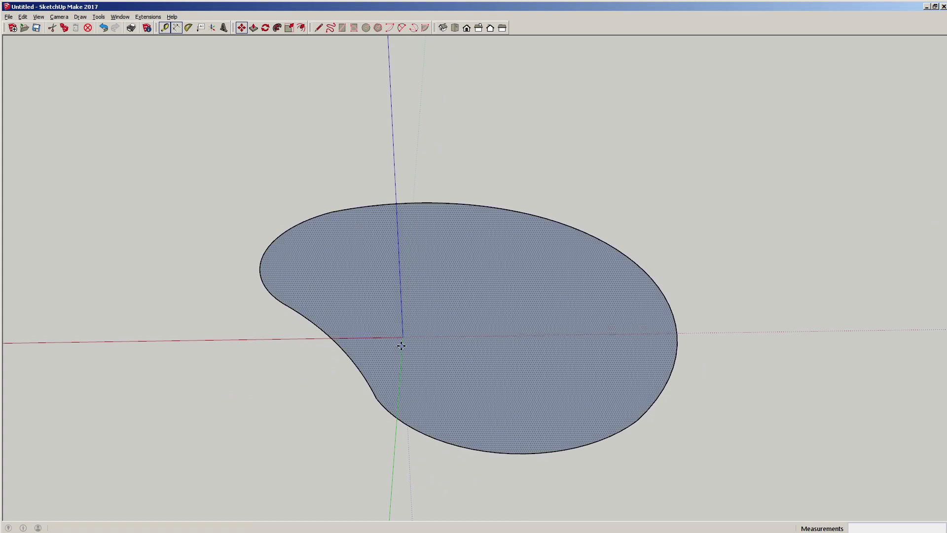
pyautogui.press('m')
pyautogui.scroll(3, 339, 349)
pyautogui.click(338, 348)
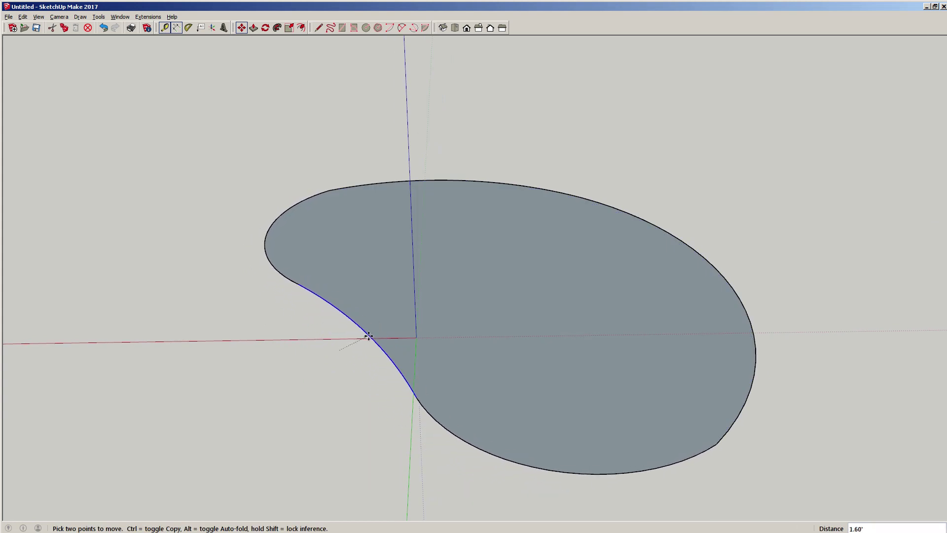
pyautogui.click(364, 335)
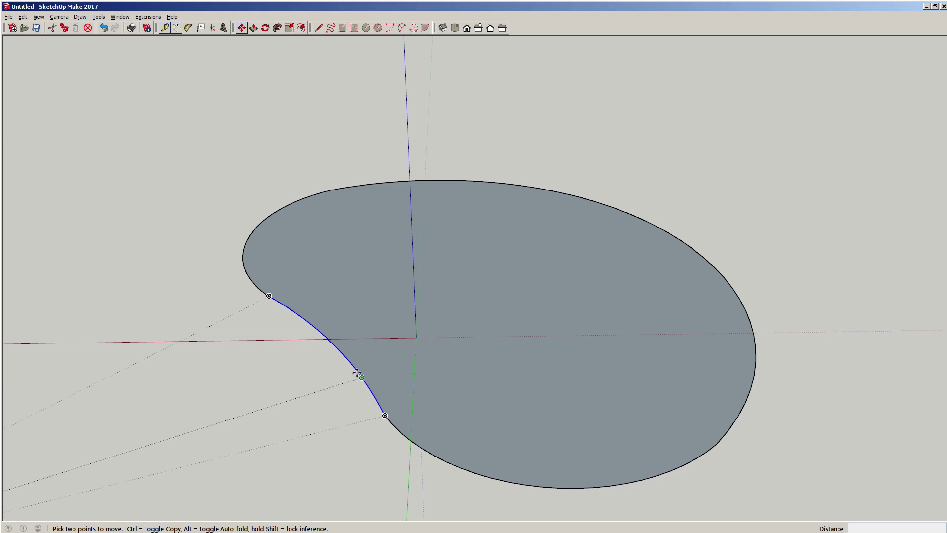
pyautogui.moveTo(383, 353); pyautogui.dragTo(120, 340, button='middle')
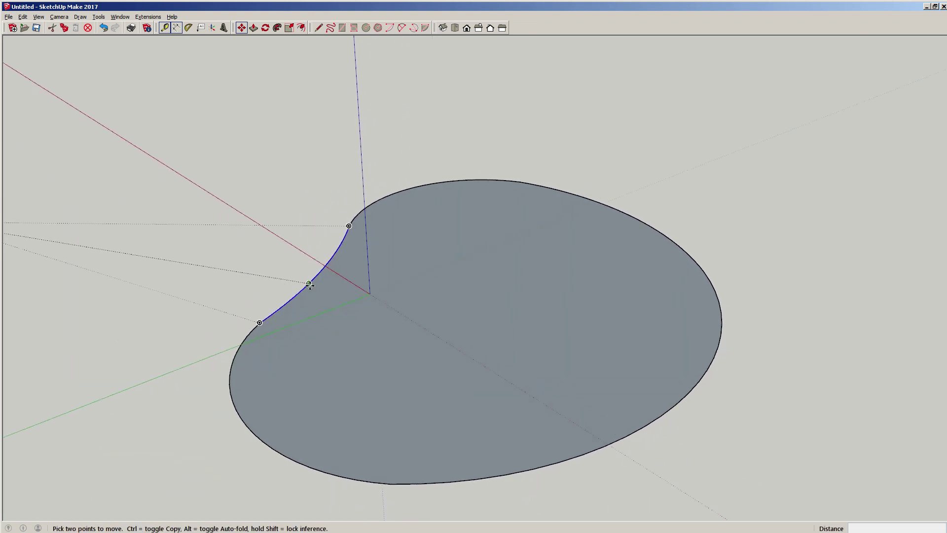
pyautogui.press('space')
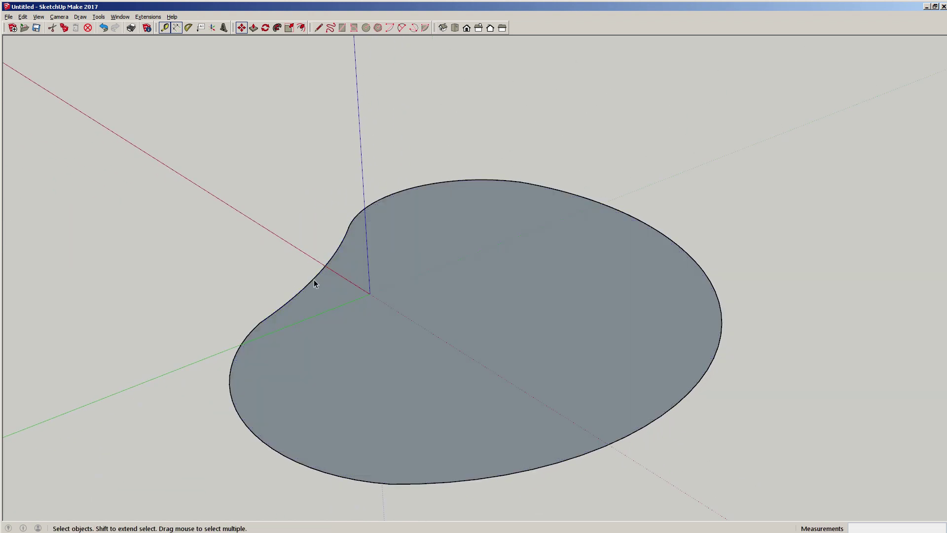
pyautogui.press('m')
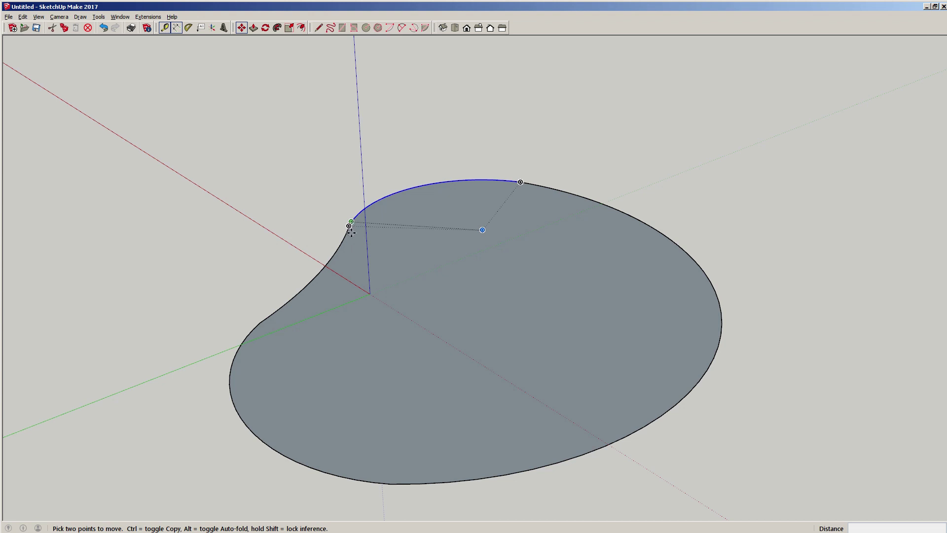
pyautogui.press('space')
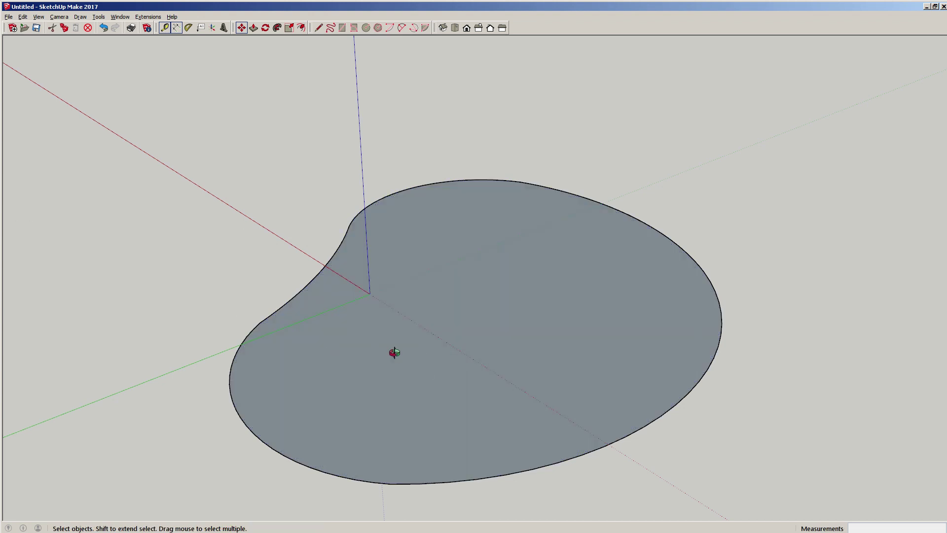
# Move the large rounded arc opposite the concave edge inward by about 4 feet
pyautogui.moveTo(395, 352); pyautogui.dragTo(760, 380, button='middle')
pyautogui.moveTo(640, 319); pyautogui.dragTo(393, 233, button='middle')
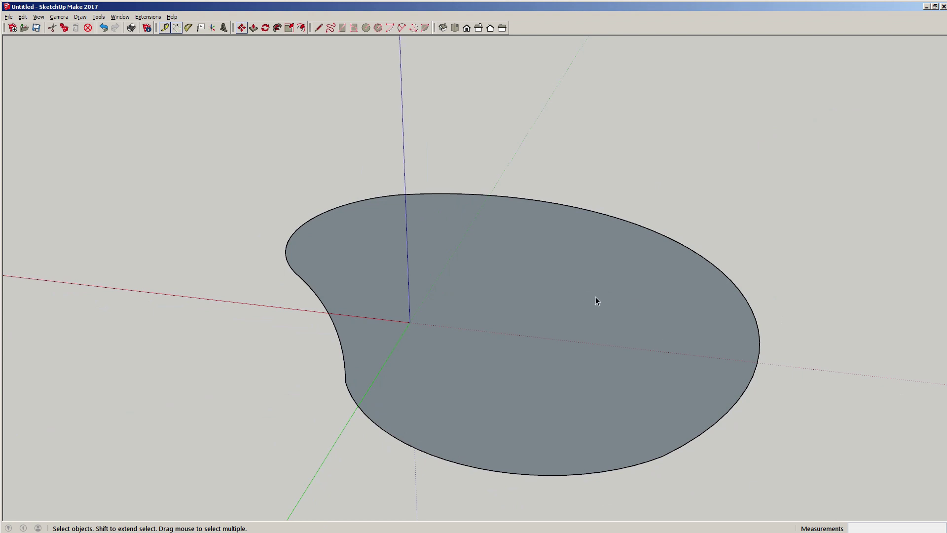
pyautogui.press('m')
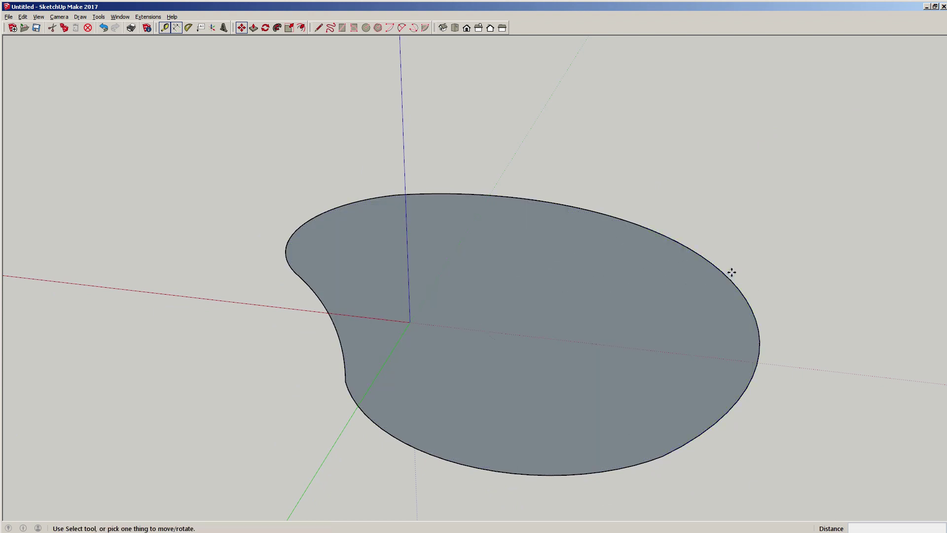
pyautogui.click(745, 298)
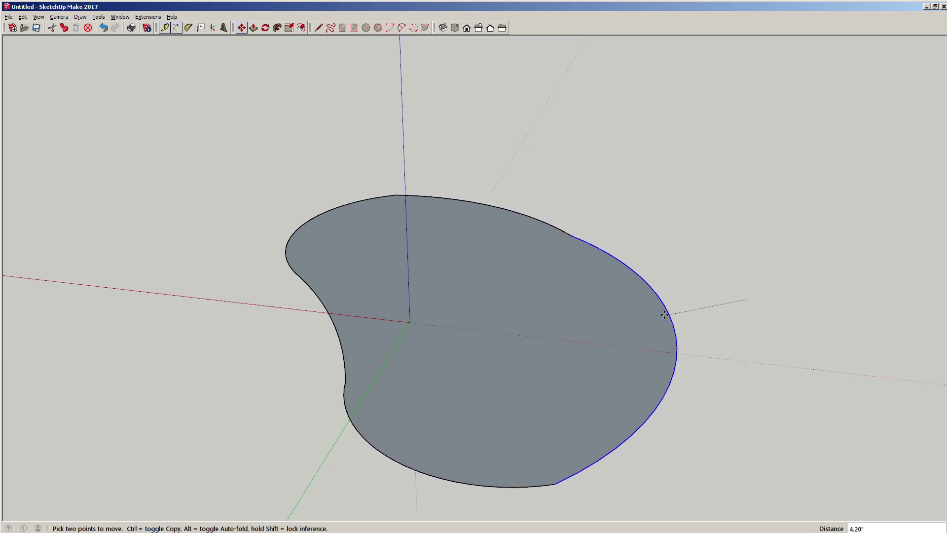
pyautogui.click(592, 287)
# Shift the back joint of the large rounded arc outward to smooth the outline, and try adjusting its front joint
pyautogui.click(563, 235)
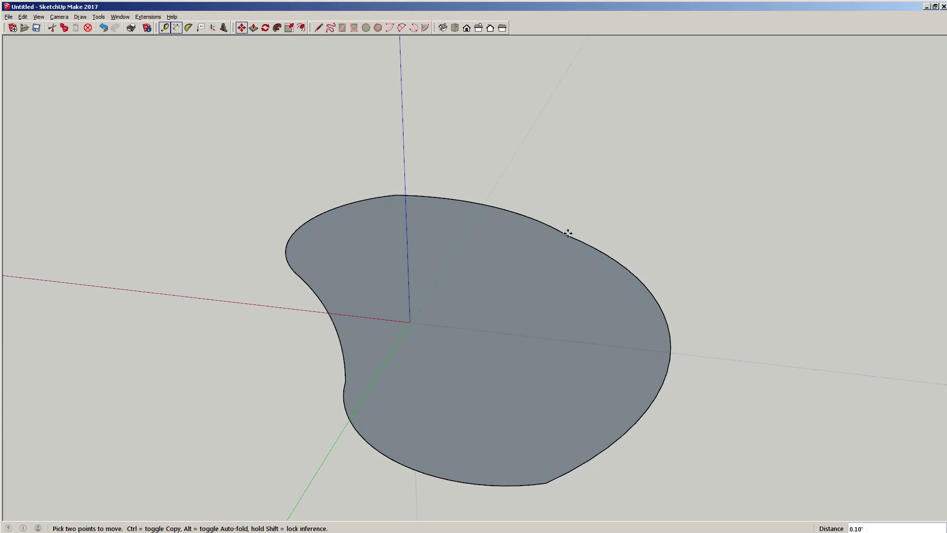
pyautogui.click(548, 217)
pyautogui.click(543, 481)
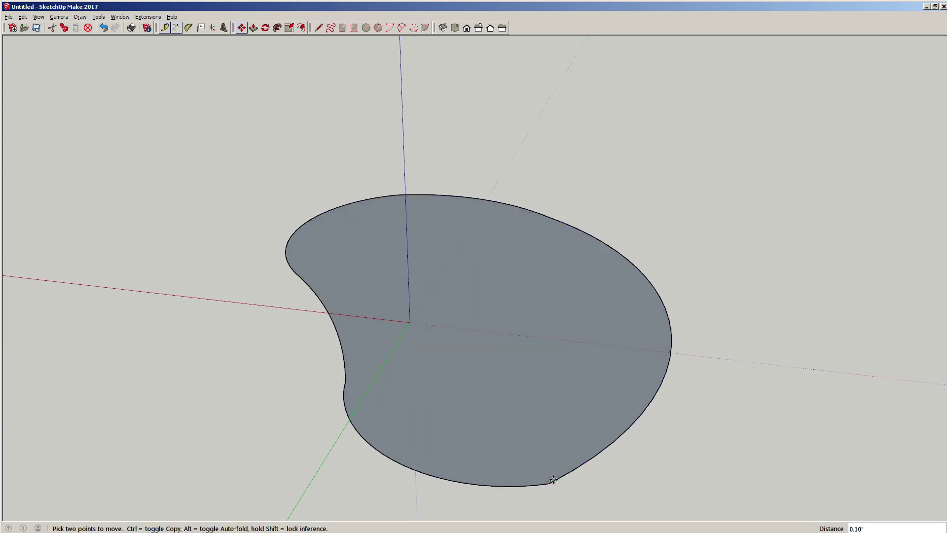
pyautogui.click(565, 465)
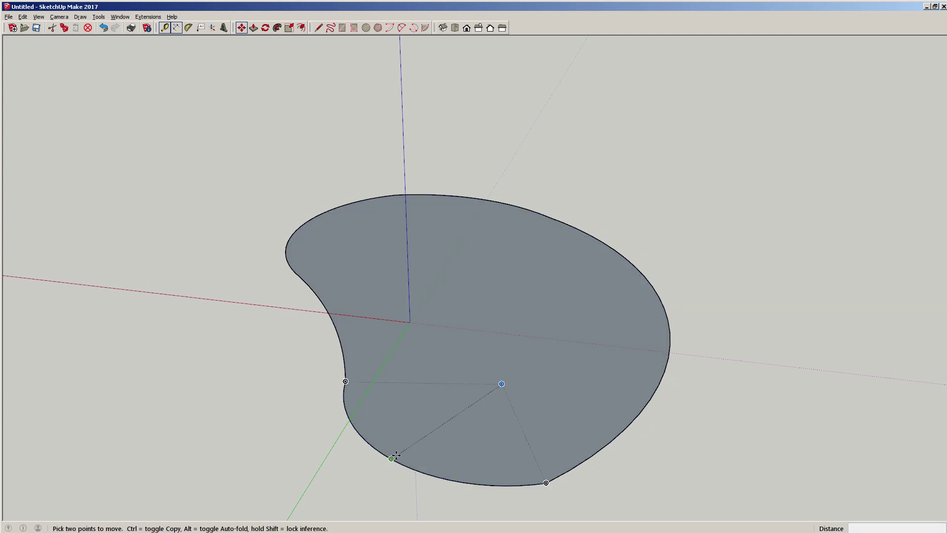
# Push the front arc outward about 0.7 feet and reposition its two end joints, shifting the one at the large arc about 1.7 feet inward
pyautogui.click(395, 454)
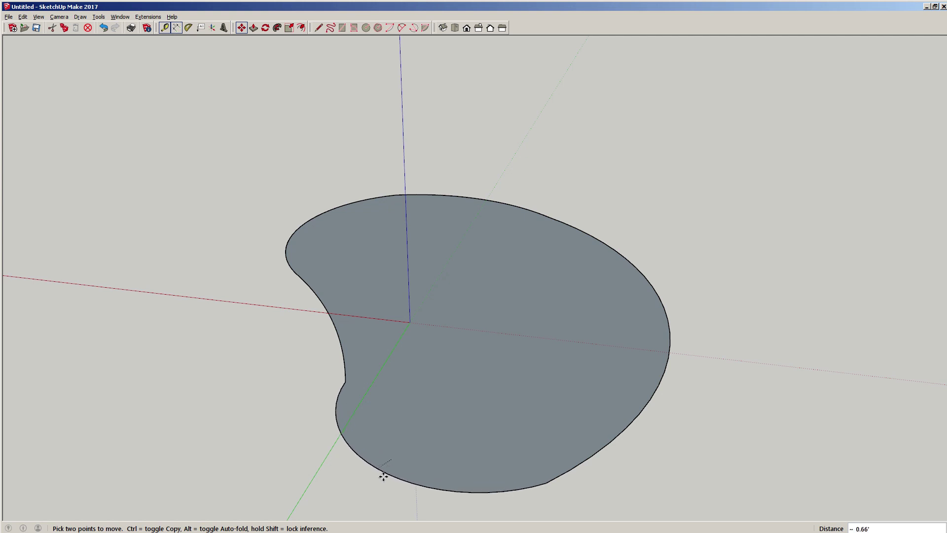
pyautogui.click(382, 473)
pyautogui.click(545, 483)
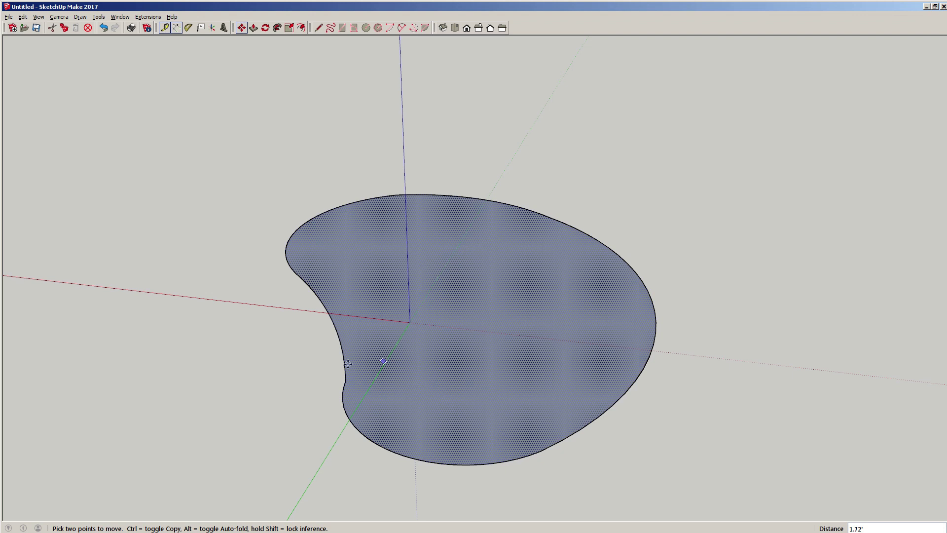
pyautogui.click(344, 380)
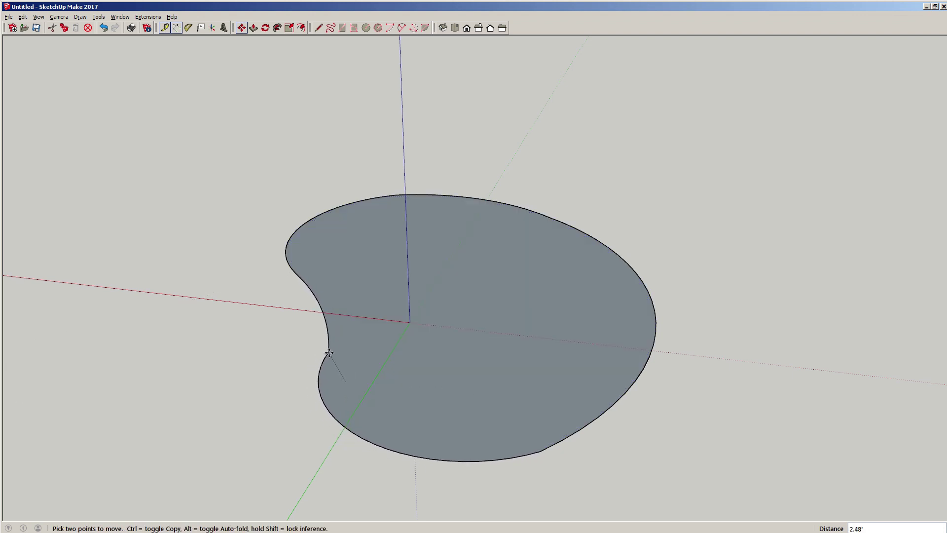
pyautogui.click(317, 346)
# Move the sharp joint at the wide end inward about 0.5 feet to smooth the outline
pyautogui.scroll(2, 301, 295)
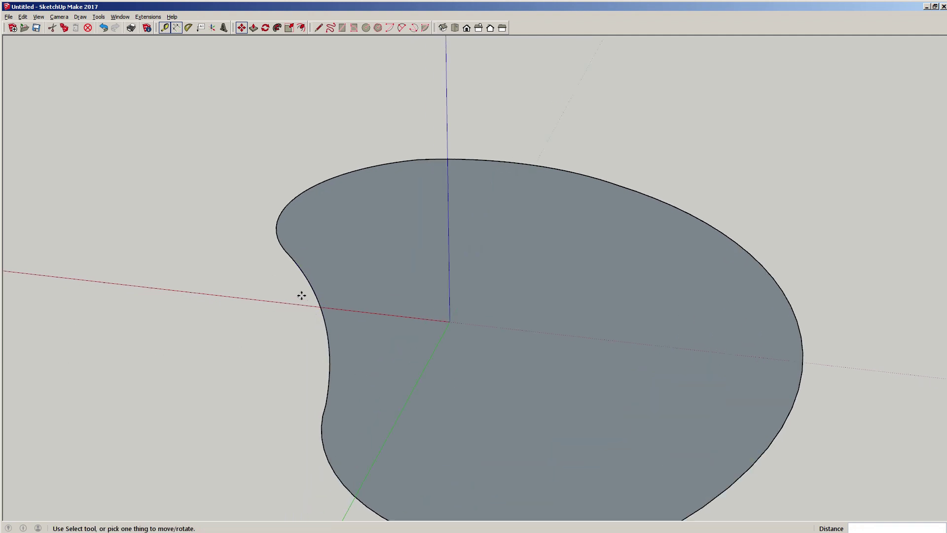
pyautogui.scroll(-5, 481, 391)
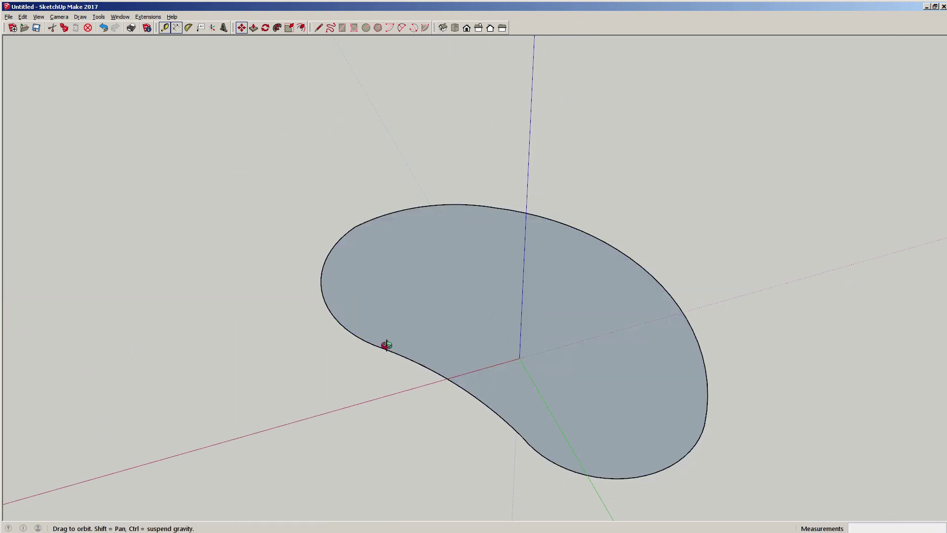
pyautogui.moveTo(385, 343); pyautogui.dragTo(792, 302, button='middle')
pyautogui.press('space')
pyautogui.scroll(2, 309, 373)
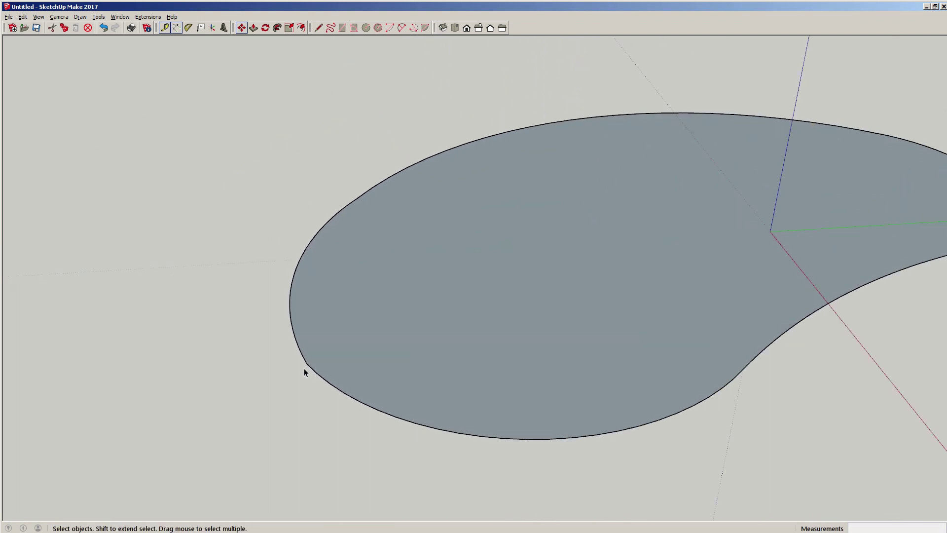
pyautogui.press('m')
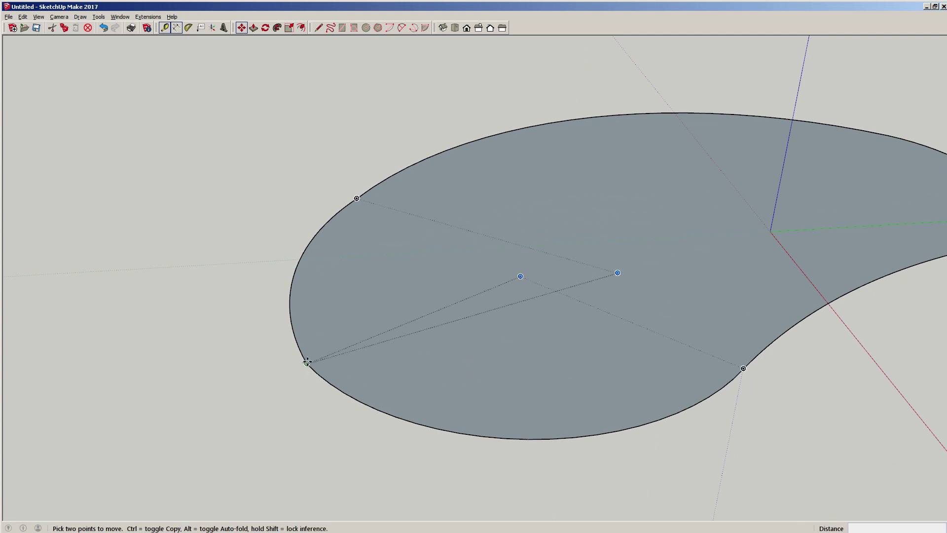
pyautogui.click(306, 362)
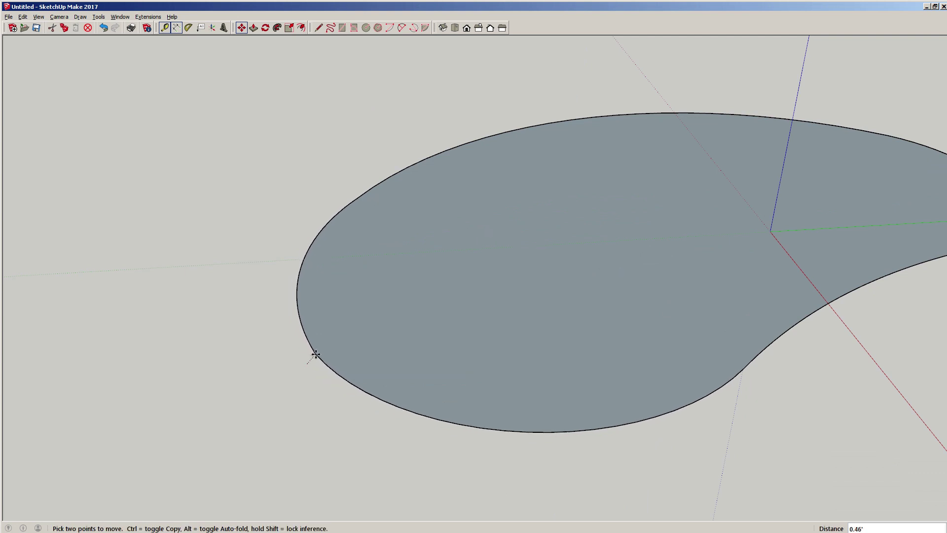
pyautogui.moveTo(316, 354); pyautogui.dragTo(342, 282, button='middle')
pyautogui.scroll(-2, 666, 342)
# Reverse the kidney shape's face and make the face with its edges a group
pyautogui.press('space')
pyautogui.moveTo(687, 328); pyautogui.dragTo(429, 321, button='middle')
pyautogui.doubleClick(422, 303)
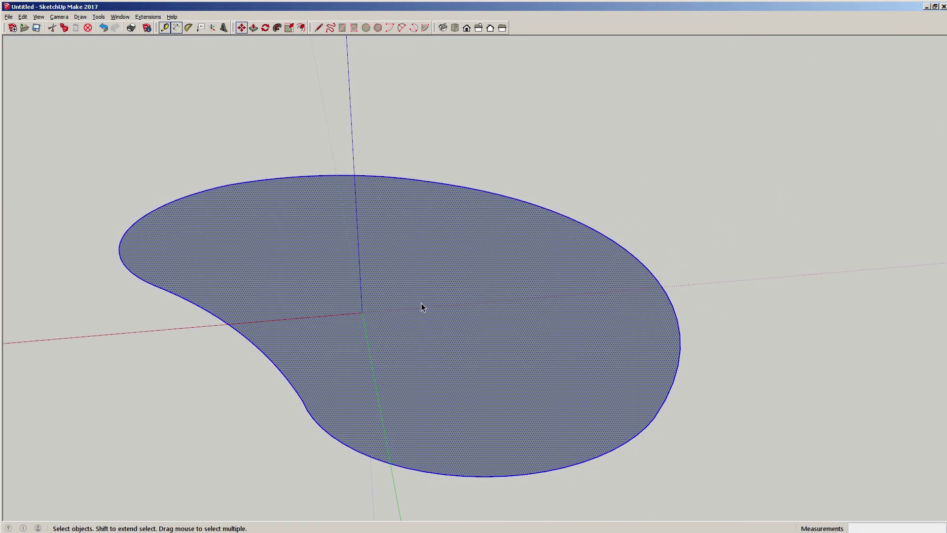
pyautogui.rightClick(421, 304)
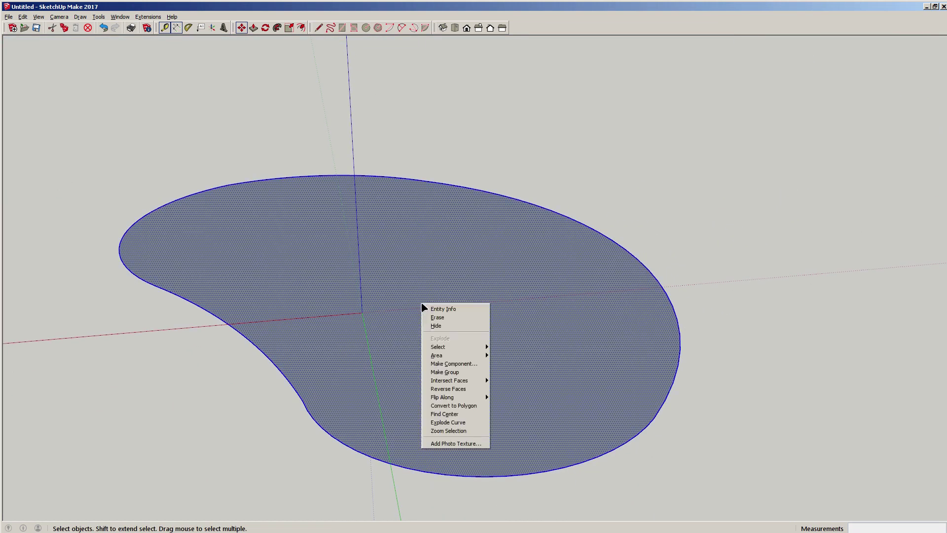
pyautogui.click(434, 388)
pyautogui.rightClick(406, 330)
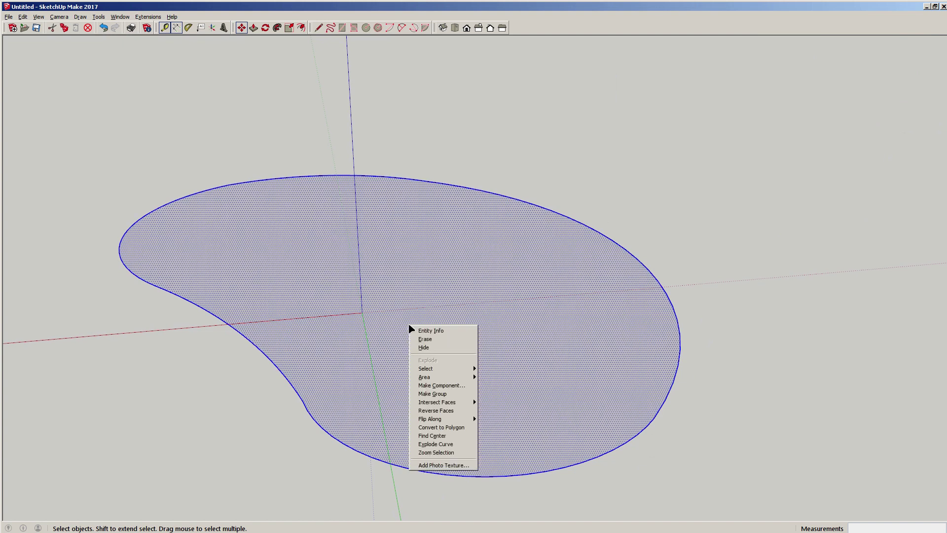
pyautogui.click(428, 392)
# Clear the selection and examine the grouped kidney shape and the bridge model behind it from several angles
pyautogui.moveTo(417, 329); pyautogui.dragTo(448, 299, button='middle')
pyautogui.scroll(-2, 309, 283)
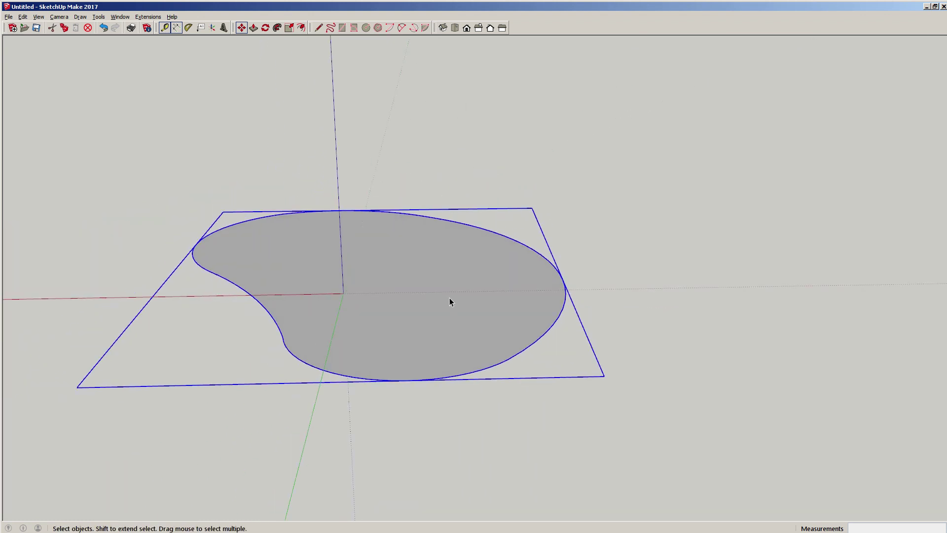
pyautogui.hotkey('ctrl', 't')
pyautogui.moveTo(299, 283); pyautogui.dragTo(523, 284, button='middle')
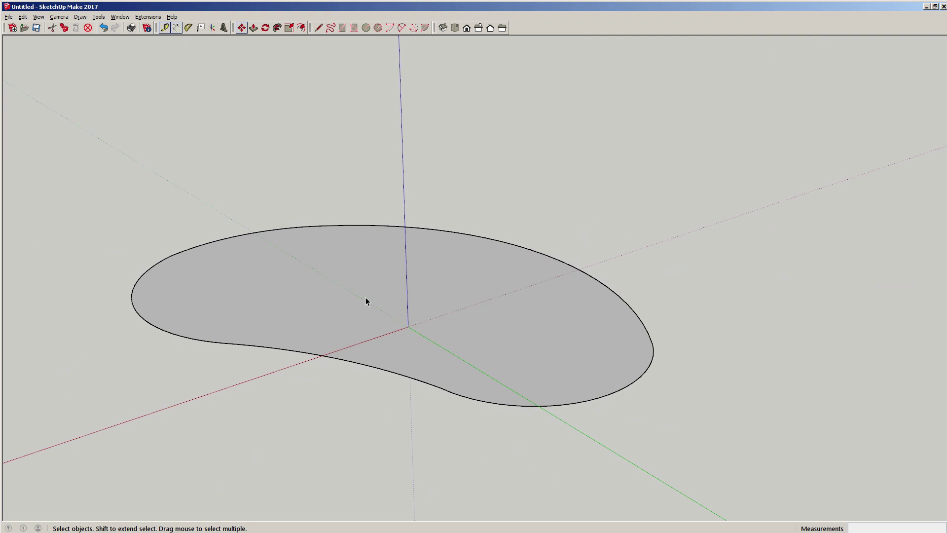
pyautogui.moveTo(500, 314); pyautogui.dragTo(469, 355, button='middle')
pyautogui.moveTo(338, 401); pyautogui.dragTo(482, 365, button='middle')
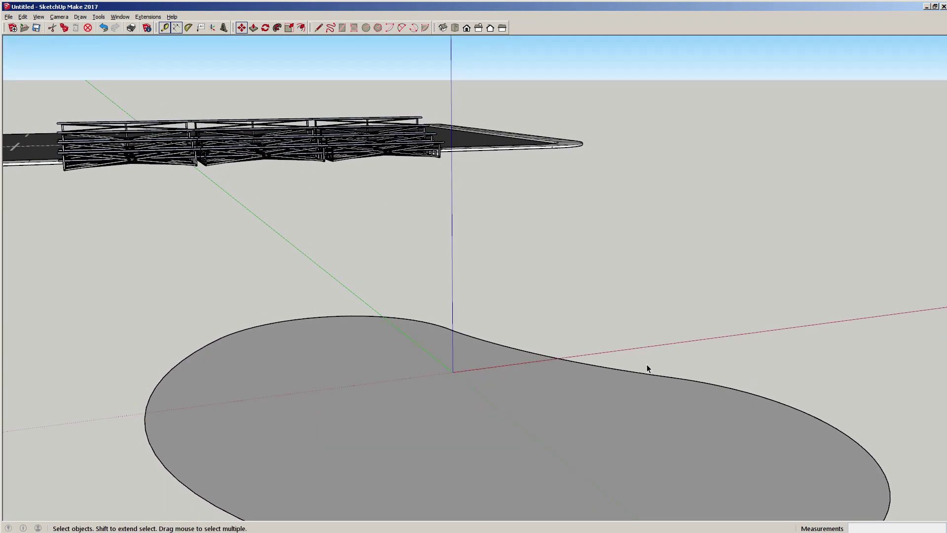
pyautogui.moveTo(457, 431); pyautogui.dragTo(387, 342, button='middle')
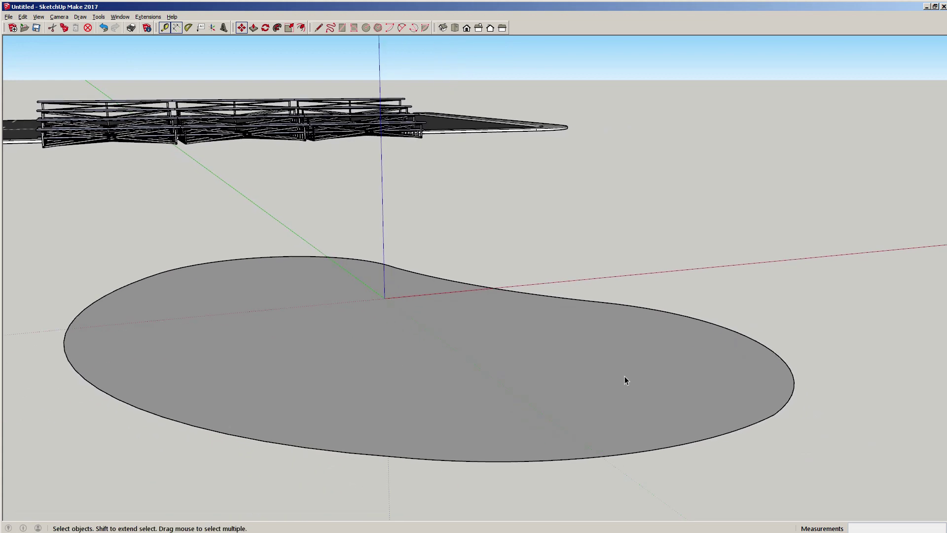
pyautogui.moveTo(252, 314); pyautogui.dragTo(510, 270, button='middle')
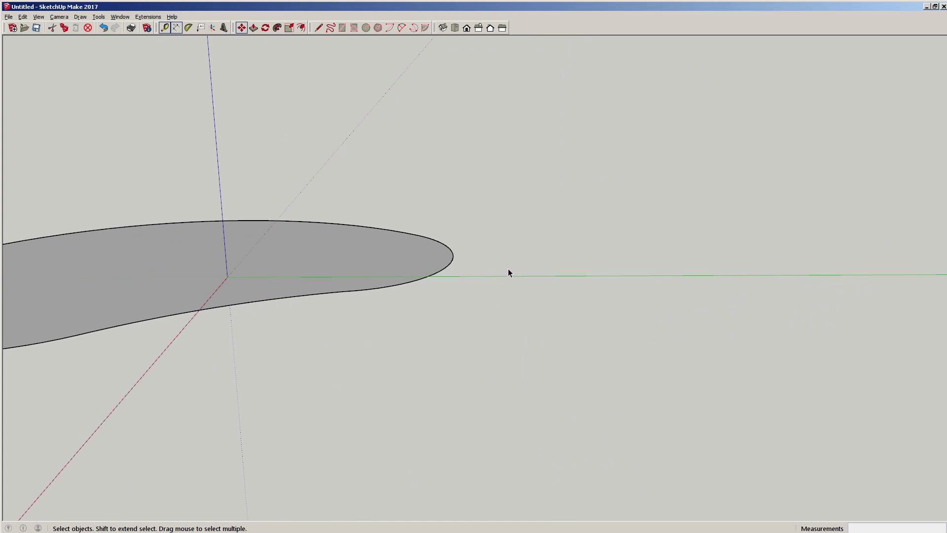
pyautogui.press('l')
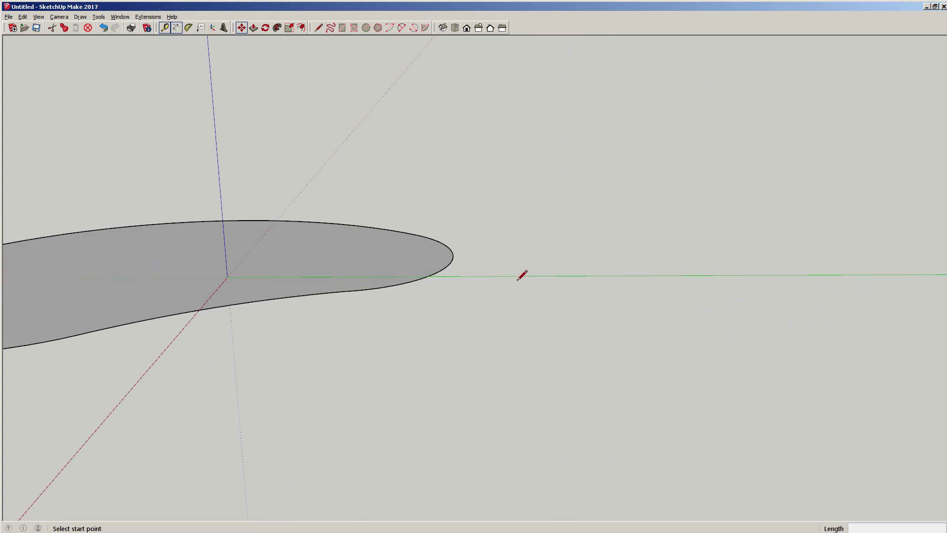
pyautogui.click(517, 281)
pyautogui.moveTo(613, 289); pyautogui.dragTo(667, 264, button='middle')
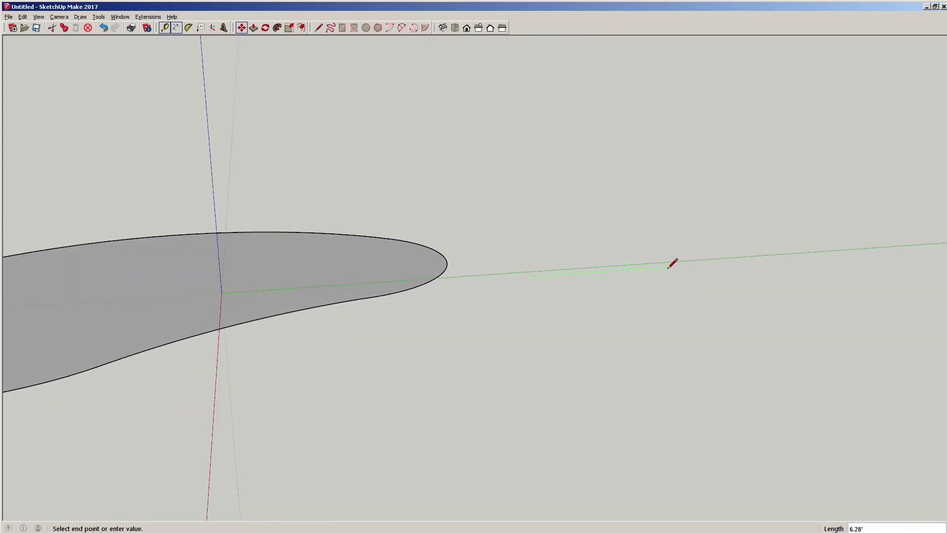
pyautogui.press('Escape')
# Draw a vertical rectangle 7 feet long and 4 feet high beyond the kidney shape's narrow end, parallel to the green axis
pyautogui.click(517, 391)
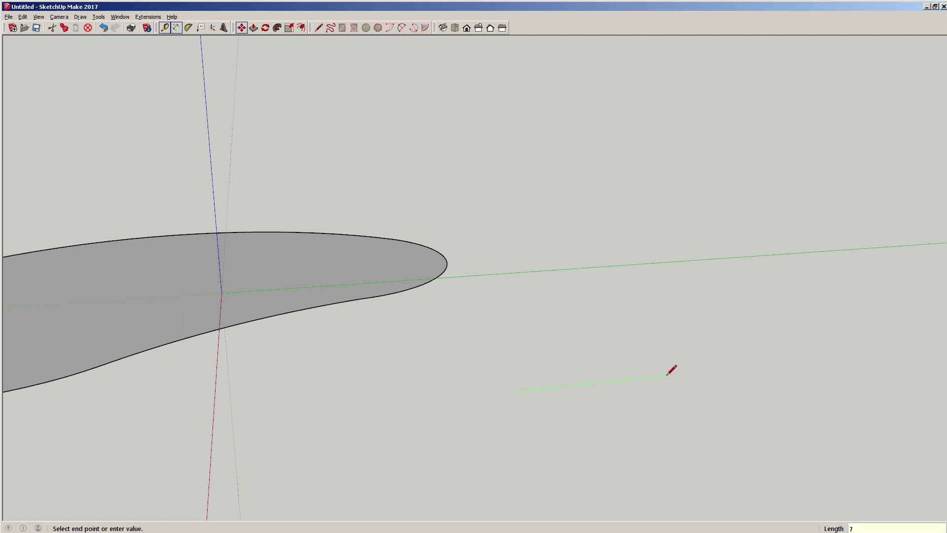
pyautogui.write('7')
pyautogui.press('Return')
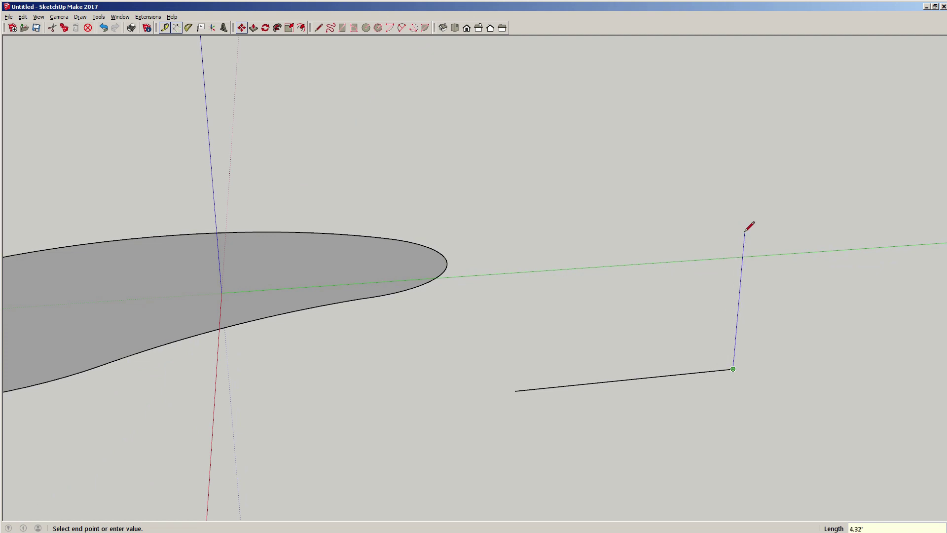
pyautogui.write('4')
pyautogui.press('Return')
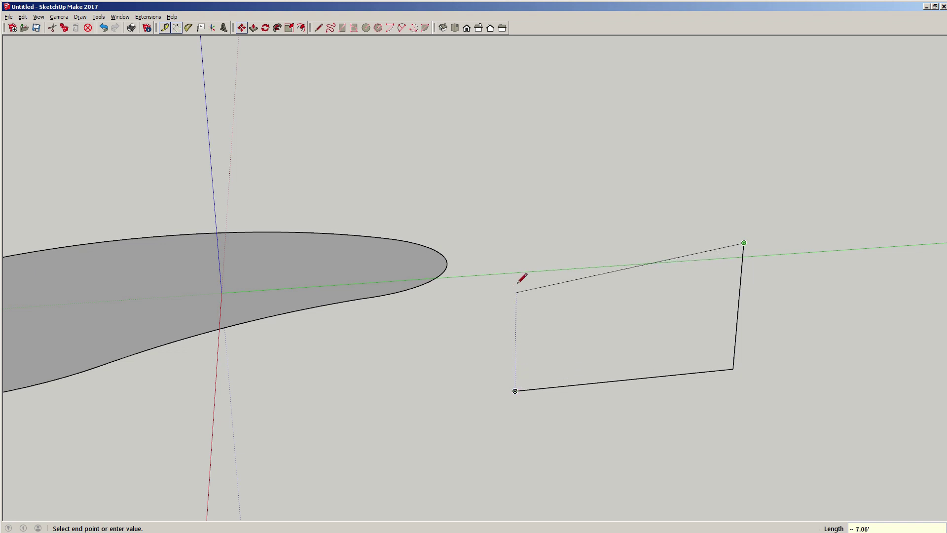
pyautogui.click(517, 251)
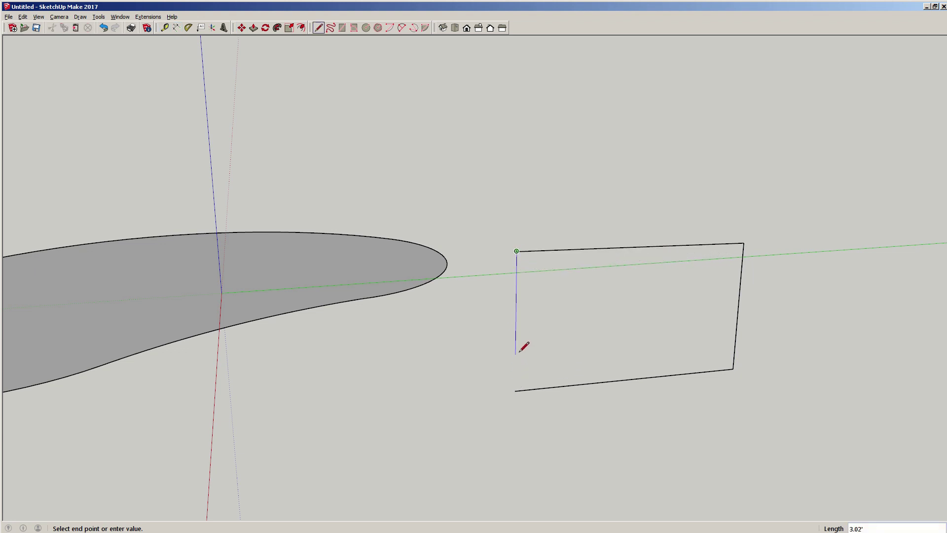
pyautogui.hotkey('ctrl', 'z')
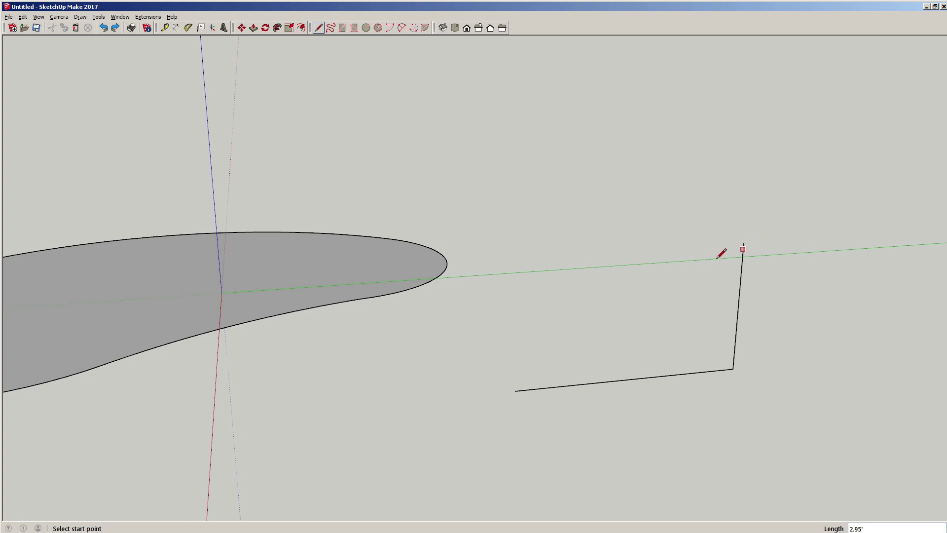
pyautogui.click(729, 249)
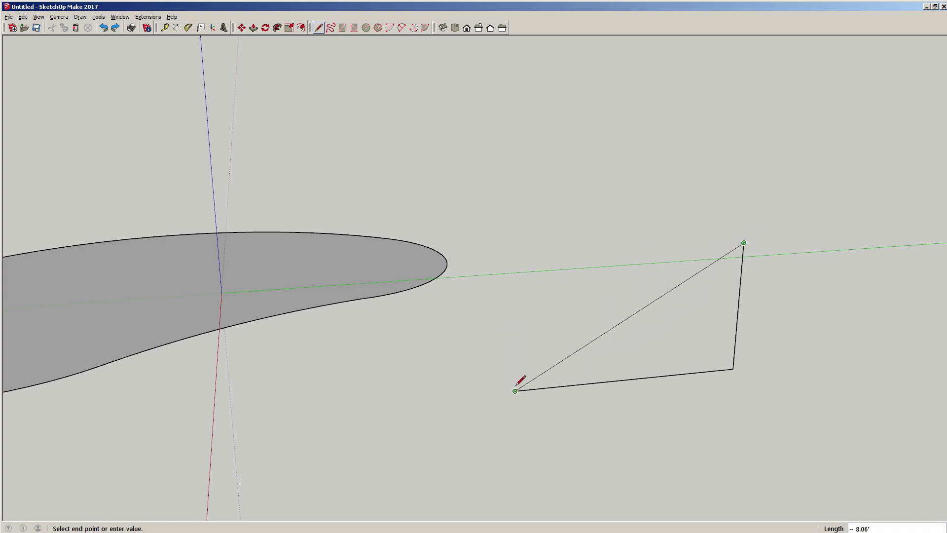
pyautogui.click(516, 257)
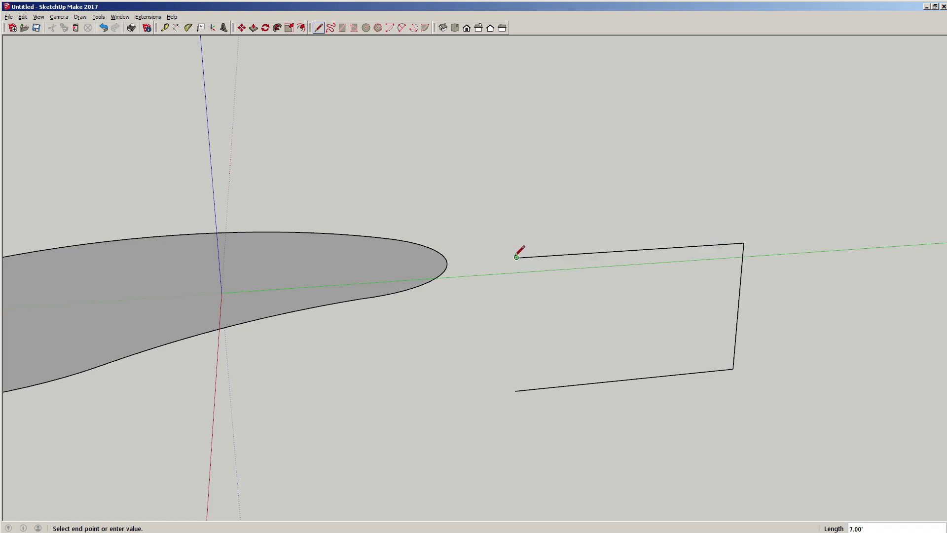
pyautogui.click(514, 390)
# Select the rectangle's face with its edges and make them a group
pyautogui.press('space')
pyautogui.click(592, 332)
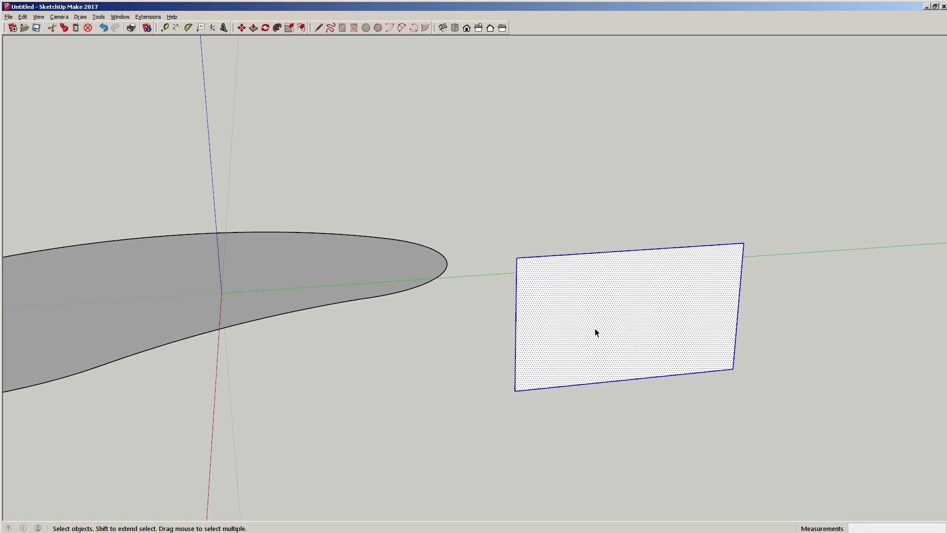
pyautogui.rightClick(595, 333)
pyautogui.click(616, 389)
pyautogui.moveTo(615, 389); pyautogui.dragTo(506, 283, button='middle')
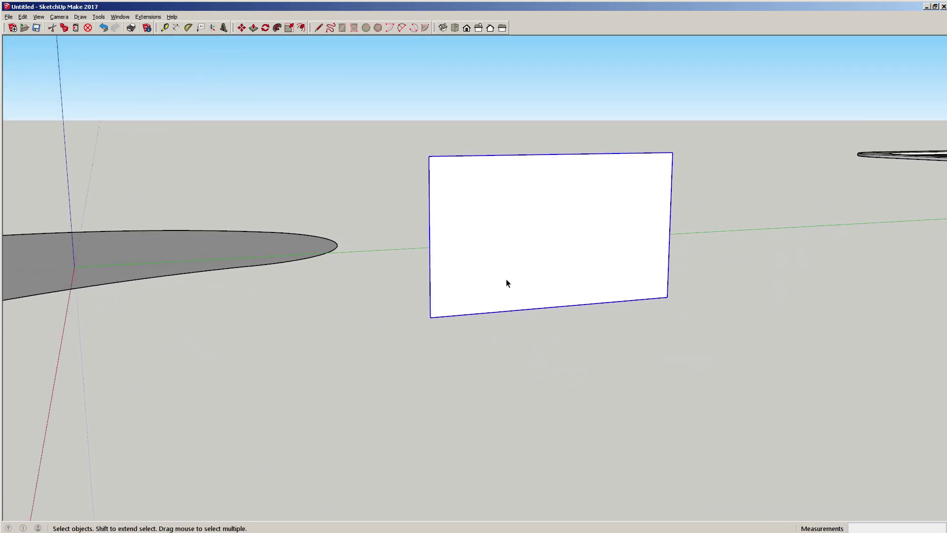
# Draw an arc on the grouped rectangle from its near lower corner to the upper edge, about 1.15 feet short of the far corner, bulging about 1 foot downward
pyautogui.press('a')
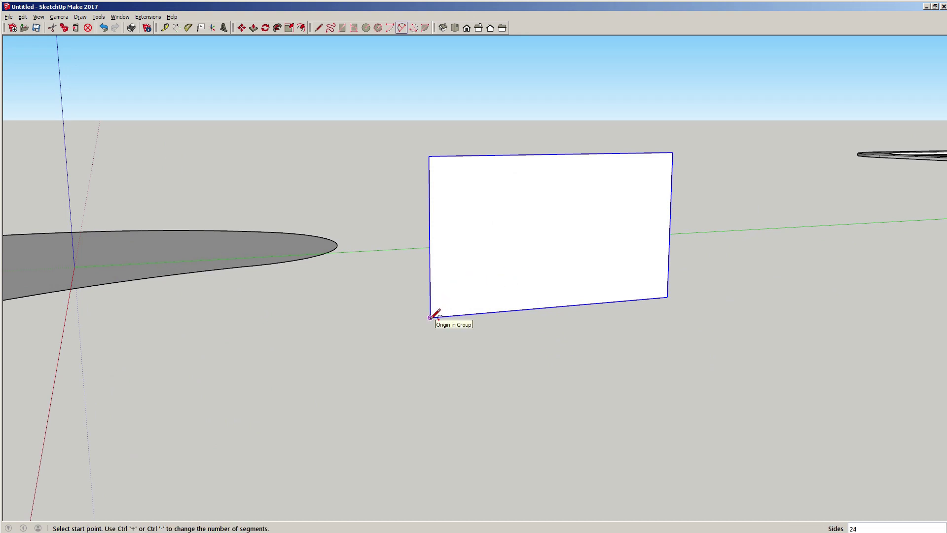
pyautogui.click(429, 317)
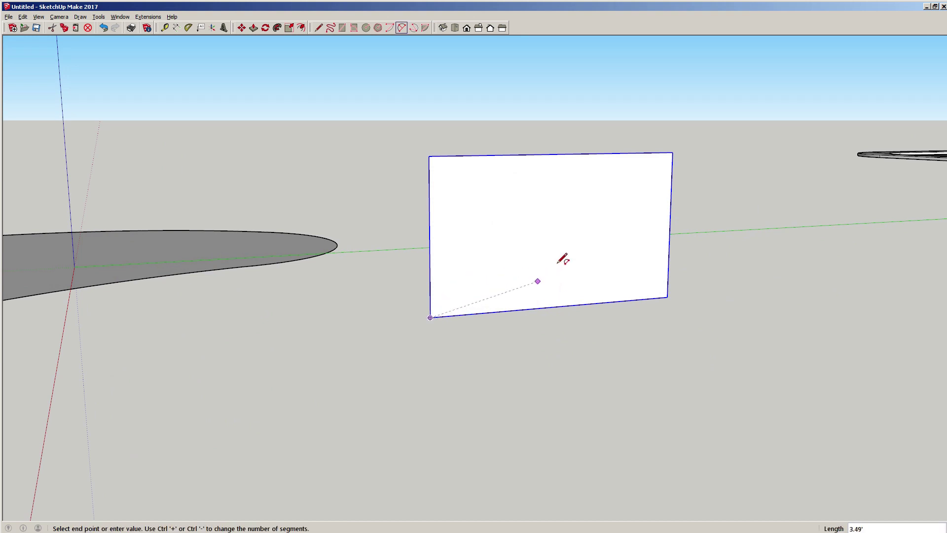
pyautogui.click(636, 153)
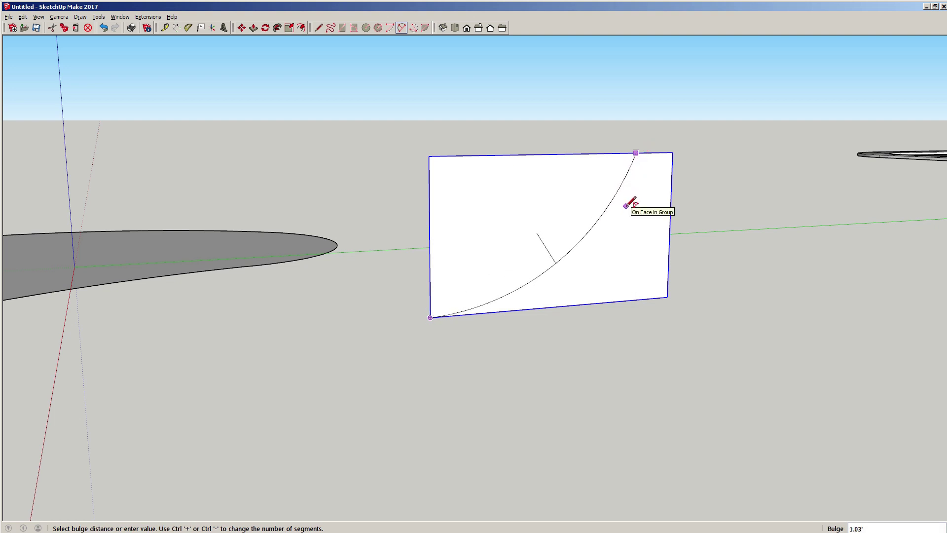
pyautogui.click(628, 205)
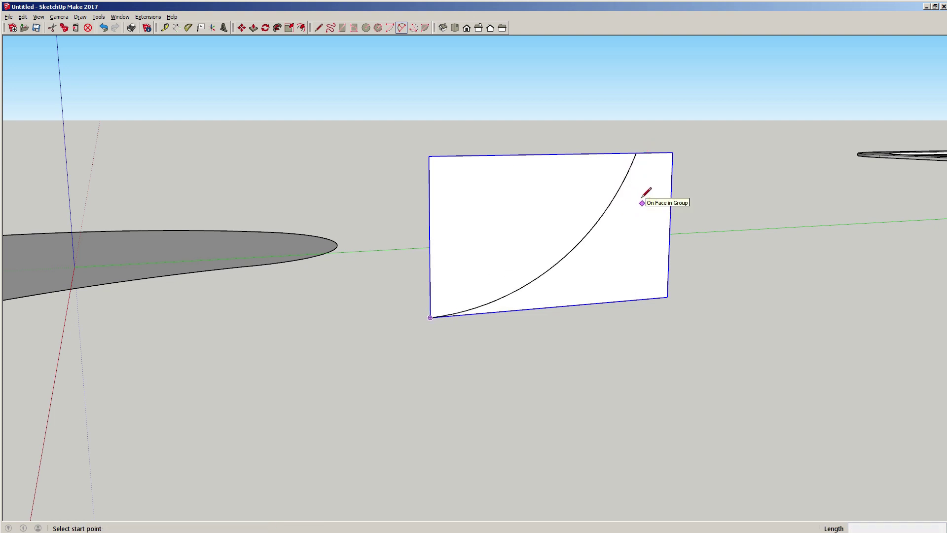
# Close a profile below the arc with lines along the rectangle's upper, far and lower edges, and delete the grouped rectangle
pyautogui.press('l')
pyautogui.moveTo(626, 159); pyautogui.dragTo(657, 180, button='middle')
pyautogui.click(649, 178)
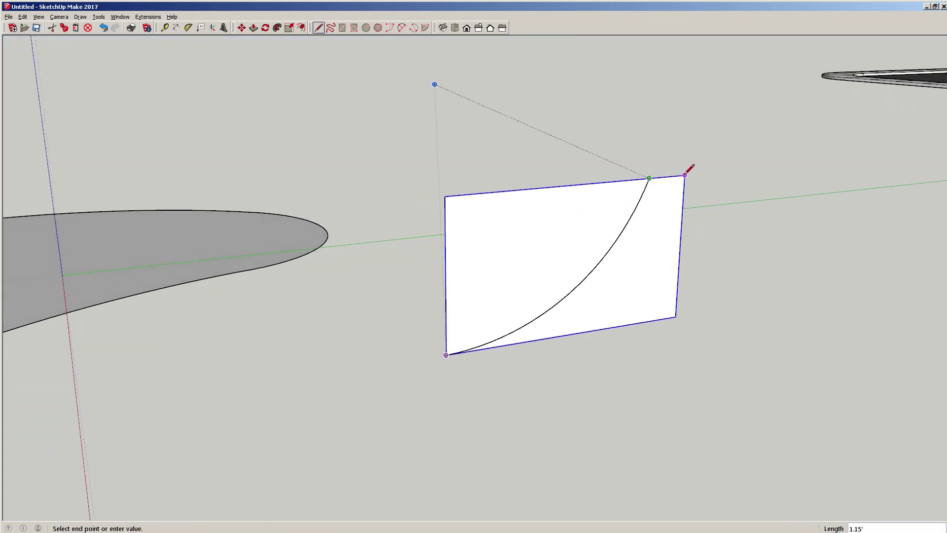
pyautogui.click(685, 175)
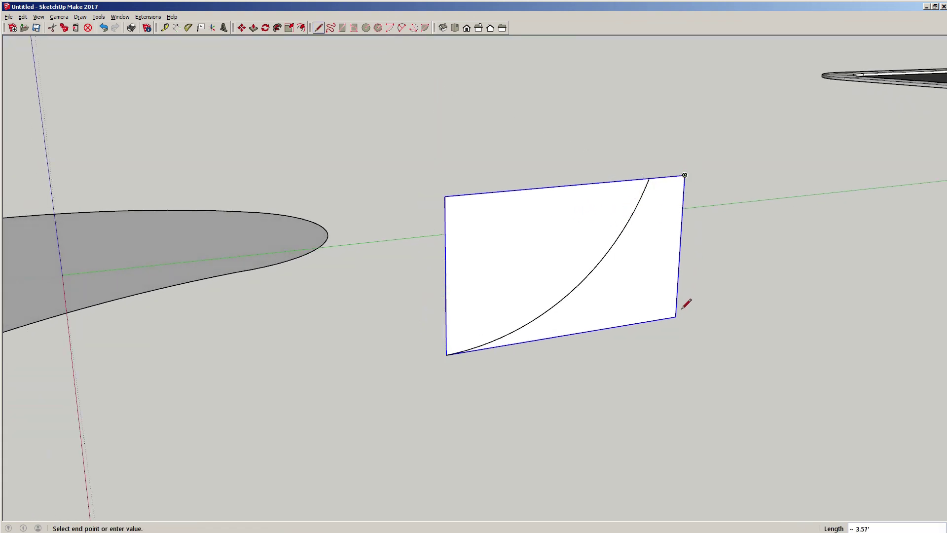
pyautogui.click(446, 355)
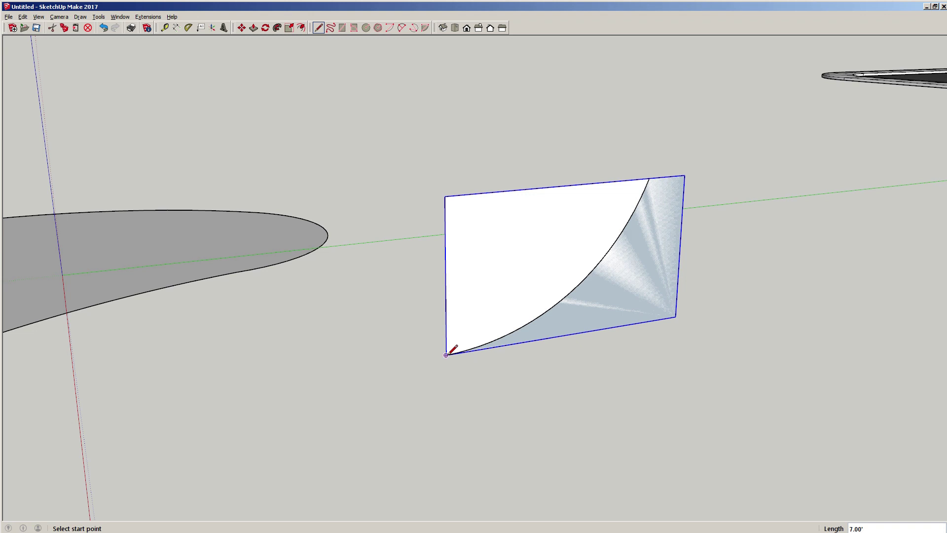
pyautogui.press('space')
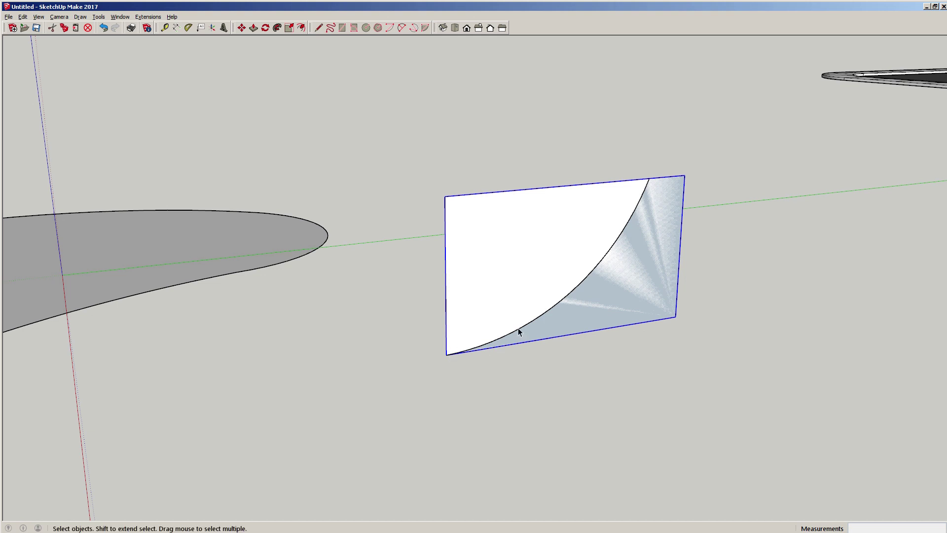
pyautogui.press('Delete')
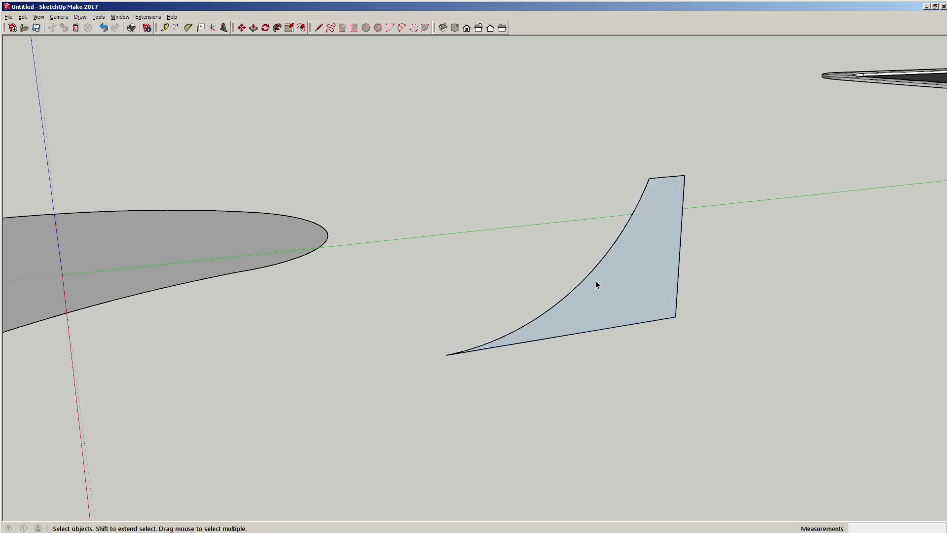
# Move the curved profile by its pointed tip onto the outline at the kidney shape's narrow end
pyautogui.doubleClick(632, 281)
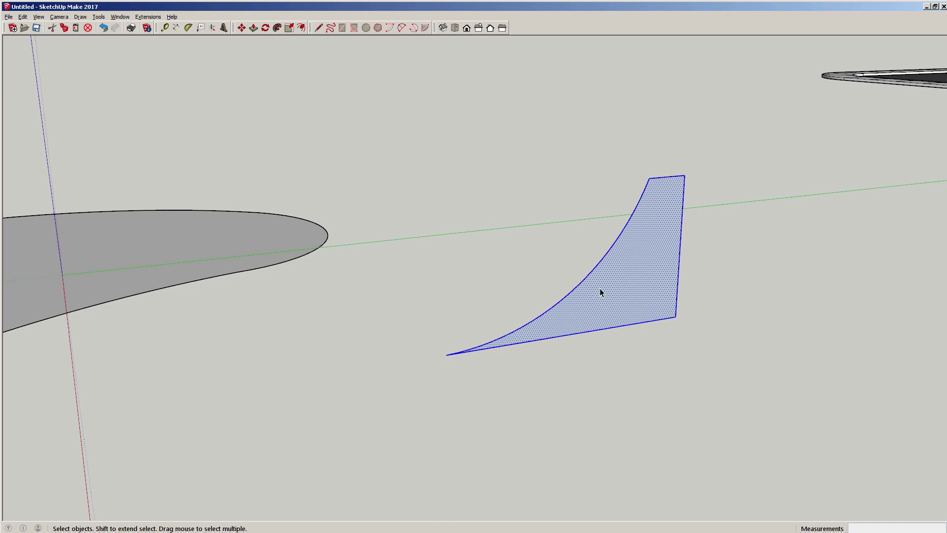
pyautogui.press('m')
pyautogui.click(444, 355)
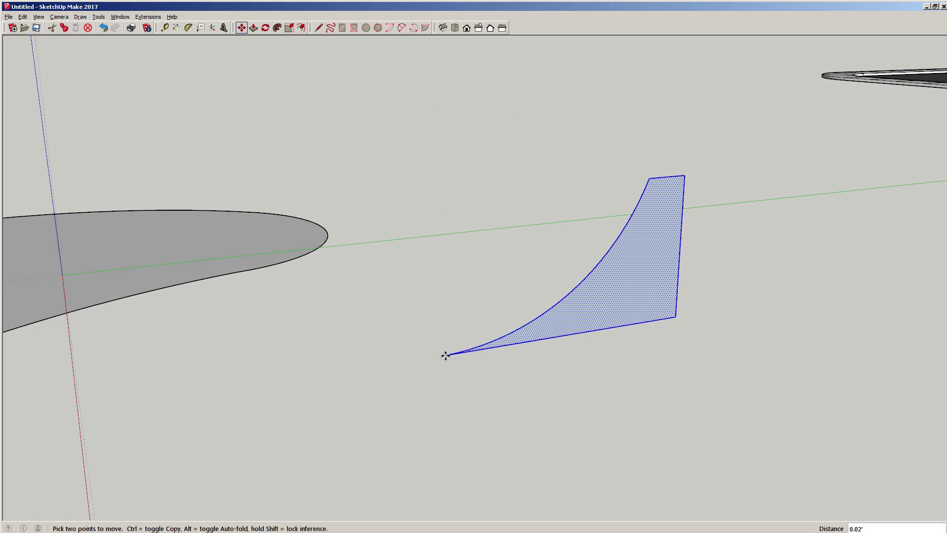
pyautogui.moveTo(296, 250)
pyautogui.mouseDown(button='middle')
pyautogui.moveTo(338, 275)
pyautogui.moveTo(307, 246)
pyautogui.mouseUp(button='middle')
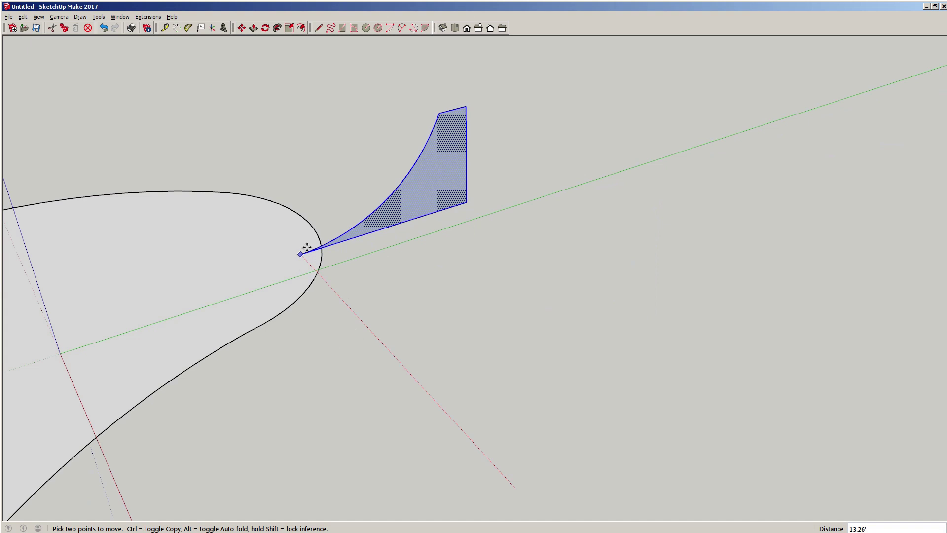
pyautogui.click(310, 222)
pyautogui.moveTo(261, 258); pyautogui.dragTo(475, 186, button='middle')
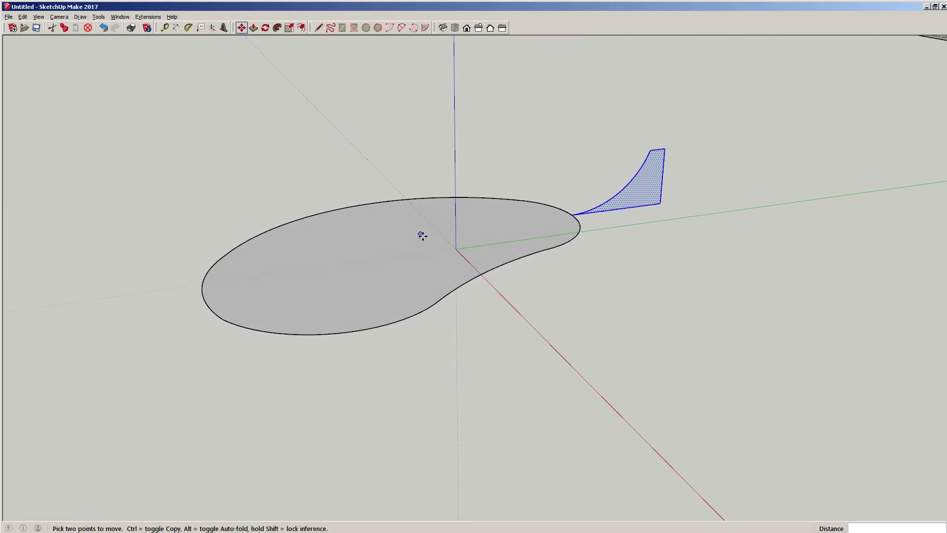
pyautogui.press('space')
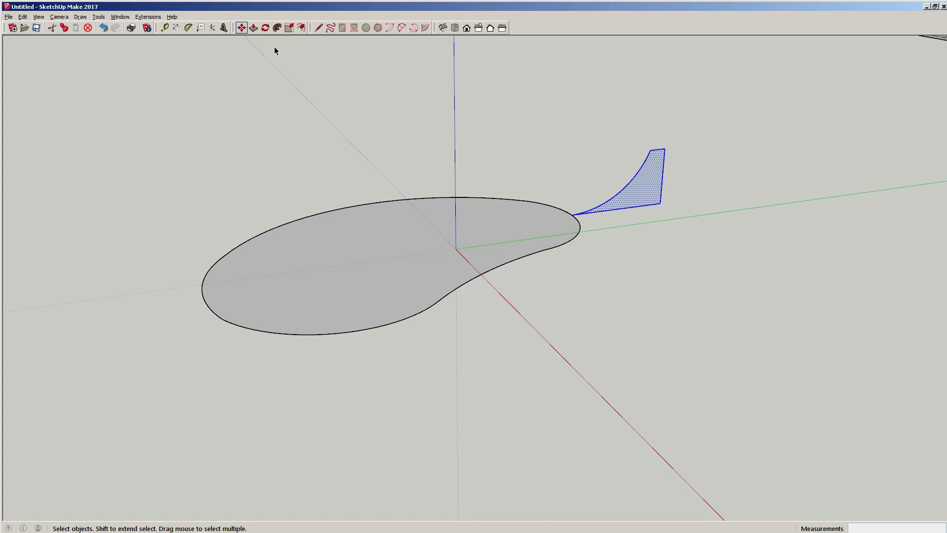
# Try sweeping the profile around the kidney outline with Follow Me, and undo the partial sweeps while keeping the profile's placement
pyautogui.click(277, 27)
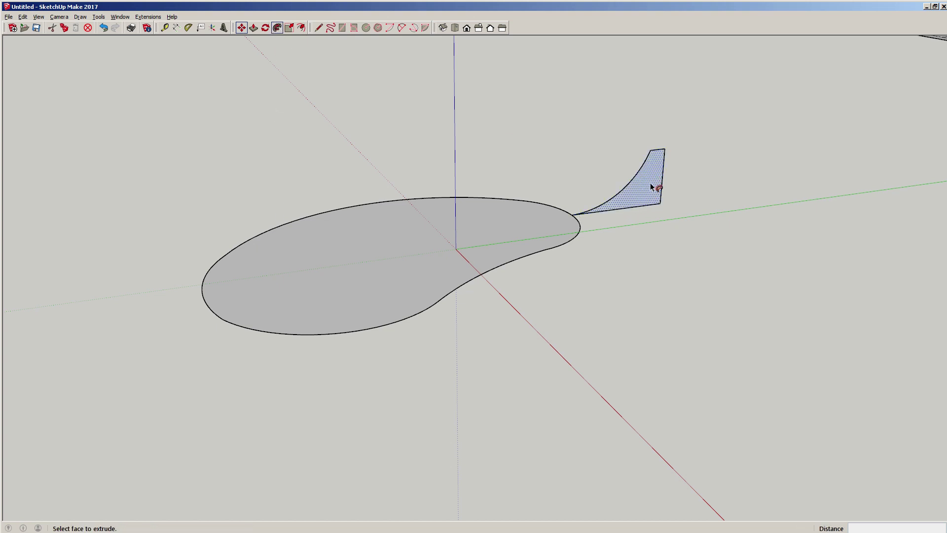
pyautogui.moveTo(643, 190); pyautogui.dragTo(638, 194)
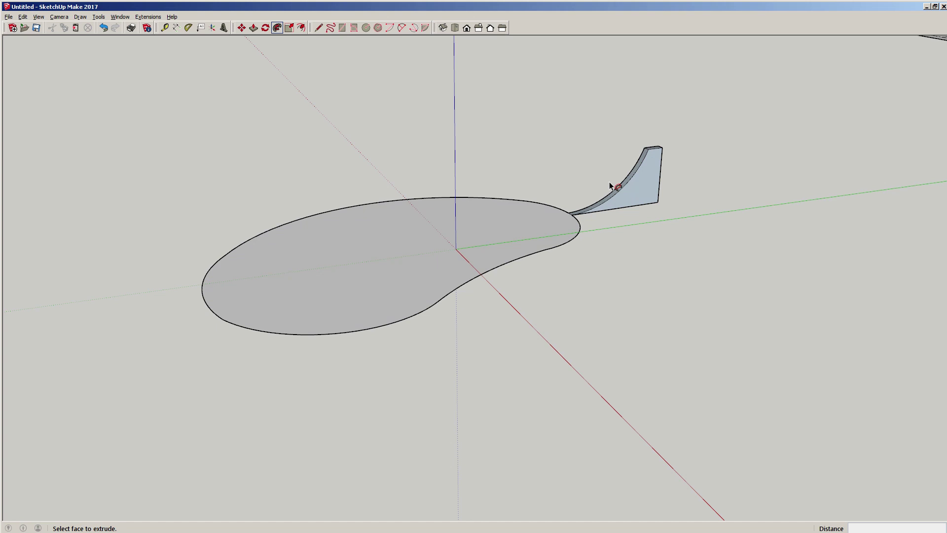
pyautogui.hotkey('ctrl', 'z')
pyautogui.click(641, 198)
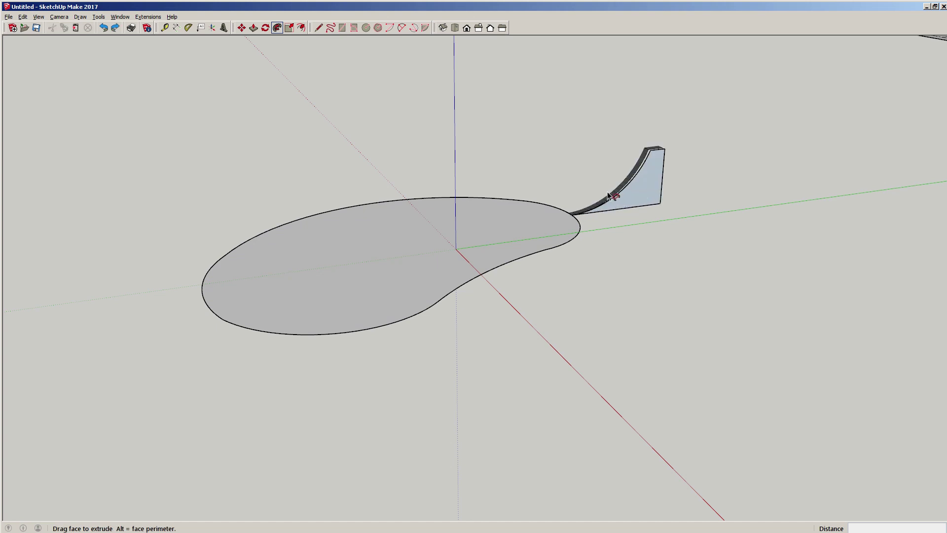
pyautogui.hotkey('ctrl', 'z')
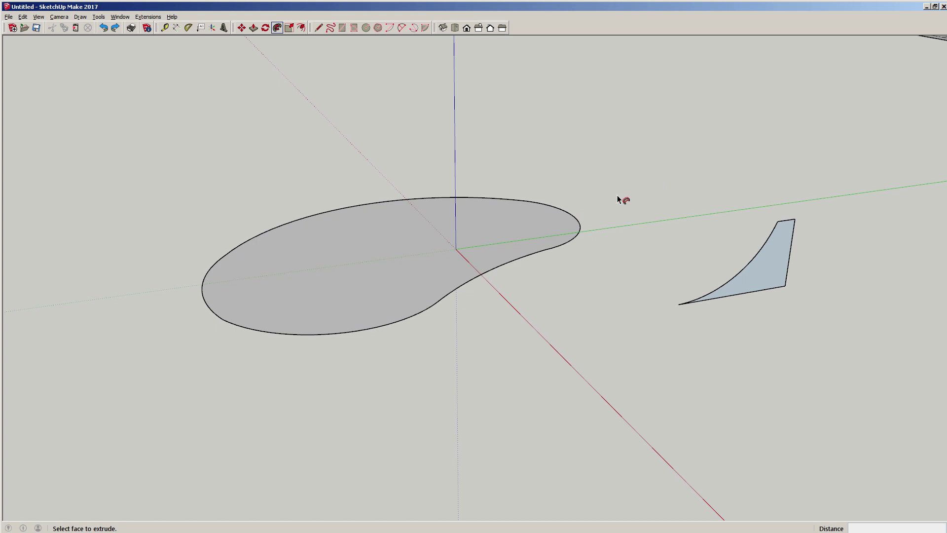
pyautogui.hotkey('ctrl', 'y')
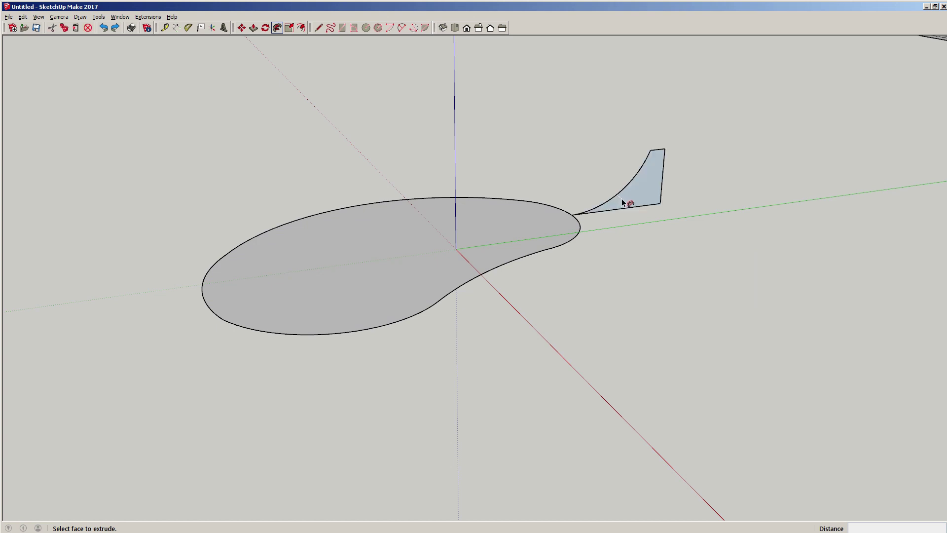
pyautogui.moveTo(630, 203); pyautogui.dragTo(576, 215)
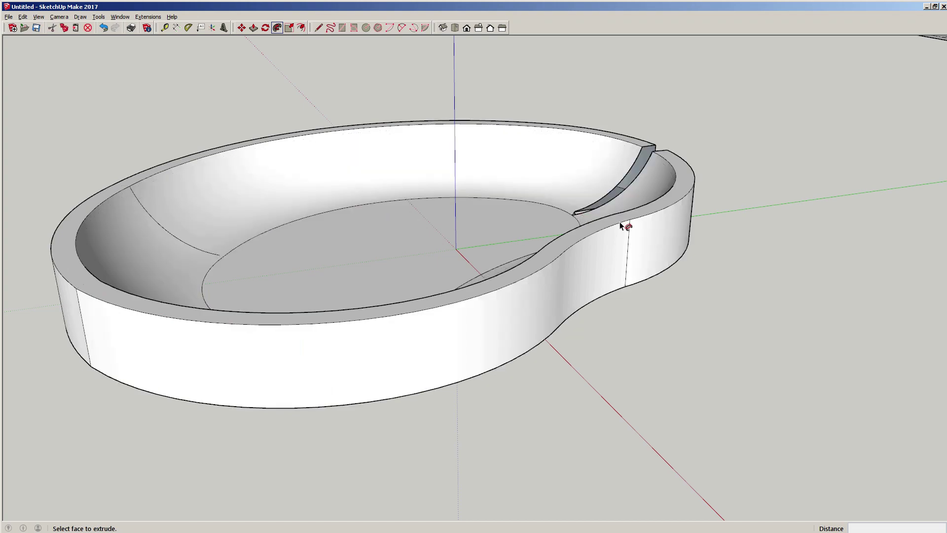
pyautogui.moveTo(452, 243)
pyautogui.mouseDown(button='middle')
pyautogui.moveTo(771, 209)
pyautogui.moveTo(648, 260)
pyautogui.moveTo(456, 238)
pyautogui.mouseUp(button='middle')
pyautogui.hotkey('ctrl', 'z')
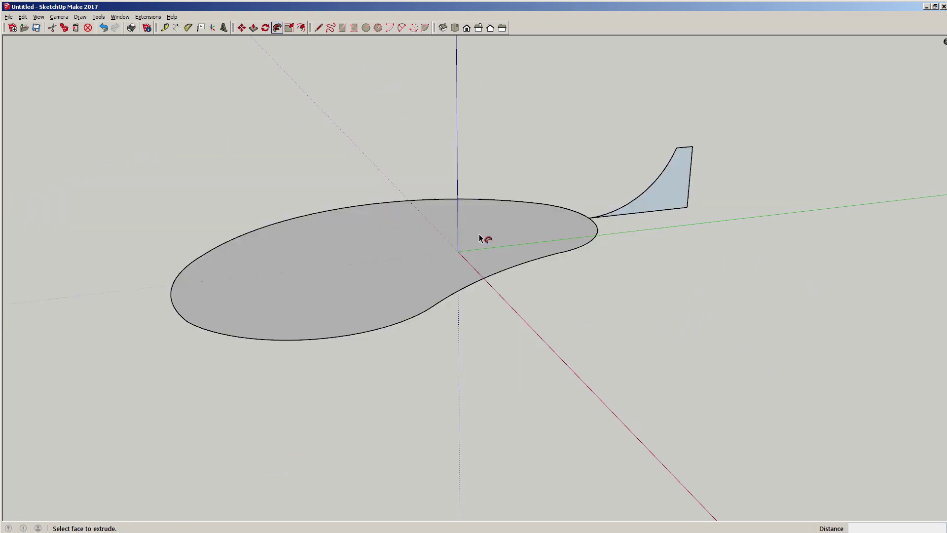
# Sweep the profile all the way around the kidney outline with Follow Me, examine the basin from several angles, and undo the sweep
pyautogui.moveTo(633, 211); pyautogui.dragTo(592, 220)
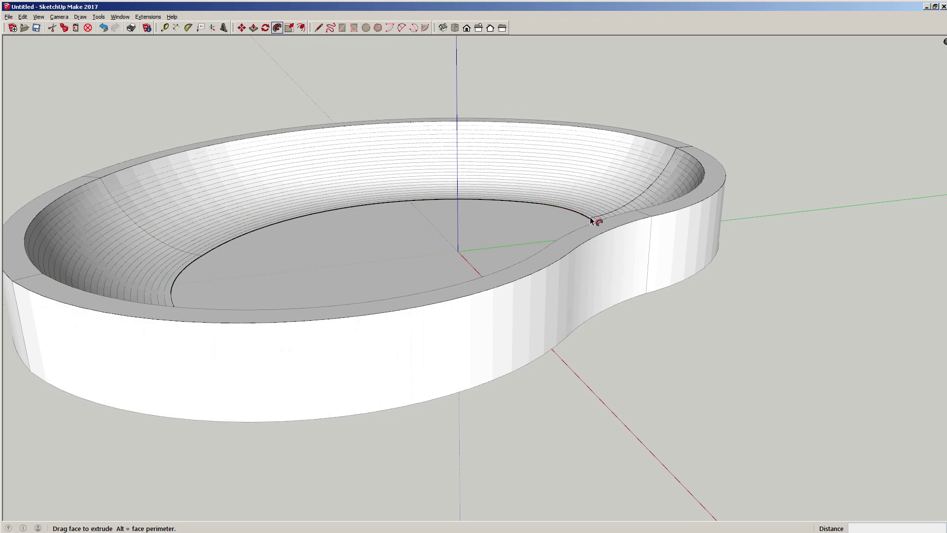
pyautogui.click(590, 217)
pyautogui.moveTo(361, 263); pyautogui.dragTo(608, 254, button='middle')
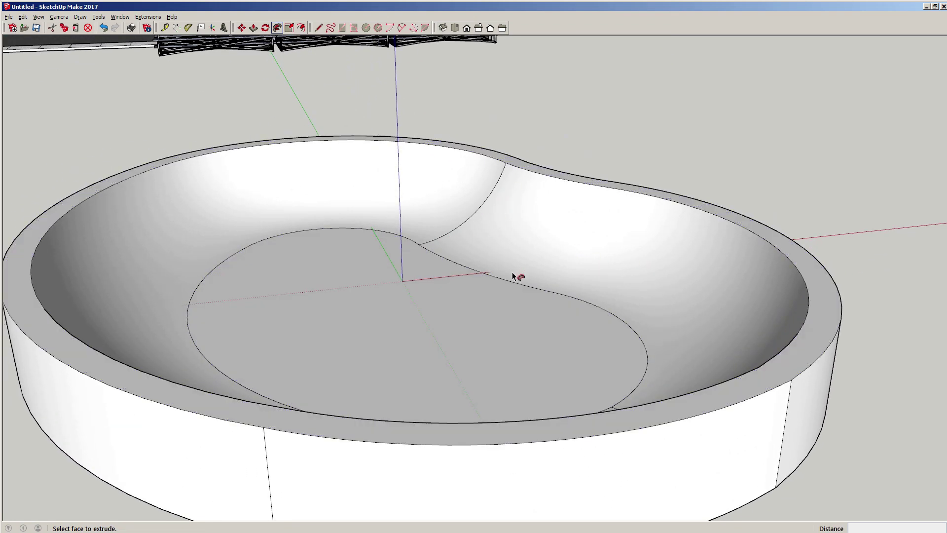
pyautogui.press('space')
pyautogui.moveTo(371, 329); pyautogui.dragTo(294, 281, button='middle')
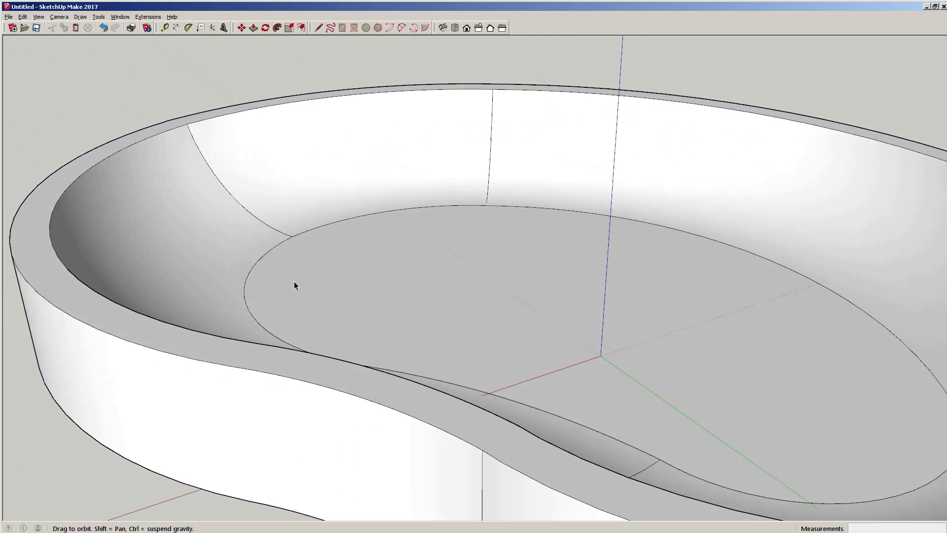
pyautogui.scroll(-5, 467, 270)
pyautogui.moveTo(467, 271); pyautogui.dragTo(594, 265, button='middle')
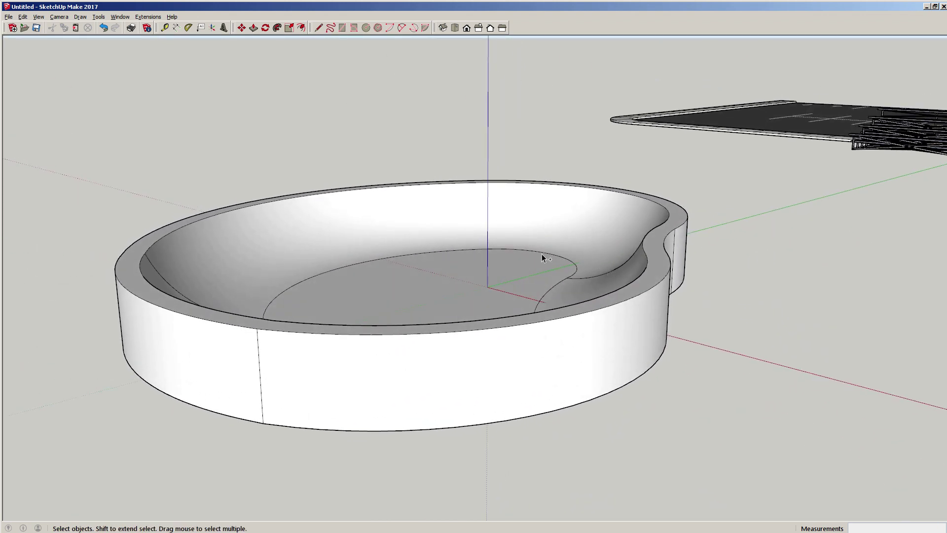
pyautogui.hotkey('ctrl', 'z')
# Draw a circle with radius 0.1 centred on the upper inner corner of the curved wall profile
pyautogui.scroll(1, 531, 263)
pyautogui.scroll(3, 638, 183)
pyautogui.scroll(5, 638, 183)
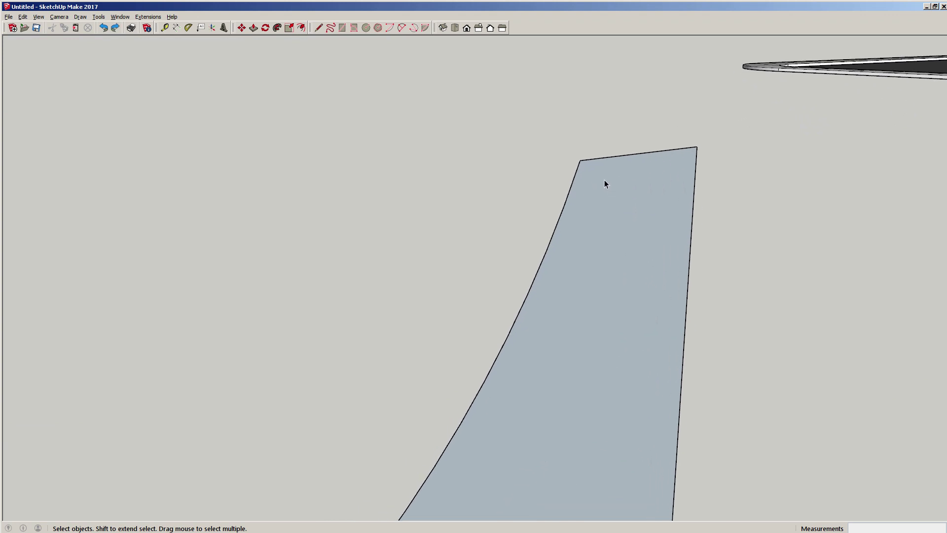
pyautogui.press('c')
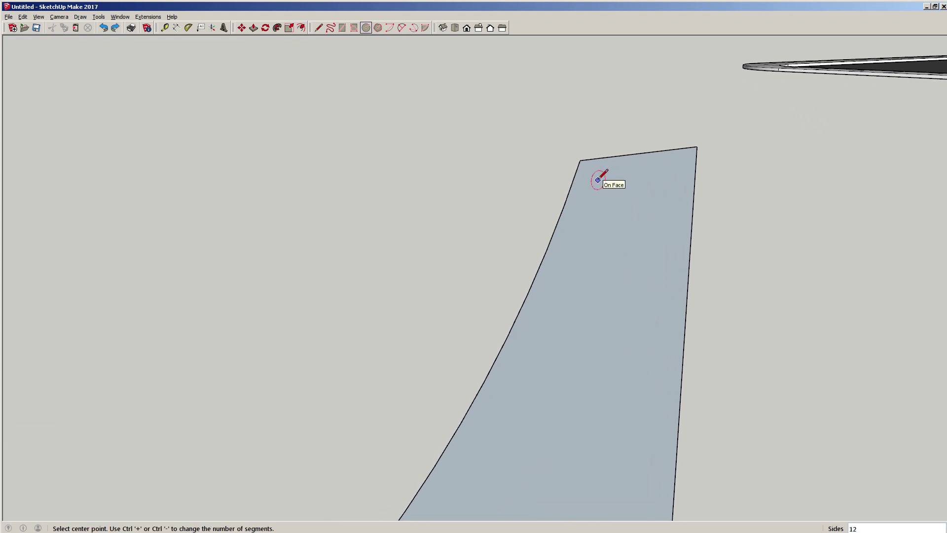
pyautogui.click(580, 161)
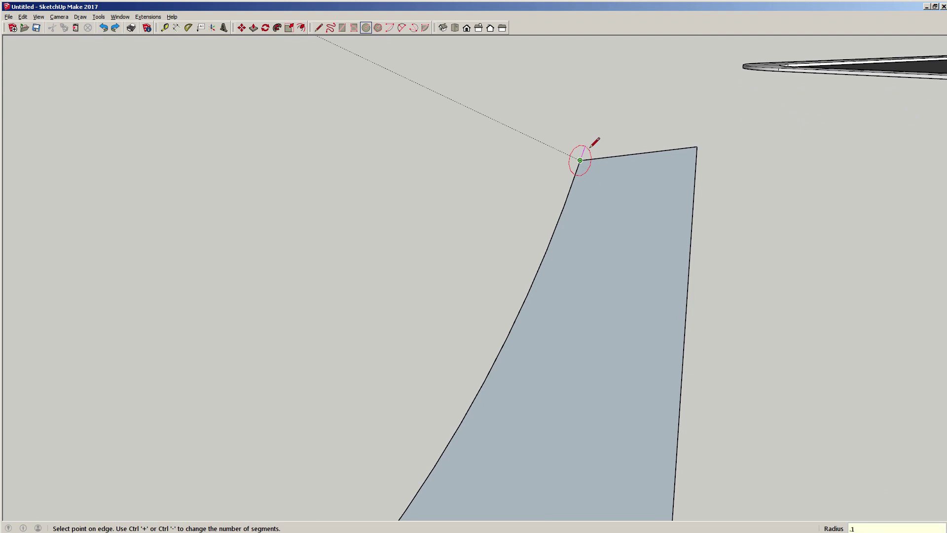
pyautogui.press('Return')
pyautogui.press('space')
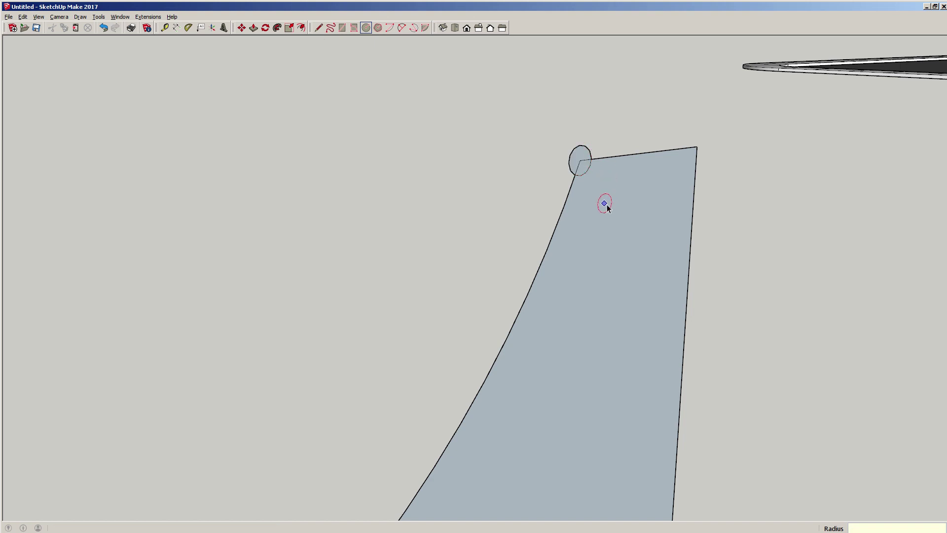
# Sweep the curved profile all the way around the kidney outline with Follow Me, and examine the basin's rim
pyautogui.scroll(-4, 611, 206)
pyautogui.scroll(-3, 394, 339)
pyautogui.keyDown('shift'); pyautogui.moveTo(237, 409); pyautogui.dragTo(587, 209, button='middle'); pyautogui.keyUp('shift')
pyautogui.scroll(-5, 567, 222)
pyautogui.moveTo(488, 261); pyautogui.dragTo(497, 236, button='middle')
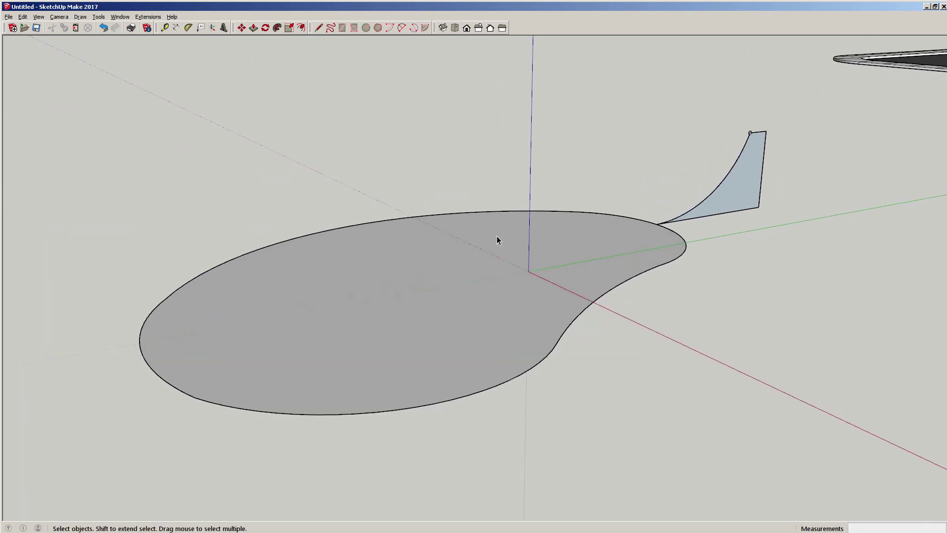
pyautogui.click(277, 28)
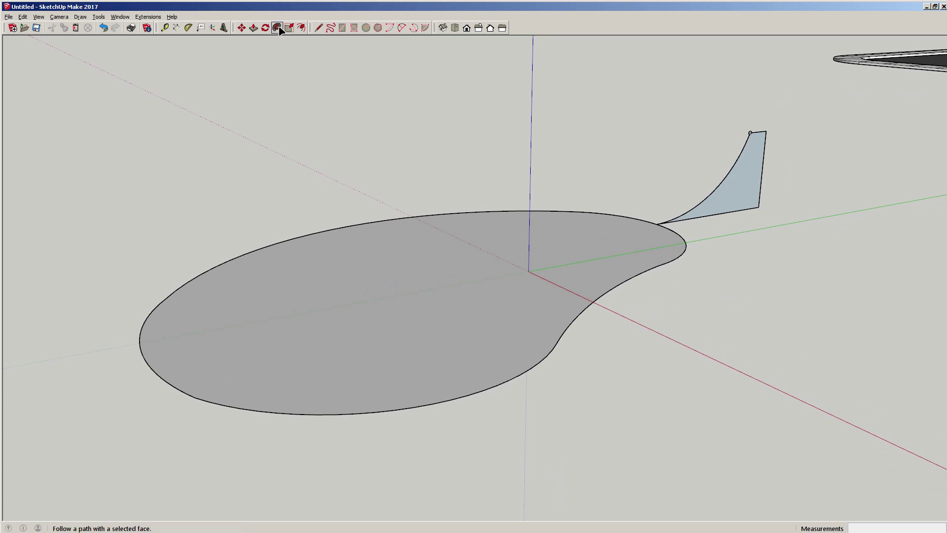
pyautogui.moveTo(733, 203); pyautogui.dragTo(662, 229)
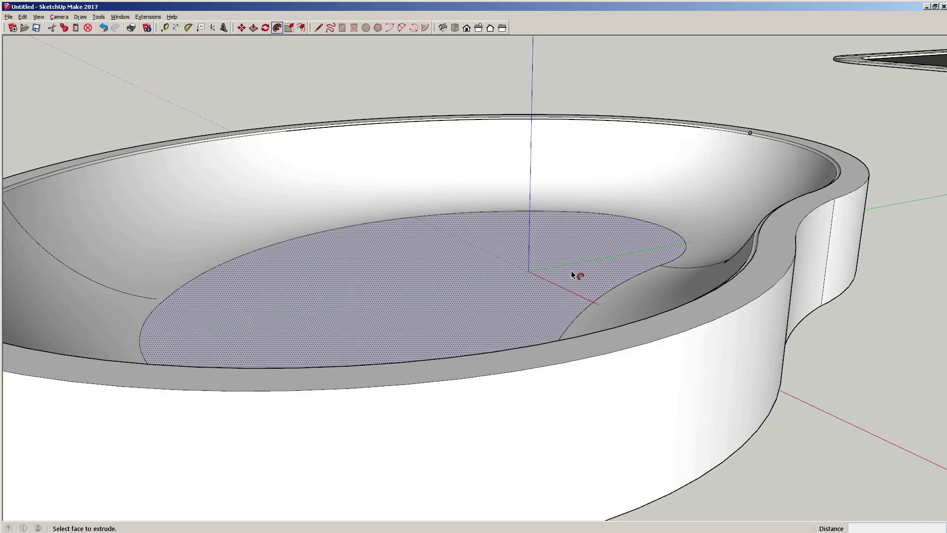
pyautogui.moveTo(578, 278); pyautogui.dragTo(528, 247, button='middle')
pyautogui.scroll(6, 841, 210)
pyautogui.scroll(-5, 572, 263)
pyautogui.keyDown('shift'); pyautogui.moveTo(367, 261); pyautogui.dragTo(510, 267, button='middle'); pyautogui.keyUp('shift')
pyautogui.scroll(-1, 510, 267)
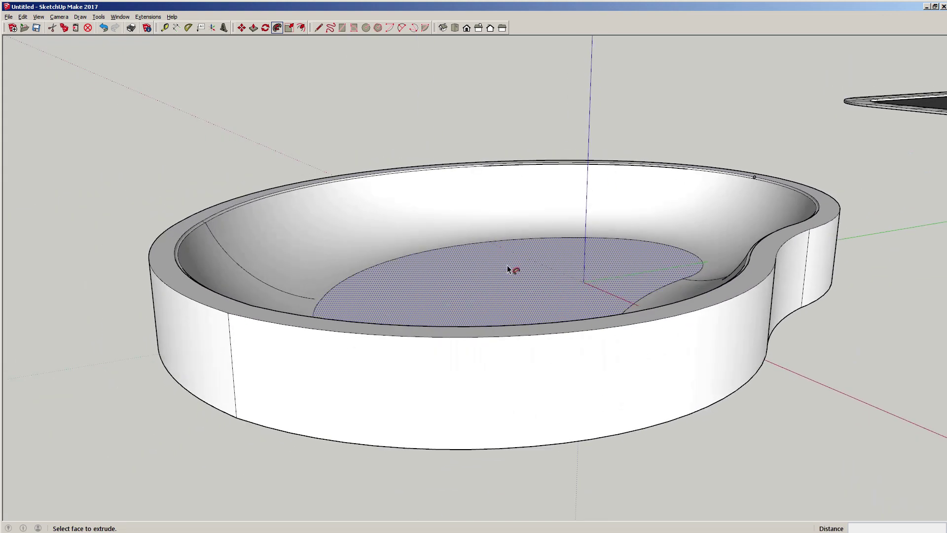
# Undo the sweep and the small circle at the profile's upper inner corner
pyautogui.hotkey('ctrl', 'z')
pyautogui.press('space')
pyautogui.scroll(3, 759, 179)
pyautogui.scroll(3, 754, 177)
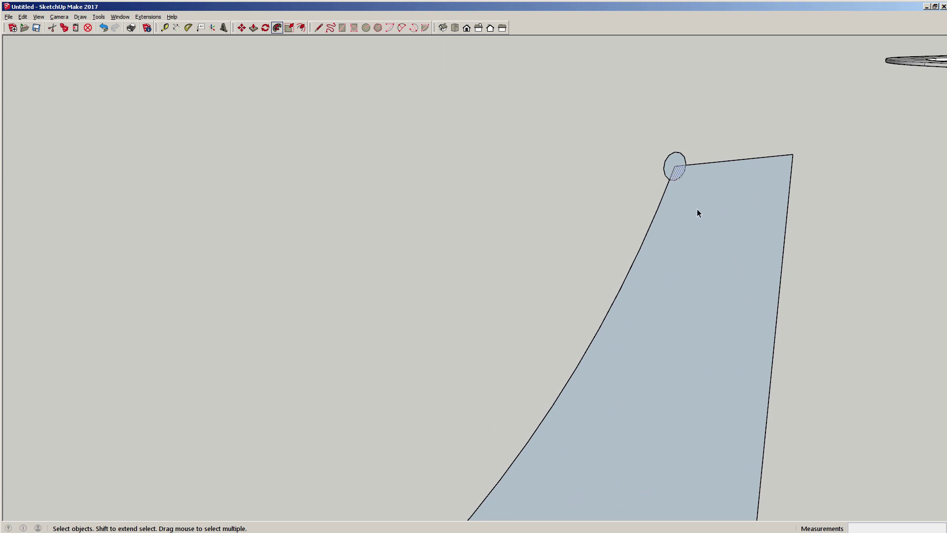
pyautogui.scroll(2, 683, 178)
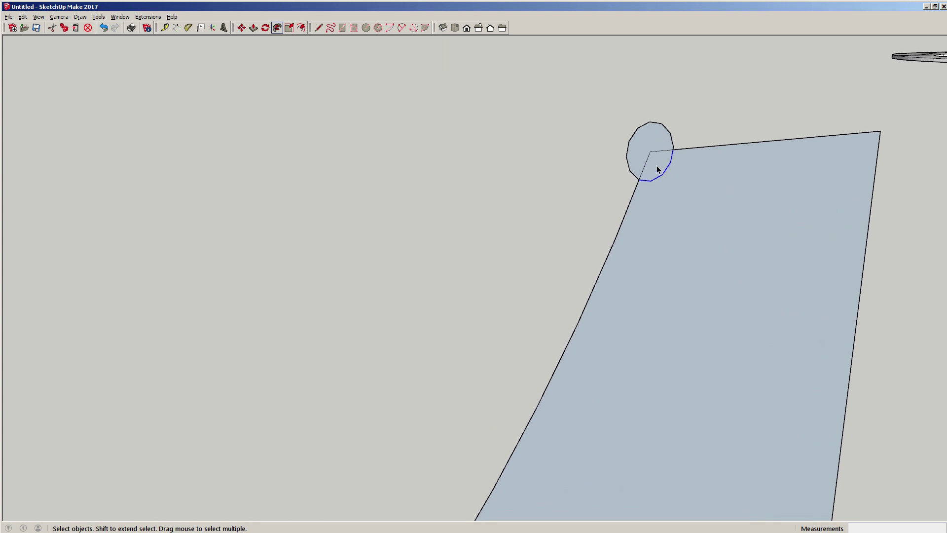
pyautogui.click(682, 180)
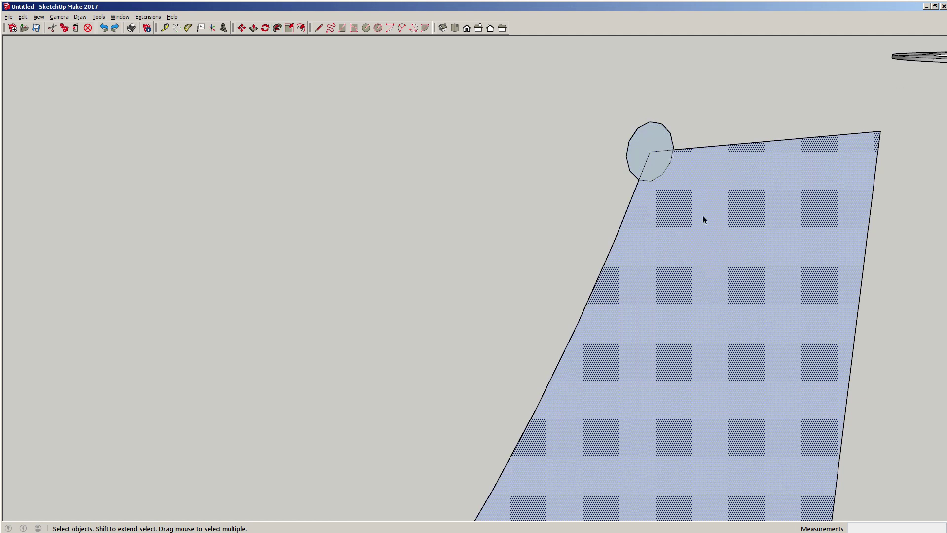
pyautogui.hotkey('ctrl', 'z')
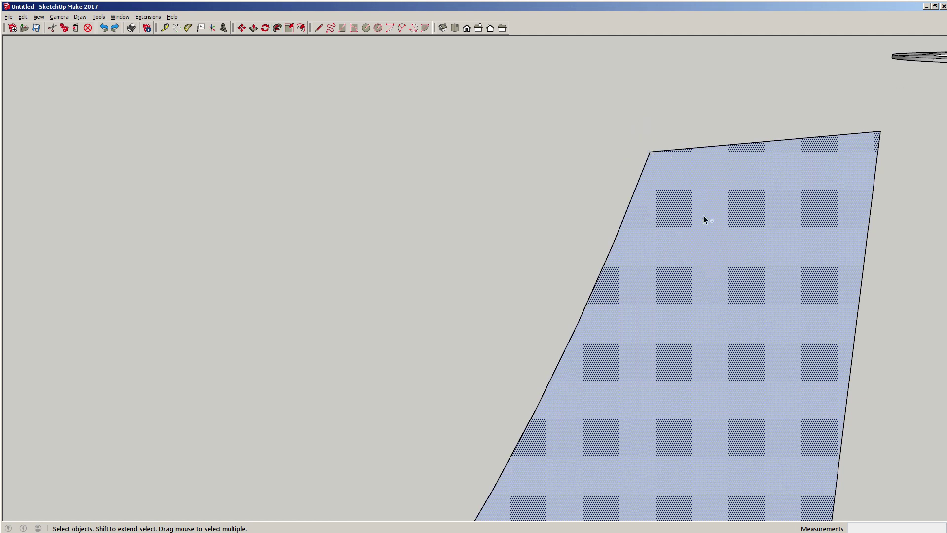
# Try grouping the profile together with all its connected geometry, and undo the grouping
pyautogui.scroll(-3, 703, 219)
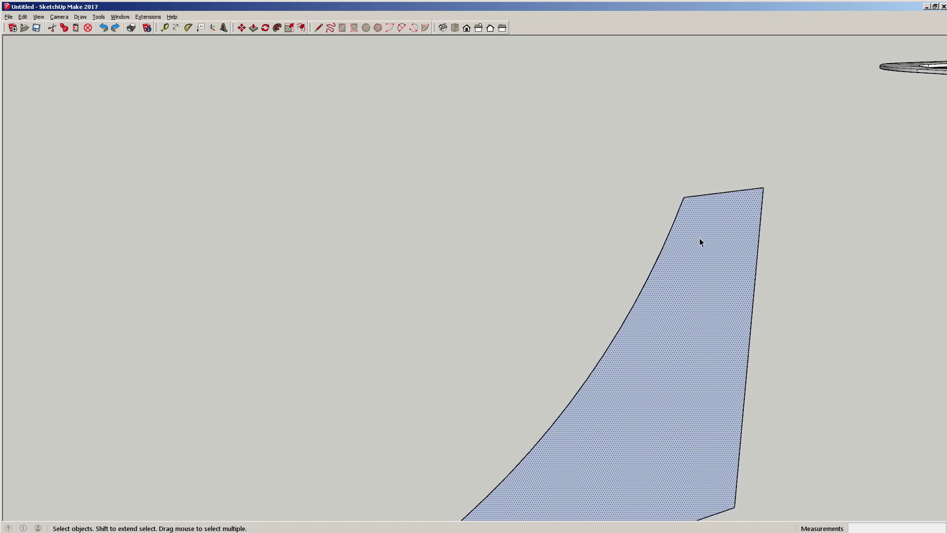
pyautogui.scroll(2, 700, 238)
pyautogui.scroll(-1, 691, 244)
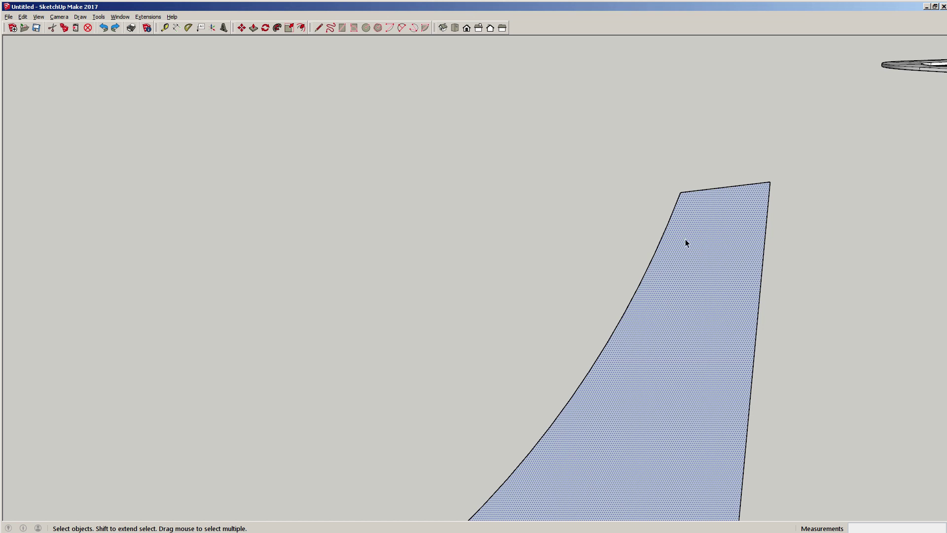
pyautogui.rightClick(686, 240)
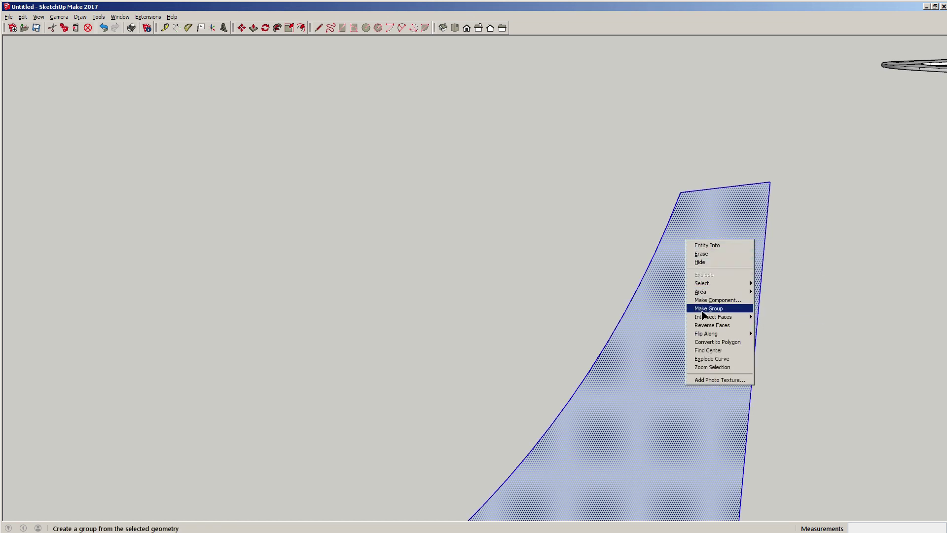
pyautogui.click(703, 310)
pyautogui.scroll(-4, 673, 270)
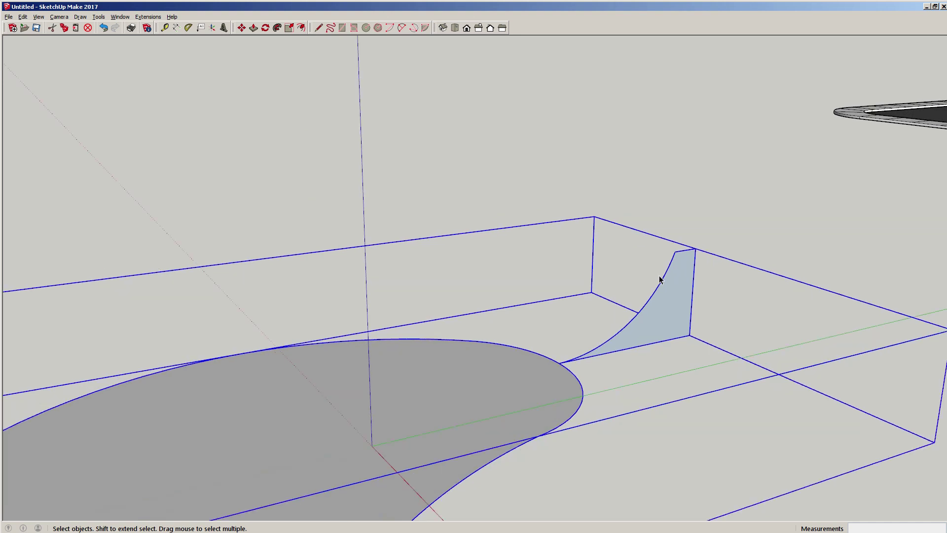
pyautogui.scroll(-4, 660, 275)
pyautogui.keyDown('shift'); pyautogui.moveTo(473, 401); pyautogui.dragTo(479, 375, button='middle'); pyautogui.keyUp('shift')
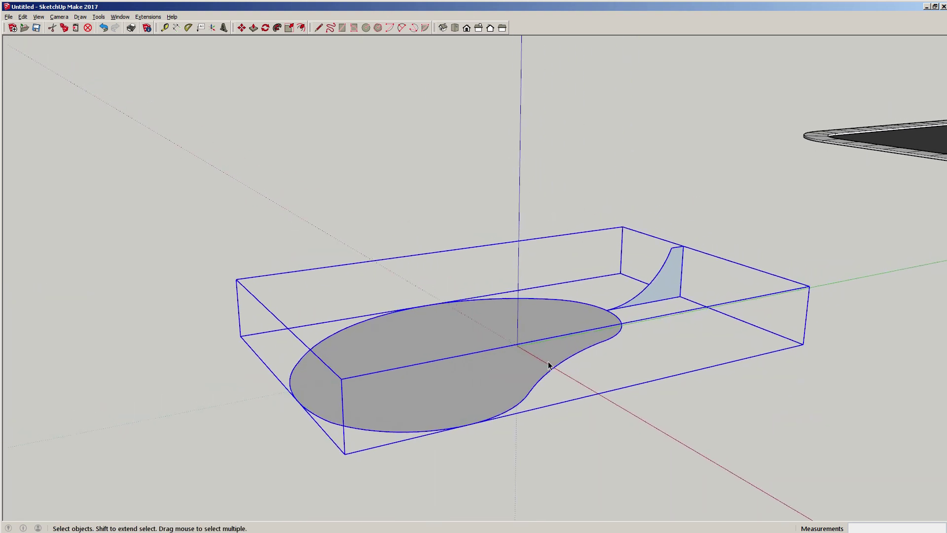
pyautogui.scroll(2, 558, 336)
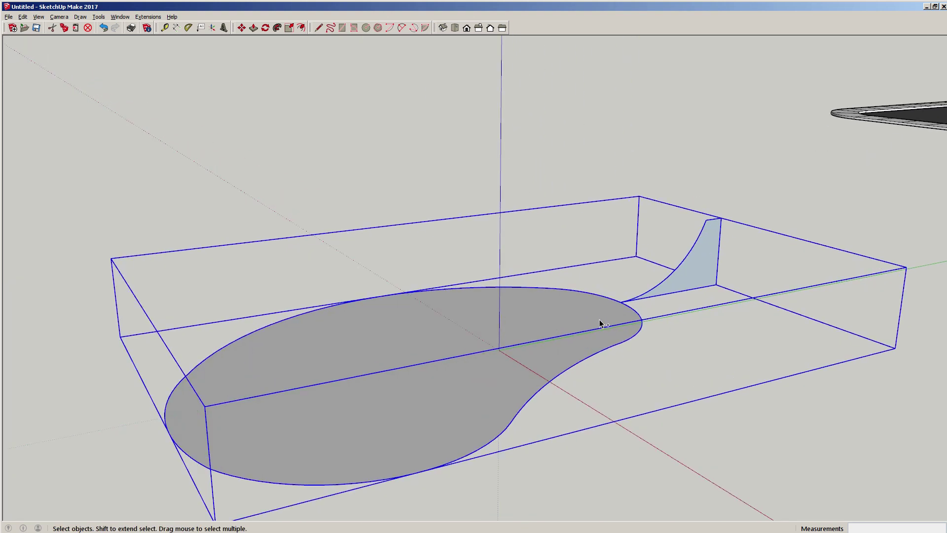
pyautogui.hotkey('ctrl', 'z')
# Group only the curved profile face and its bounding edges, leaving the kidney outline out
pyautogui.scroll(5, 724, 253)
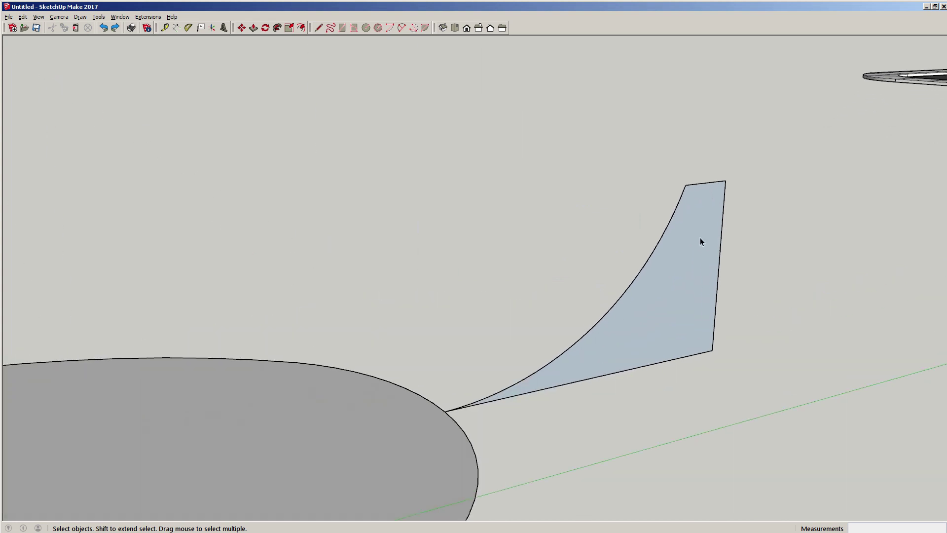
pyautogui.moveTo(677, 196); pyautogui.dragTo(694, 147, button='middle')
pyautogui.scroll(-3, 700, 244)
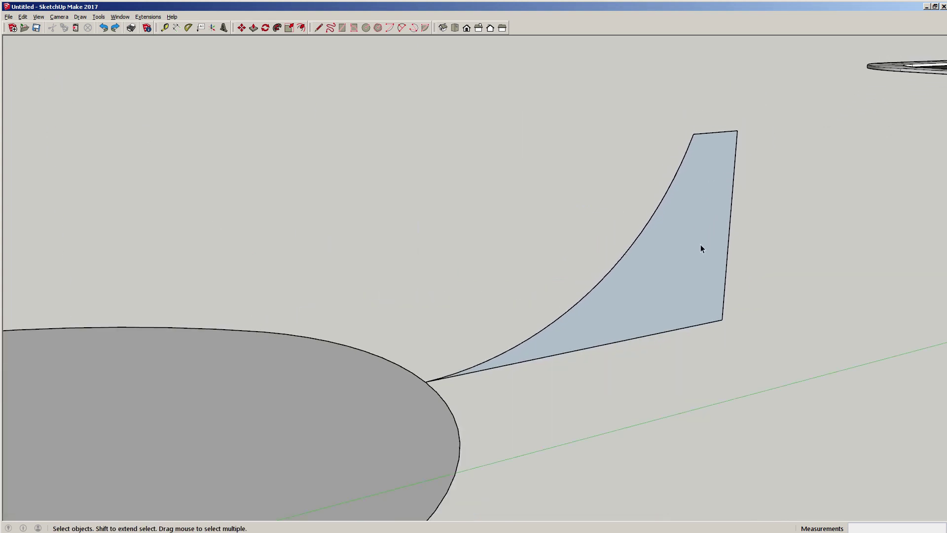
pyautogui.click(690, 238)
pyautogui.rightClick(685, 239)
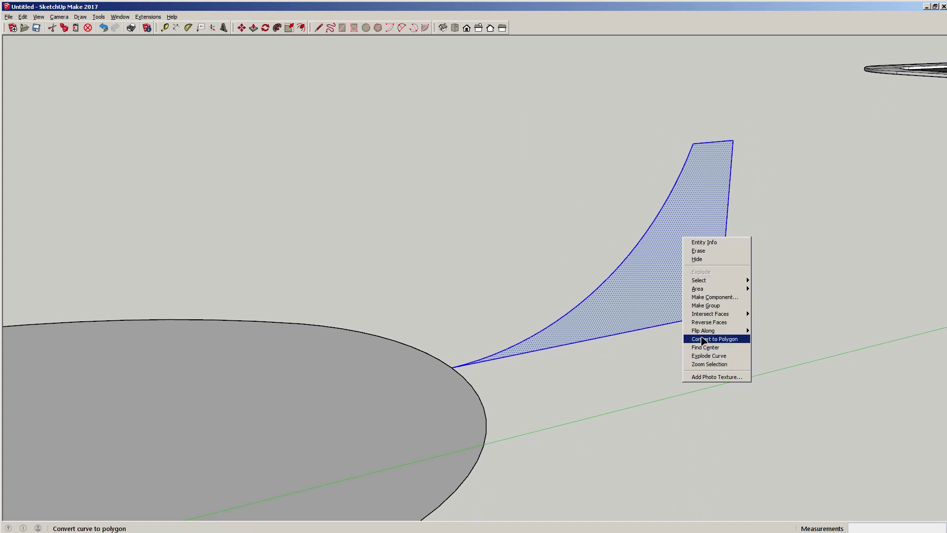
pyautogui.click(700, 305)
pyautogui.scroll(5, 697, 149)
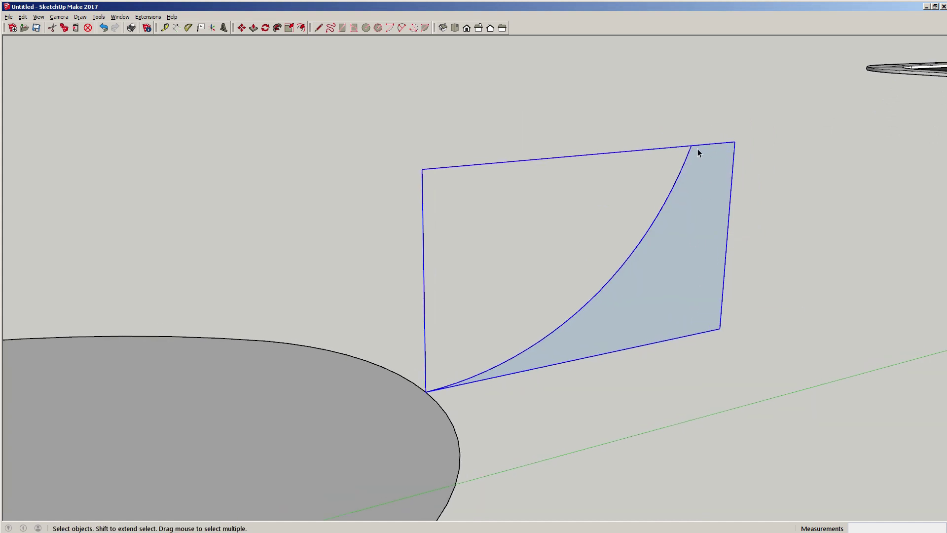
# Draw a separate circle with radius 0.1 at the grouped profile's upper inner corner
pyautogui.press('c')
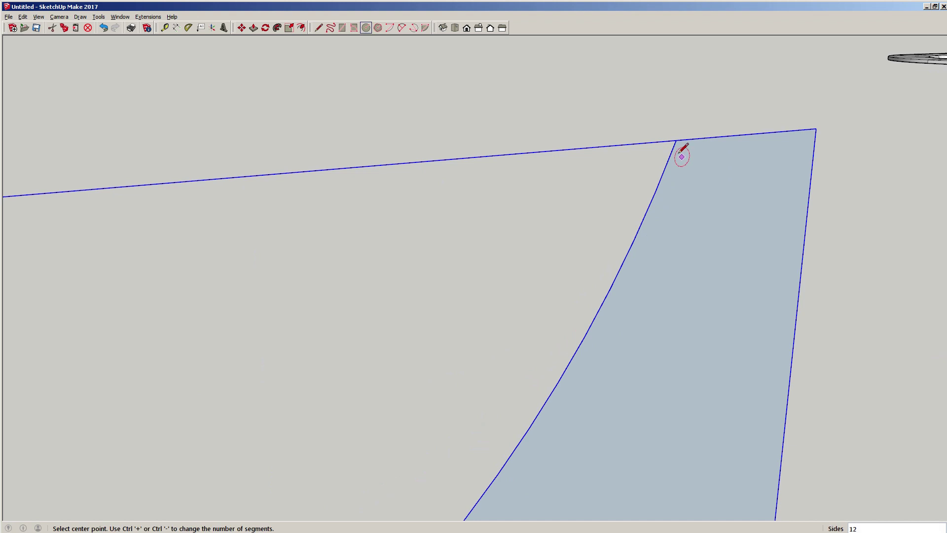
pyautogui.click(676, 140)
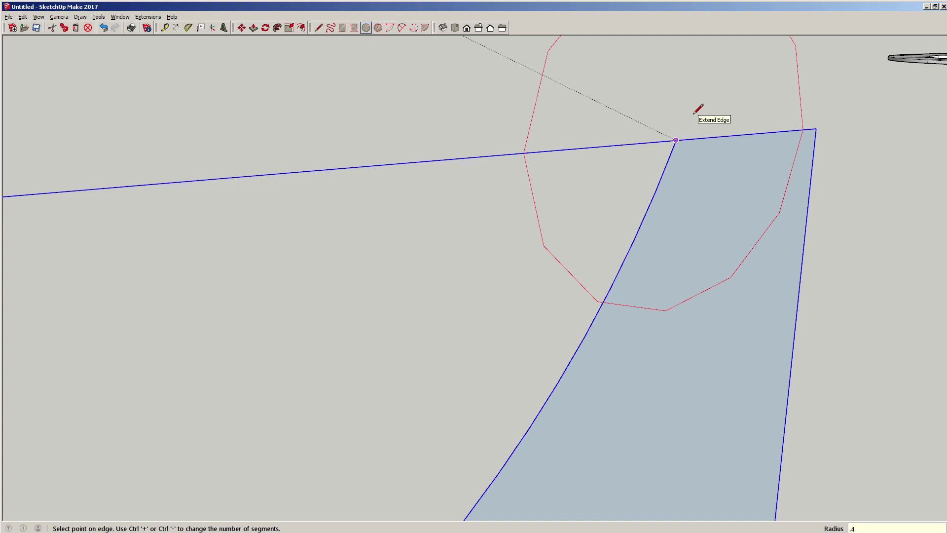
pyautogui.write('.1')
pyautogui.press('Return')
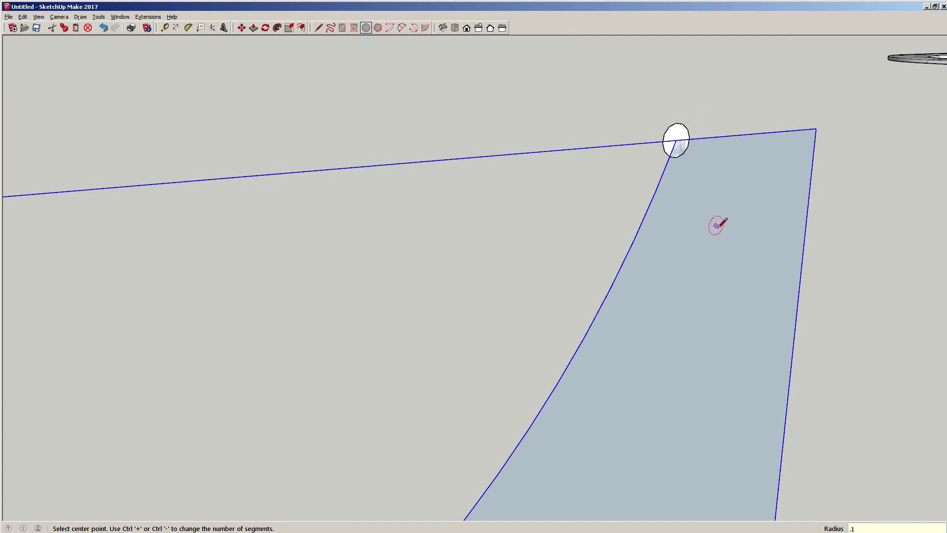
pyautogui.press('space')
pyautogui.scroll(-5, 710, 224)
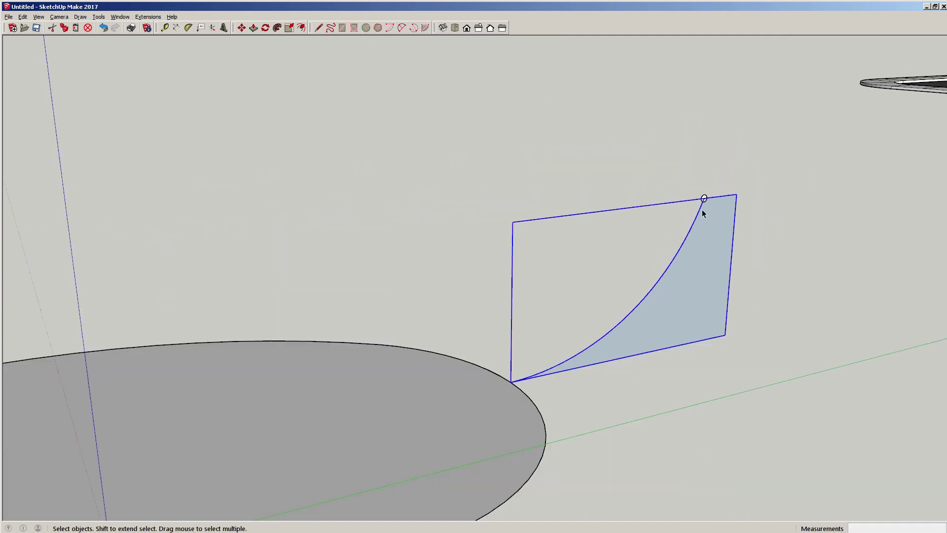
# Move the small circle 5 feet outward along the green axis, clear of the grouped profile
pyautogui.scroll(5, 703, 213)
pyautogui.click(658, 192)
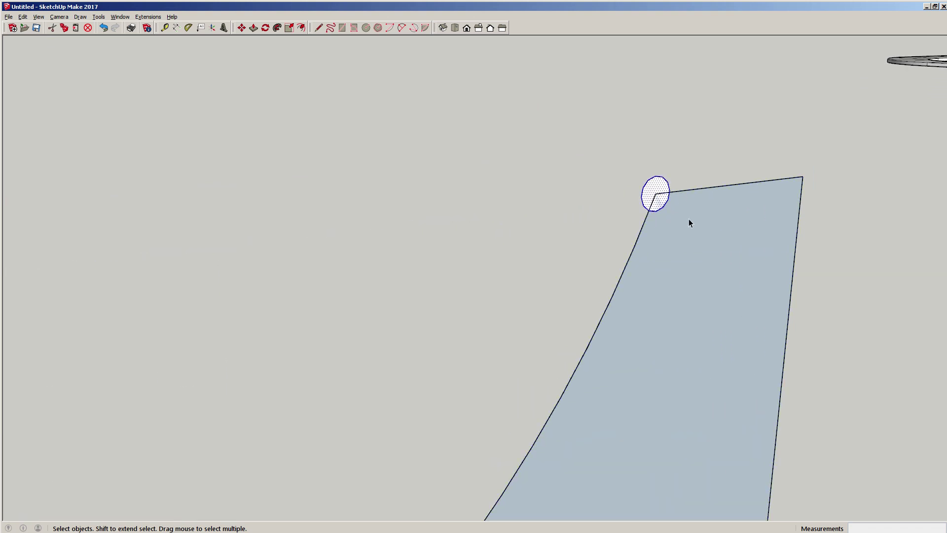
pyautogui.press('m')
pyautogui.click(679, 260)
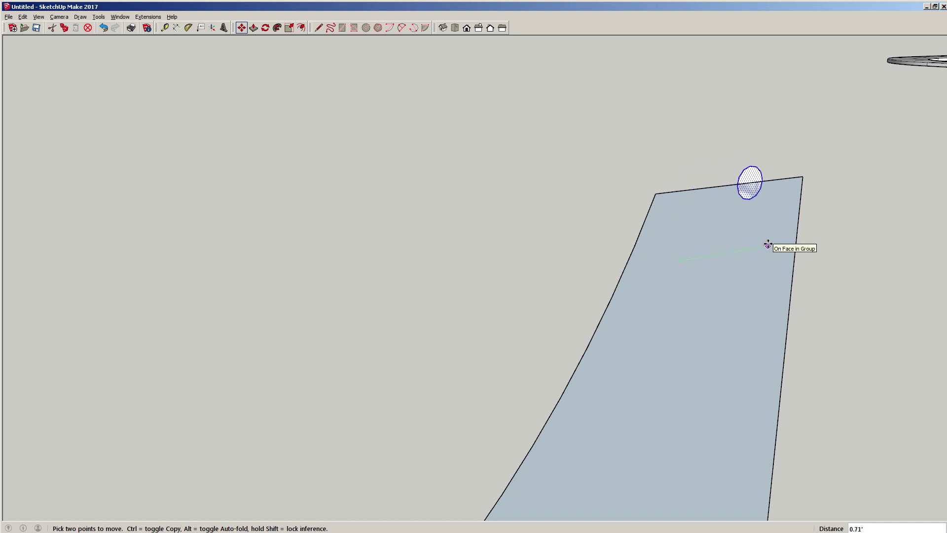
pyautogui.write('5')
pyautogui.press('Return')
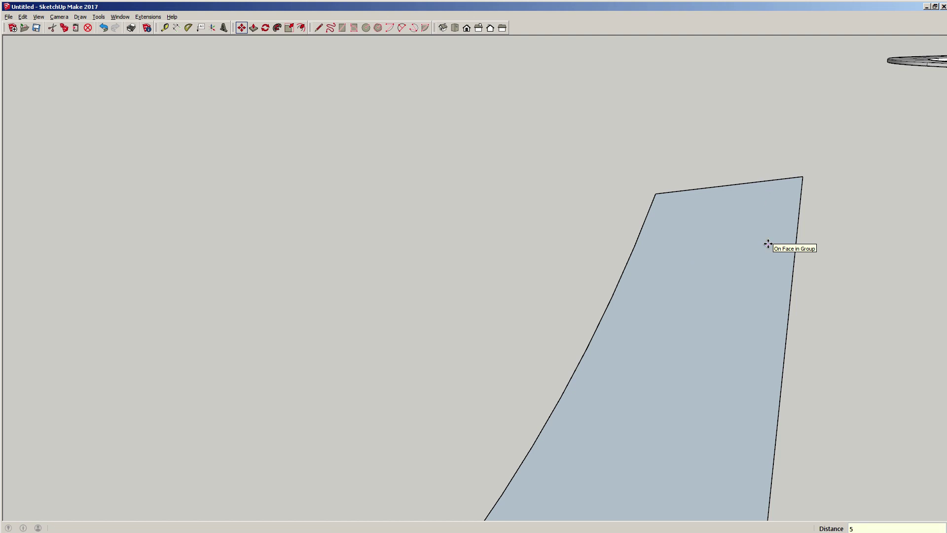
pyautogui.scroll(-5, 770, 245)
pyautogui.press('space')
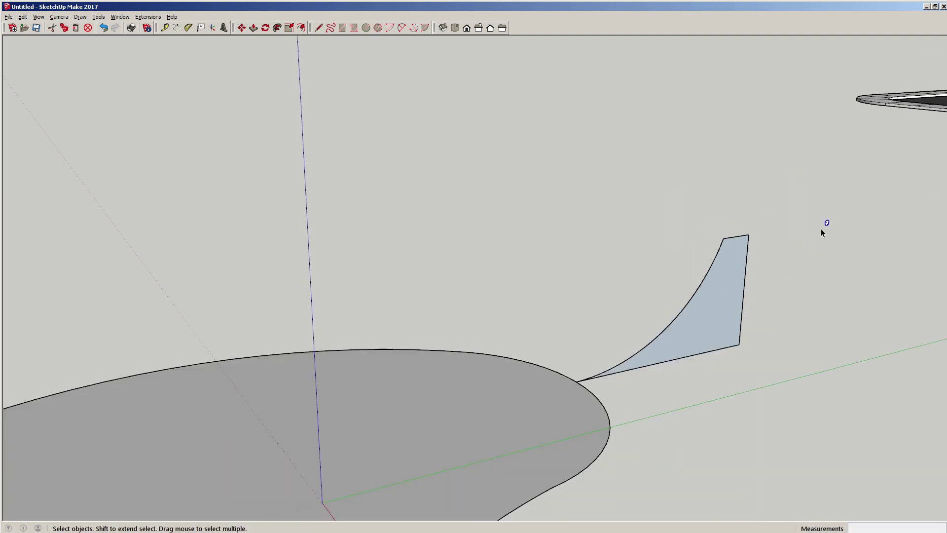
# Explode the grouped curved wall profile into loose geometry
pyautogui.scroll(-5, 726, 246)
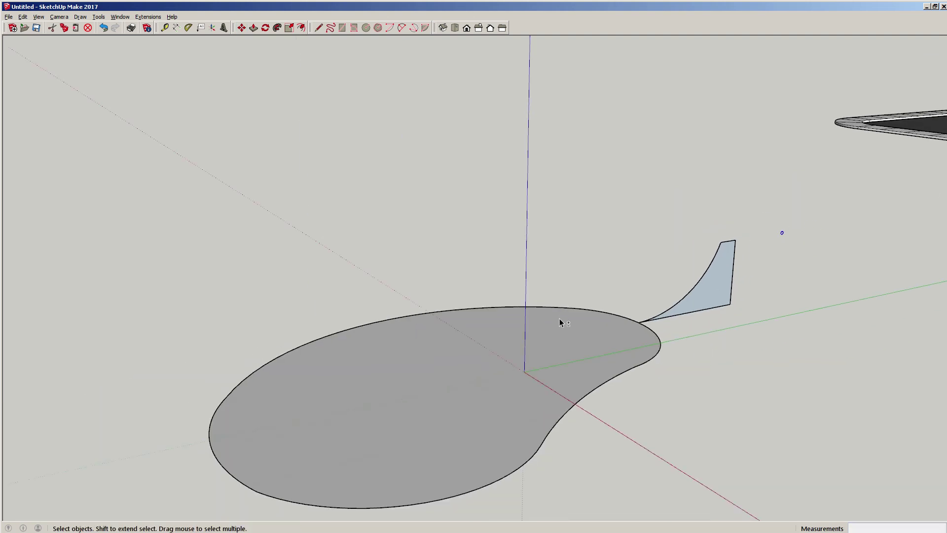
pyautogui.scroll(2, 560, 321)
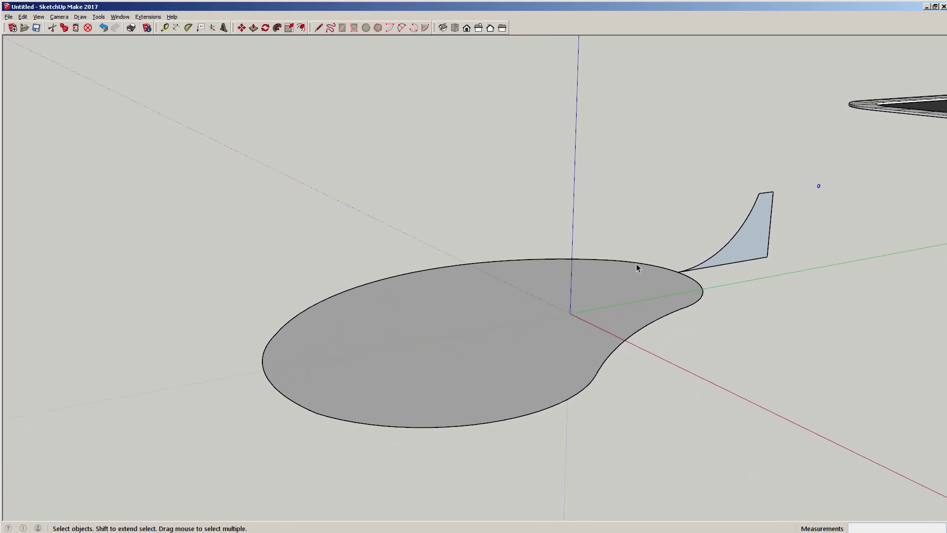
pyautogui.rightClick(743, 250)
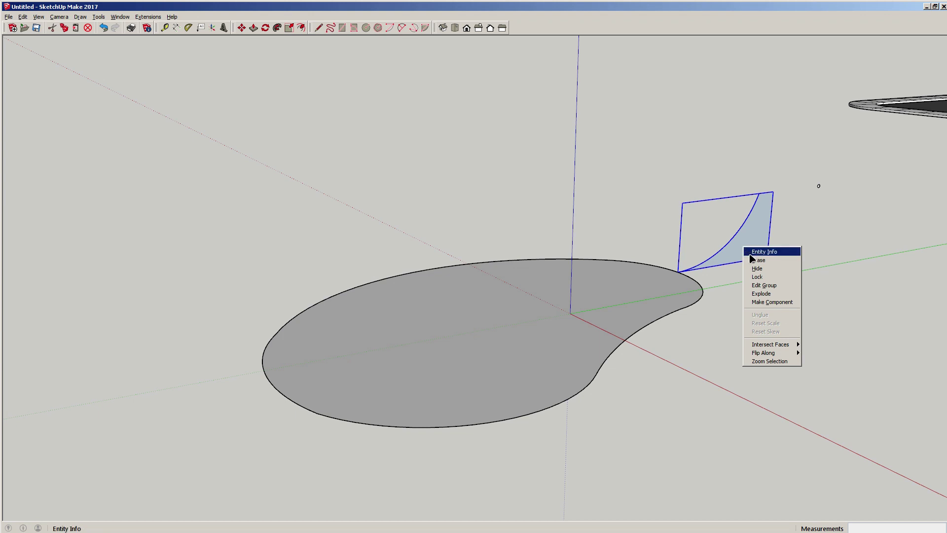
pyautogui.click(757, 294)
# Sweep the curved wall profile around the complete kidney outline with Follow Me to form the basin wall
pyautogui.click(277, 27)
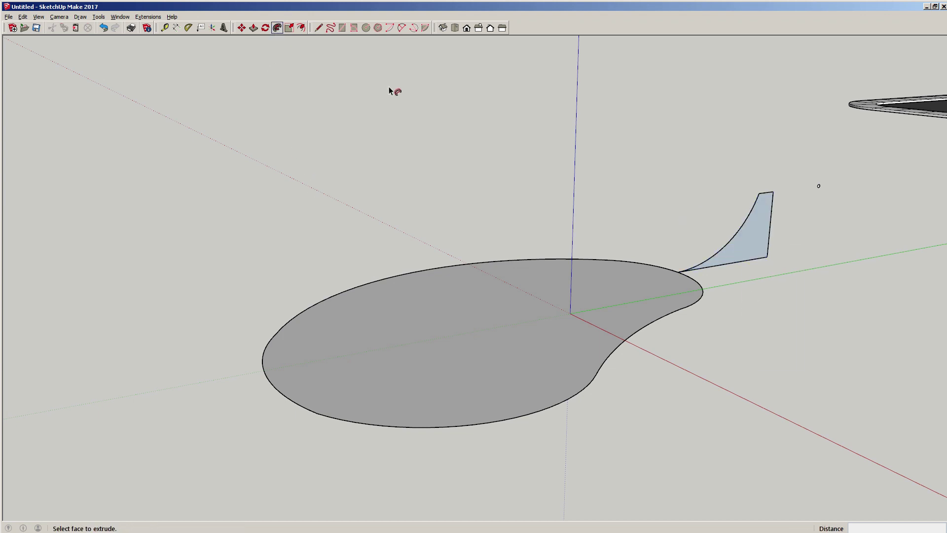
pyautogui.moveTo(730, 253); pyautogui.dragTo(691, 277)
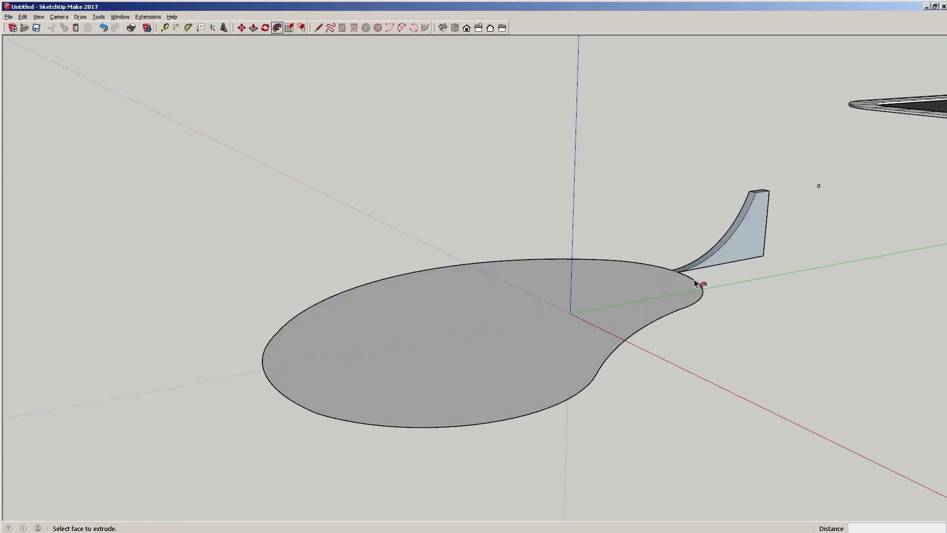
pyautogui.moveTo(729, 254); pyautogui.dragTo(679, 275)
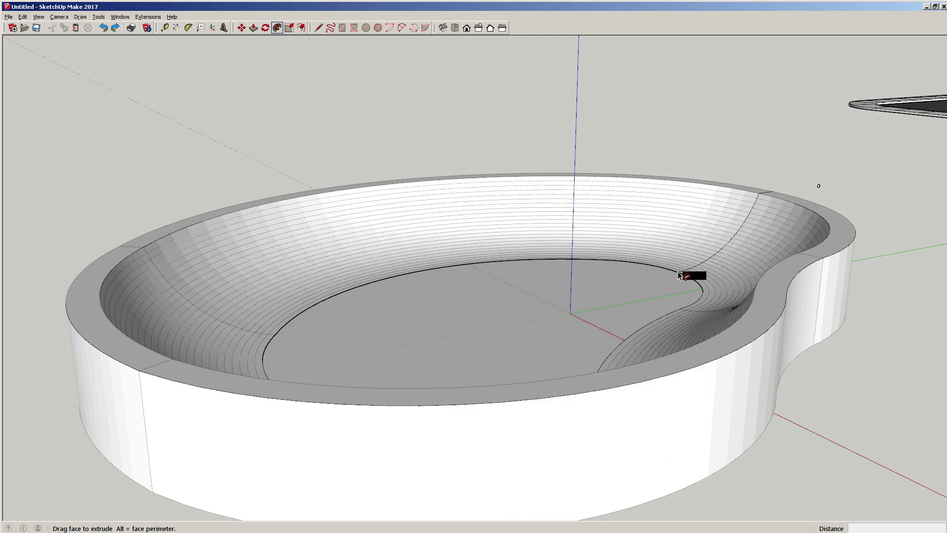
pyautogui.moveTo(473, 313); pyautogui.dragTo(721, 307, button='middle')
pyautogui.scroll(-3, 628, 323)
pyautogui.scroll(3, 705, 276)
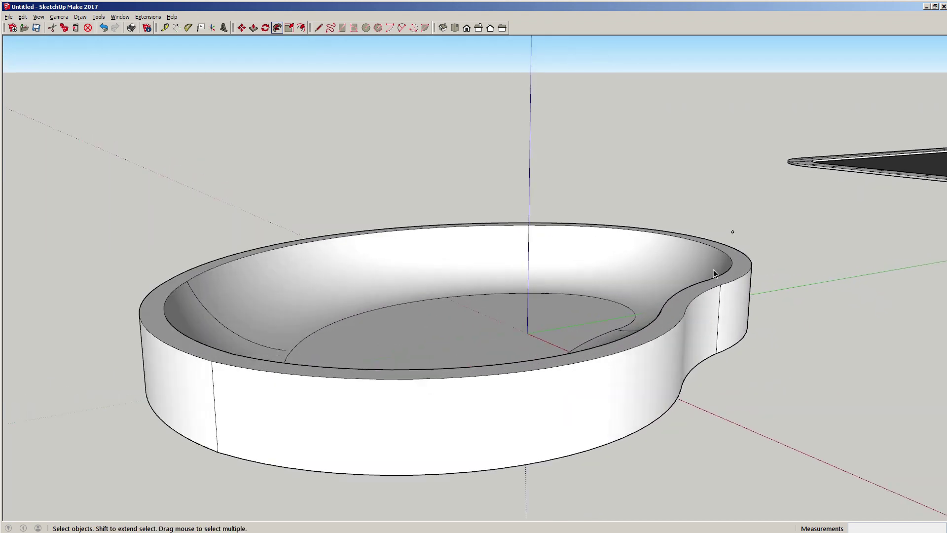
pyautogui.scroll(3, 705, 268)
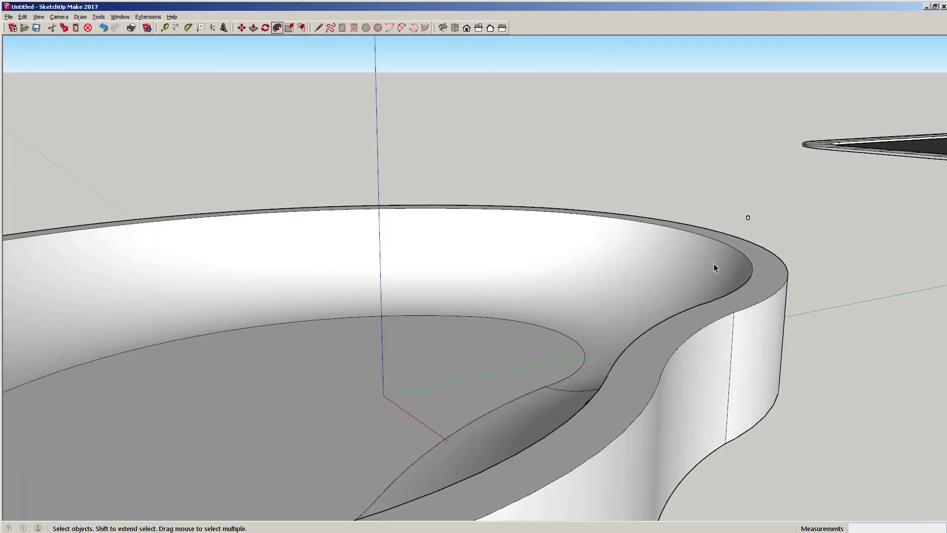
pyautogui.click(736, 248)
pyautogui.click(670, 316)
pyautogui.scroll(-3, 642, 345)
pyautogui.click(643, 209)
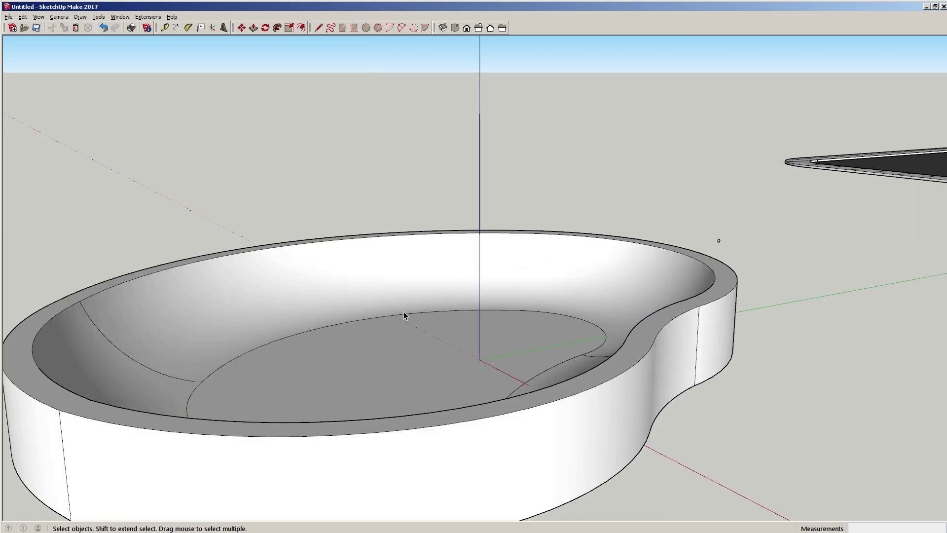
# Move the small circle 5 feet back along the green axis onto the basin's inner rim edge
pyautogui.moveTo(404, 311); pyautogui.dragTo(495, 279, button='middle')
pyautogui.moveTo(433, 275); pyautogui.dragTo(503, 306, button='middle')
pyautogui.scroll(5, 610, 228)
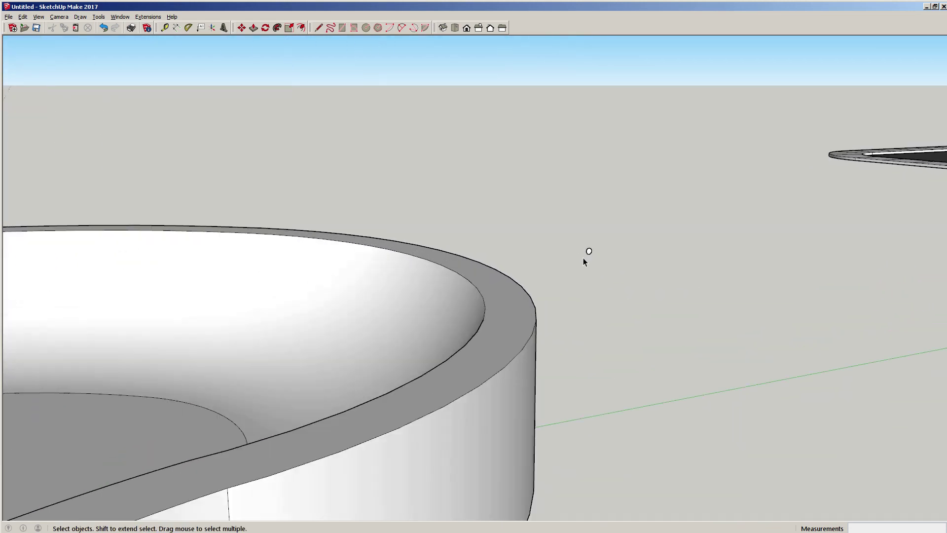
pyautogui.scroll(2, 577, 260)
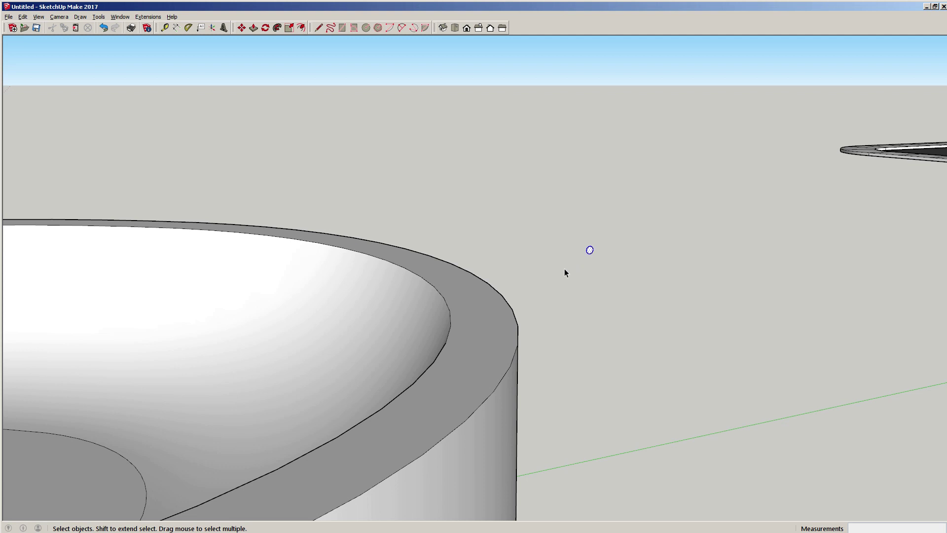
pyautogui.moveTo(565, 269); pyautogui.dragTo(589, 283, button='middle')
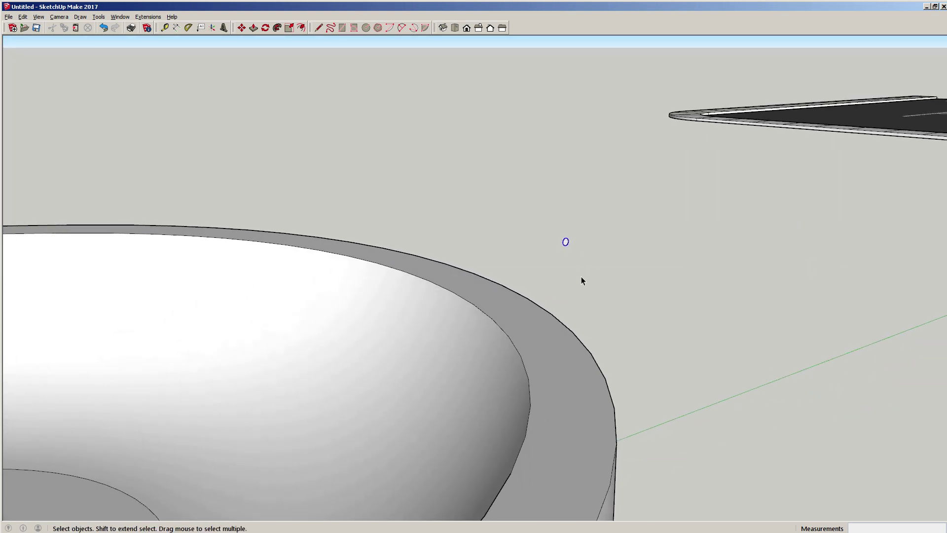
pyautogui.press('m')
pyautogui.click(670, 284)
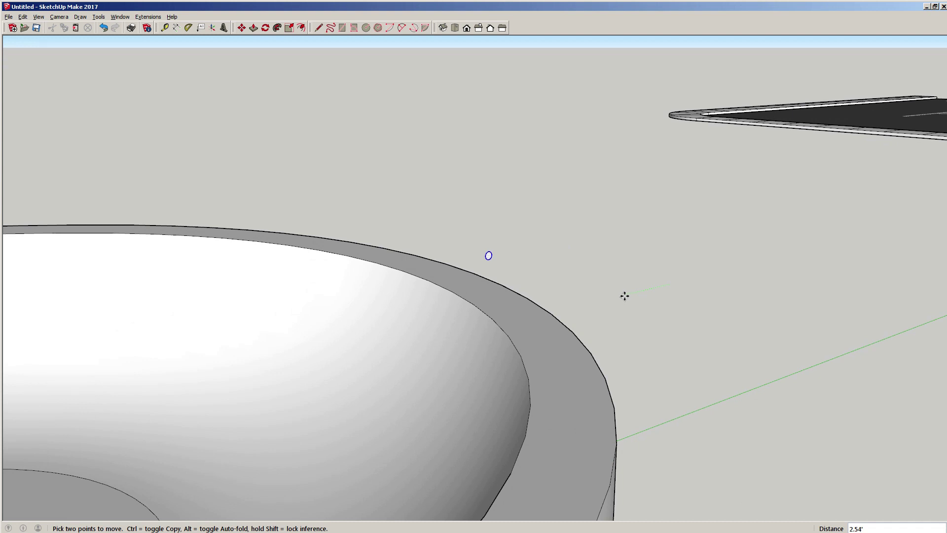
pyautogui.press('Return')
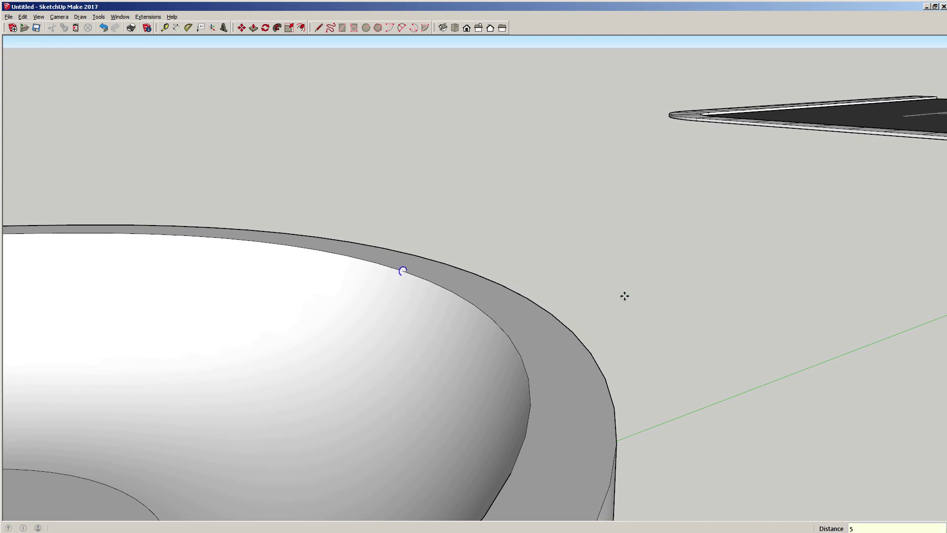
pyautogui.press('space')
# Try to sweep the small circle around the basin's inner rim edge with Follow Me
pyautogui.scroll(-4, 622, 300)
pyautogui.scroll(-7, 443, 336)
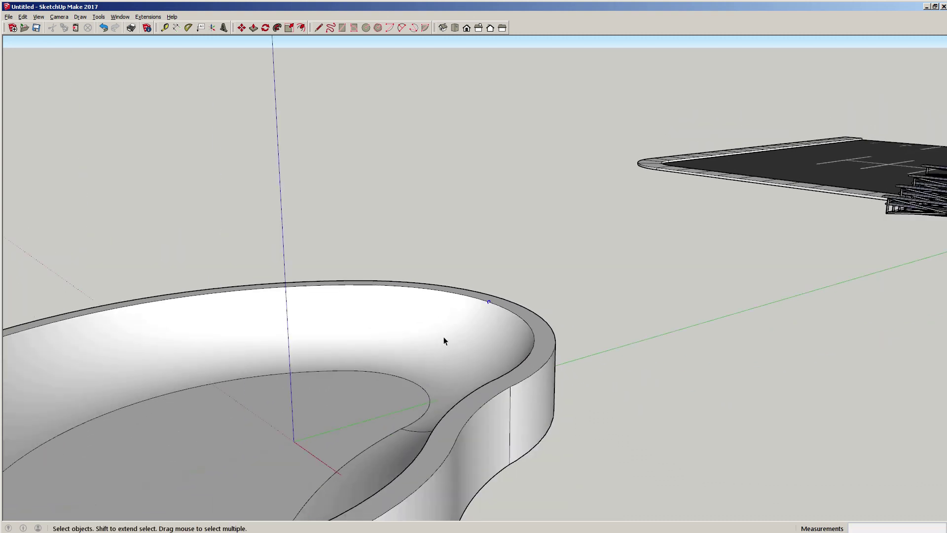
pyautogui.keyDown('shift'); pyautogui.moveTo(448, 353); pyautogui.dragTo(487, 325, button='middle'); pyautogui.keyUp('shift')
pyautogui.scroll(4, 516, 348)
pyautogui.scroll(1, 503, 356)
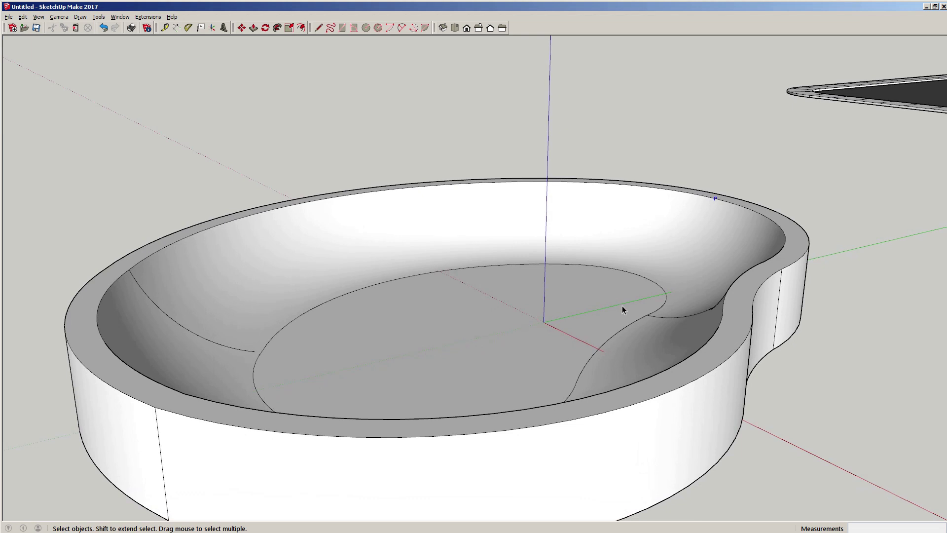
pyautogui.click(276, 28)
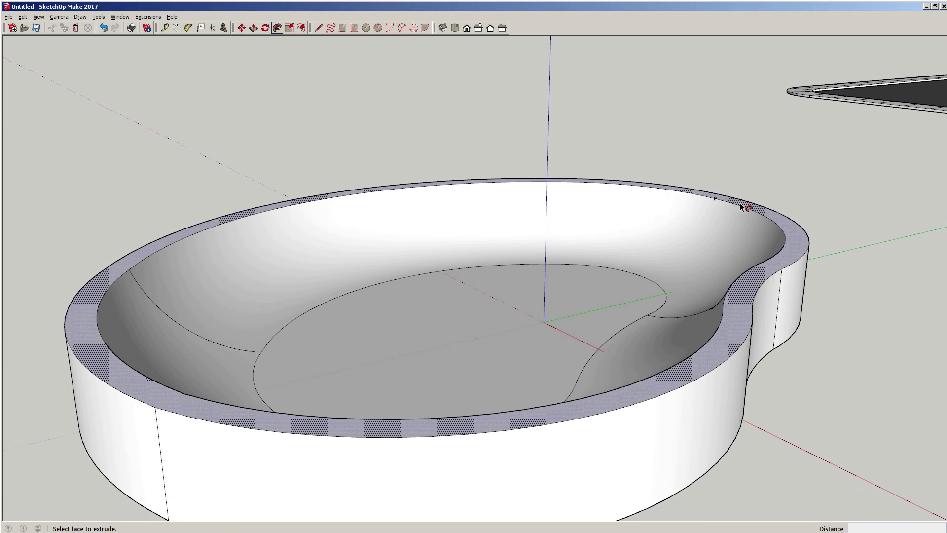
pyautogui.scroll(5, 750, 198)
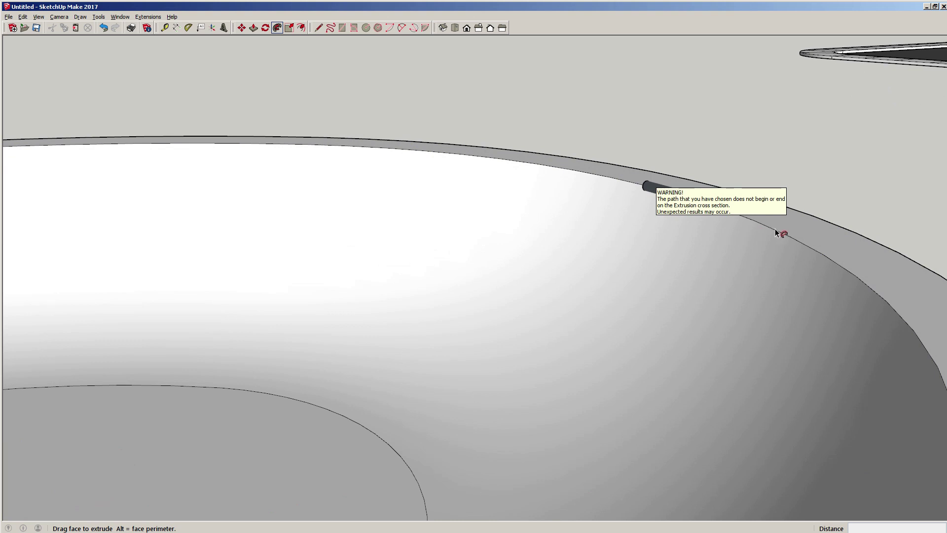
pyautogui.scroll(-5, 771, 234)
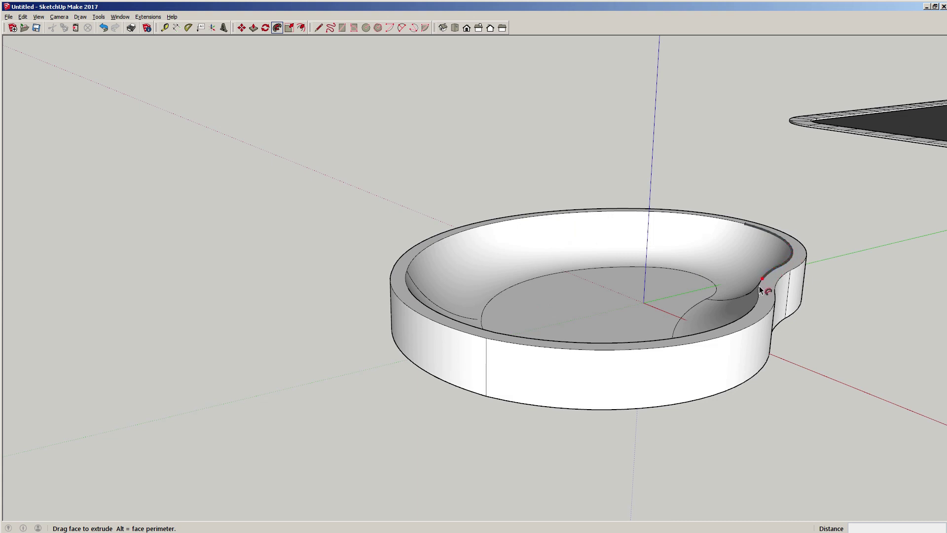
pyautogui.scroll(2, 759, 290)
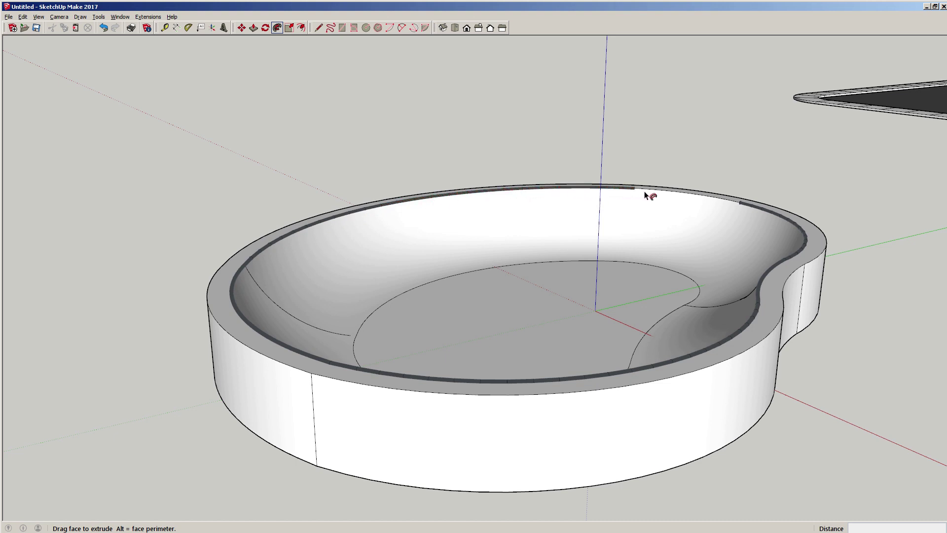
pyautogui.click(740, 205)
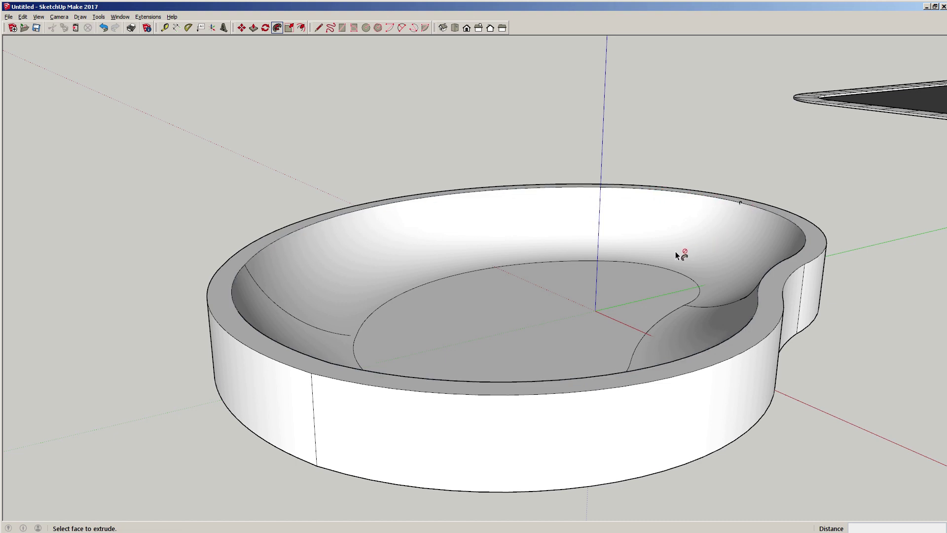
# Retry the Follow Me sweep of the small circle along the entire inner rim, back to its starting point
pyautogui.moveTo(674, 250); pyautogui.dragTo(706, 251, button='middle')
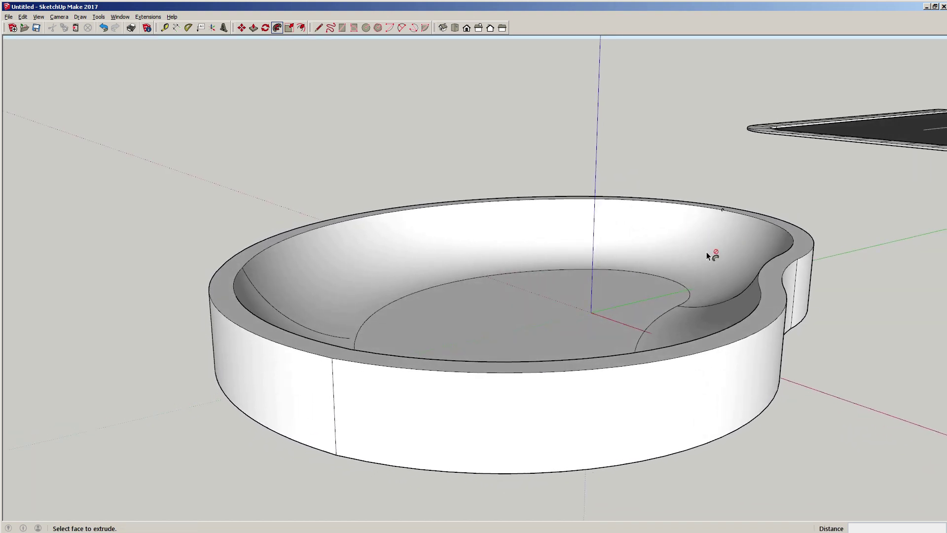
pyautogui.scroll(3, 706, 252)
pyautogui.scroll(-2, 679, 264)
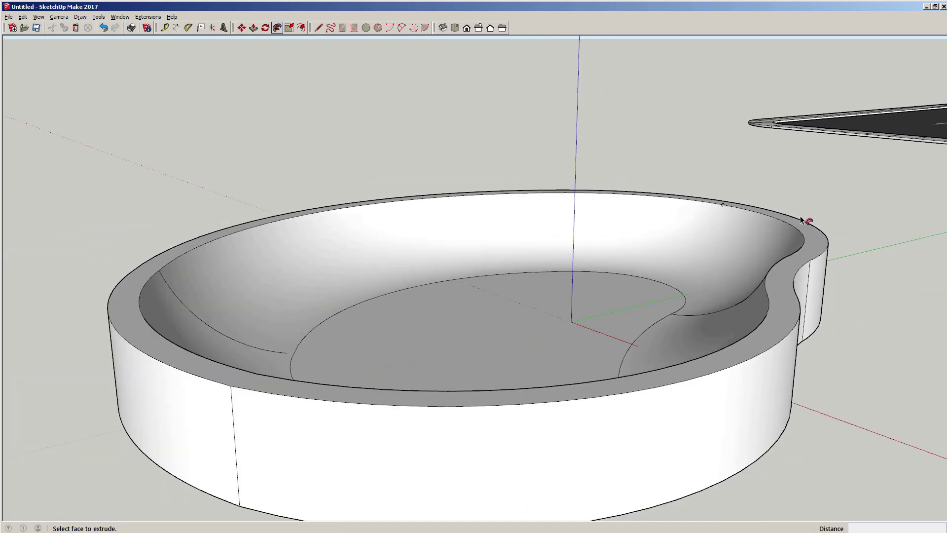
pyautogui.scroll(6, 801, 220)
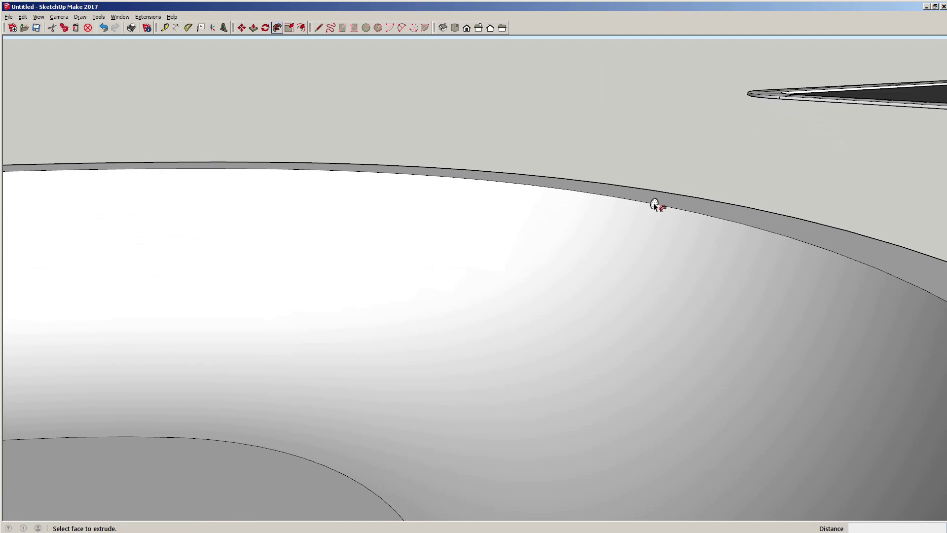
pyautogui.moveTo(653, 202); pyautogui.dragTo(678, 213)
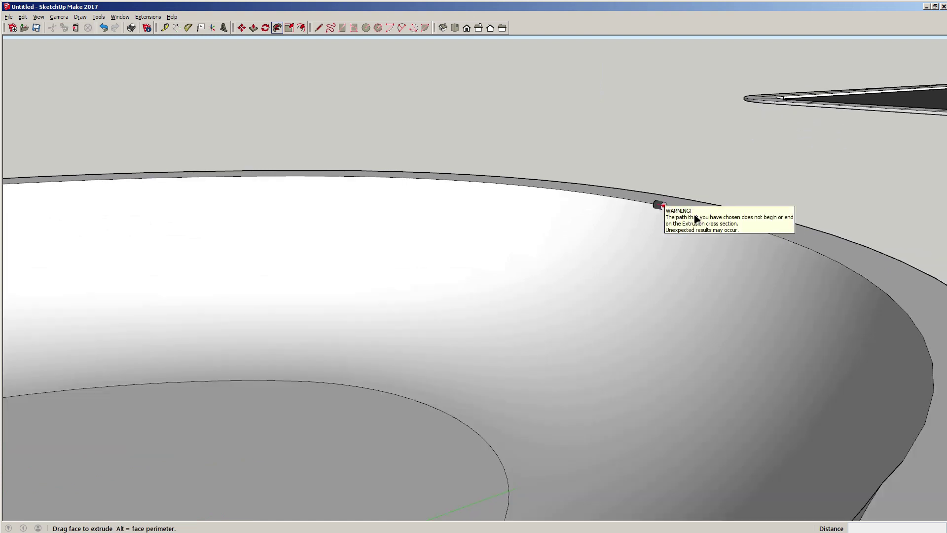
pyautogui.scroll(-4, 697, 250)
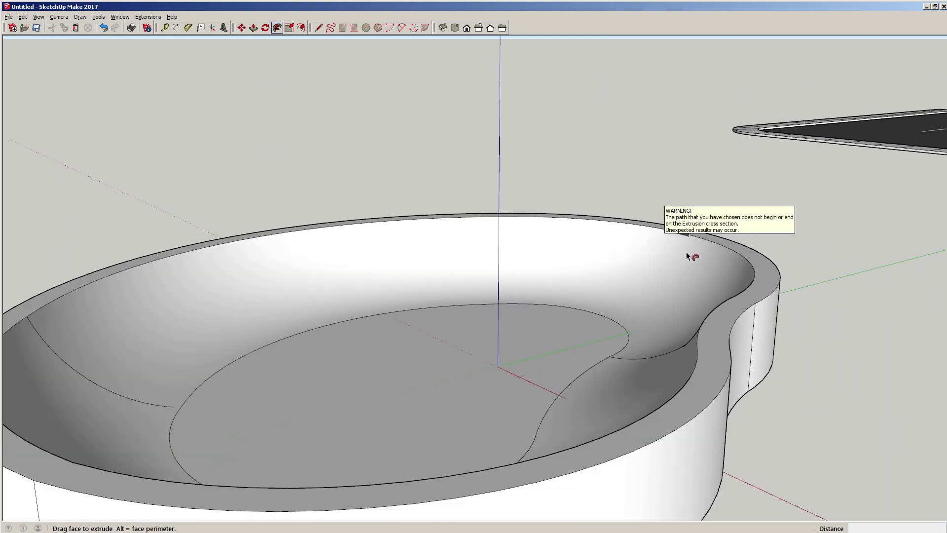
pyautogui.moveTo(694, 239); pyautogui.dragTo(639, 259)
pyautogui.scroll(-1, 400, 483)
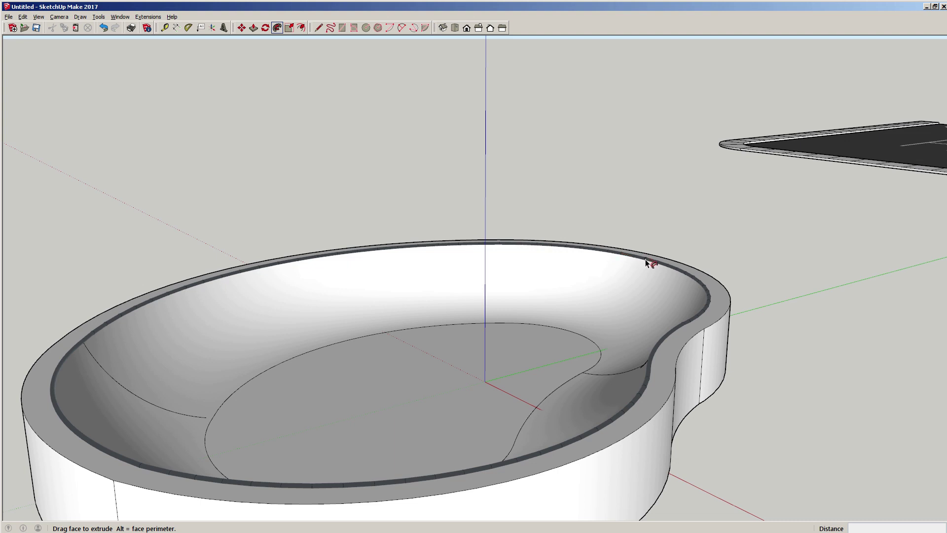
pyautogui.moveTo(646, 263); pyautogui.dragTo(646, 262)
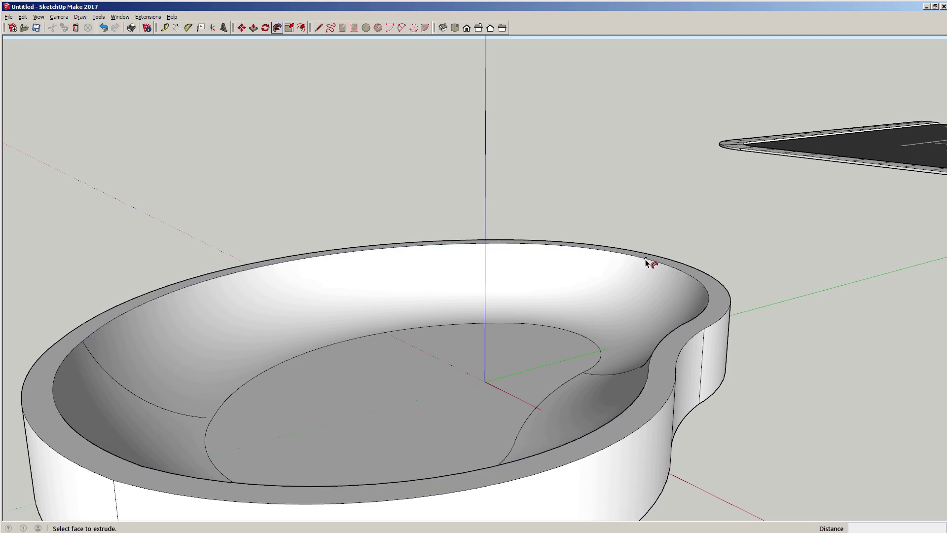
# Sweep the small circle with Follow Me around the basin's inner rim edge, ending one segment short of its starting point
pyautogui.moveTo(625, 300); pyautogui.dragTo(679, 294, button='middle')
pyautogui.scroll(5, 744, 265)
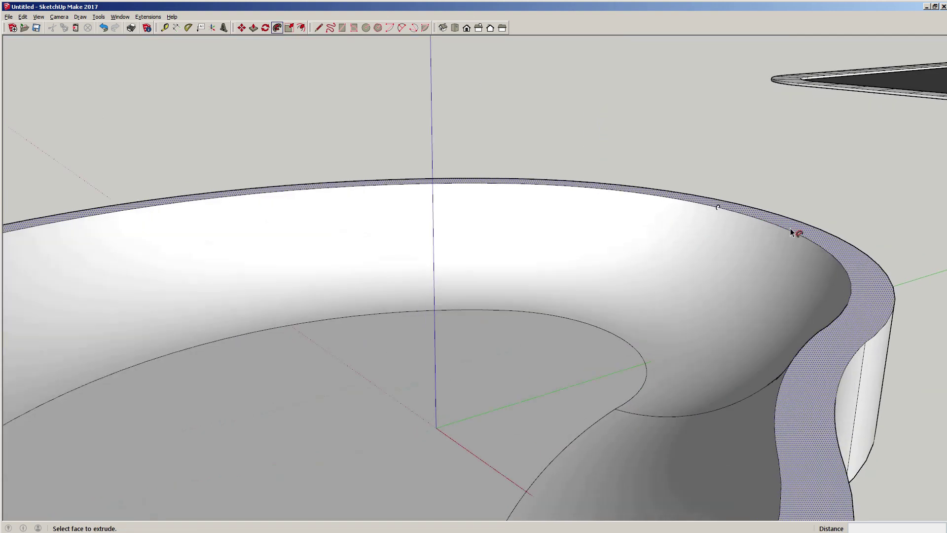
pyautogui.click(649, 198)
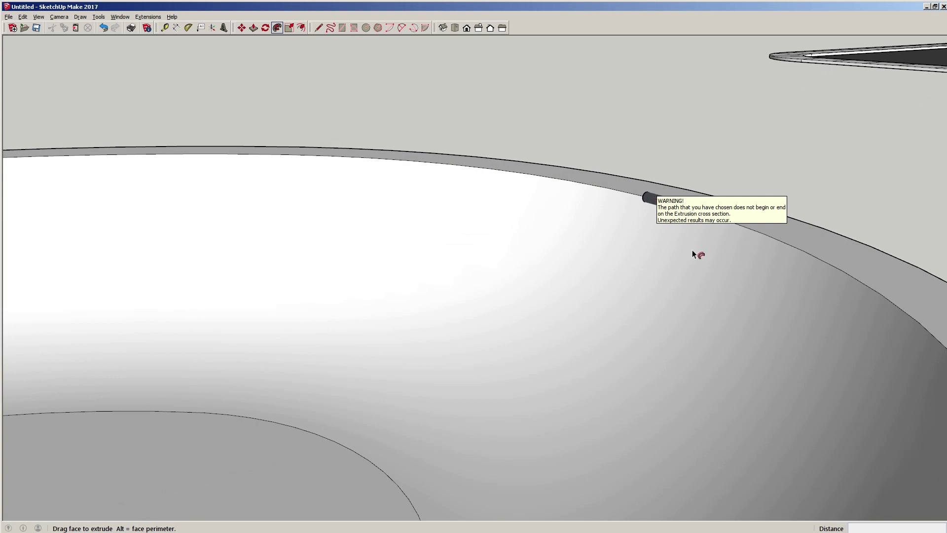
pyautogui.scroll(-6, 692, 251)
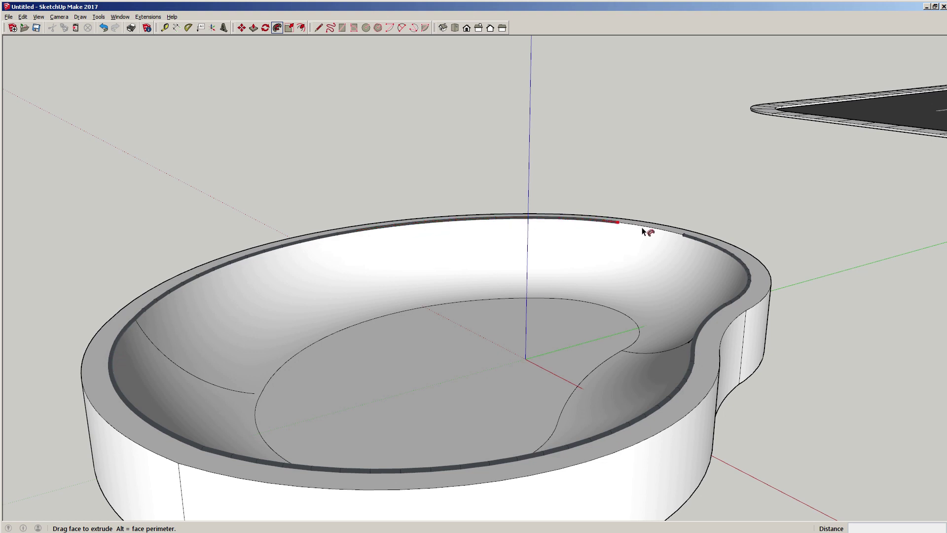
pyautogui.scroll(6, 678, 239)
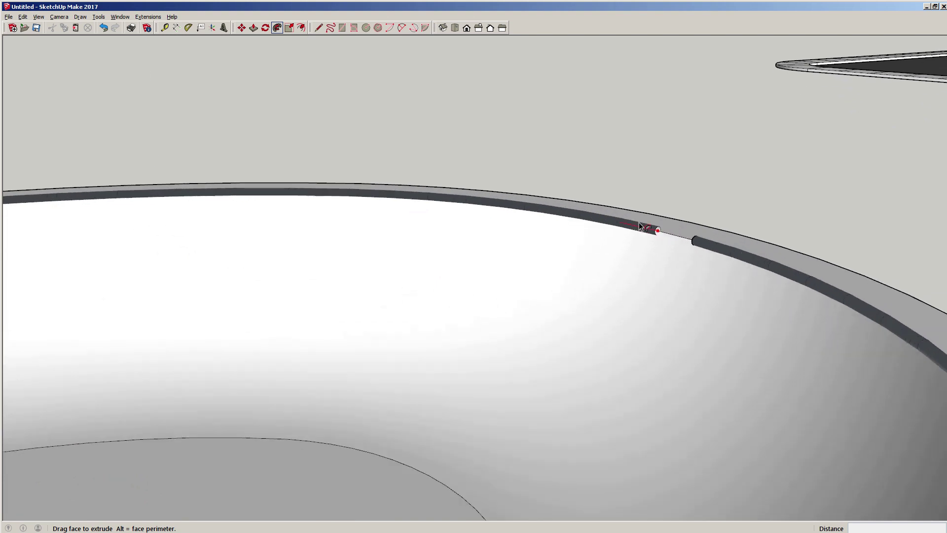
pyautogui.click(690, 242)
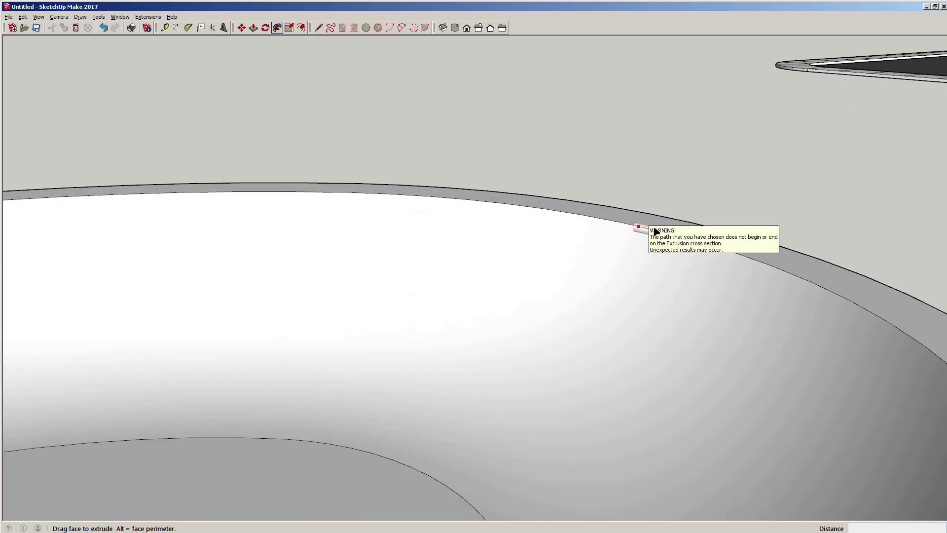
pyautogui.scroll(-5, 547, 213)
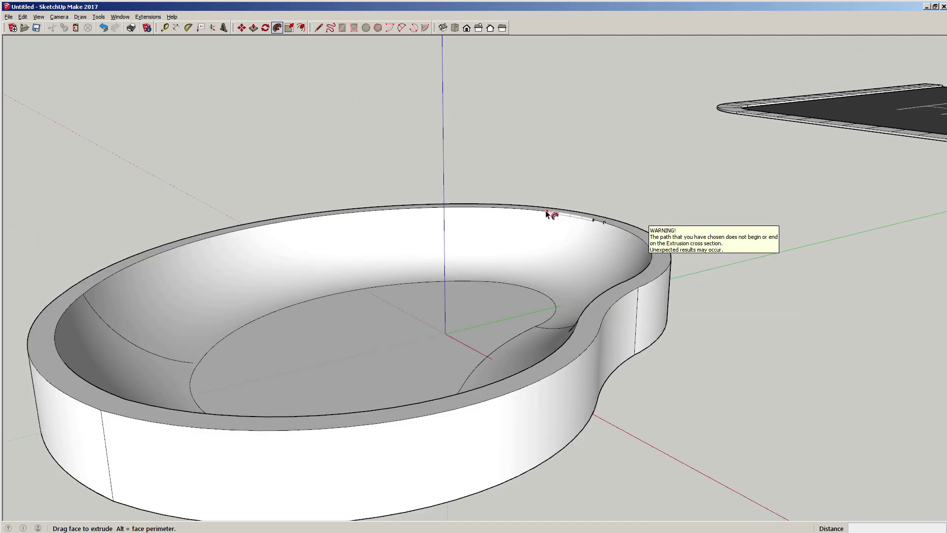
pyautogui.scroll(5, 605, 225)
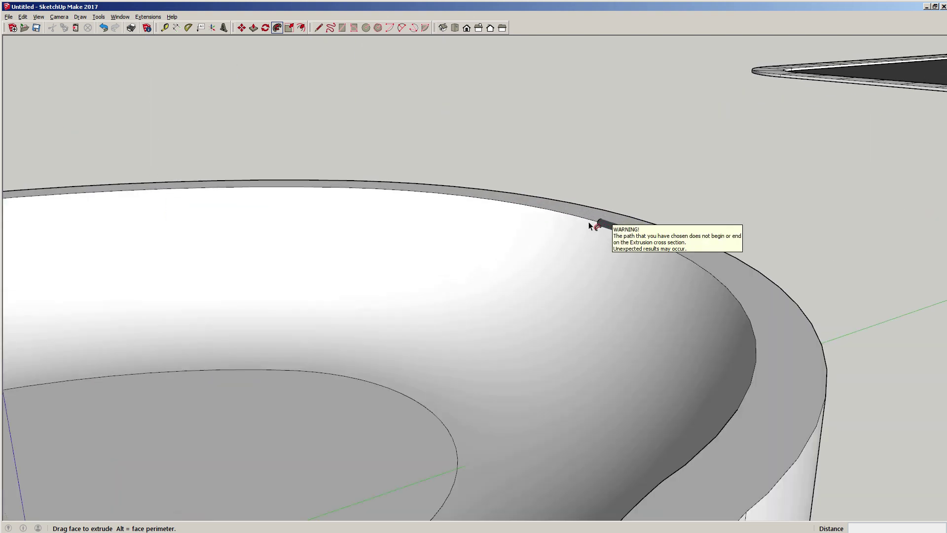
pyautogui.moveTo(603, 230); pyautogui.dragTo(559, 443)
pyautogui.scroll(-3, 644, 252)
pyautogui.scroll(-2, 651, 256)
pyautogui.scroll(-1, 627, 351)
pyautogui.scroll(-1, 608, 378)
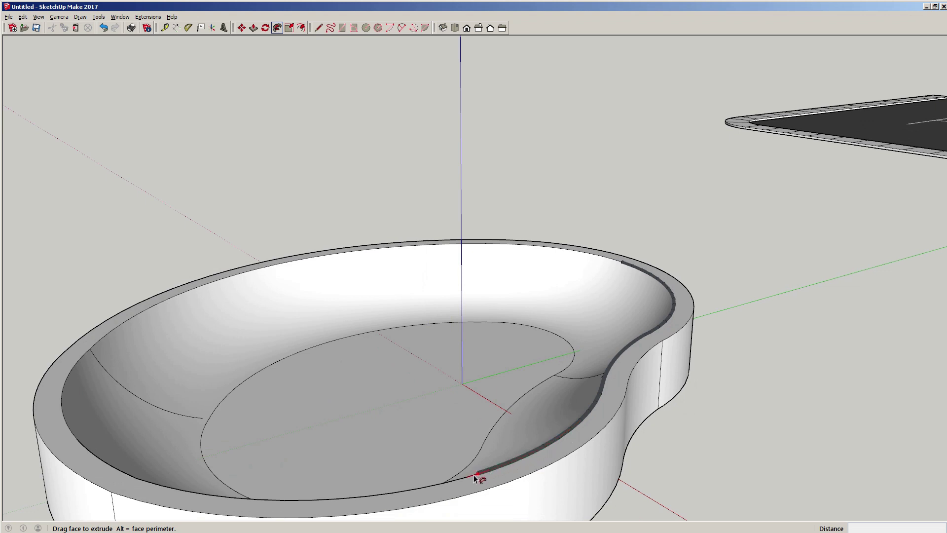
pyautogui.moveTo(437, 487); pyautogui.dragTo(555, 251)
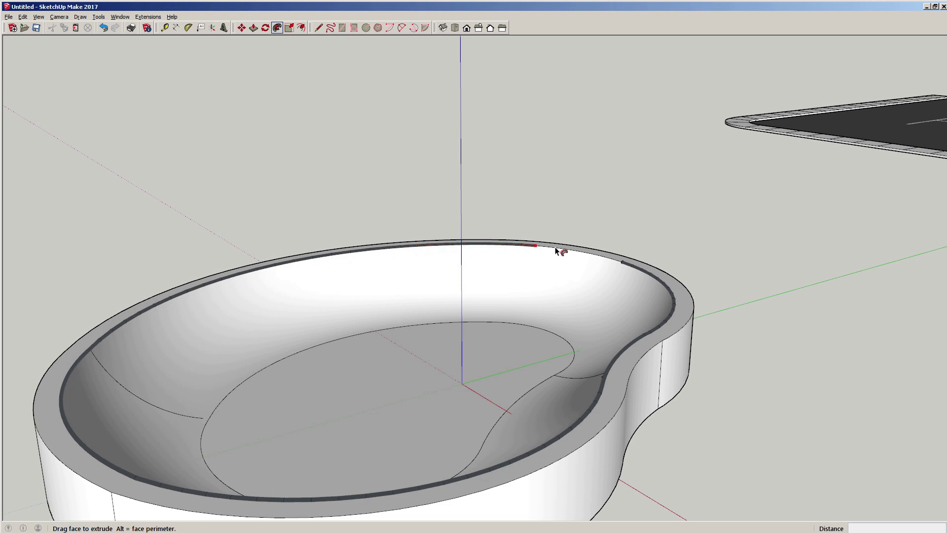
pyautogui.click(616, 262)
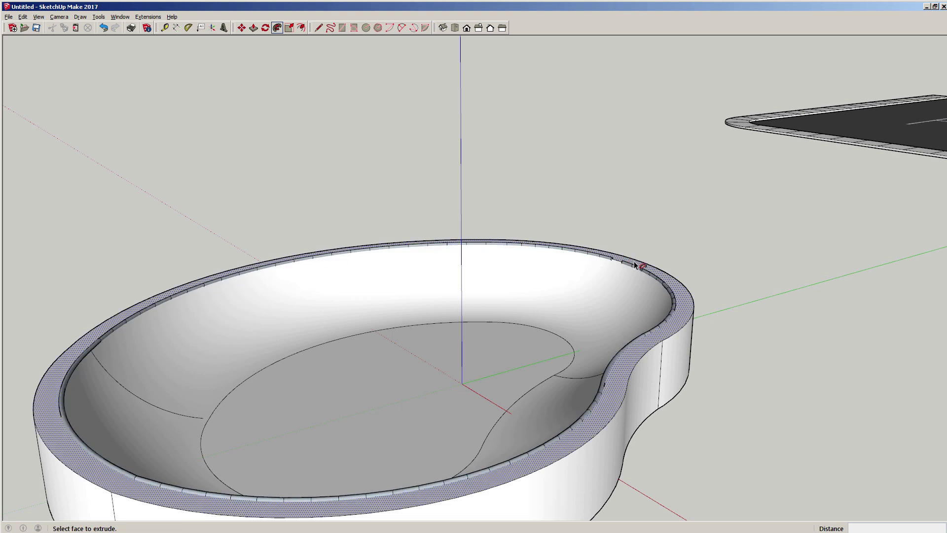
# Close the remaining gap in the rim tube by extruding one open end face with Follow Me to meet the other
pyautogui.scroll(5, 636, 267)
pyautogui.moveTo(625, 274); pyautogui.dragTo(746, 298, button='middle')
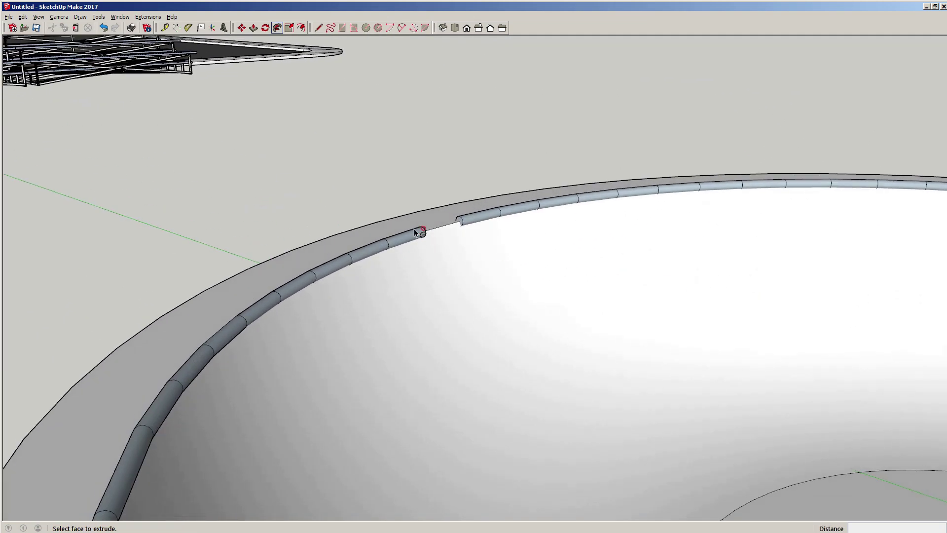
pyautogui.scroll(2, 419, 228)
pyautogui.moveTo(493, 213); pyautogui.dragTo(434, 235)
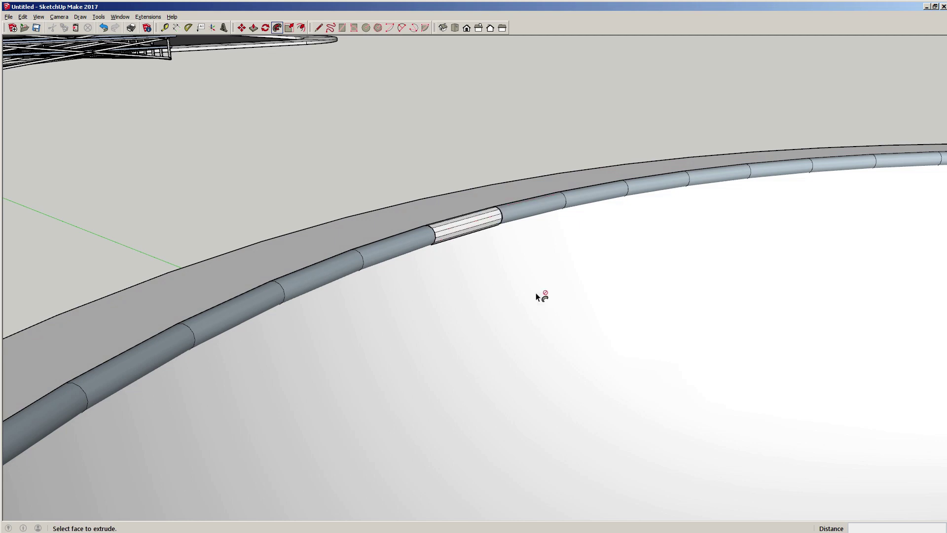
pyautogui.moveTo(541, 296); pyautogui.dragTo(463, 300, button='middle')
pyautogui.scroll(-10, 464, 299)
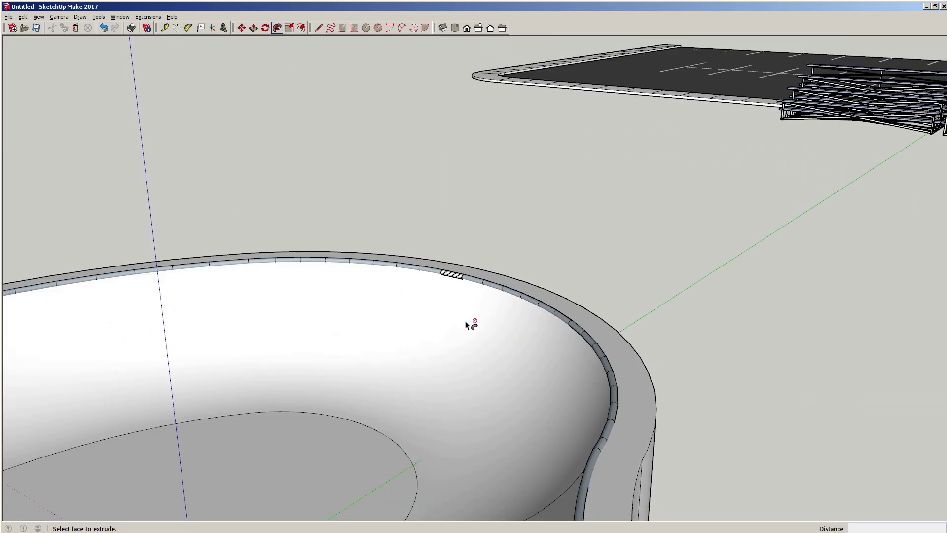
# Select the basin's curved inner wall faces together with its floor face
pyautogui.press('space')
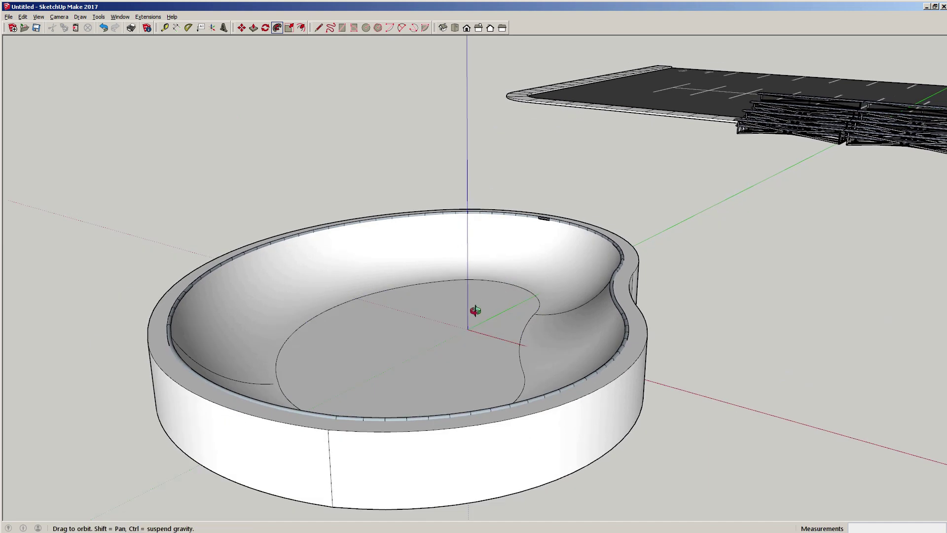
pyautogui.moveTo(476, 313); pyautogui.dragTo(569, 315, button='middle')
pyautogui.scroll(8, 677, 229)
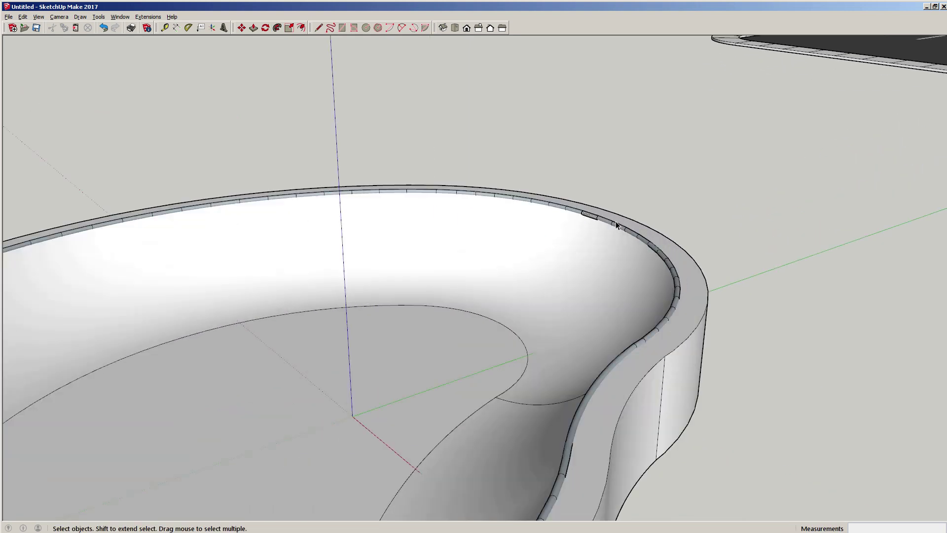
pyautogui.scroll(-10, 592, 271)
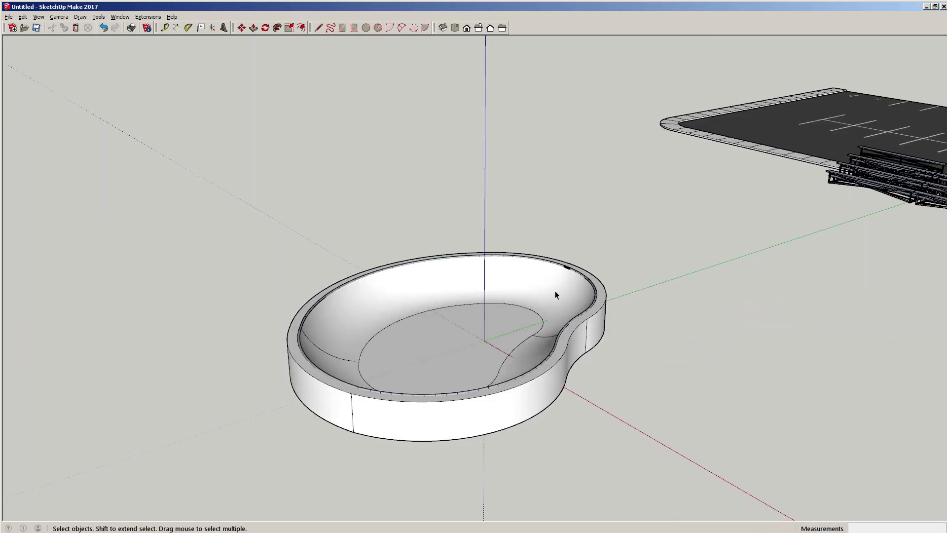
pyautogui.scroll(3, 474, 321)
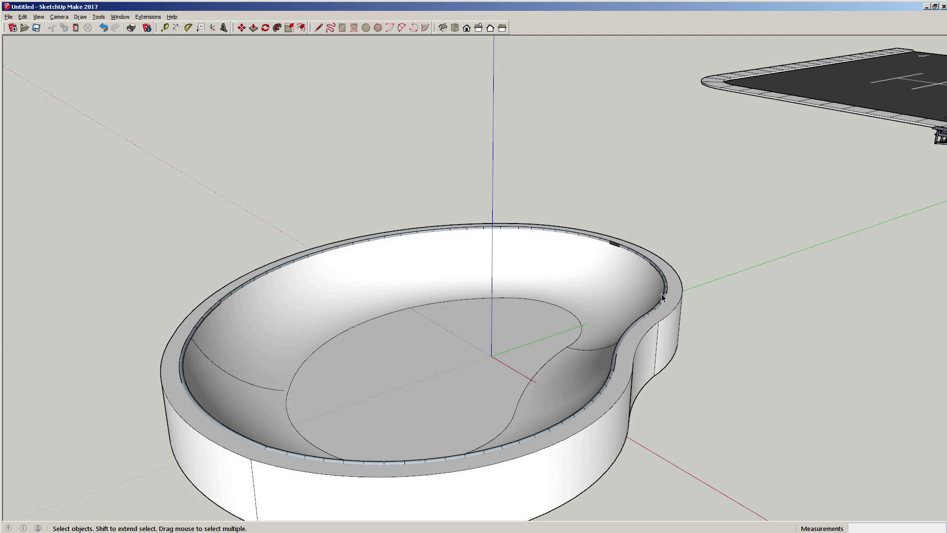
pyautogui.click(609, 285)
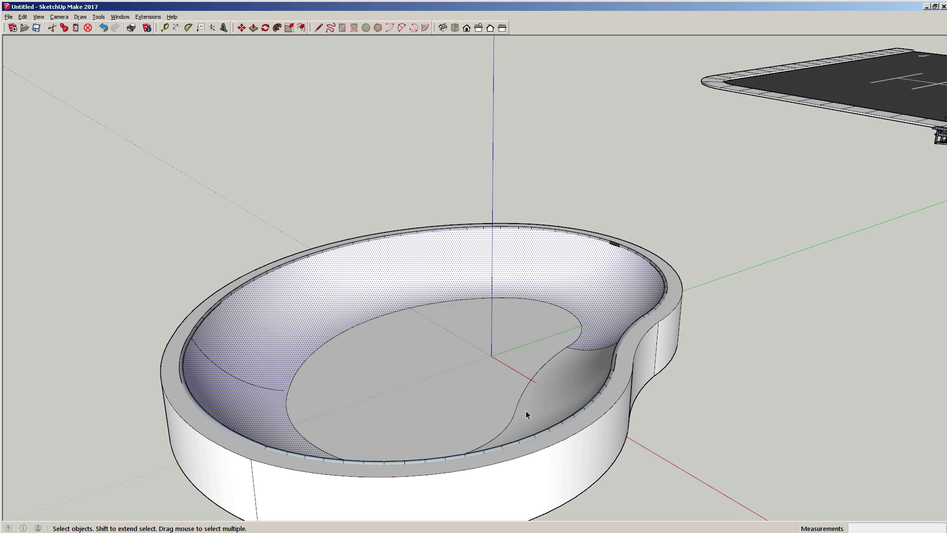
pyautogui.keyDown('shift'); pyautogui.click(546, 397); pyautogui.keyUp('shift')
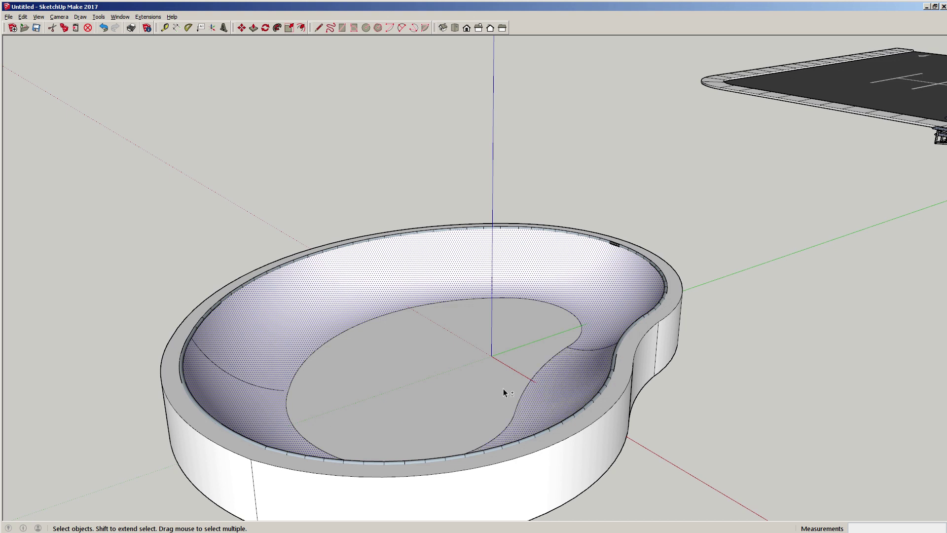
pyautogui.keyDown('shift'); pyautogui.click(490, 382); pyautogui.keyUp('shift')
pyautogui.moveTo(558, 437); pyautogui.dragTo(423, 355, button='middle')
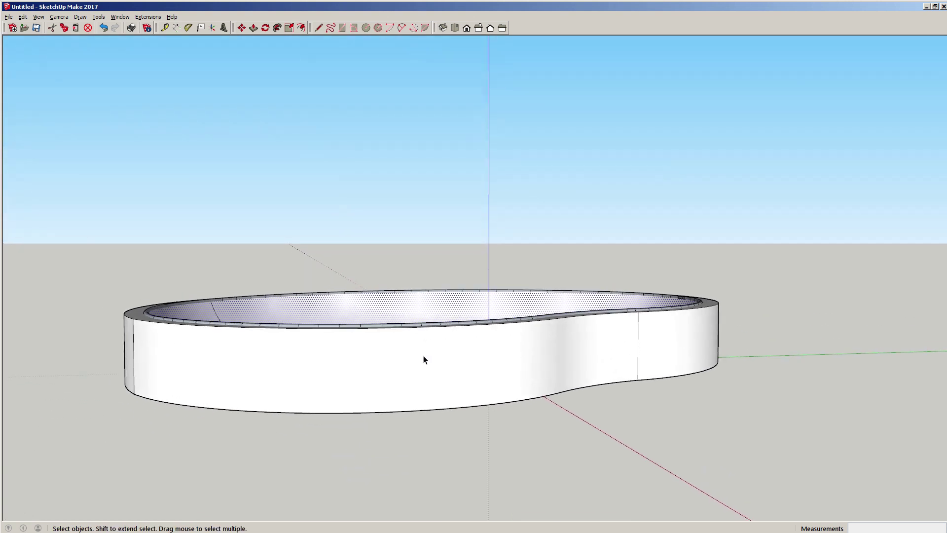
# Add the basin's outer wall and flat rim faces to the selection and make a group of it
pyautogui.keyDown('shift'); pyautogui.click(423, 361); pyautogui.keyUp('shift')
pyautogui.moveTo(563, 368); pyautogui.dragTo(238, 350, button='middle')
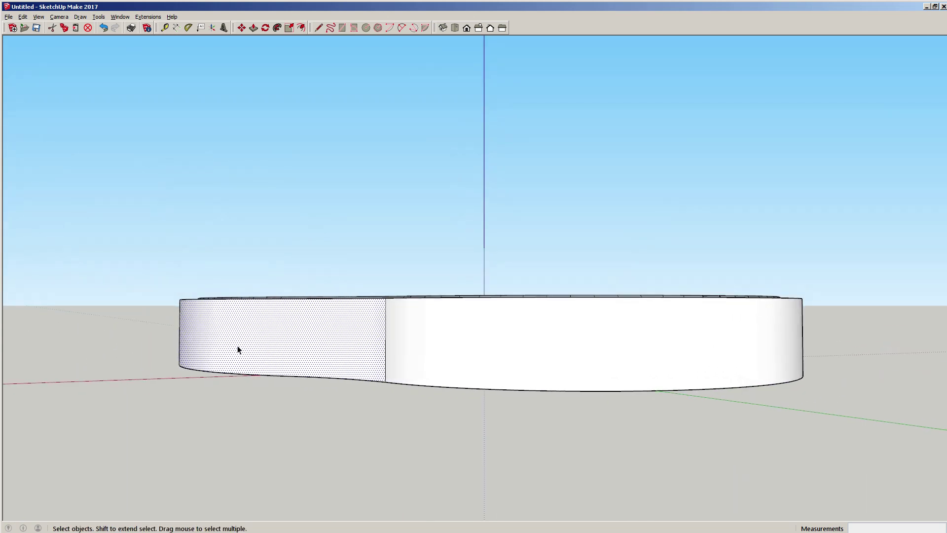
pyautogui.keyDown('shift'); pyautogui.click(524, 346); pyautogui.keyUp('shift')
pyautogui.moveTo(524, 347); pyautogui.dragTo(281, 382, button='middle')
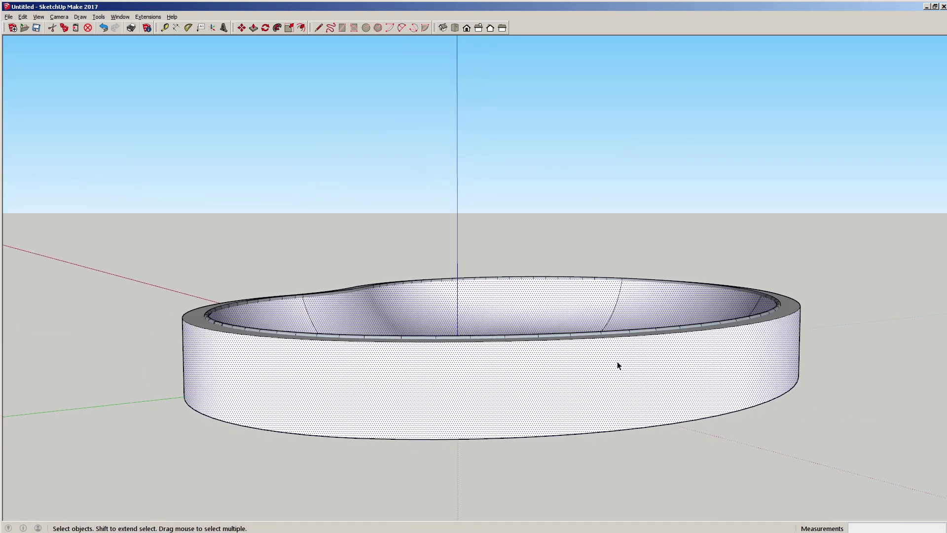
pyautogui.moveTo(617, 364); pyautogui.dragTo(695, 454, button='middle')
pyautogui.keyDown('shift'); pyautogui.click(694, 416); pyautogui.keyUp('shift')
pyautogui.moveTo(696, 417); pyautogui.dragTo(577, 251, button='middle')
pyautogui.moveTo(459, 194); pyautogui.dragTo(611, 402, button='middle')
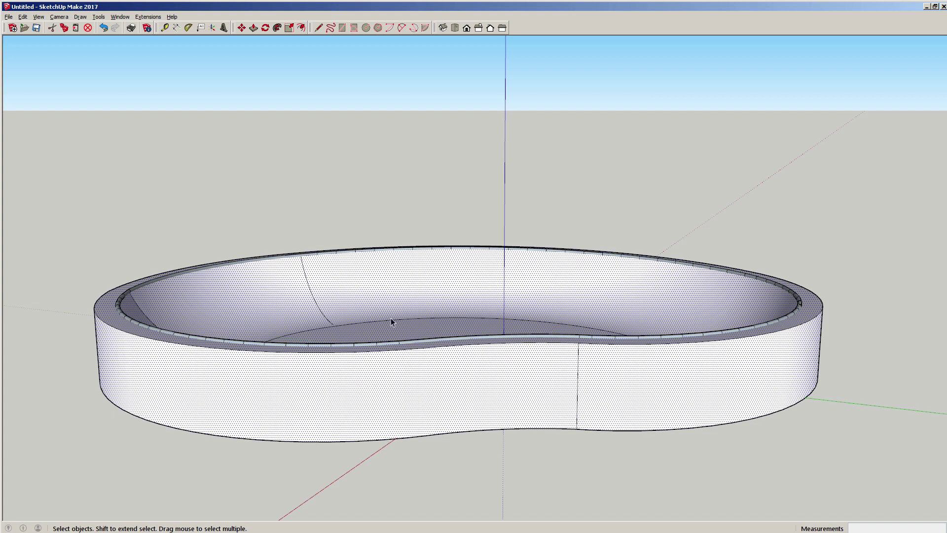
pyautogui.moveTo(390, 321); pyautogui.dragTo(584, 348, button='middle')
pyautogui.scroll(-3, 584, 346)
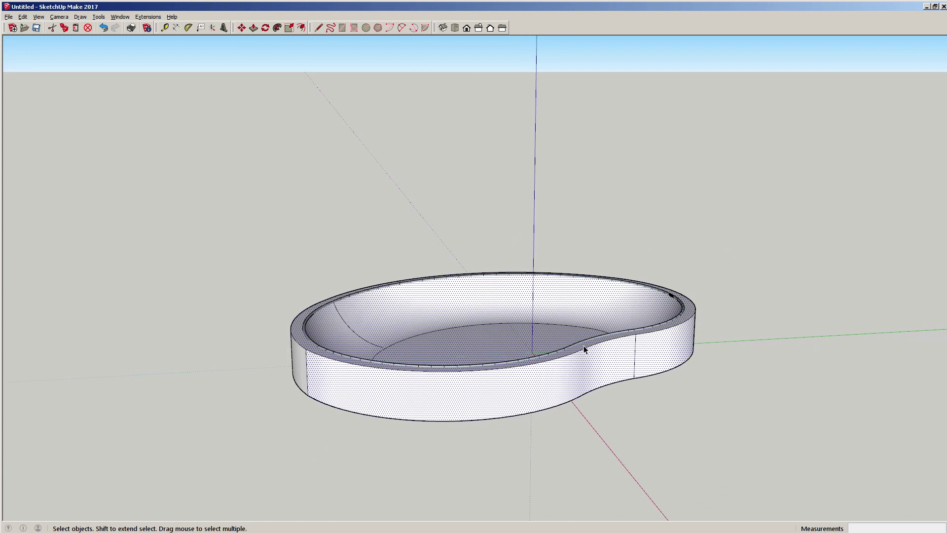
pyautogui.rightClick(529, 380)
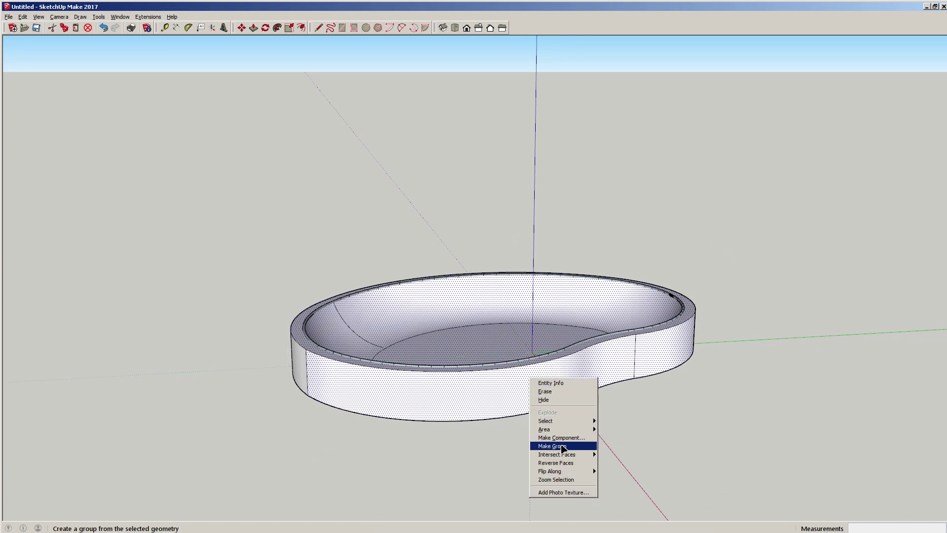
pyautogui.click(562, 447)
# Try to move the basin group along the red axis, away from the rim tube
pyautogui.moveTo(444, 398); pyautogui.dragTo(564, 413, button='middle')
pyautogui.press('m')
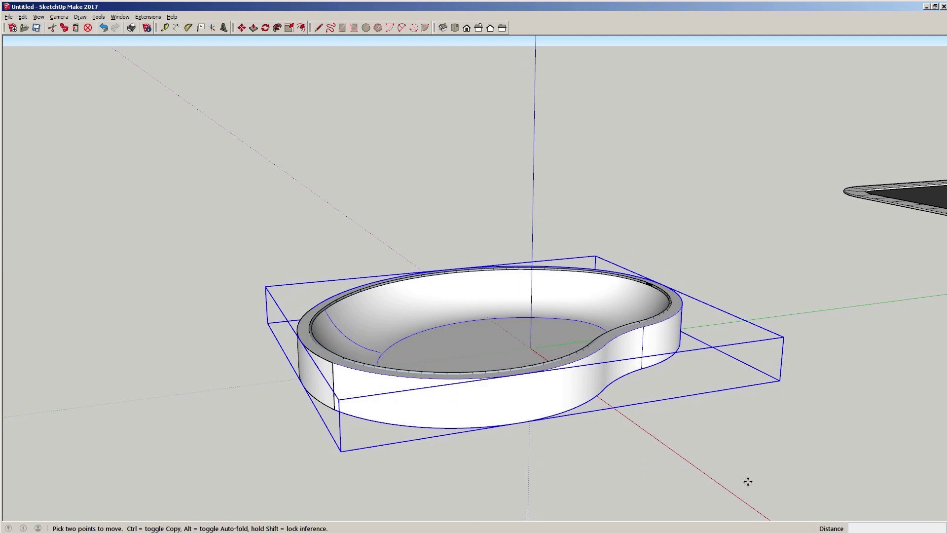
pyautogui.click(765, 485)
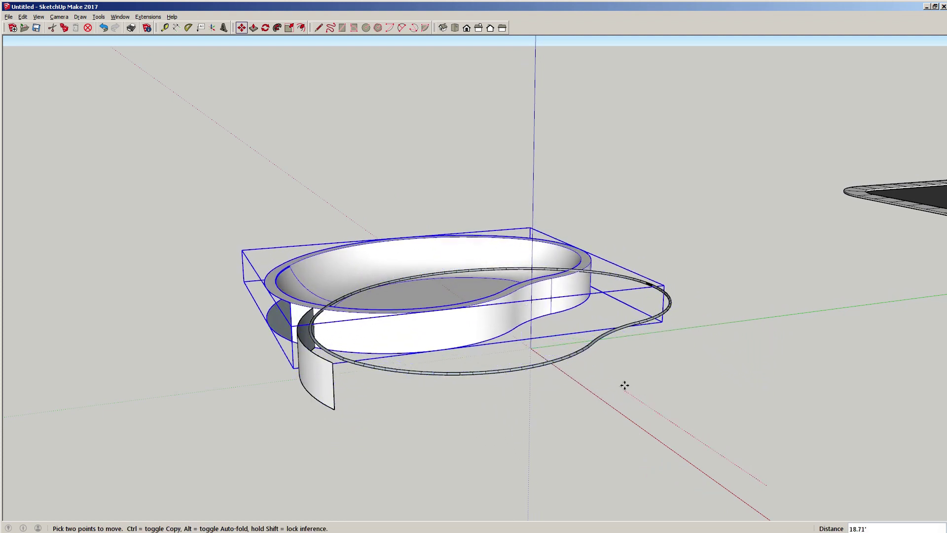
pyautogui.click(610, 377)
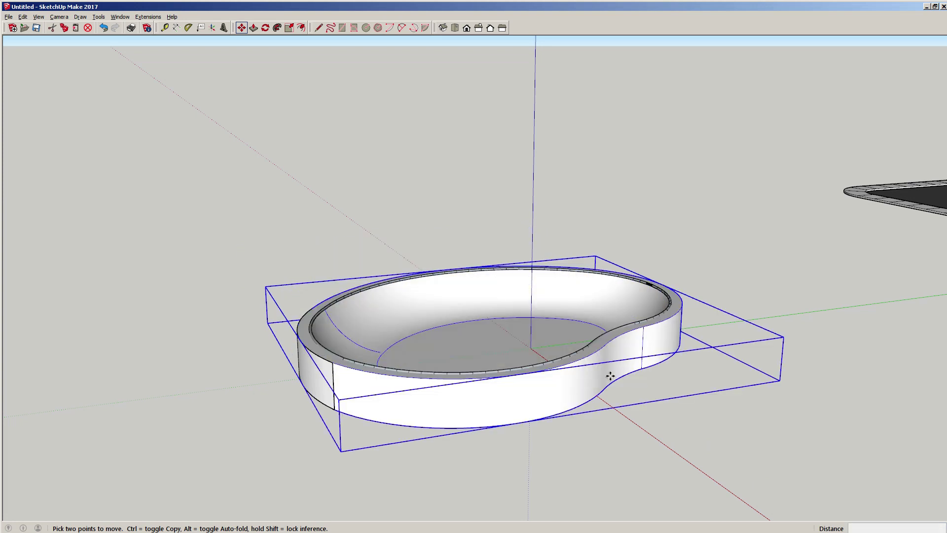
pyautogui.press('space')
# Cut the outer wall face left out of the basin group and paste it in place inside the group
pyautogui.moveTo(290, 383); pyautogui.dragTo(460, 347, button='middle')
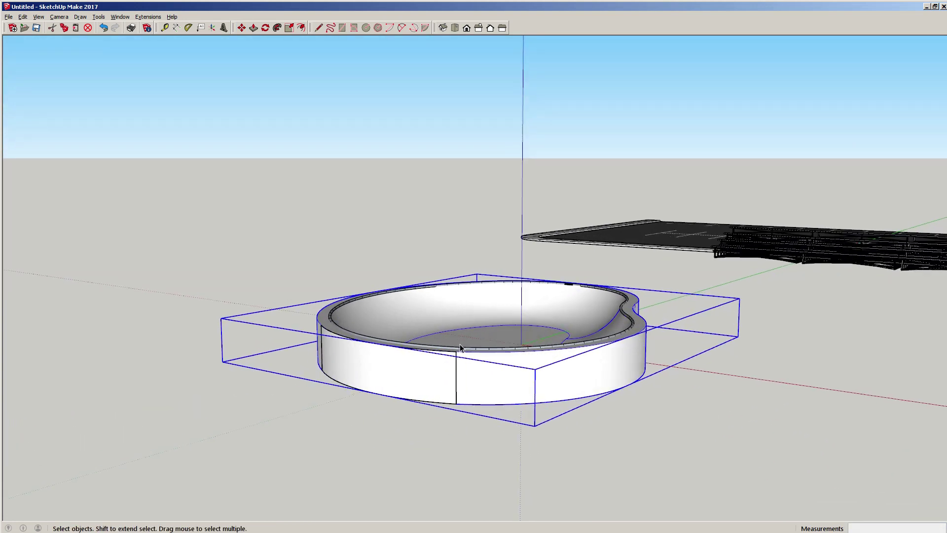
pyautogui.click(399, 377)
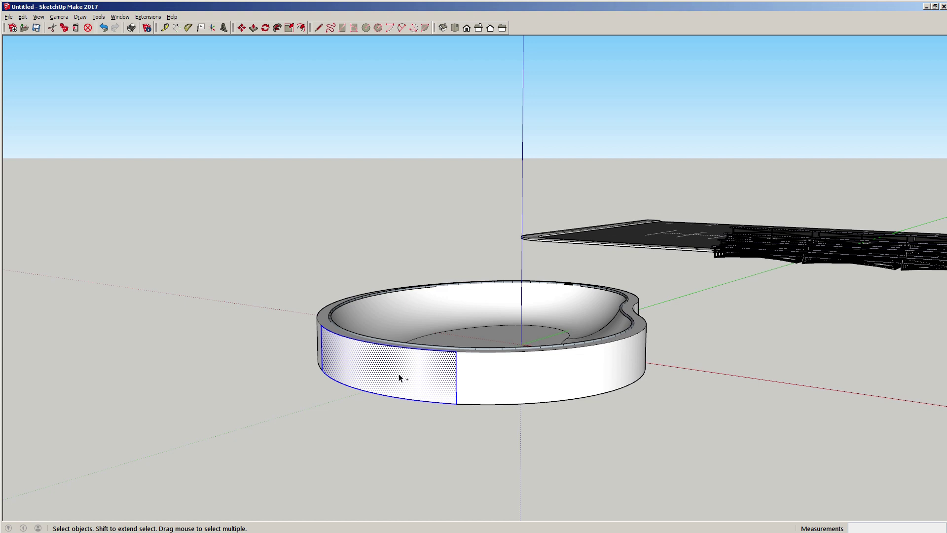
pyautogui.press('Delete')
pyautogui.doubleClick(490, 383)
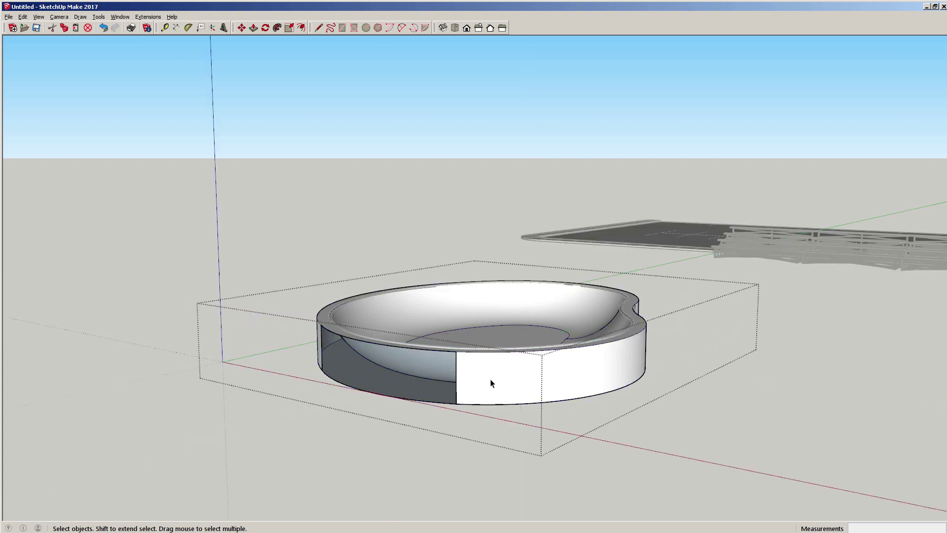
pyautogui.click(125, 216)
pyautogui.click(23, 17)
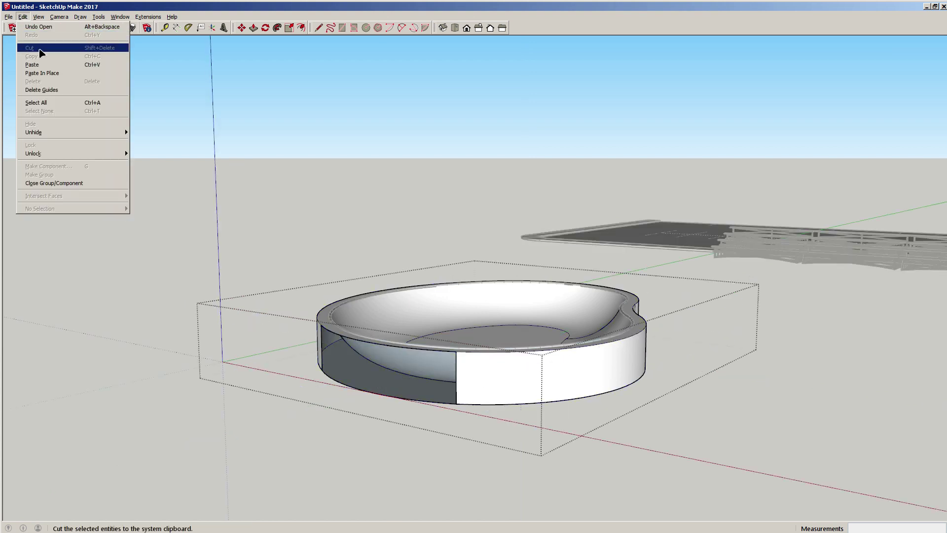
pyautogui.click(47, 74)
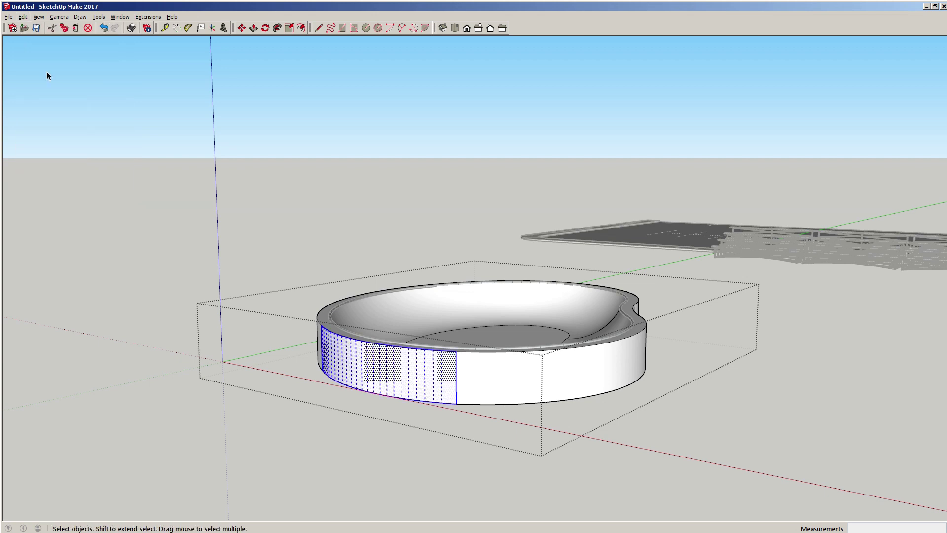
pyautogui.click(691, 451)
# Move the basin group 50 feet along the red axis, away from the rim tube
pyautogui.moveTo(718, 433); pyautogui.dragTo(513, 385, button='middle')
pyautogui.click(511, 380)
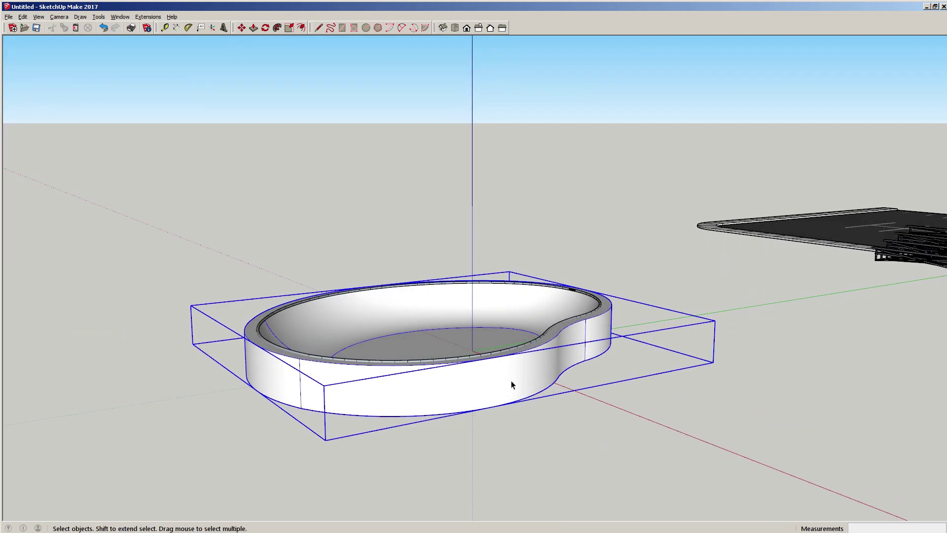
pyautogui.press('m')
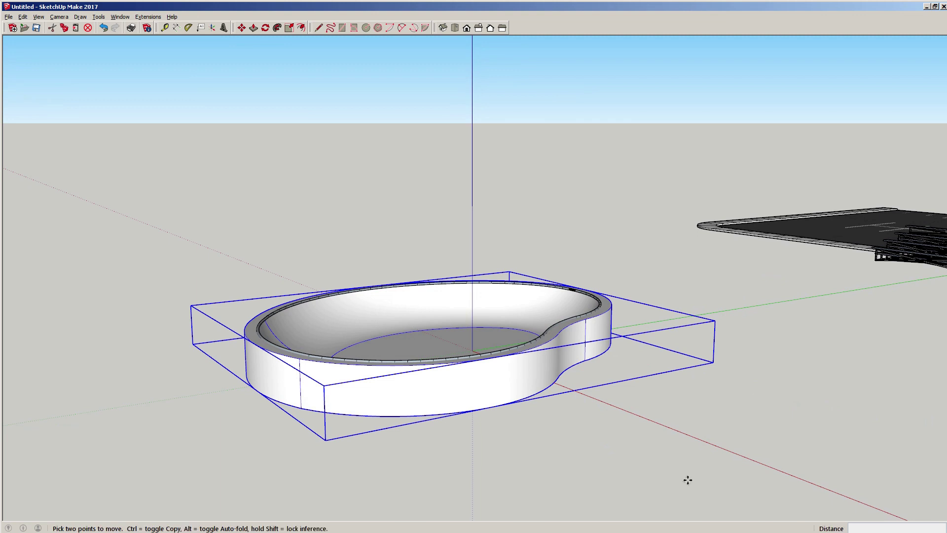
pyautogui.click(685, 476)
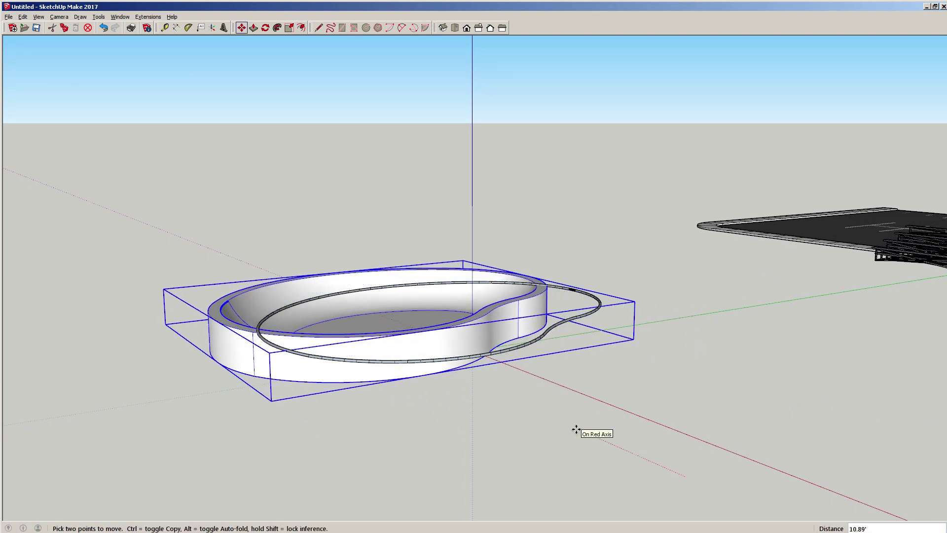
pyautogui.press('Return')
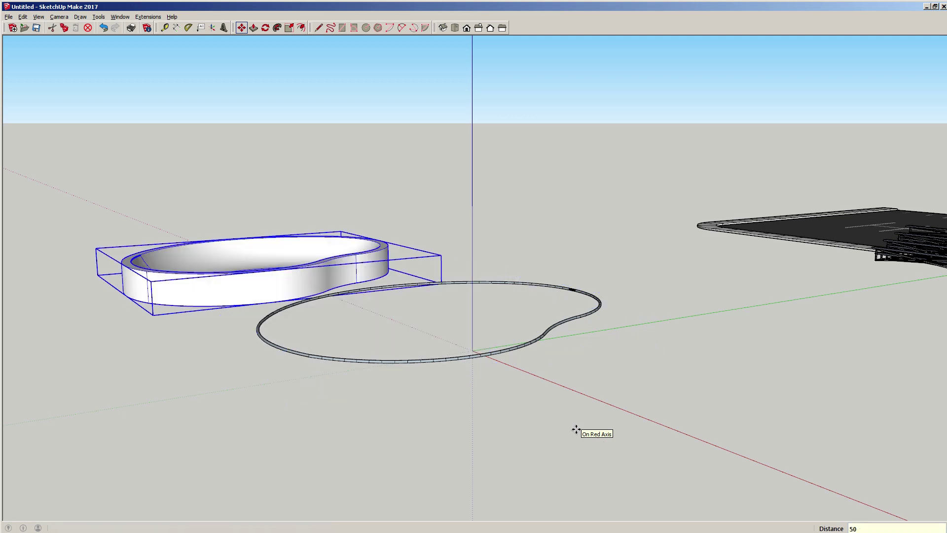
pyautogui.press('space')
# Select the whole rim tube except its single white segment and reverse the selected faces
pyautogui.moveTo(401, 330); pyautogui.dragTo(523, 324, button='middle')
pyautogui.scroll(3, 578, 299)
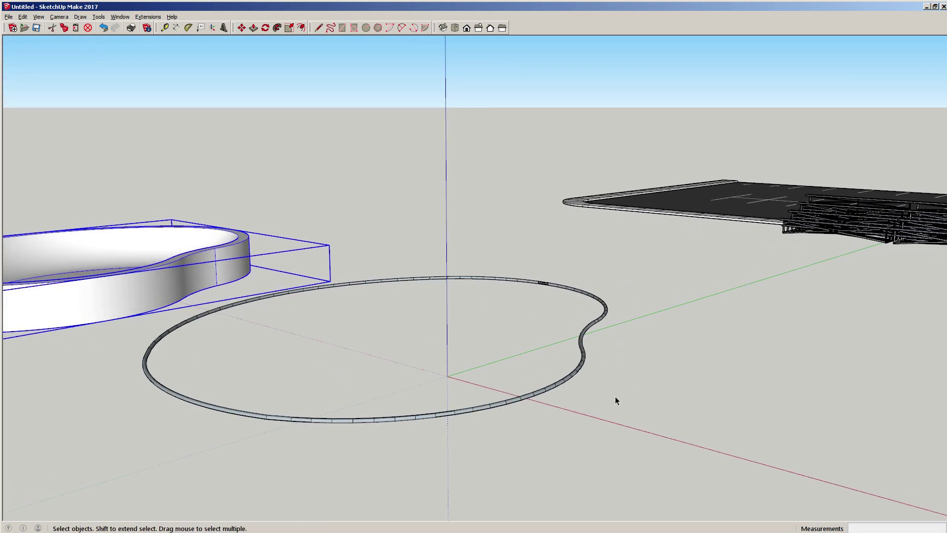
pyautogui.scroll(8, 576, 294)
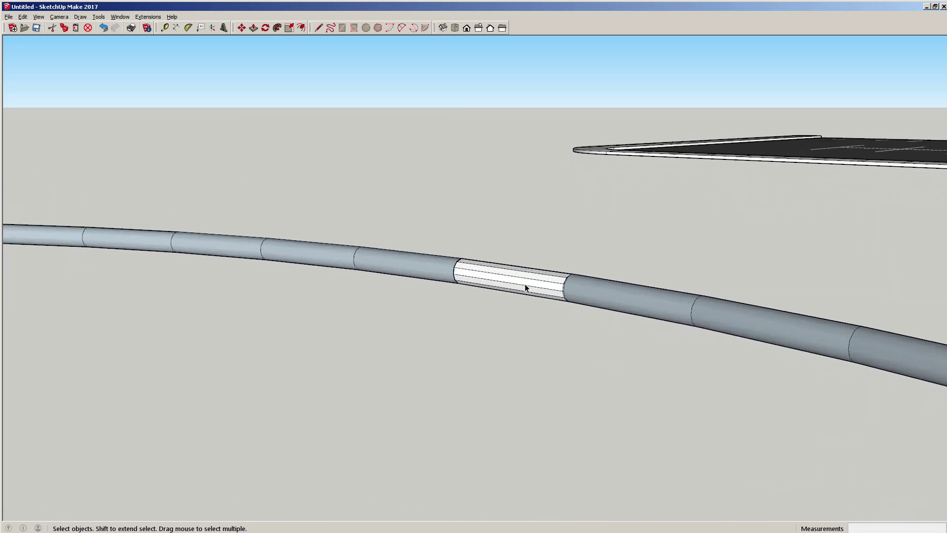
pyautogui.tripleClick(601, 296)
pyautogui.moveTo(475, 323); pyautogui.dragTo(573, 327, button='middle')
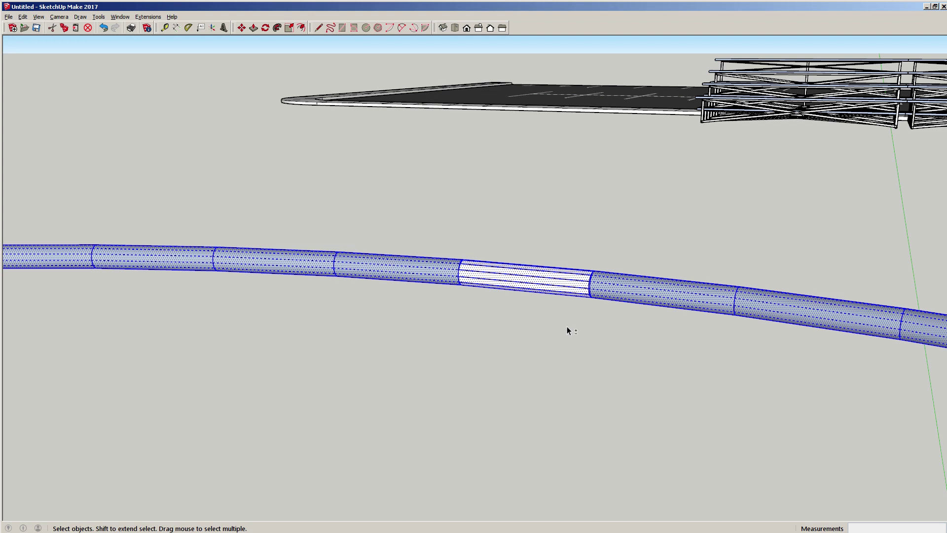
pyautogui.moveTo(556, 304); pyautogui.dragTo(513, 231)
pyautogui.moveTo(557, 330); pyautogui.dragTo(442, 315, button='middle')
pyautogui.rightClick(402, 262)
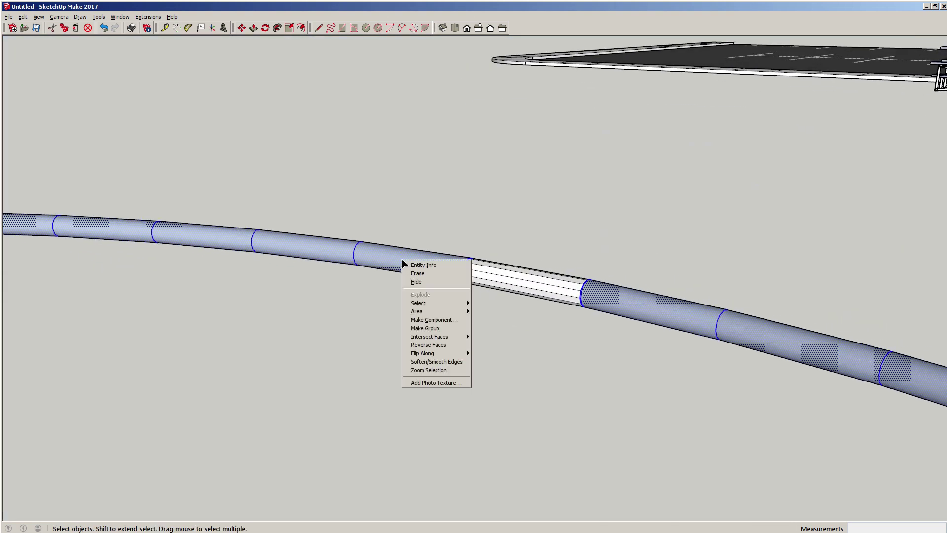
pyautogui.click(434, 345)
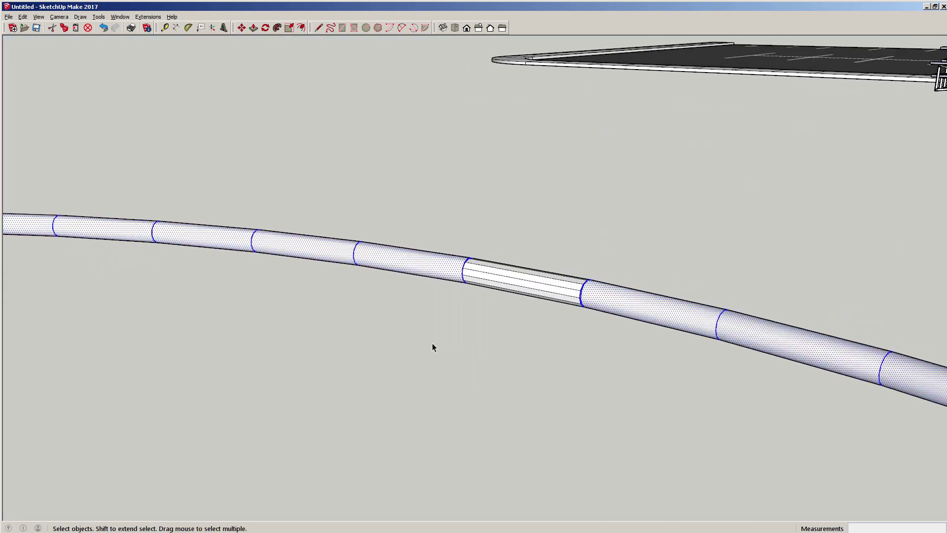
# Select all connected geometry of the rim tube and make a group of it
pyautogui.scroll(-6, 547, 301)
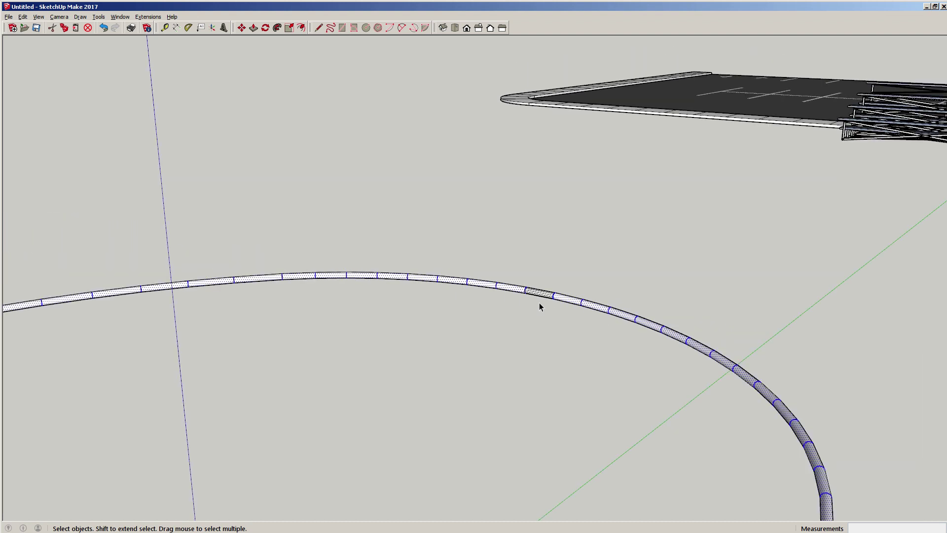
pyautogui.scroll(3, 562, 307)
pyautogui.tripleClick(566, 300)
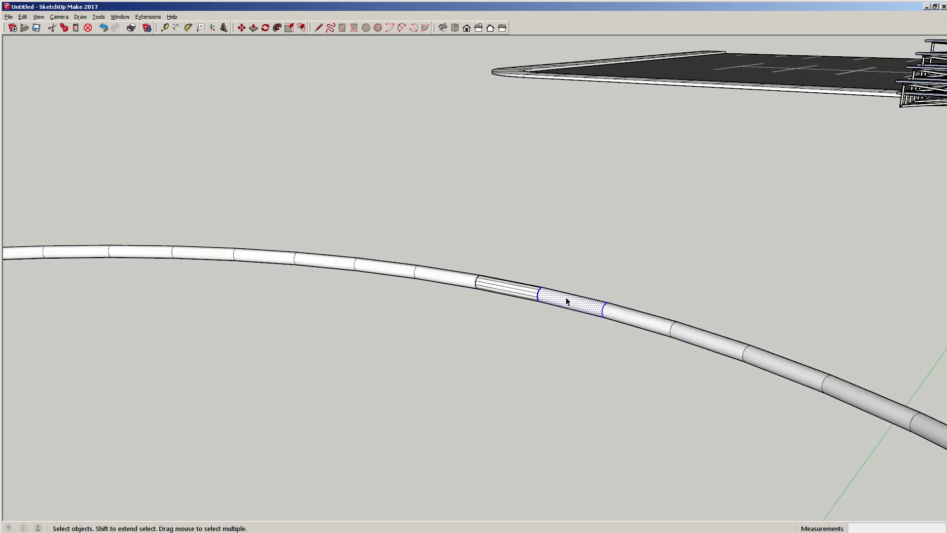
pyautogui.scroll(-3, 493, 299)
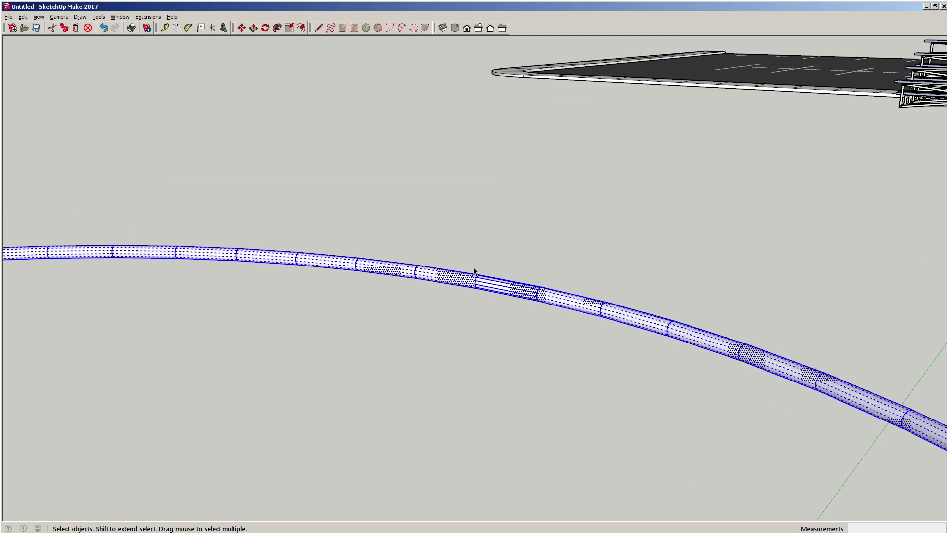
pyautogui.moveTo(494, 301); pyautogui.dragTo(466, 244, button='middle')
pyautogui.scroll(-5, 466, 244)
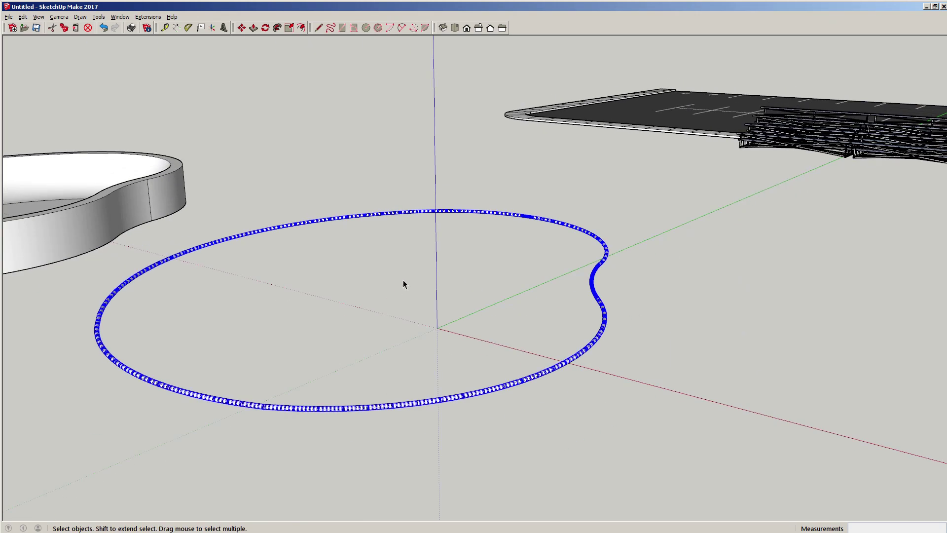
pyautogui.rightClick(599, 303)
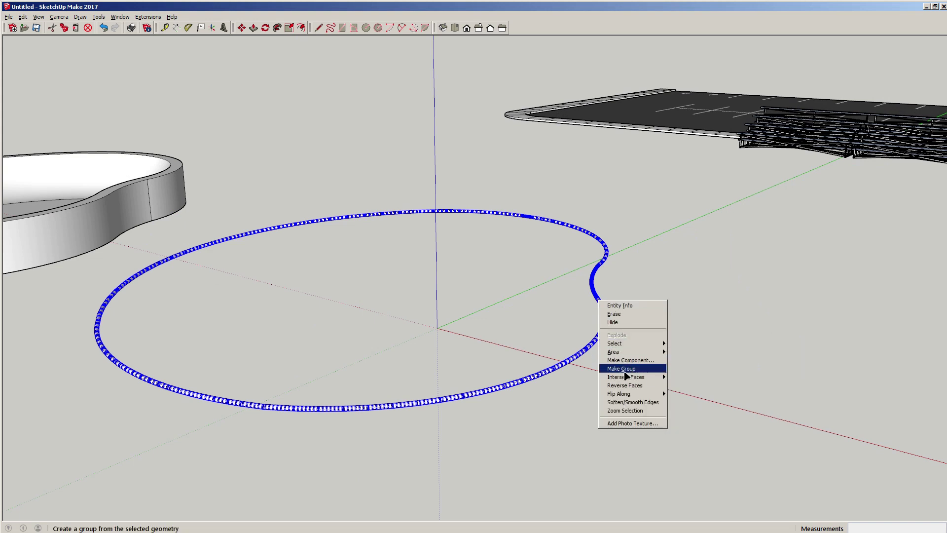
pyautogui.click(625, 371)
pyautogui.click(650, 387)
pyautogui.scroll(-3, 636, 386)
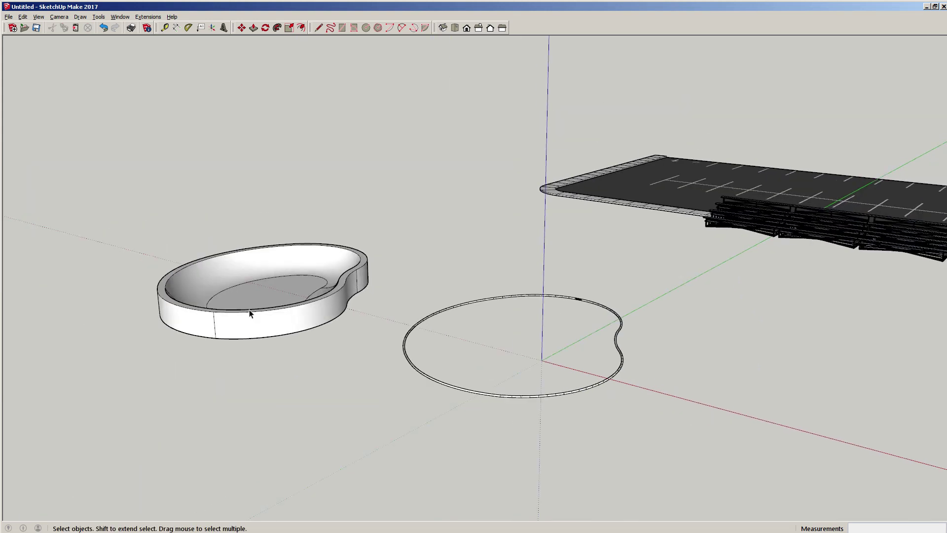
# Move the basin group 50 feet back along the red axis so it sits around the rim tube
pyautogui.click(271, 329)
pyautogui.press('m')
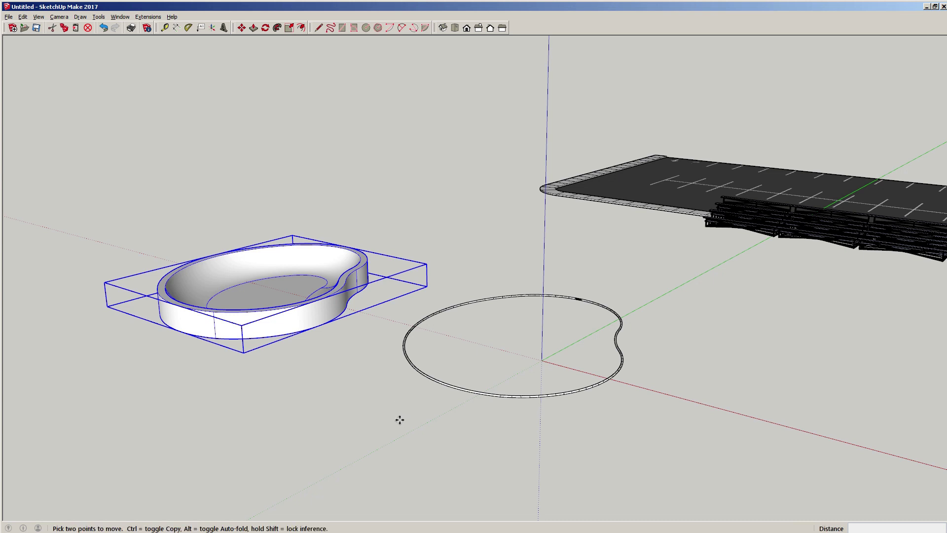
pyautogui.click(222, 388)
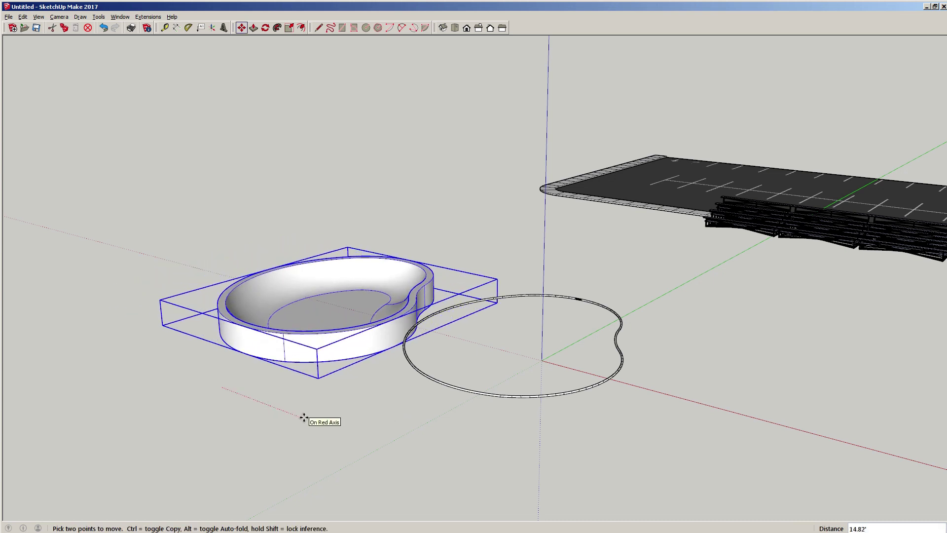
pyautogui.write('50')
pyautogui.press('Return')
pyautogui.press('space')
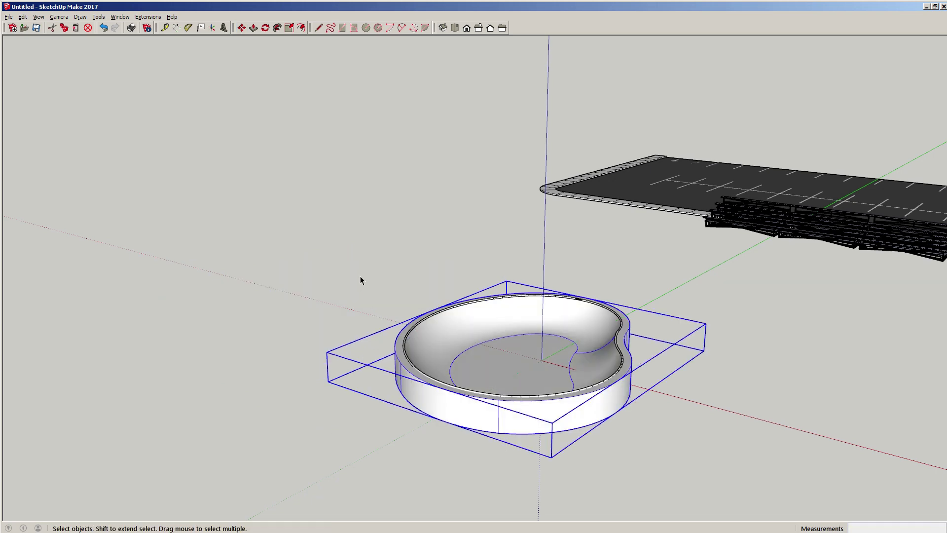
pyautogui.click(360, 275)
# Select the rim tube group and activate the Paint Bucket to bring up the settings tray
pyautogui.scroll(5, 576, 366)
pyautogui.scroll(2, 575, 365)
pyautogui.moveTo(617, 364); pyautogui.dragTo(650, 348, button='middle')
pyautogui.moveTo(524, 349); pyautogui.dragTo(457, 370, button='middle')
pyautogui.scroll(3, 713, 331)
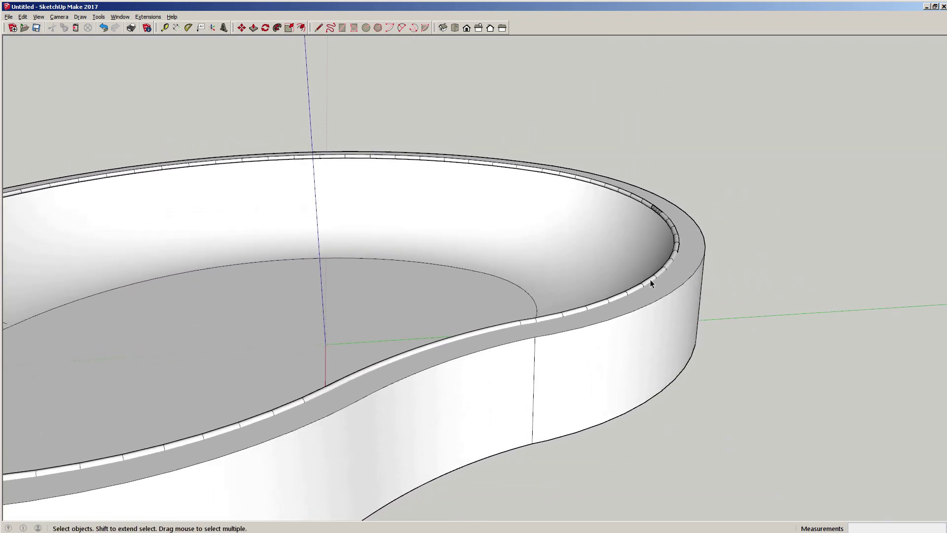
pyautogui.moveTo(524, 174); pyautogui.dragTo(648, 204, button='middle')
pyautogui.click(649, 203)
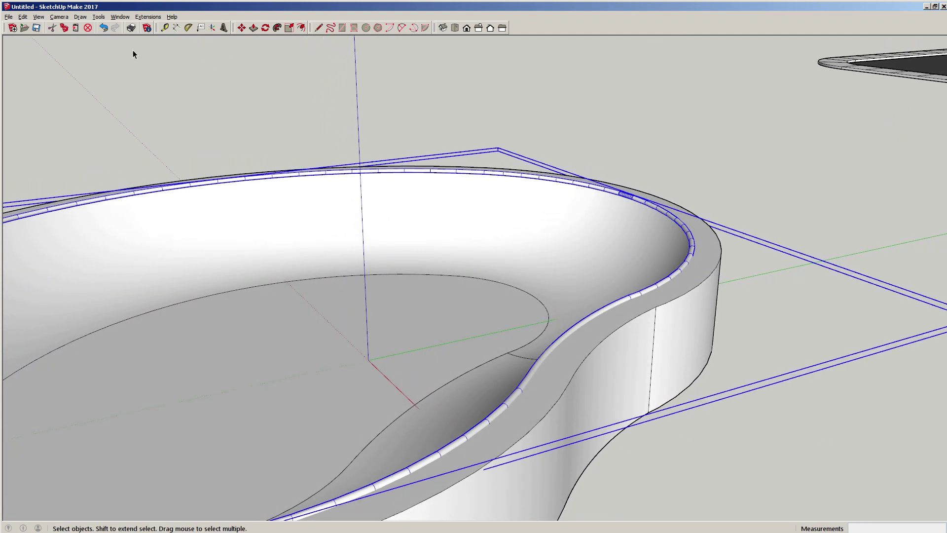
pyautogui.click(98, 17)
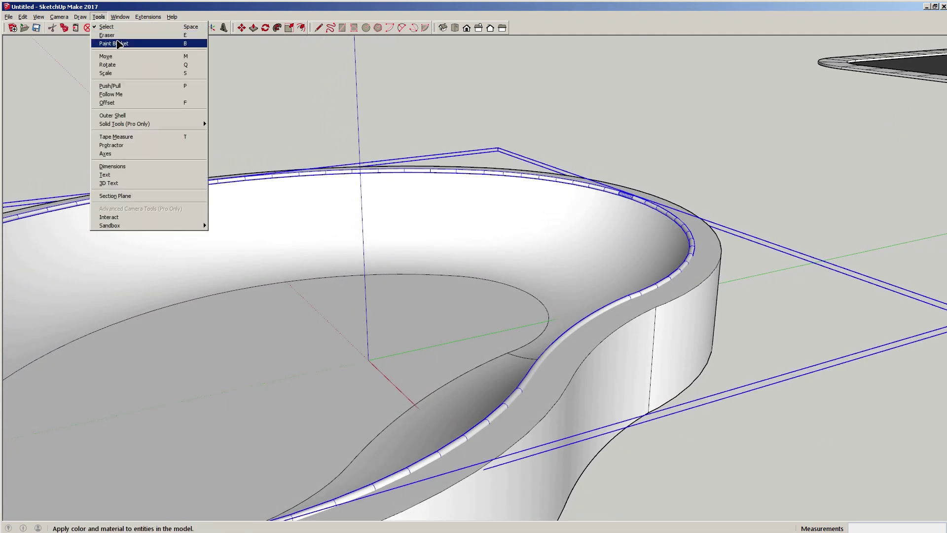
pyautogui.click(143, 43)
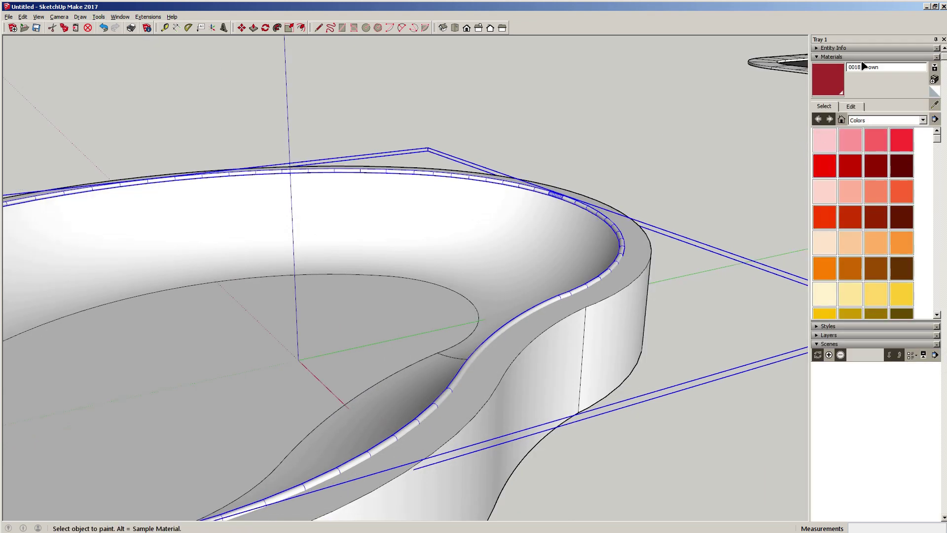
# Soften the rim tube group's edges with the angle between normals set to 49.3 degrees
pyautogui.click(853, 48)
pyautogui.click(852, 49)
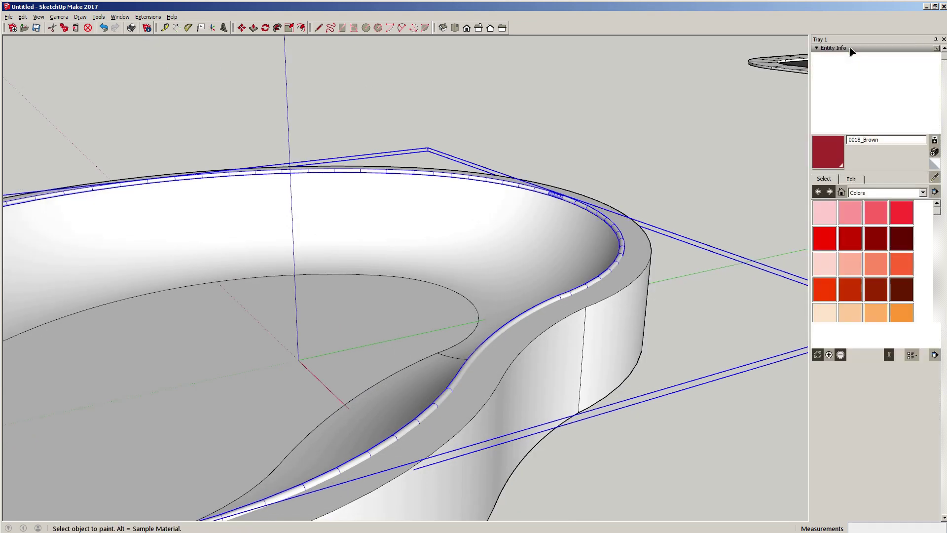
pyautogui.click(853, 57)
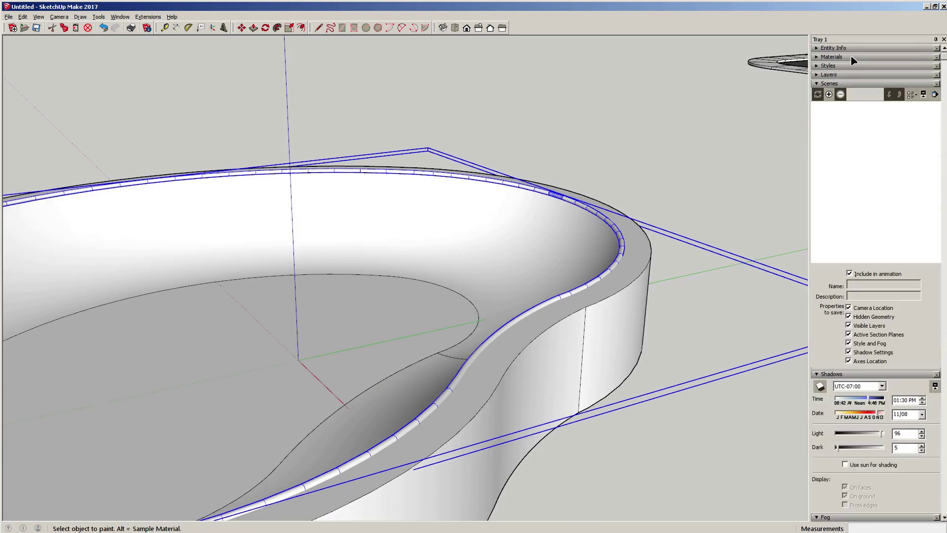
pyautogui.click(844, 83)
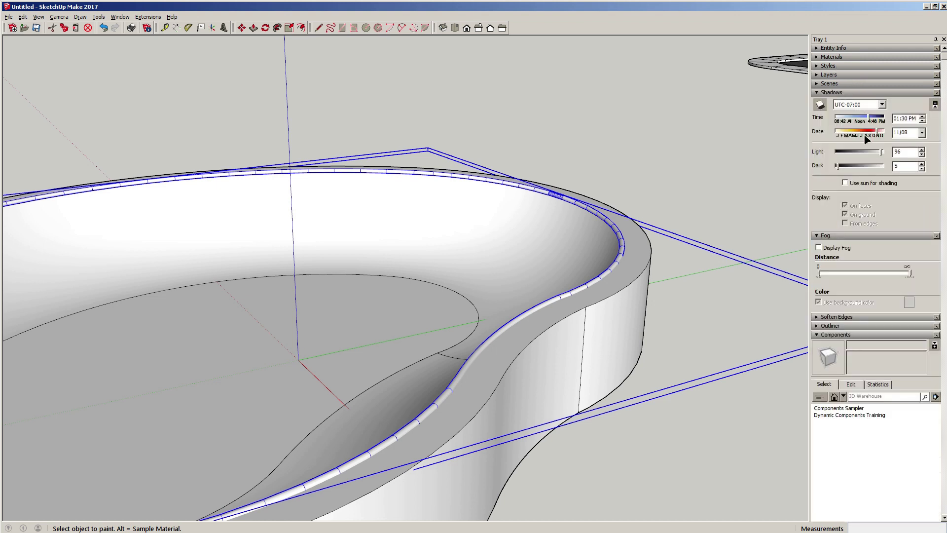
pyautogui.click(836, 317)
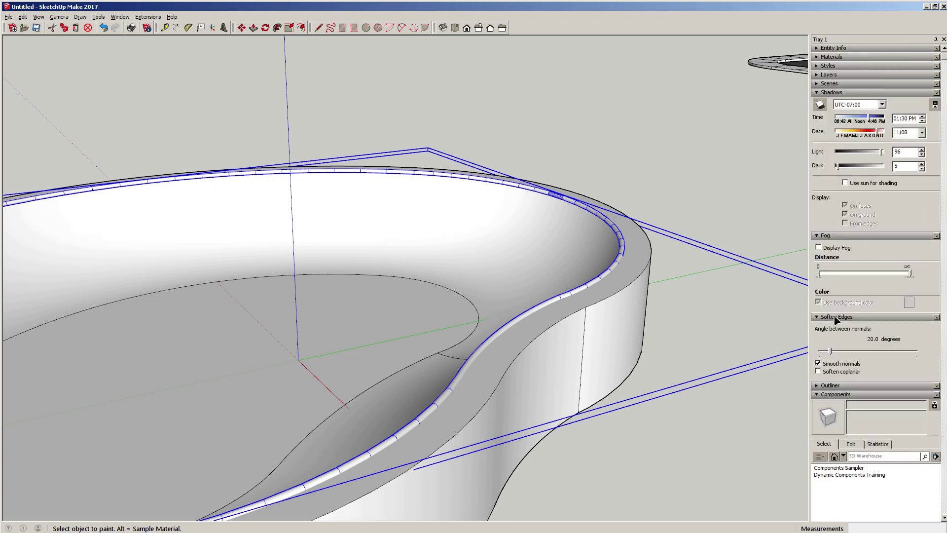
pyautogui.click(831, 351)
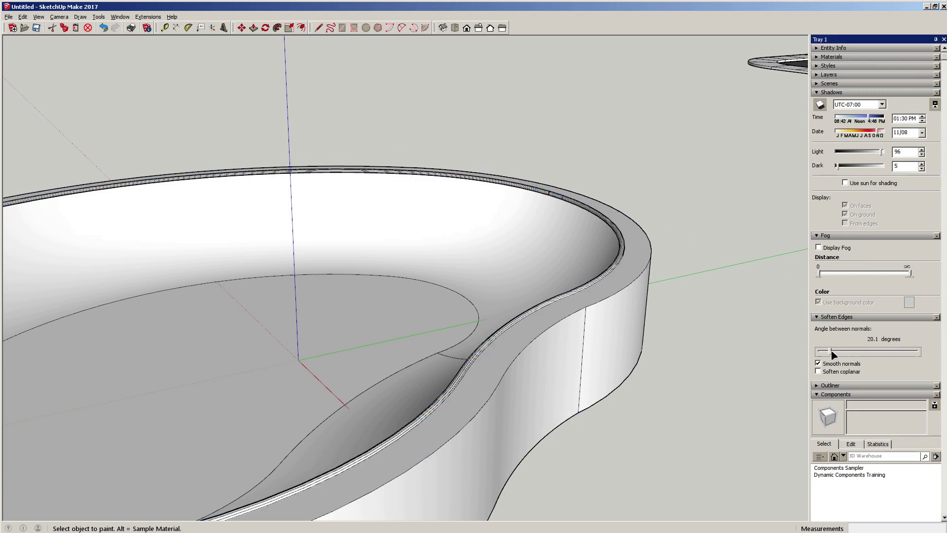
pyautogui.moveTo(831, 351); pyautogui.dragTo(846, 351)
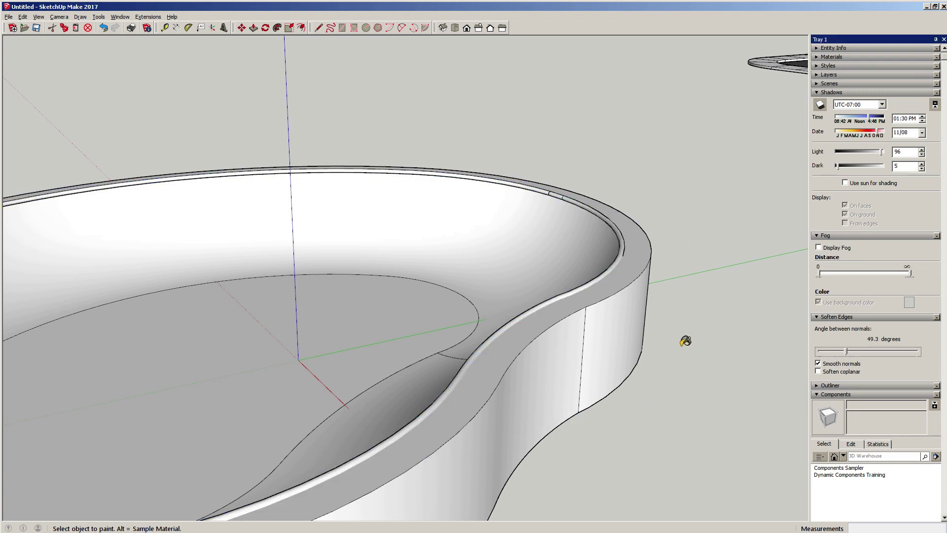
# Examine the softened rim tube and the remaining seam lines around the basin's inner wall
pyautogui.moveTo(685, 340)
pyautogui.mouseDown(button='middle')
pyautogui.moveTo(423, 313)
pyautogui.moveTo(486, 313)
pyautogui.moveTo(564, 272)
pyautogui.moveTo(539, 311)
pyautogui.moveTo(379, 178)
pyautogui.mouseUp(button='middle')
pyautogui.press('space')
pyautogui.moveTo(454, 247); pyautogui.dragTo(323, 316, button='middle')
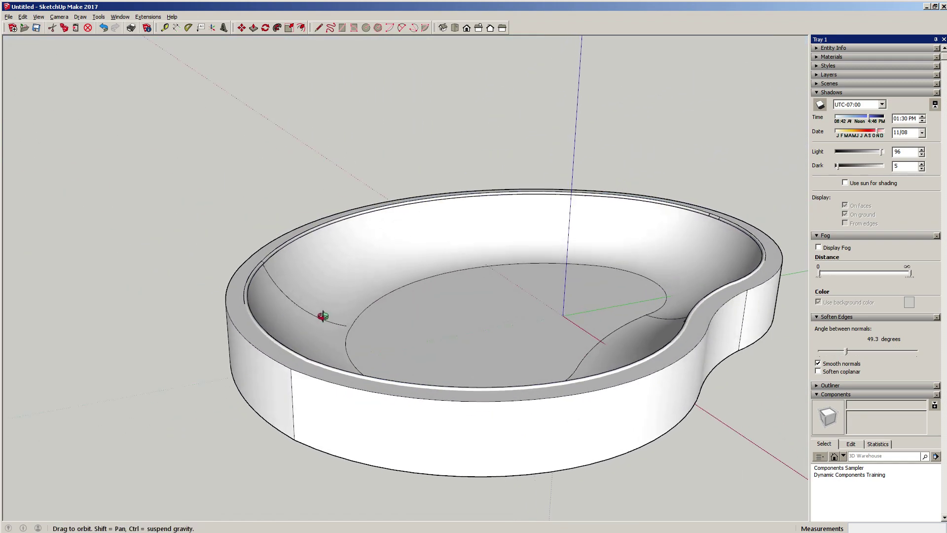
pyautogui.scroll(3, 371, 326)
pyautogui.scroll(5, 479, 262)
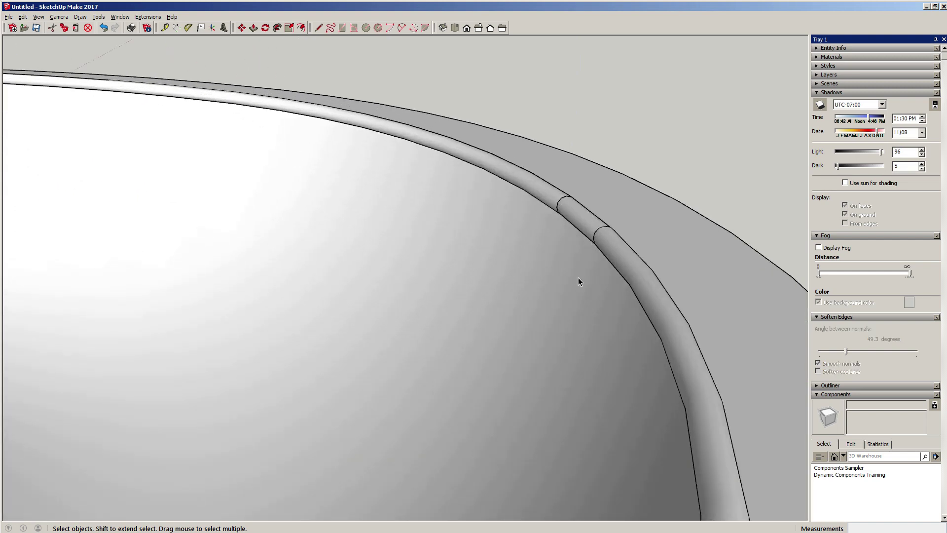
pyautogui.scroll(-4, 578, 280)
pyautogui.moveTo(439, 260); pyautogui.dragTo(462, 255, button='middle')
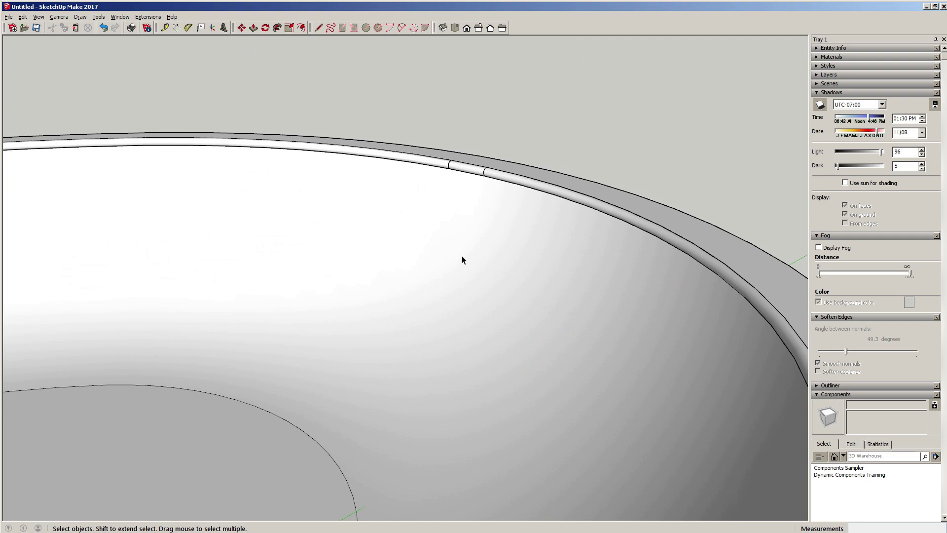
pyautogui.scroll(-6, 482, 268)
pyautogui.scroll(4, 533, 328)
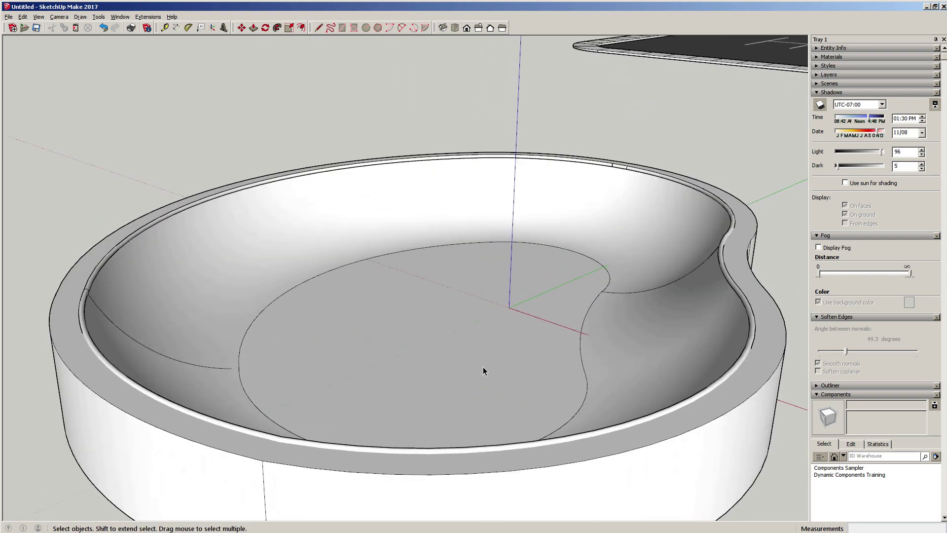
pyautogui.moveTo(483, 369); pyautogui.dragTo(370, 334, button='middle')
pyautogui.scroll(3, 261, 250)
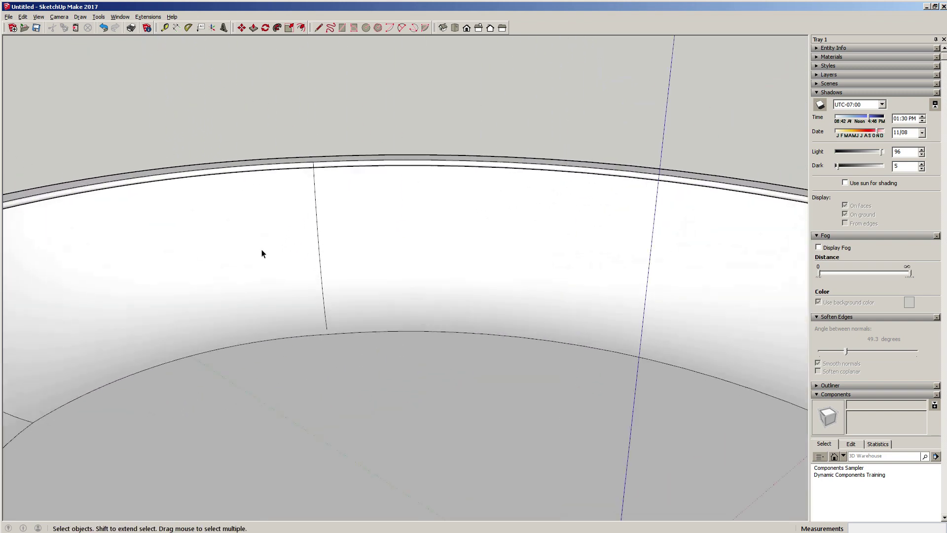
# Open the basin group for editing and hide the edges of the vertical seam on its inner wall
pyautogui.click(267, 272)
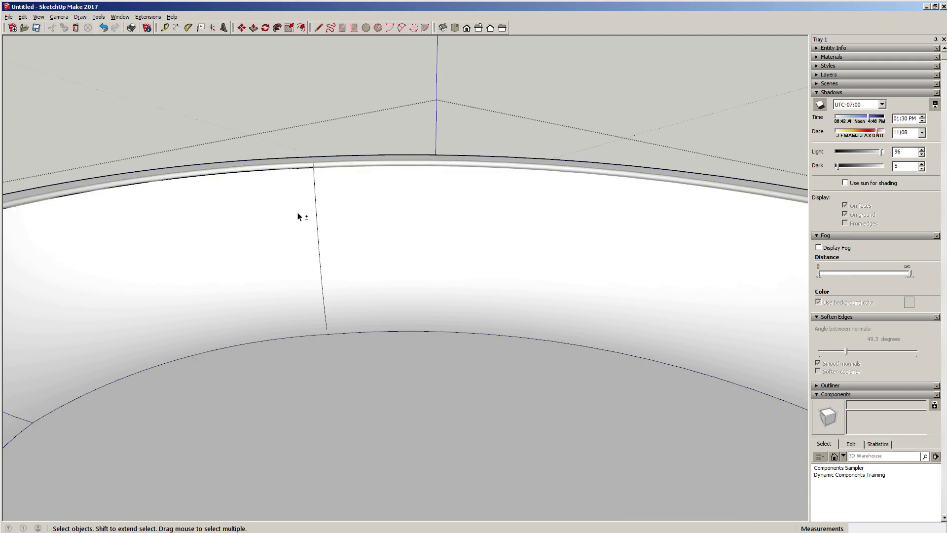
pyautogui.moveTo(297, 217); pyautogui.dragTo(394, 237, button='middle')
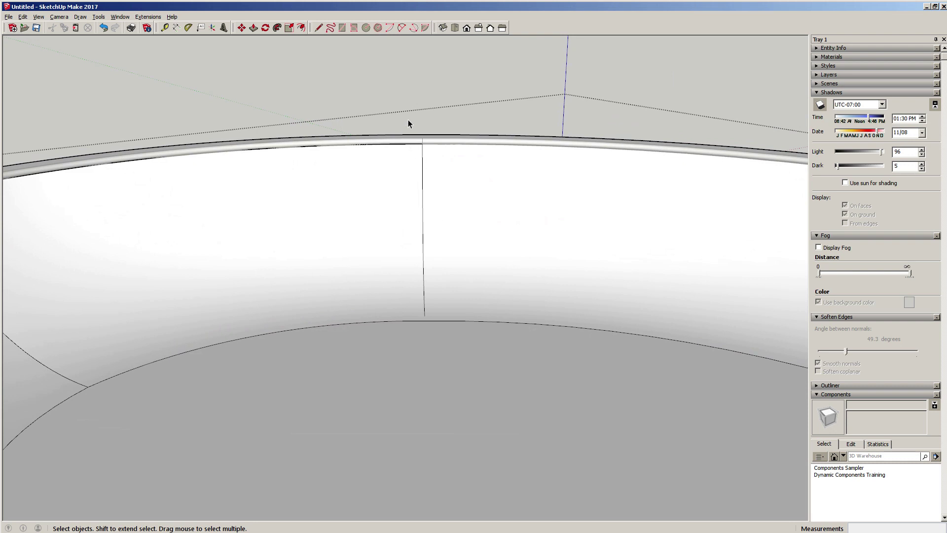
pyautogui.moveTo(431, 156); pyautogui.dragTo(445, 340)
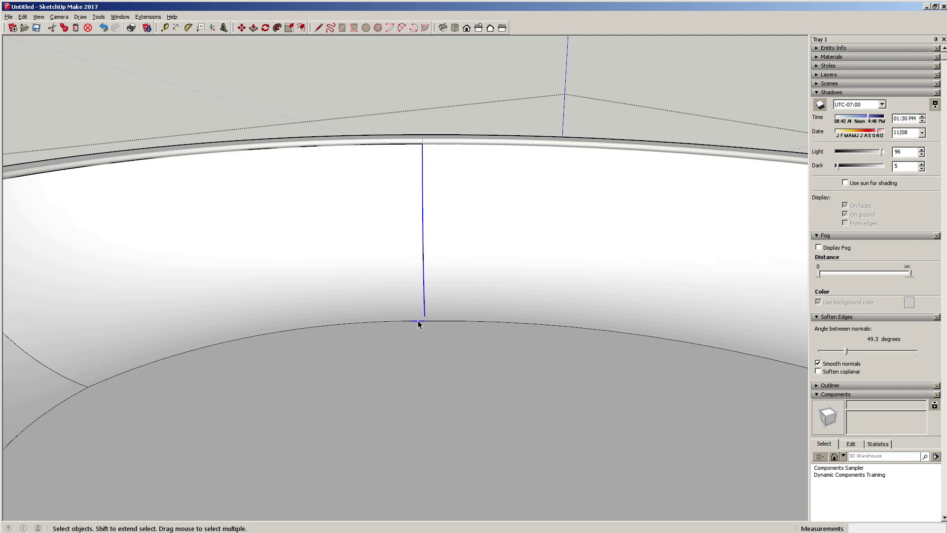
pyautogui.moveTo(408, 328); pyautogui.dragTo(375, 345, button='middle')
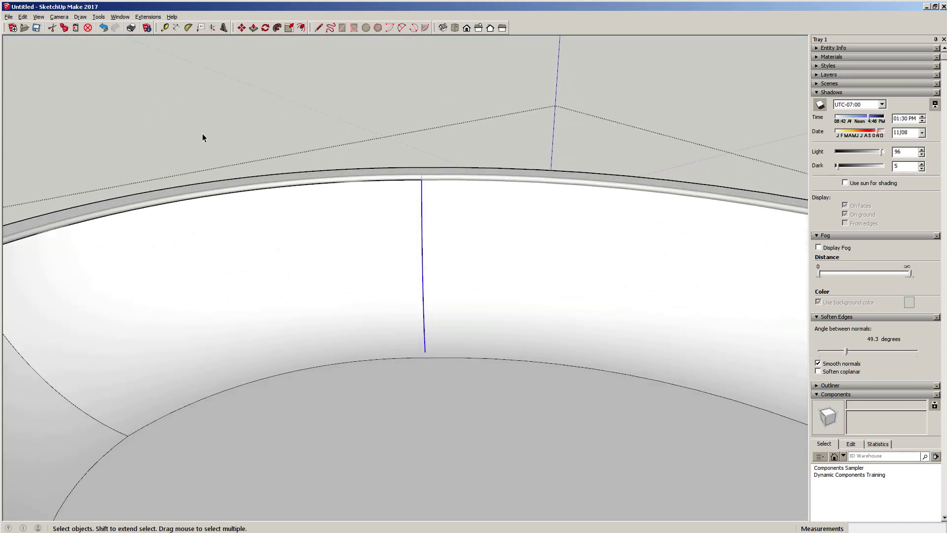
pyautogui.click(23, 16)
pyautogui.click(39, 124)
# Select the edges of the next vertical seam on the inner wall and inspect its lower end at the basin floor
pyautogui.scroll(-3, 599, 369)
pyautogui.moveTo(600, 366); pyautogui.dragTo(577, 311, button='middle')
pyautogui.scroll(6, 556, 222)
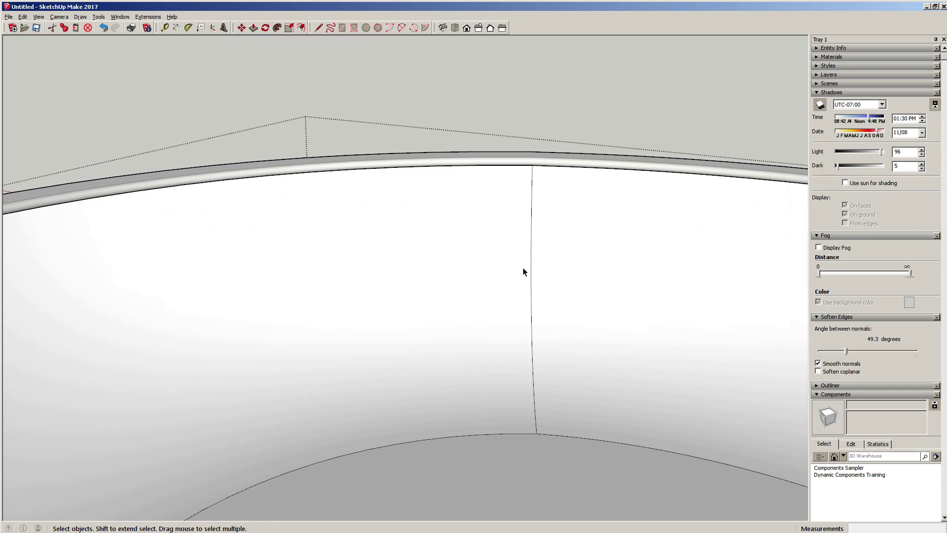
pyautogui.moveTo(523, 269); pyautogui.dragTo(498, 186, button='middle')
pyautogui.scroll(-1, 498, 185)
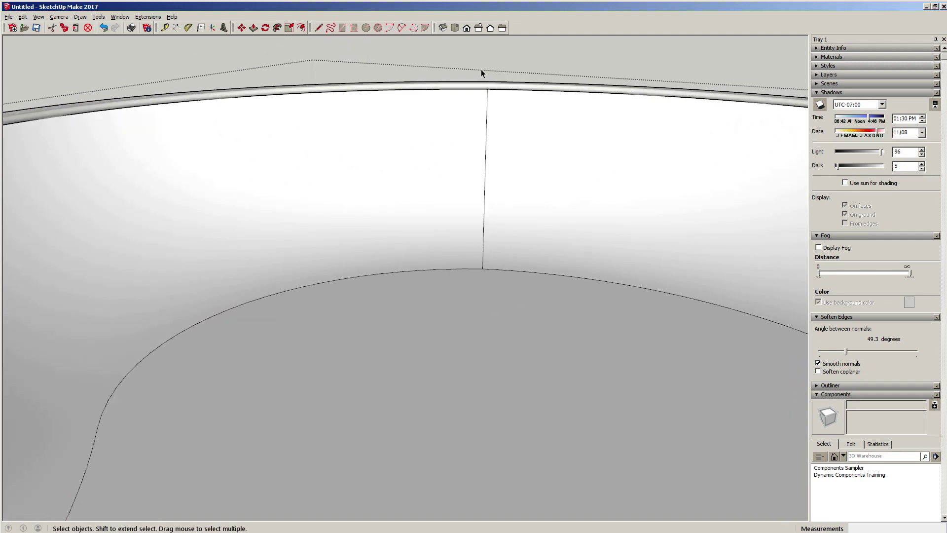
pyautogui.moveTo(481, 70); pyautogui.dragTo(478, 68, button='middle')
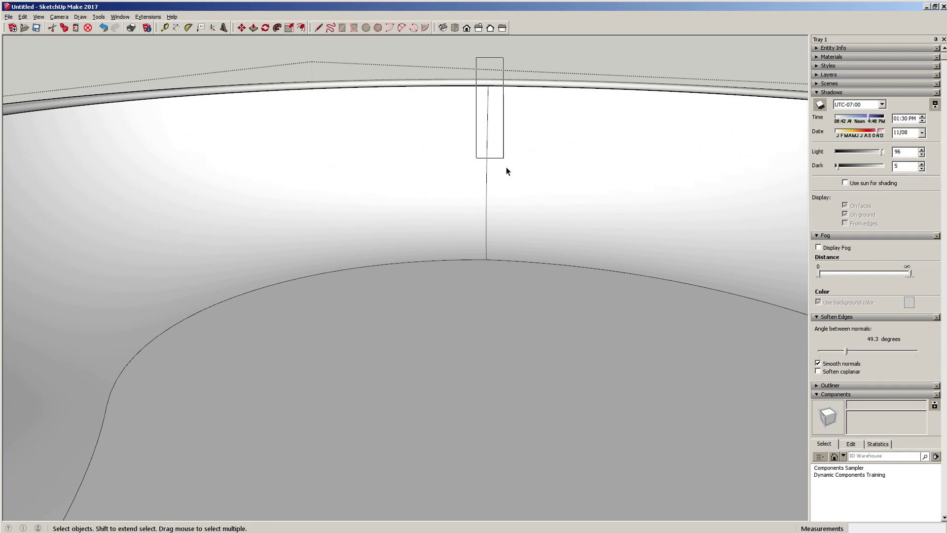
pyautogui.moveTo(506, 169); pyautogui.dragTo(499, 270)
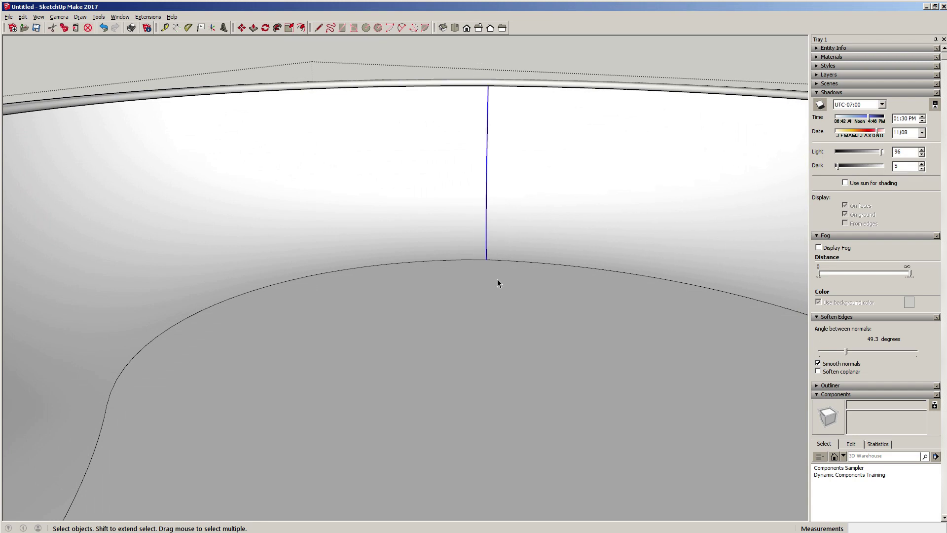
pyautogui.moveTo(487, 267); pyautogui.dragTo(540, 74, button='middle')
pyautogui.scroll(5, 541, 72)
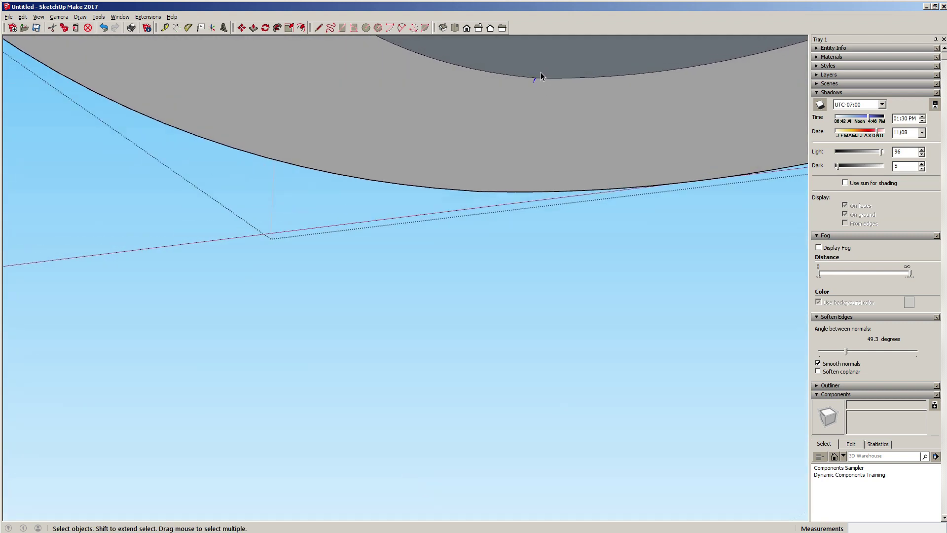
pyautogui.scroll(1, 531, 86)
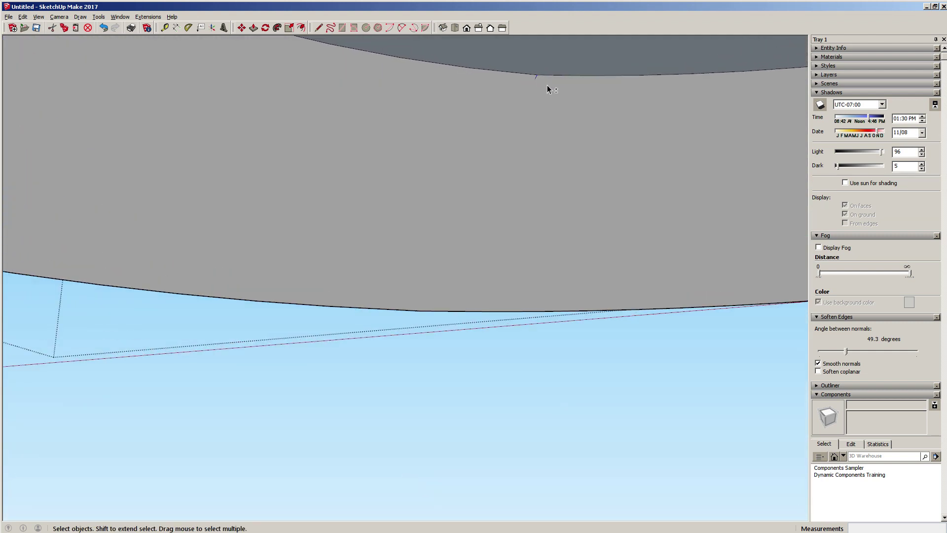
pyautogui.moveTo(547, 89); pyautogui.dragTo(509, 230, button='middle')
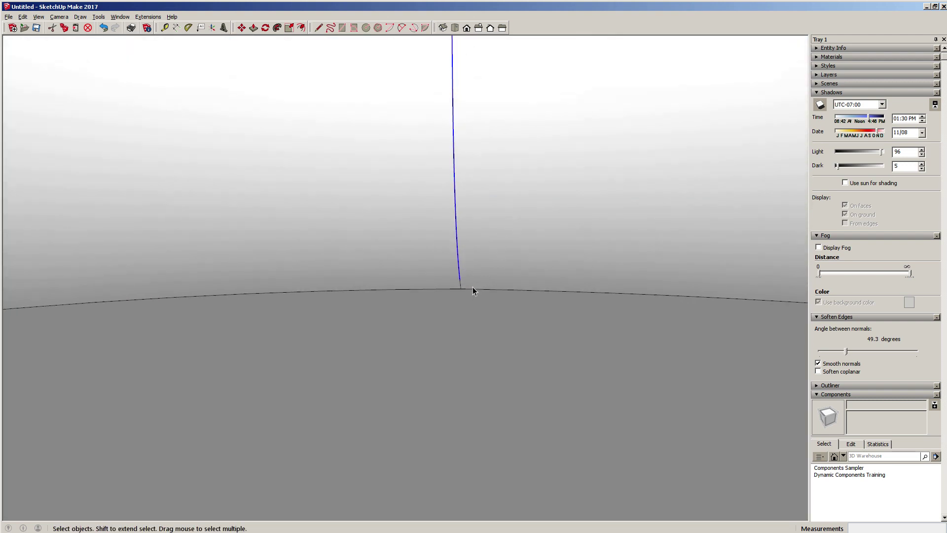
# Undo the last hide operation and hide the 25 selected seam edges on the basin's inner wall
pyautogui.hotkey('ctrl', 'z')
pyautogui.moveTo(475, 280); pyautogui.dragTo(454, 292, button='middle')
pyautogui.moveTo(516, 277); pyautogui.dragTo(170, 168, button='middle')
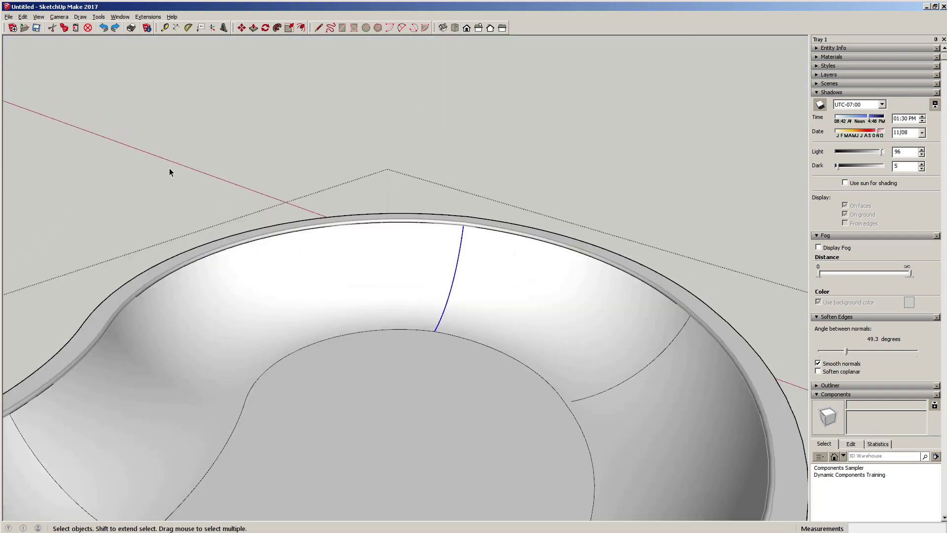
pyautogui.click(23, 17)
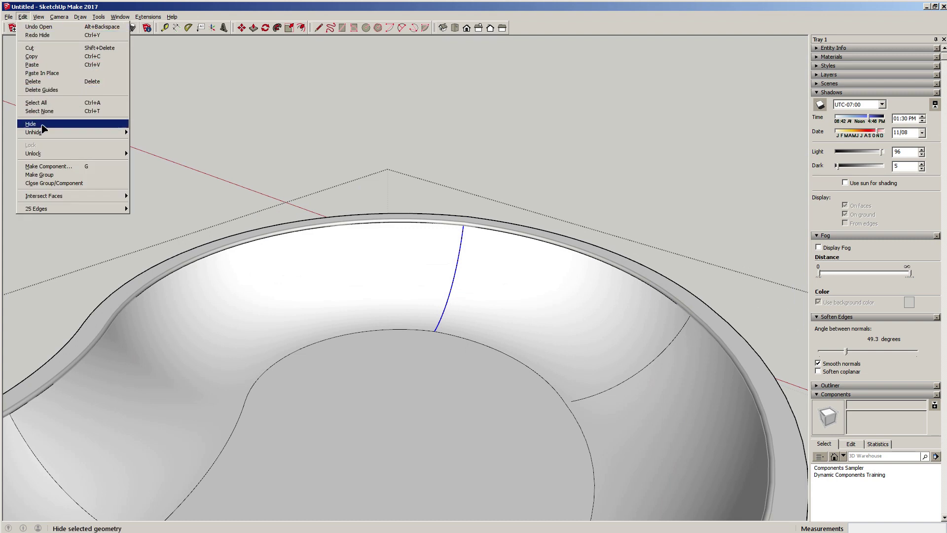
pyautogui.click(59, 123)
# Select the whole basin together with the rim tube and combine them into one group
pyautogui.scroll(-5, 440, 242)
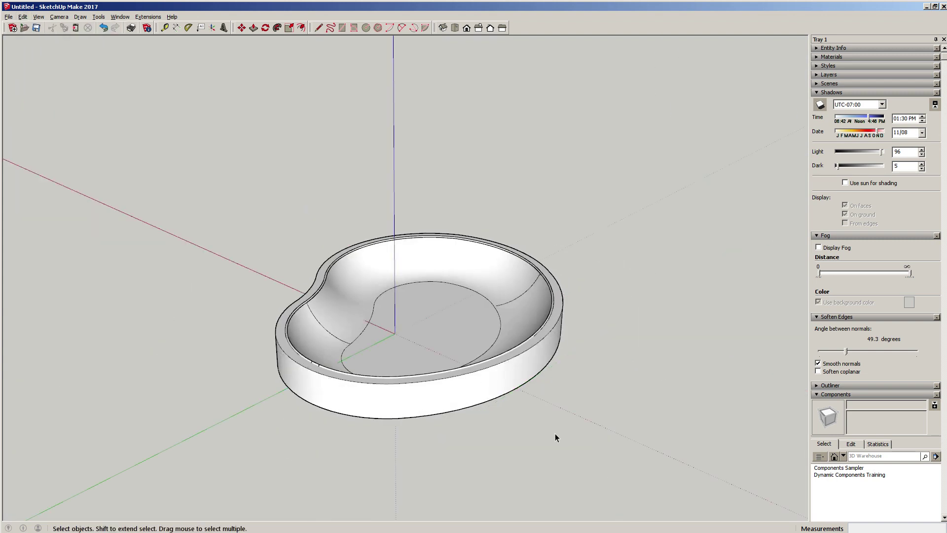
pyautogui.moveTo(229, 228); pyautogui.dragTo(239, 202)
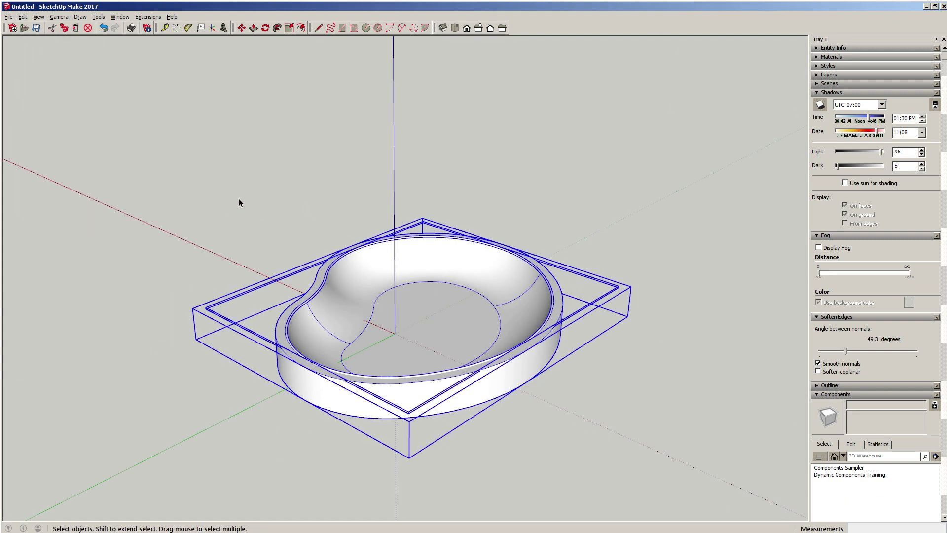
pyautogui.rightClick(355, 329)
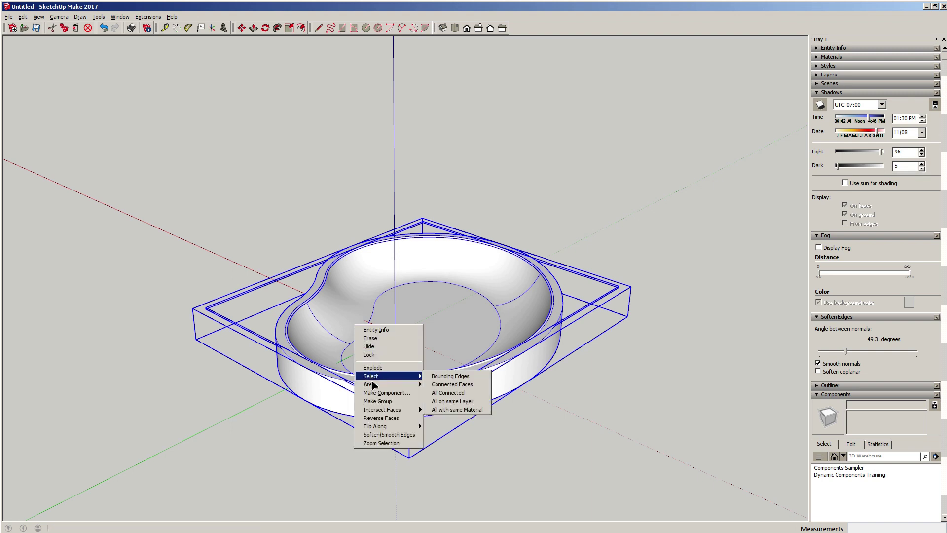
pyautogui.click(375, 402)
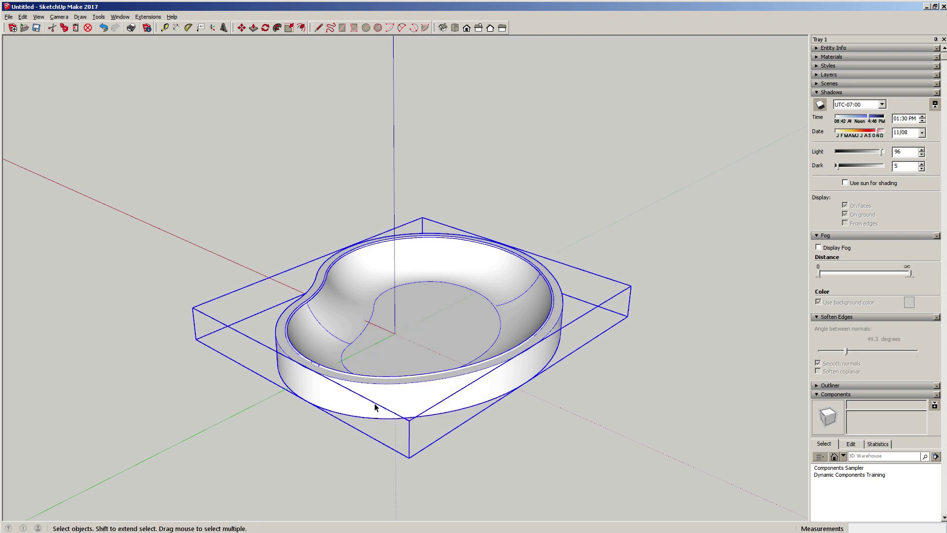
# Examine the grouped basin's inner wall, rim, floor and outer side from several angles
pyautogui.moveTo(551, 351); pyautogui.dragTo(158, 331, button='middle')
pyautogui.scroll(-3, 423, 322)
pyautogui.scroll(4, 560, 325)
pyautogui.scroll(2, 559, 330)
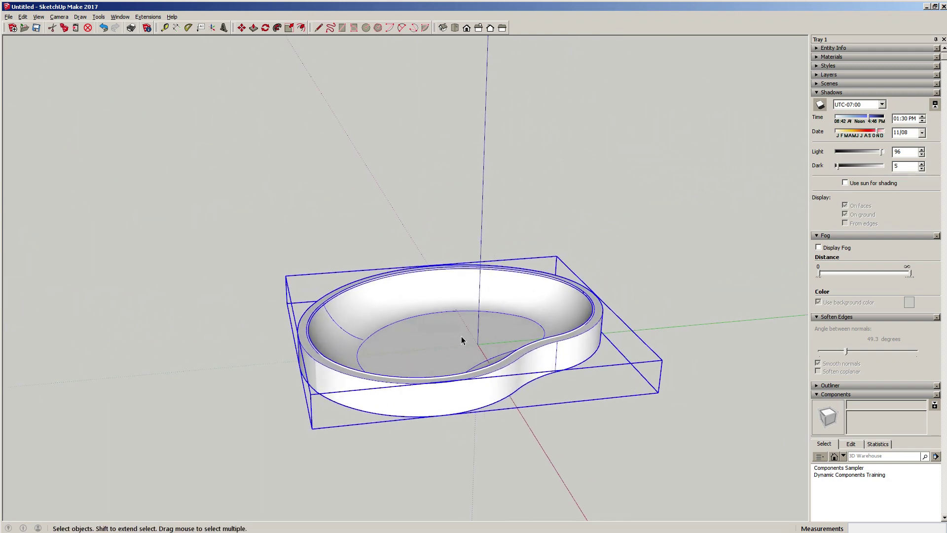
pyautogui.click(431, 216)
pyautogui.scroll(5, 475, 364)
pyautogui.scroll(-2, 483, 363)
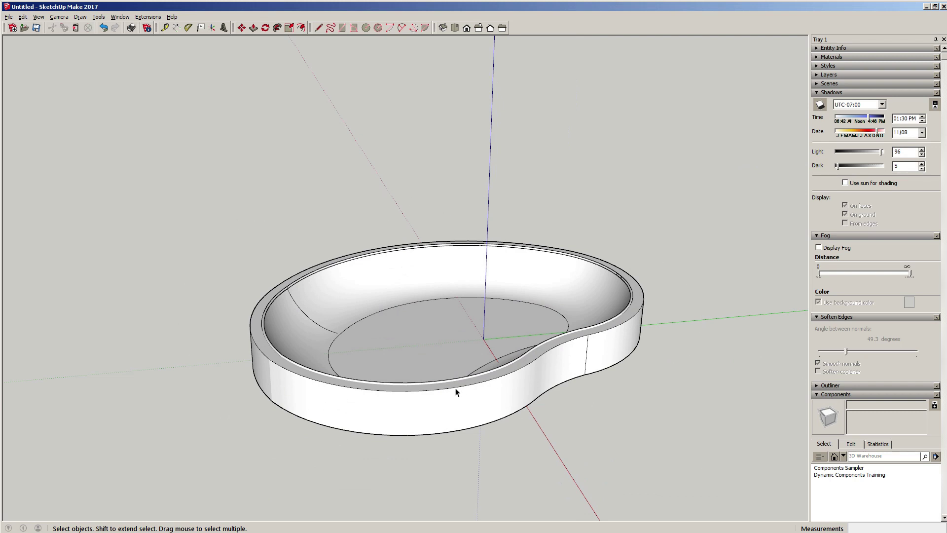
pyautogui.moveTo(455, 392); pyautogui.dragTo(577, 364, button='middle')
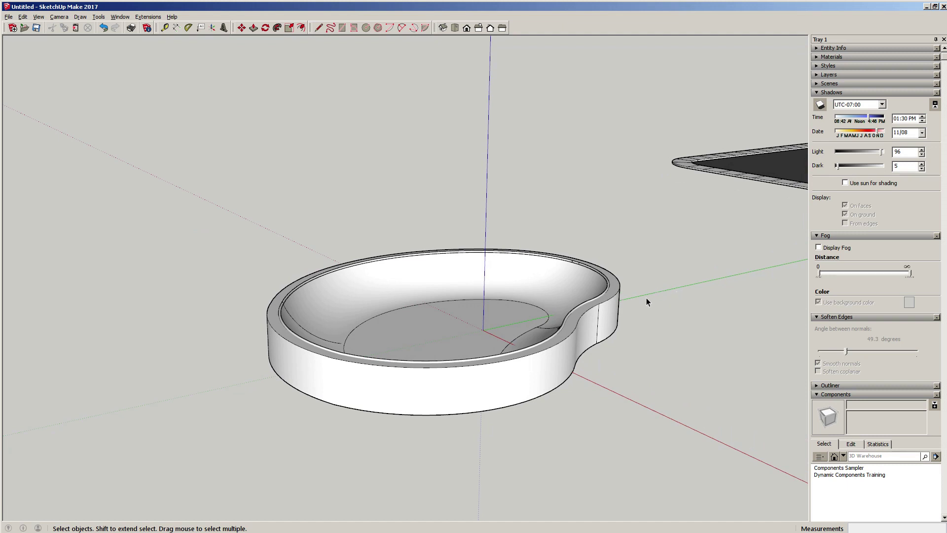
pyautogui.scroll(-2, 510, 377)
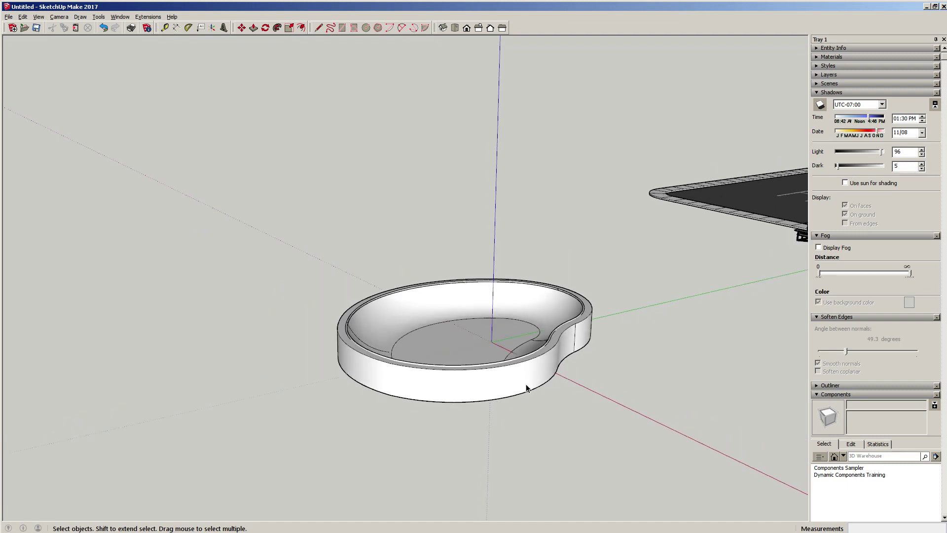
pyautogui.moveTo(552, 378); pyautogui.dragTo(545, 378, button='middle')
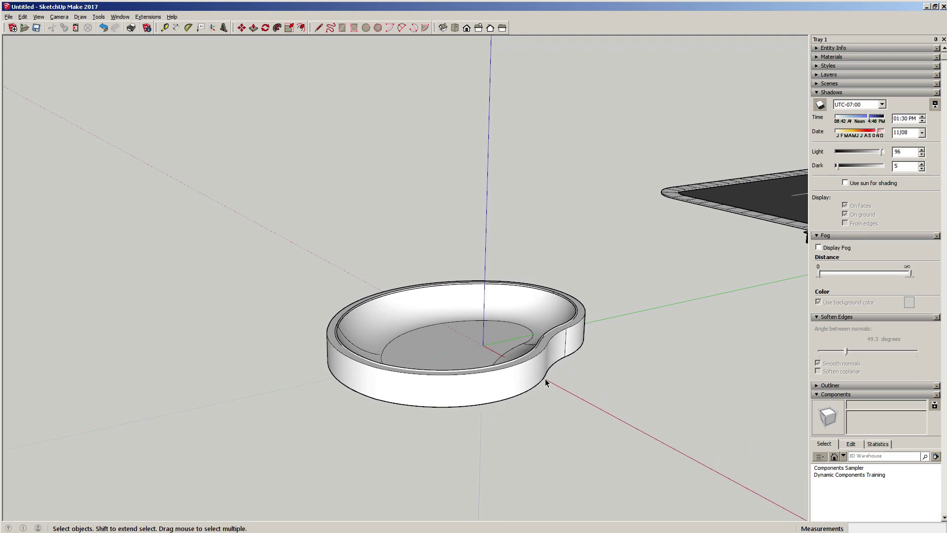
pyautogui.scroll(3, 475, 370)
pyautogui.scroll(-2, 482, 367)
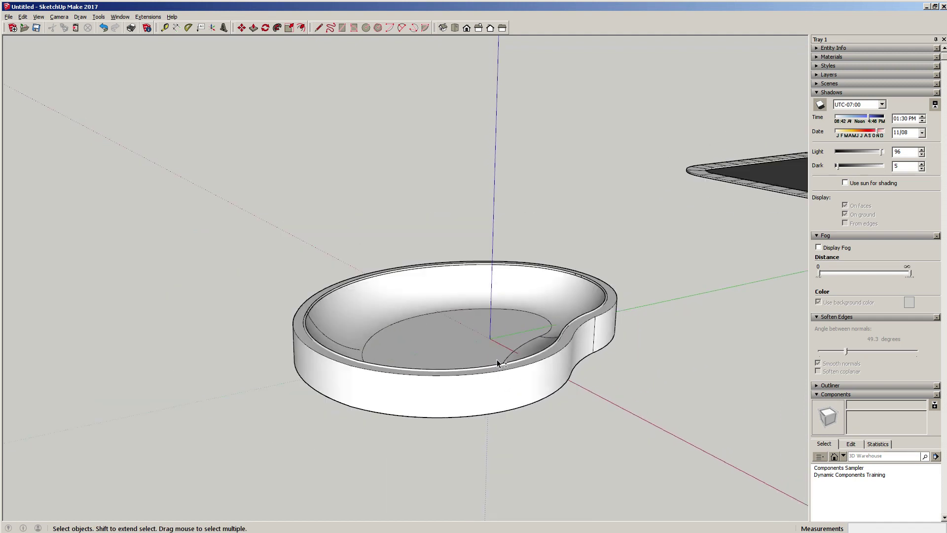
pyautogui.scroll(2, 474, 345)
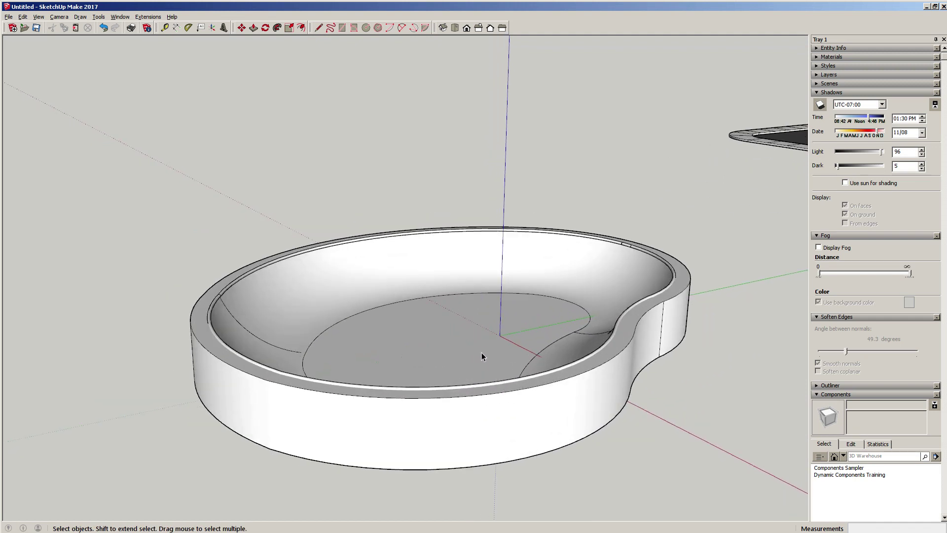
# Draw a ground rectangle about 45.34' by 70.72' extending beneath and around the basin
pyautogui.press('r')
pyautogui.scroll(-2, 481, 353)
pyautogui.click(275, 252)
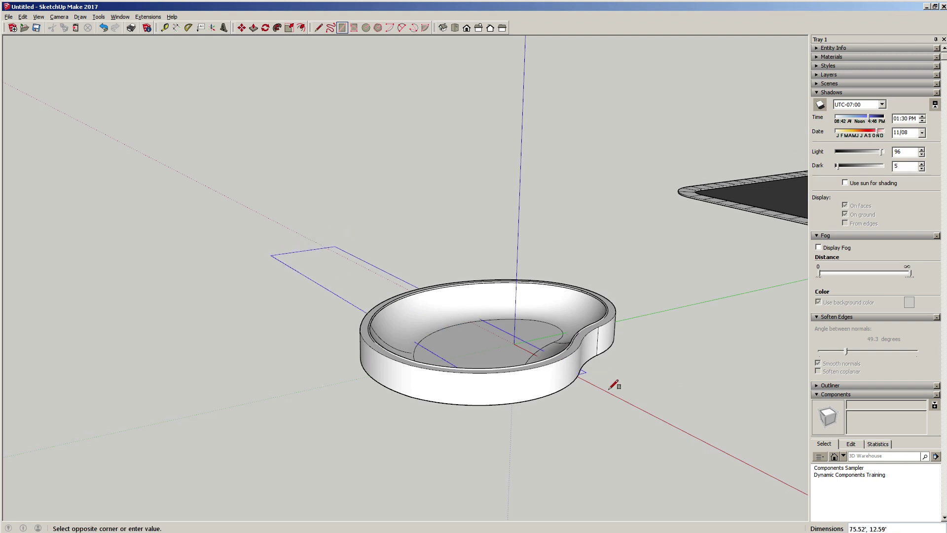
pyautogui.press('Escape')
pyautogui.click(154, 349)
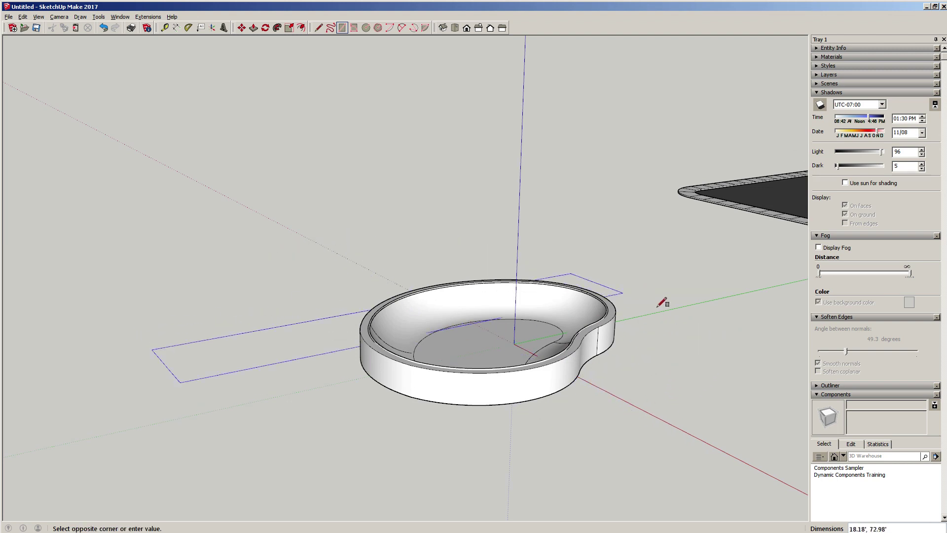
pyautogui.click(785, 361)
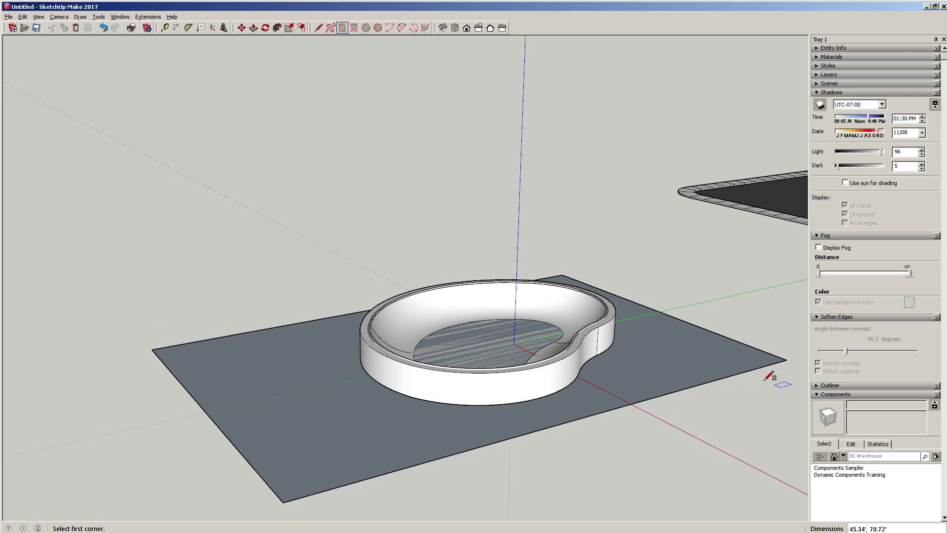
pyautogui.press('space')
# Delete the rectangular ground face beneath the basin
pyautogui.scroll(-3, 629, 381)
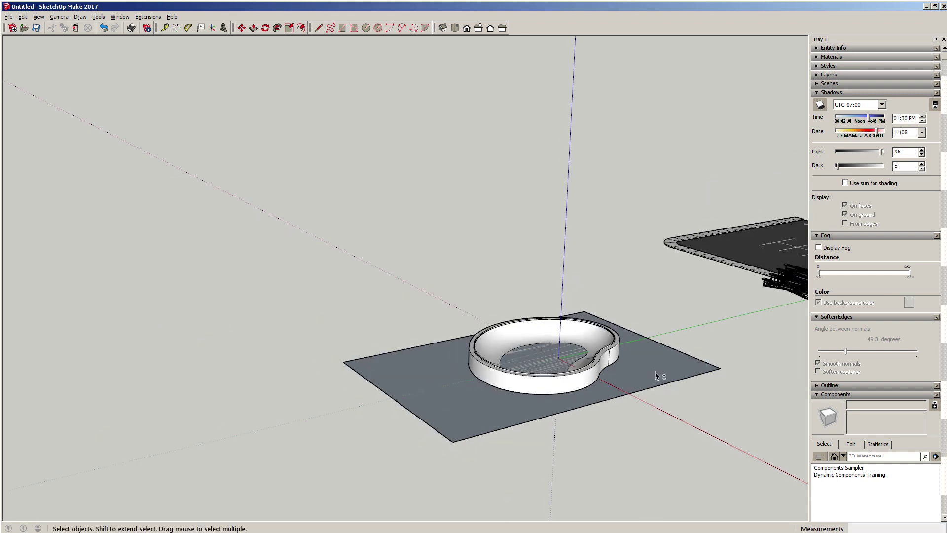
pyautogui.moveTo(654, 371); pyautogui.dragTo(587, 289, button='middle')
pyautogui.scroll(4, 587, 290)
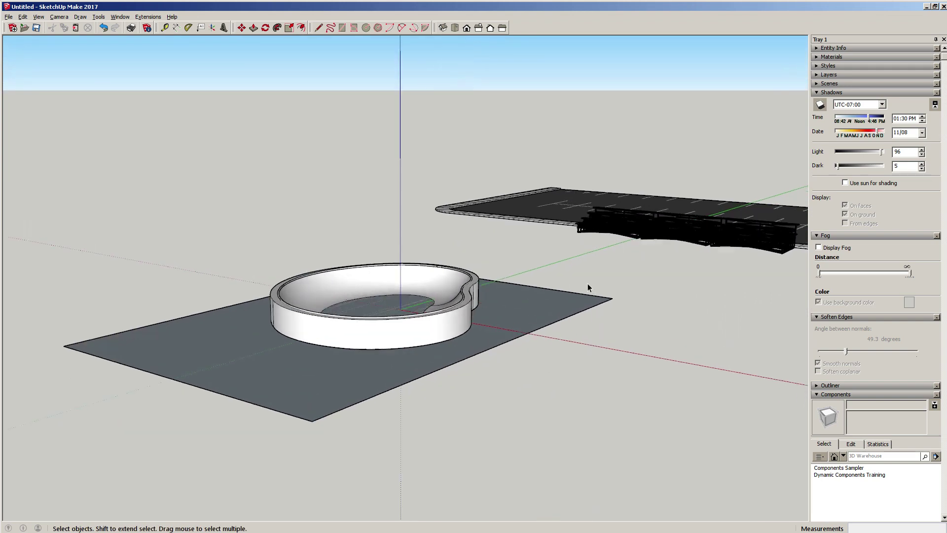
pyautogui.moveTo(520, 294); pyautogui.dragTo(422, 369, button='middle')
pyautogui.scroll(4, 354, 386)
pyautogui.scroll(-3, 630, 410)
pyautogui.scroll(1, 628, 404)
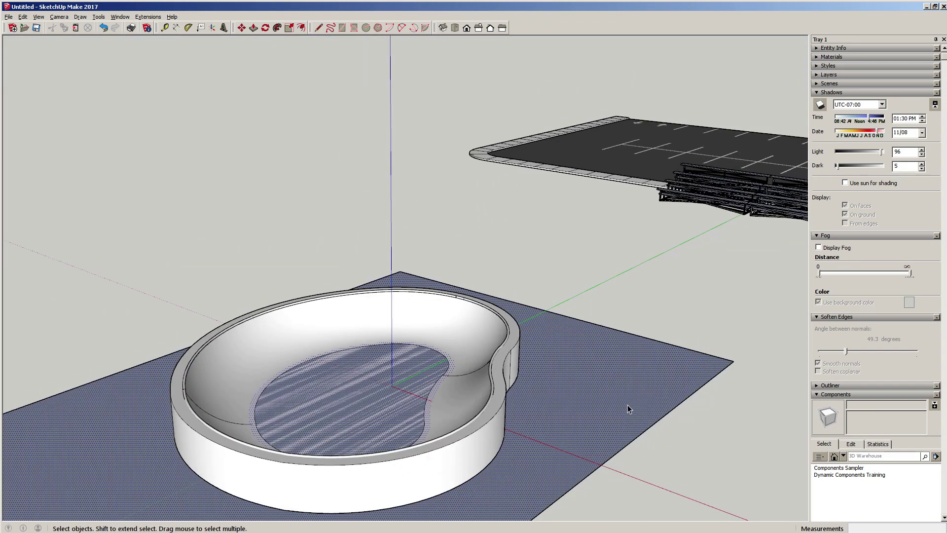
pyautogui.press('Delete')
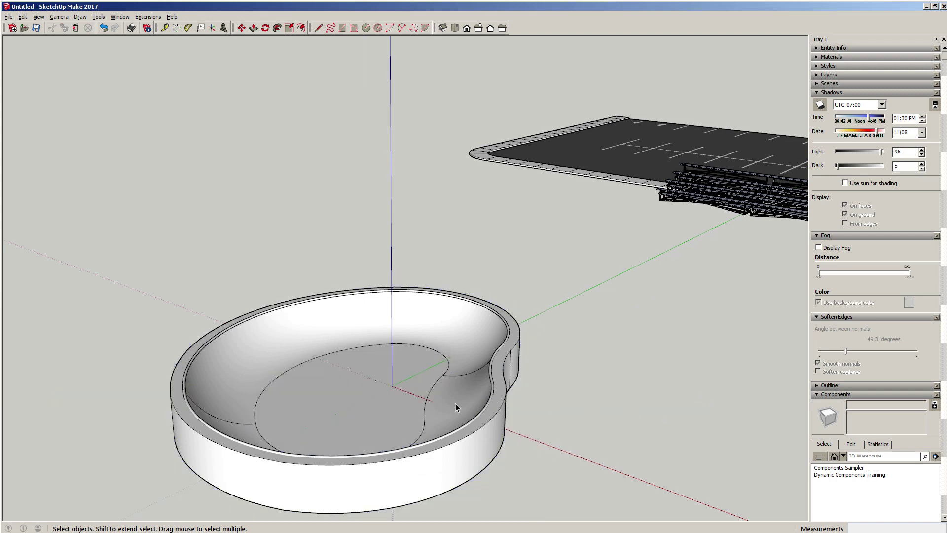
pyautogui.moveTo(454, 386); pyautogui.dragTo(443, 370, button='middle')
pyautogui.scroll(2, 359, 342)
pyautogui.moveTo(359, 342); pyautogui.dragTo(461, 380, button='middle')
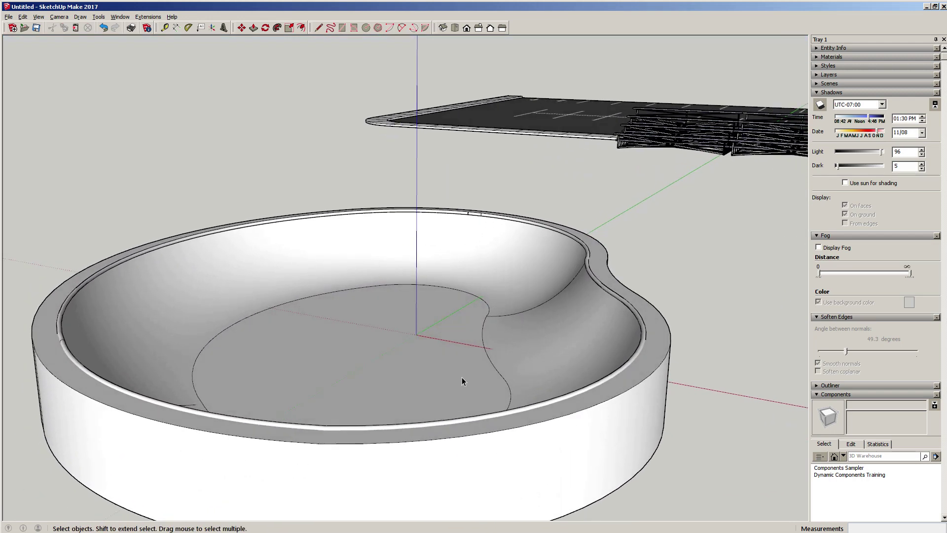
pyautogui.scroll(1, 477, 387)
pyautogui.scroll(-3, 459, 346)
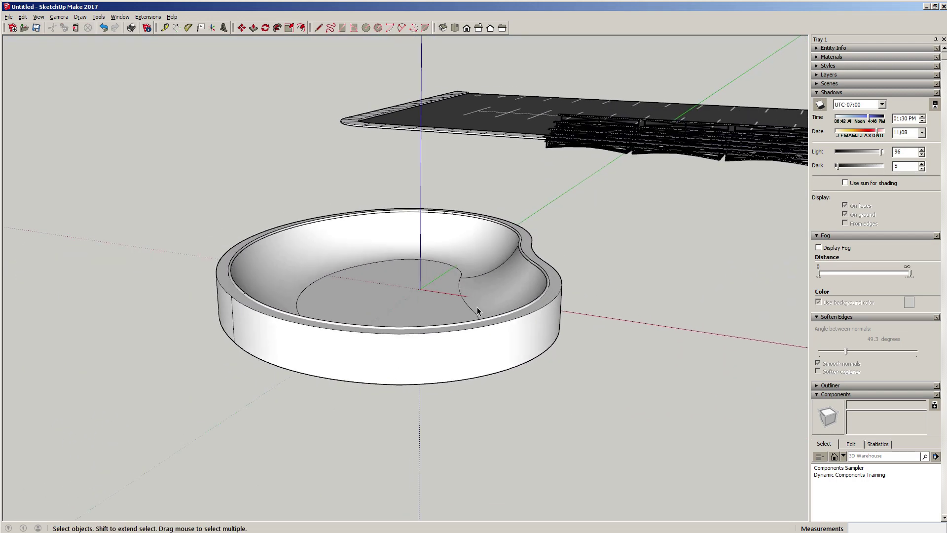